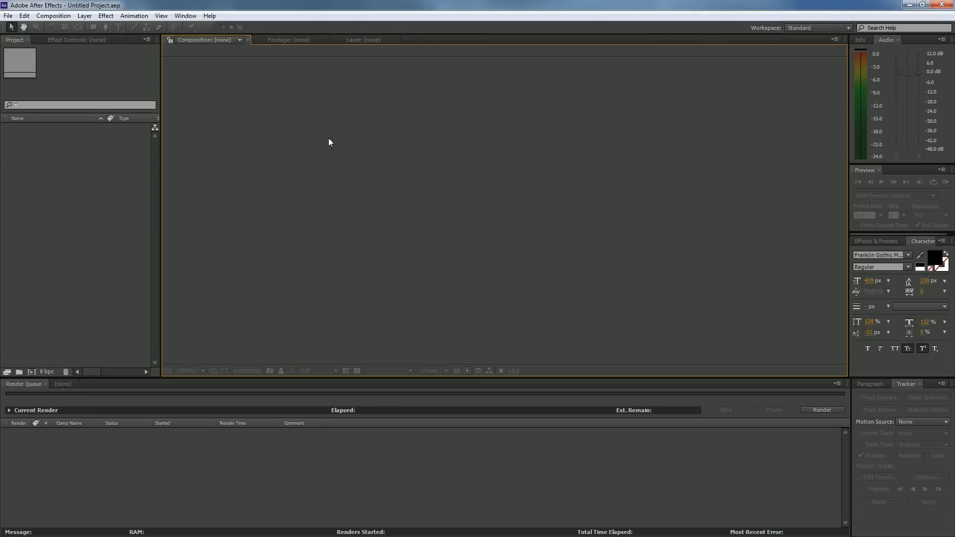
Create a new composition with a width of 2048 px and a height of 1024 px.
{"action": "left_click", "coordinate": [53, 16]}
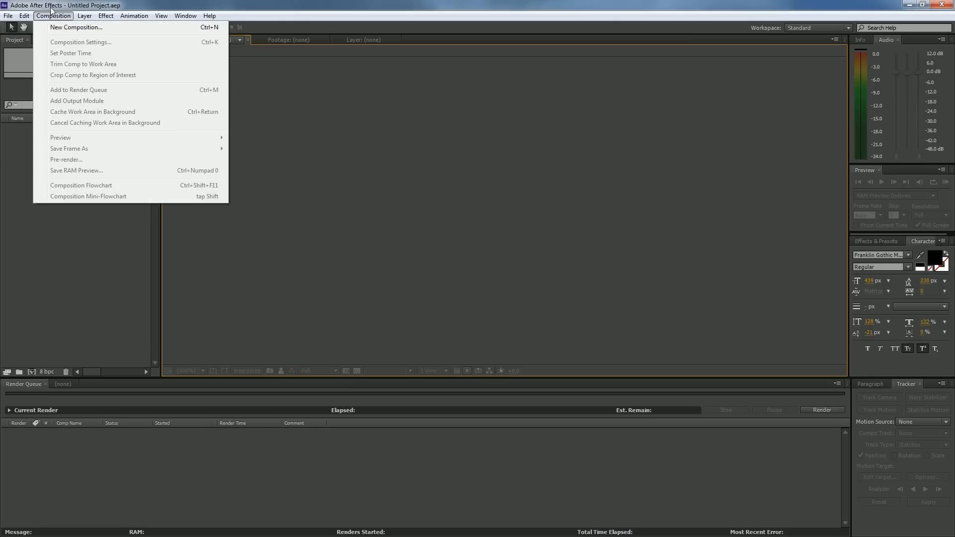
{"action": "left_click", "coordinate": [54, 15]}
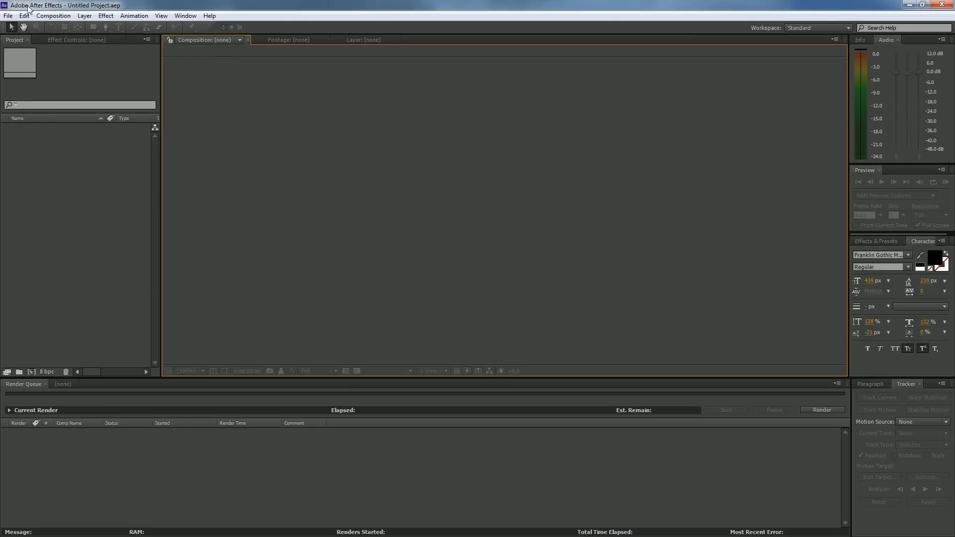
{"action": "left_click", "coordinate": [54, 18]}
{"action": "left_click", "coordinate": [56, 28]}
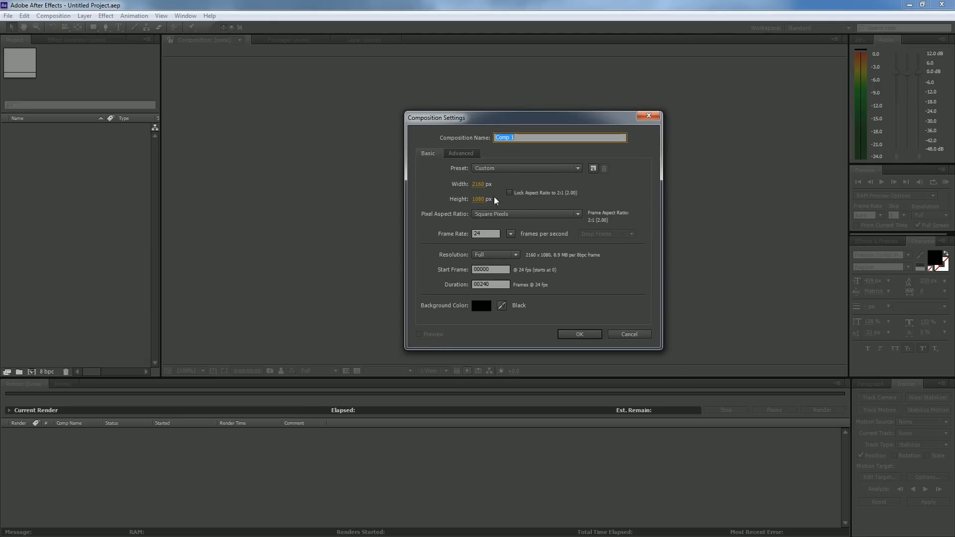
{"action": "left_click", "coordinate": [477, 185]}
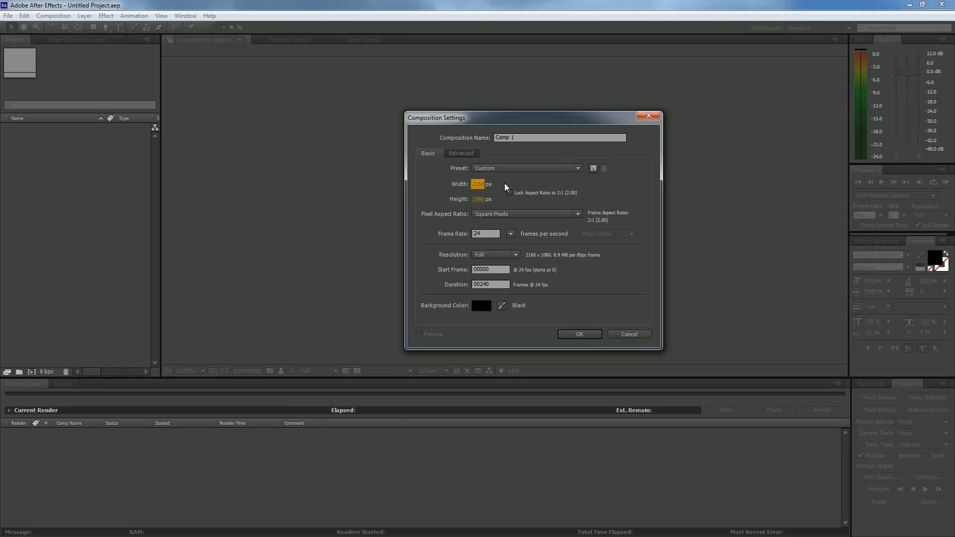
{"action": "type", "text": "2048"}
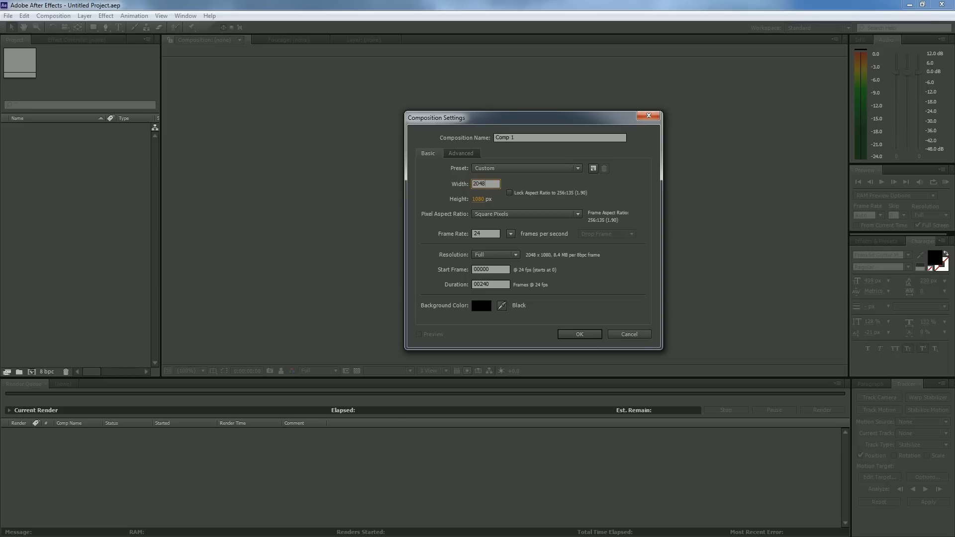
{"action": "key", "text": "Tab"}
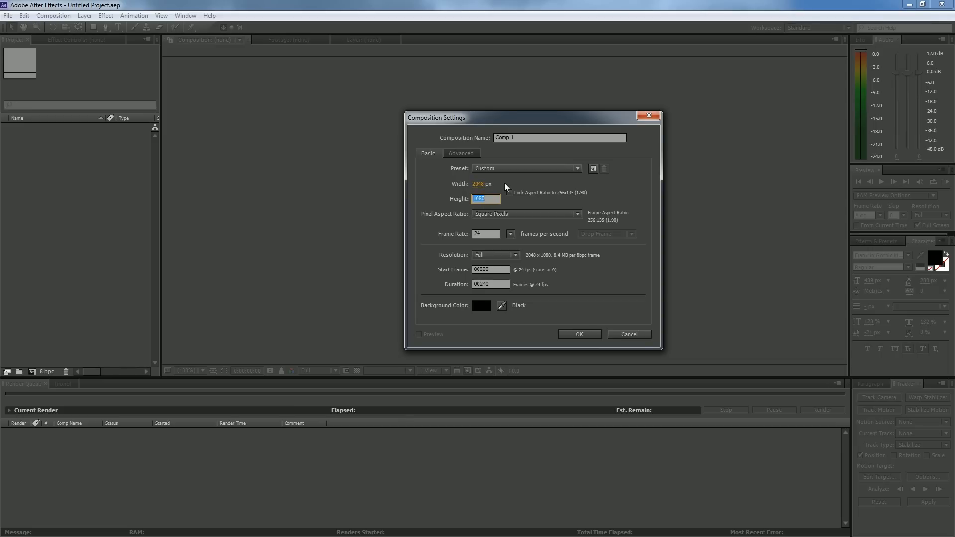
{"action": "type", "text": "1024"}
{"action": "key", "text": "Return"}
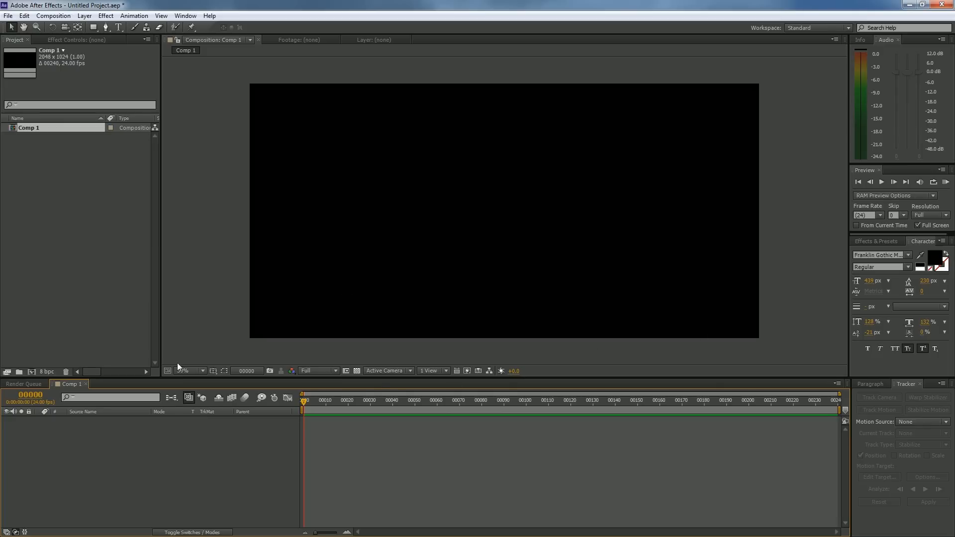
Add a black solid layer that matches the composition size.
{"action": "right_click", "coordinate": [133, 458]}
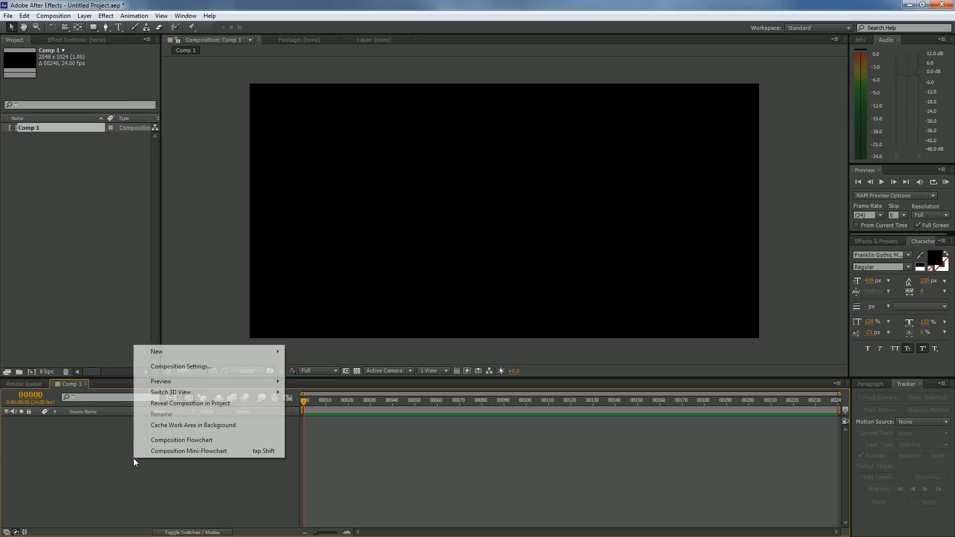
{"action": "mouse_move", "coordinate": [273, 355]}
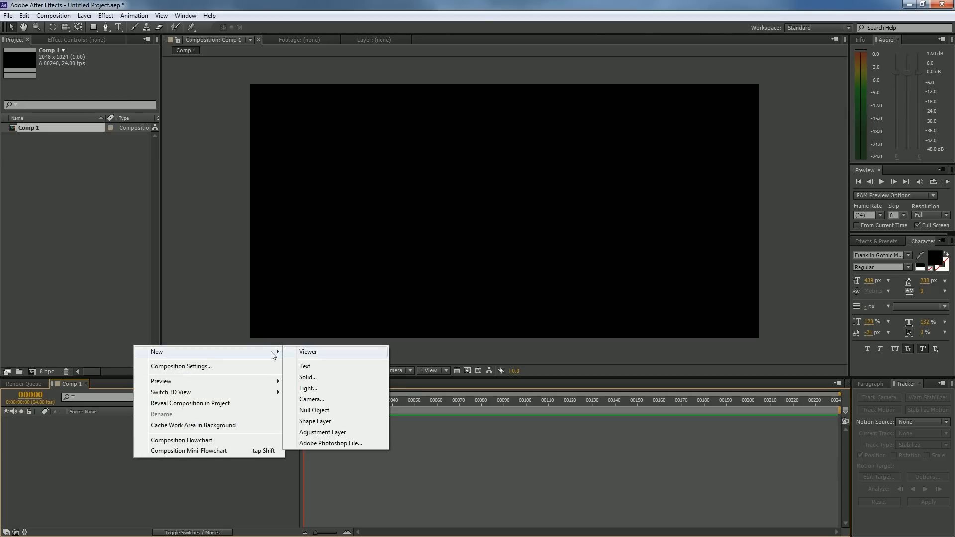
{"action": "left_click", "coordinate": [328, 377]}
{"action": "left_click", "coordinate": [470, 324]}
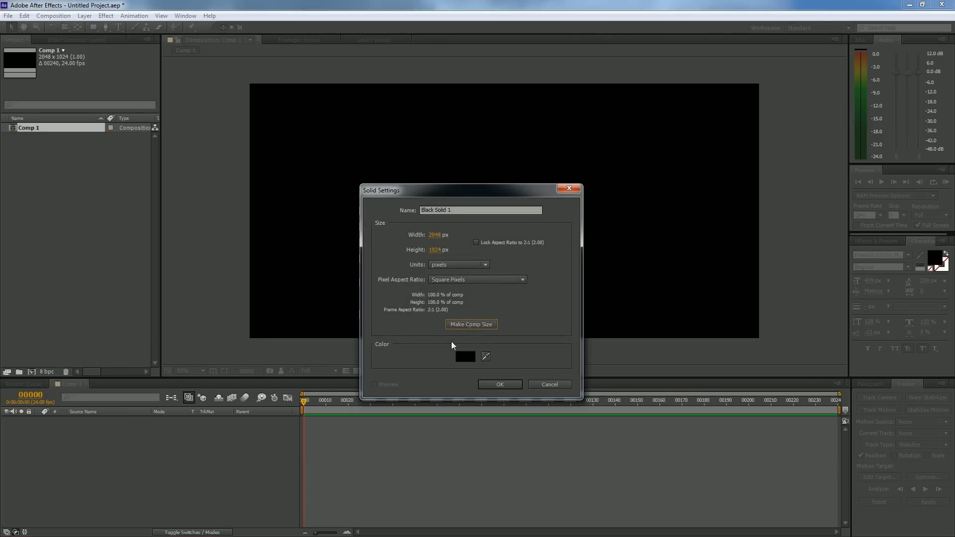
{"action": "left_click", "coordinate": [500, 384]}
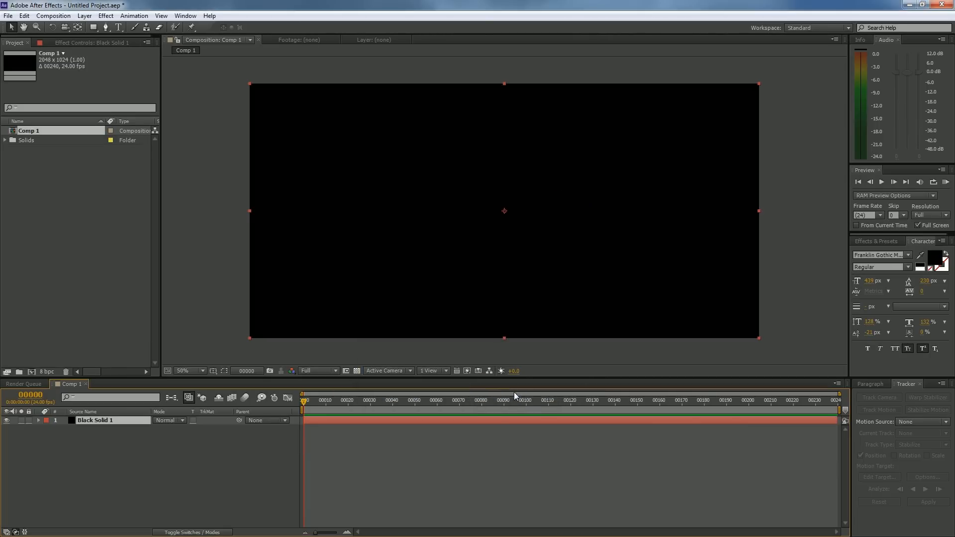
Apply the Fractal Noise effect to the black solid layer.
{"action": "left_click", "coordinate": [103, 45]}
{"action": "right_click", "coordinate": [73, 182]}
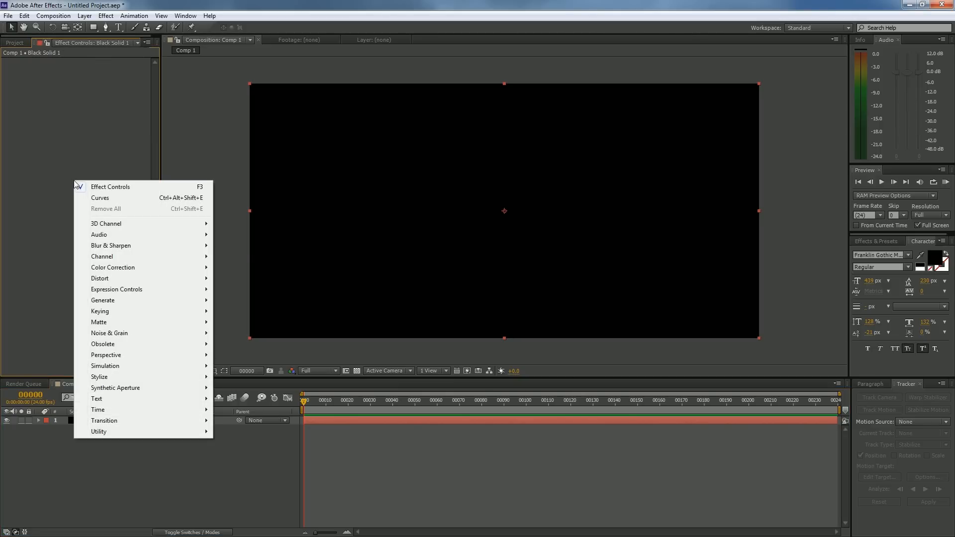
{"action": "mouse_move", "coordinate": [121, 333]}
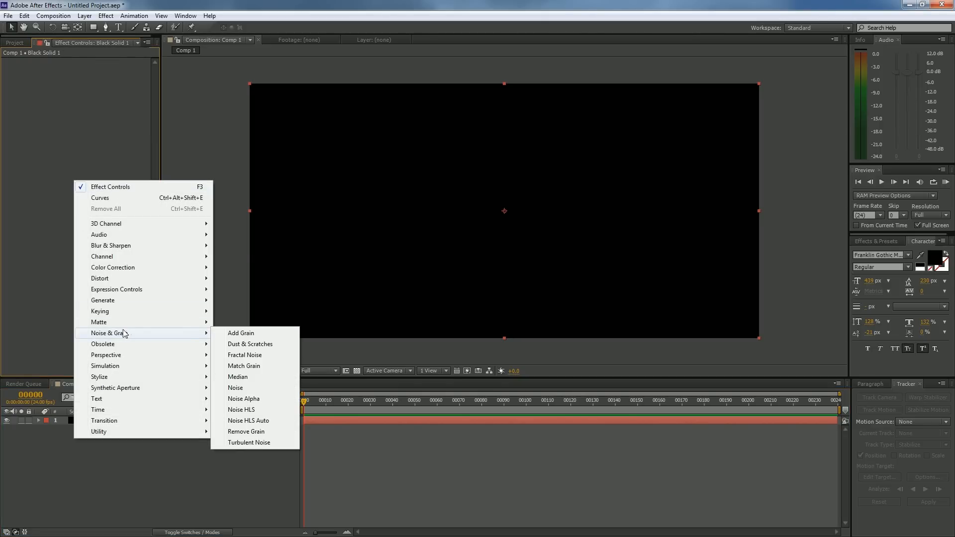
{"action": "left_click", "coordinate": [246, 354]}
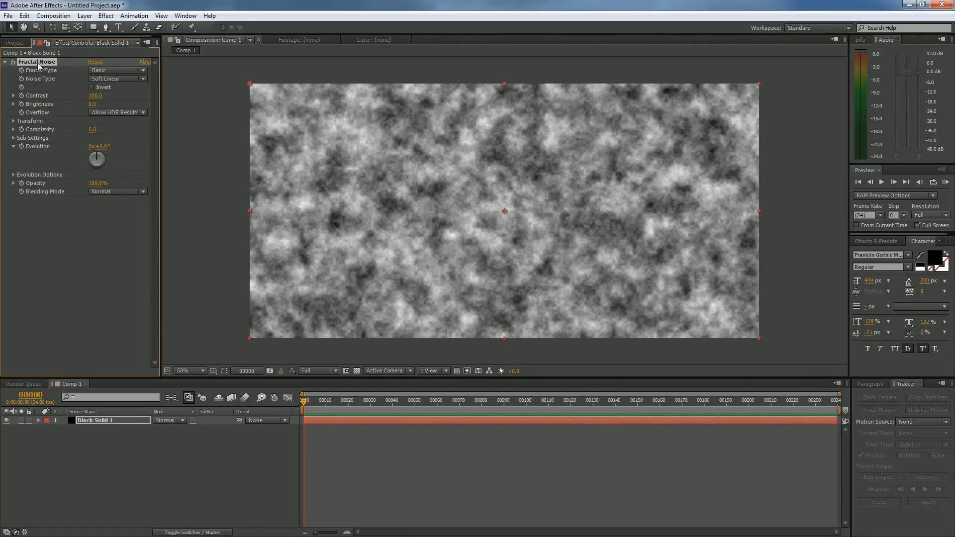
Set the Fractal Noise fractal type to Dynamic Progressive and invert the noise.
{"action": "left_click", "coordinate": [105, 70]}
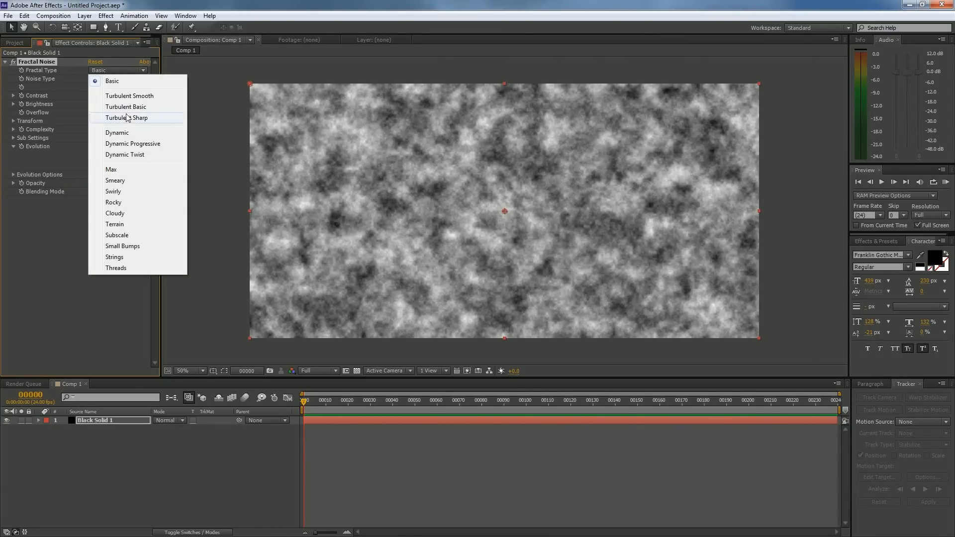
{"action": "left_click", "coordinate": [47, 71]}
{"action": "left_click", "coordinate": [101, 71]}
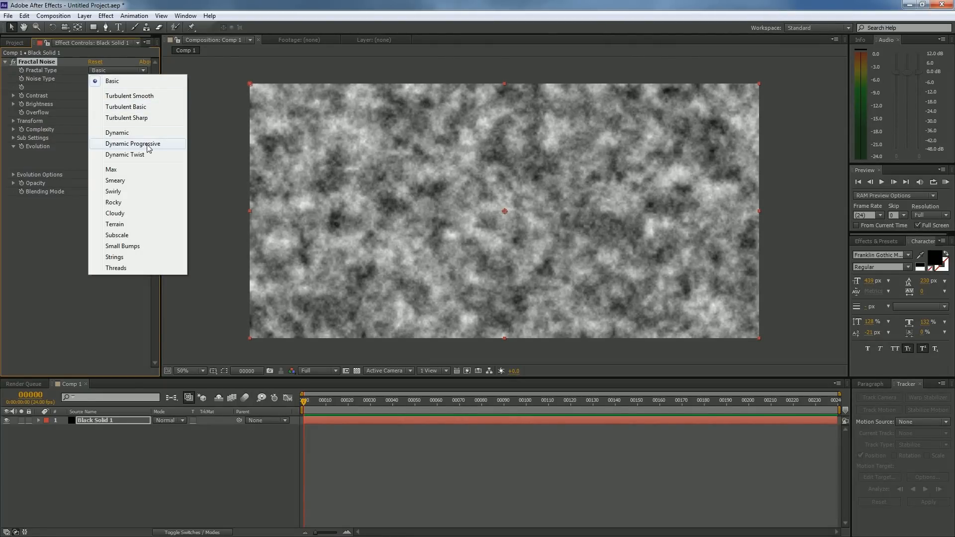
{"action": "left_click", "coordinate": [132, 144]}
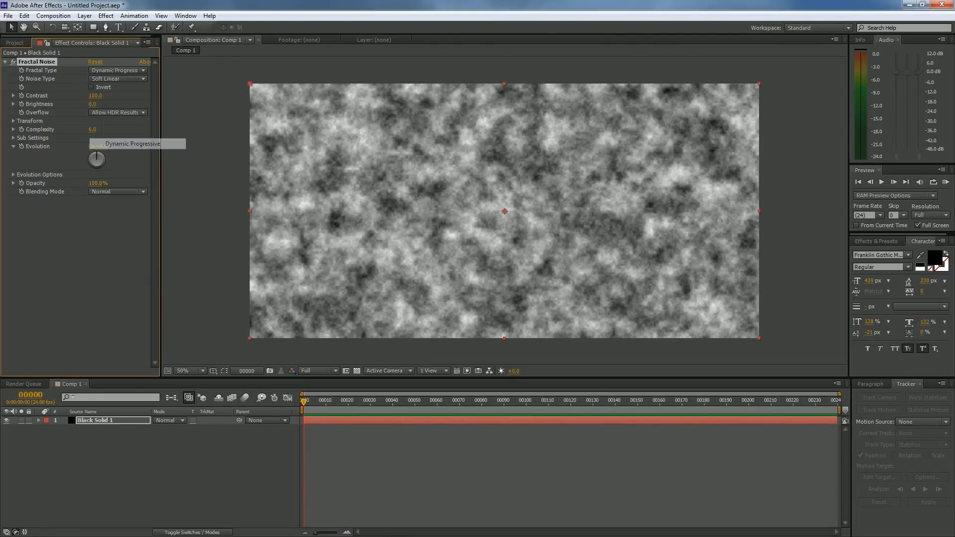
{"action": "left_click", "coordinate": [103, 87]}
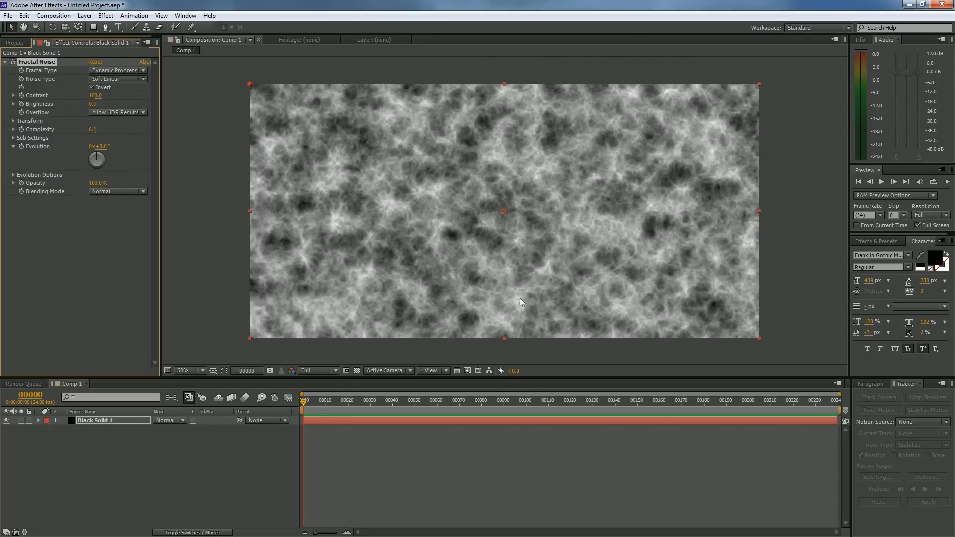
Set the Fractal Noise contrast to 128 and the brightness to 5.
{"action": "key", "text": "slash"}
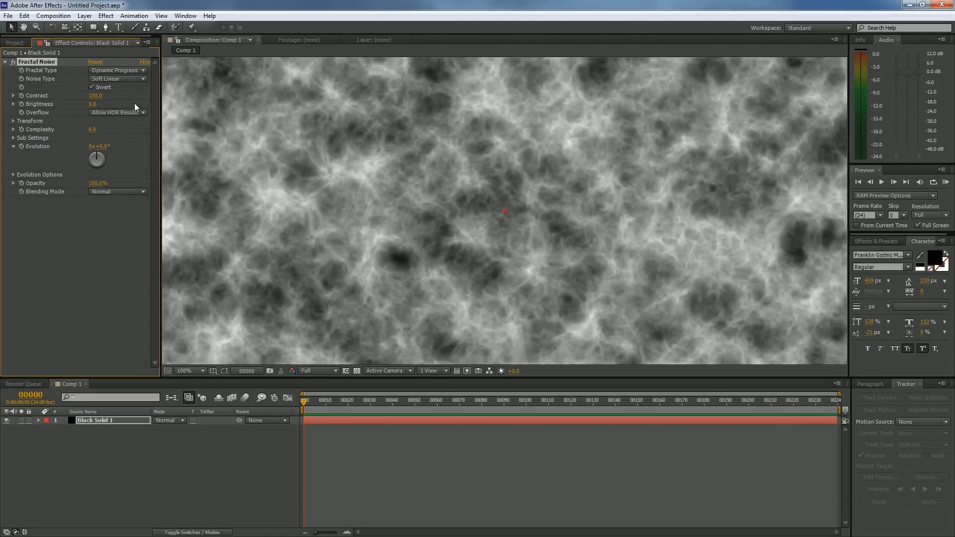
{"action": "key", "text": "comma"}
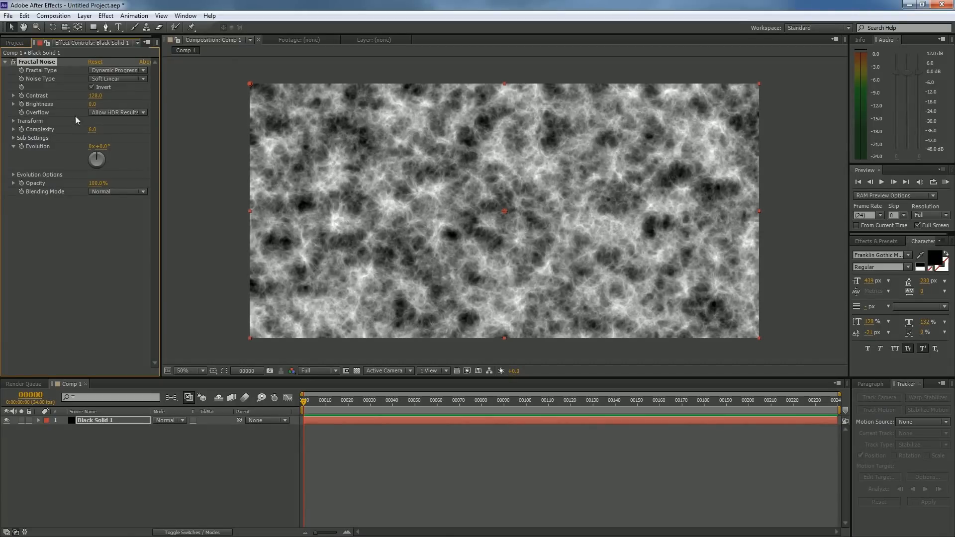
{"action": "left_click_drag", "start_coordinate": [92, 104], "coordinate": [95, 105]}
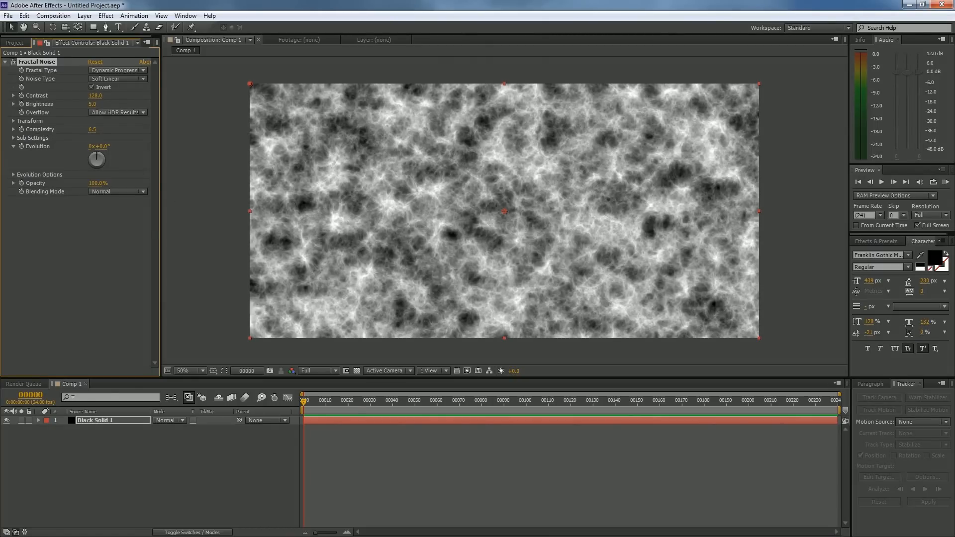
Try different Fractal Noise complexity values and settle on 8.8.
{"action": "key", "text": "period"}
{"action": "key", "text": "period"}
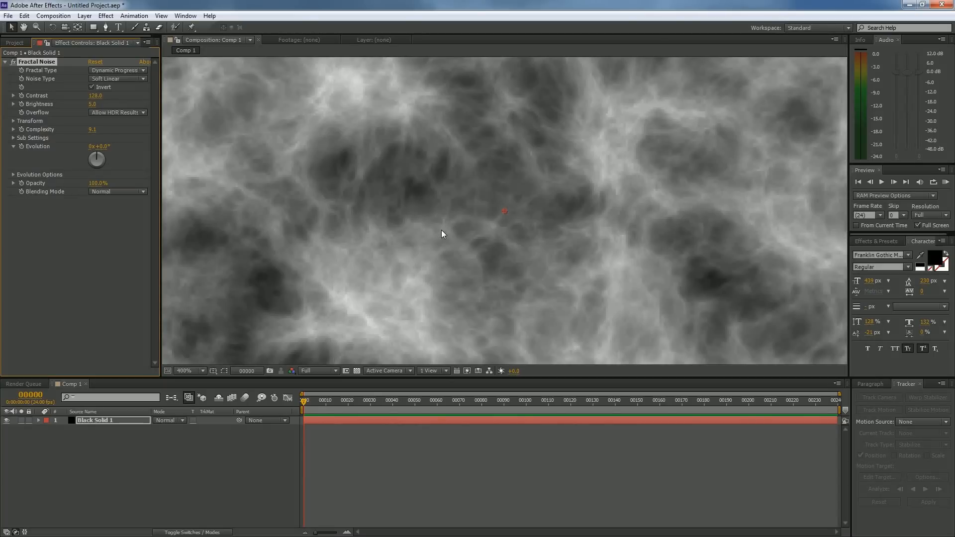
{"action": "left_click_drag", "start_coordinate": [90, 130], "coordinate": [77, 130]}
{"action": "key", "text": "comma"}
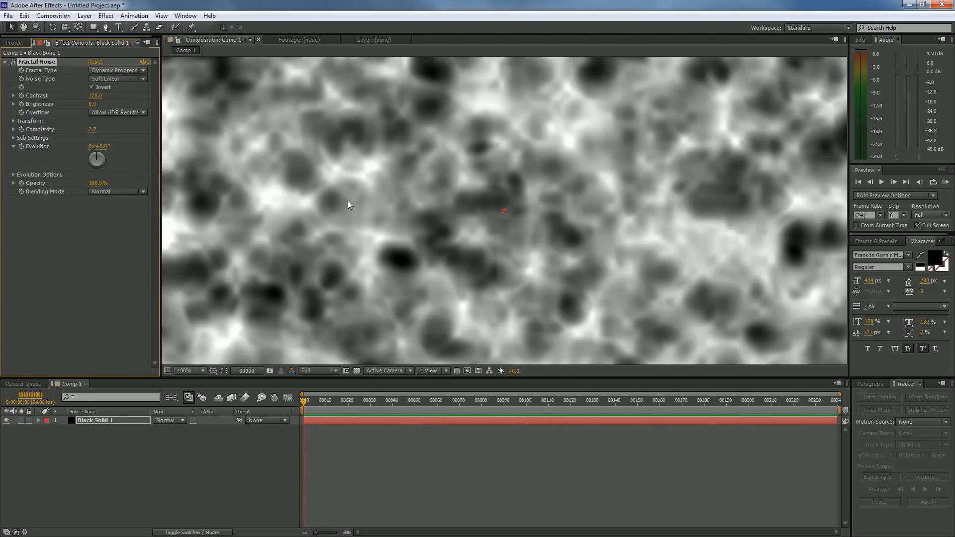
{"action": "left_click_drag", "start_coordinate": [92, 130], "coordinate": [122, 130]}
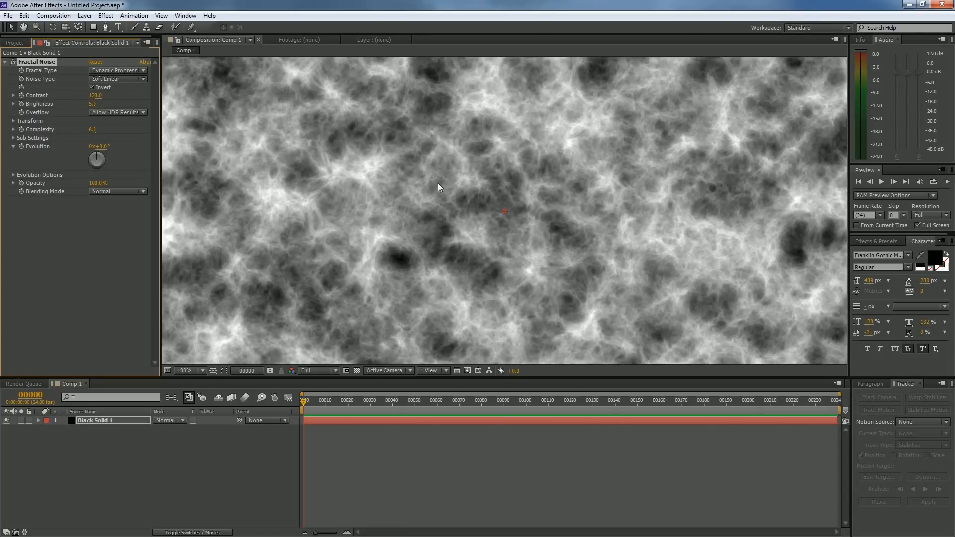
Set the Fractal Noise uniform scale to 150 in its transform settings.
{"action": "left_click", "coordinate": [14, 121]}
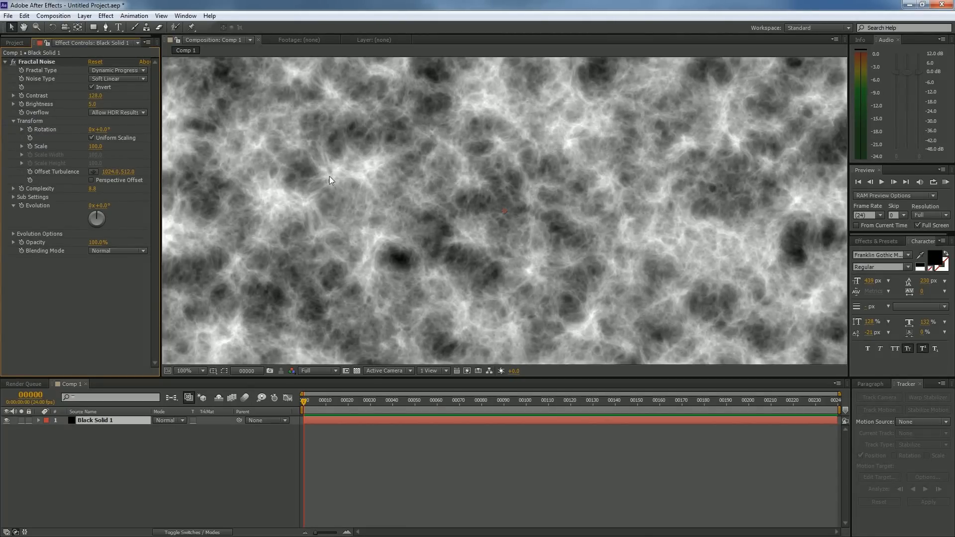
{"action": "scroll", "coordinate": [258, 158], "scroll_direction": "down", "scroll_amount": 1}
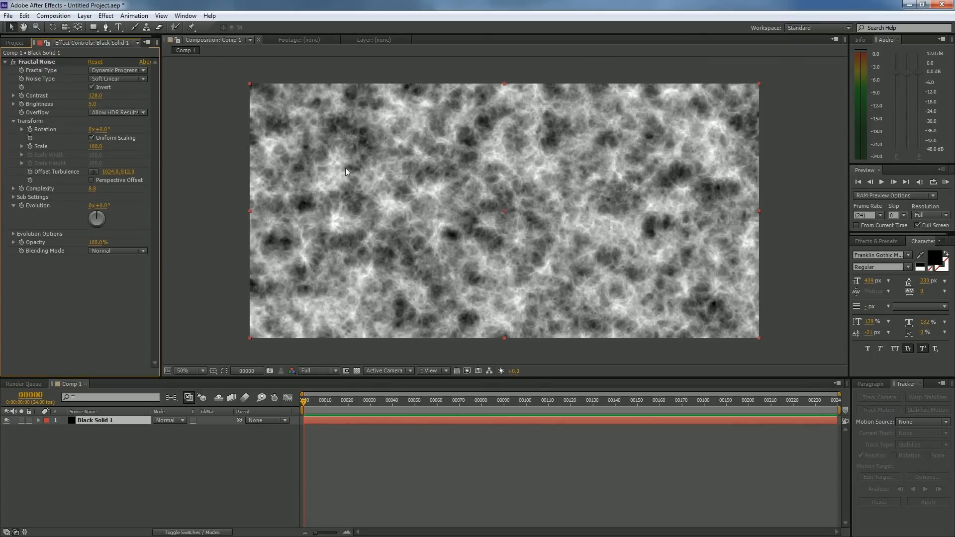
{"action": "scroll", "coordinate": [345, 169], "scroll_direction": "up", "scroll_amount": 1}
{"action": "left_click_drag", "start_coordinate": [88, 144], "coordinate": [258, 163]}
{"action": "scroll", "coordinate": [318, 171], "scroll_direction": "down", "scroll_amount": 8}
{"action": "scroll", "coordinate": [318, 171], "scroll_direction": "up", "scroll_amount": 4}
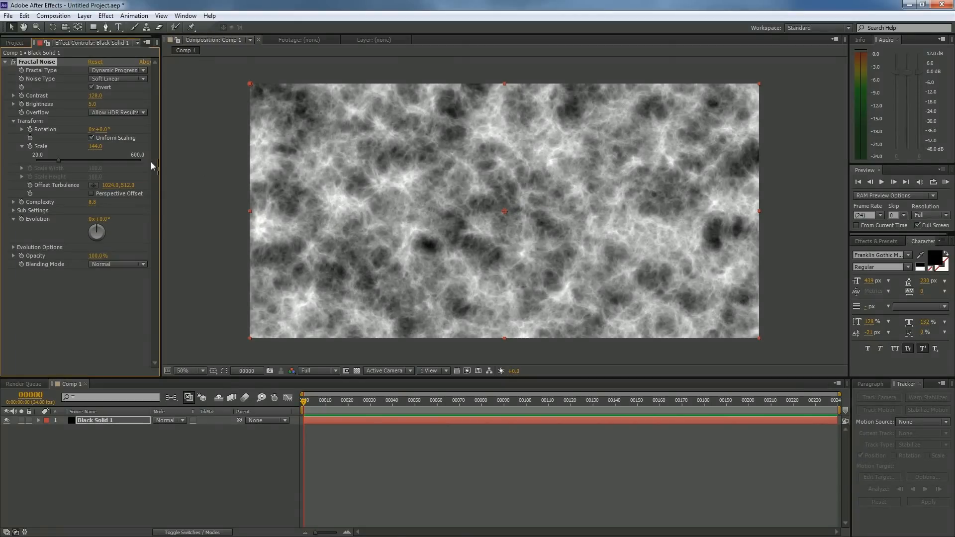
{"action": "left_click", "coordinate": [102, 146]}
{"action": "type", "text": "150"}
{"action": "key", "text": "Return"}
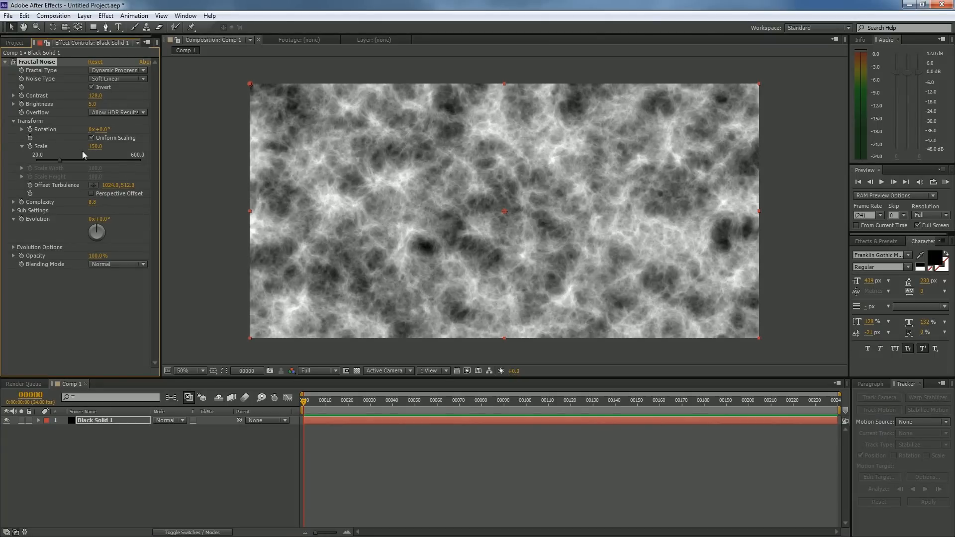
Vary the noise pattern by setting the random seed to 40 and the evolution to 287°.
{"action": "left_click_drag", "start_coordinate": [107, 219], "coordinate": [185, 229]}
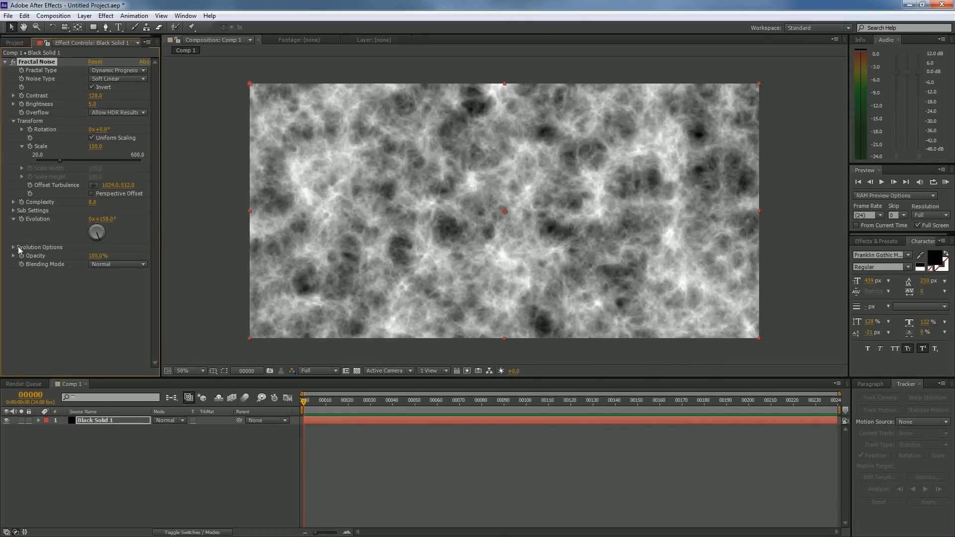
{"action": "left_click", "coordinate": [14, 246]}
{"action": "left_click", "coordinate": [22, 264]}
{"action": "left_click_drag", "start_coordinate": [90, 286], "coordinate": [110, 286]}
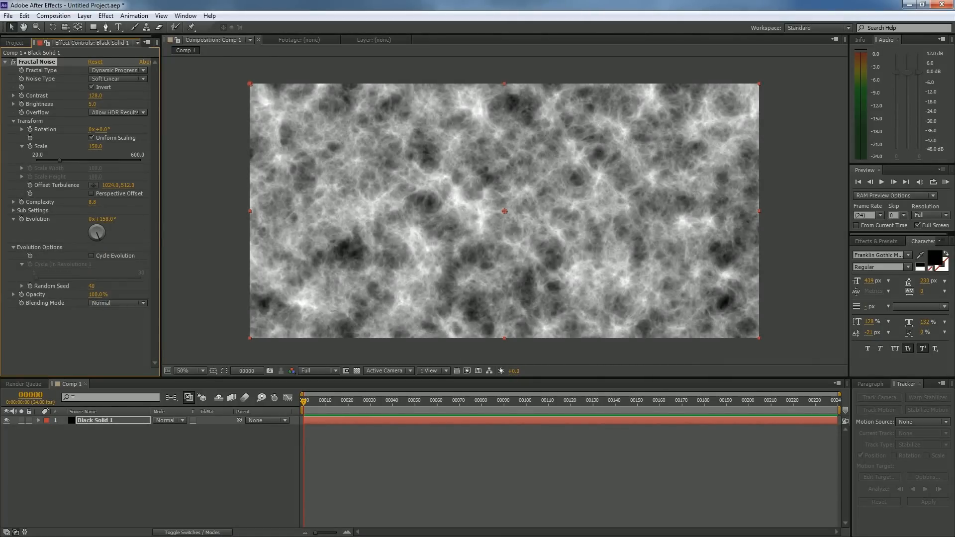
{"action": "mouse_move", "coordinate": [103, 231]}
{"action": "left_mouse_down"}
{"action": "mouse_move", "coordinate": [93, 239]}
{"action": "mouse_move", "coordinate": [89, 228]}
{"action": "left_mouse_up"}
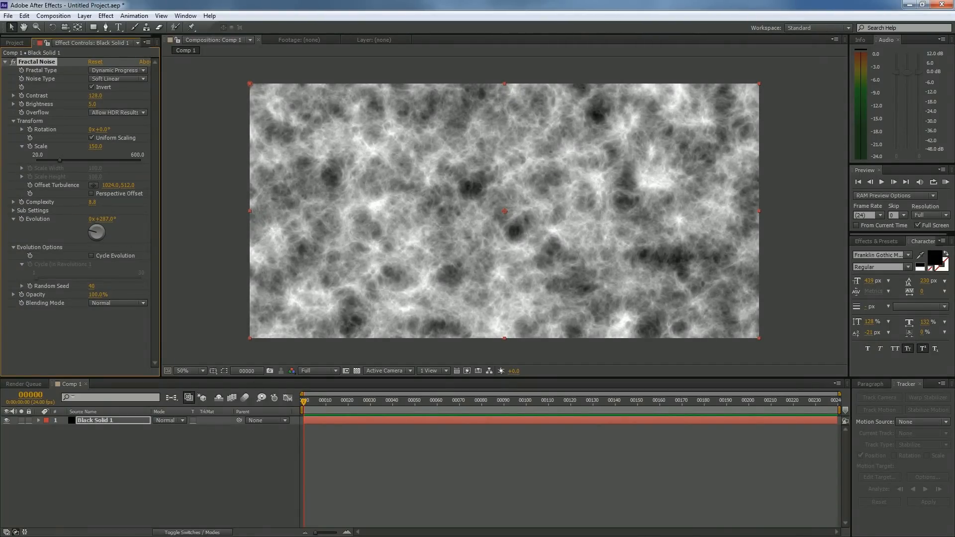
Rename the black solid layer as BaseNoise.
{"action": "left_click_drag", "start_coordinate": [319, 404], "coordinate": [215, 401]}
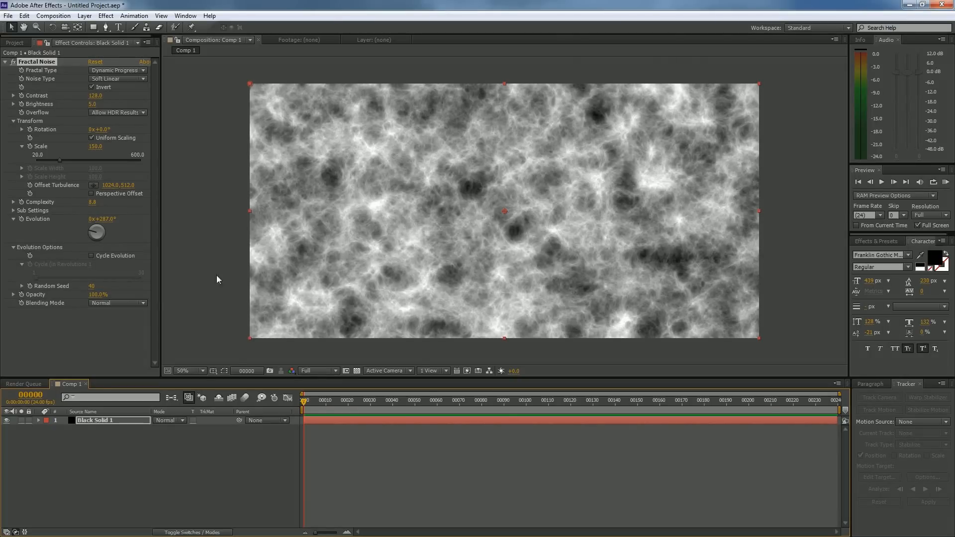
{"action": "right_click", "coordinate": [103, 420]}
{"action": "left_click", "coordinate": [85, 426]}
{"action": "left_click", "coordinate": [89, 418]}
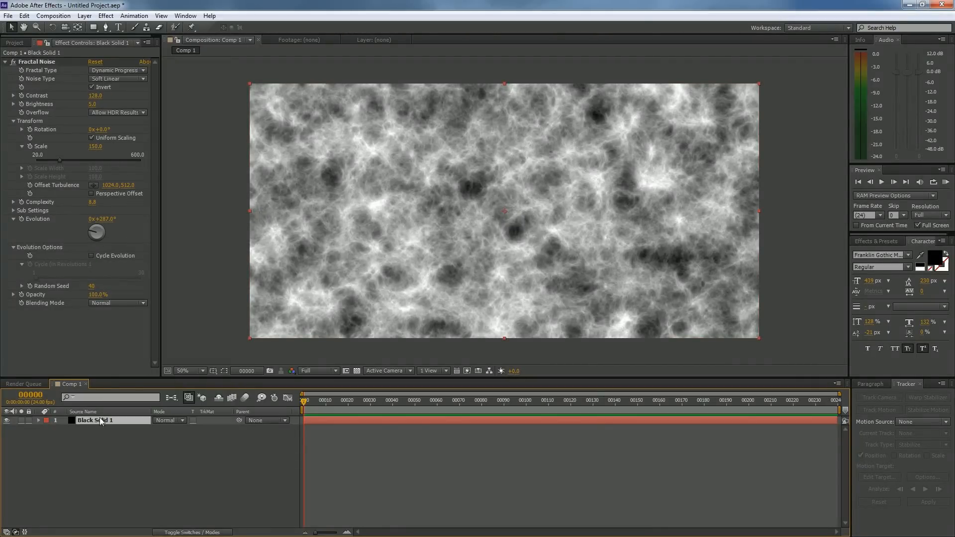
{"action": "key", "text": "Return"}
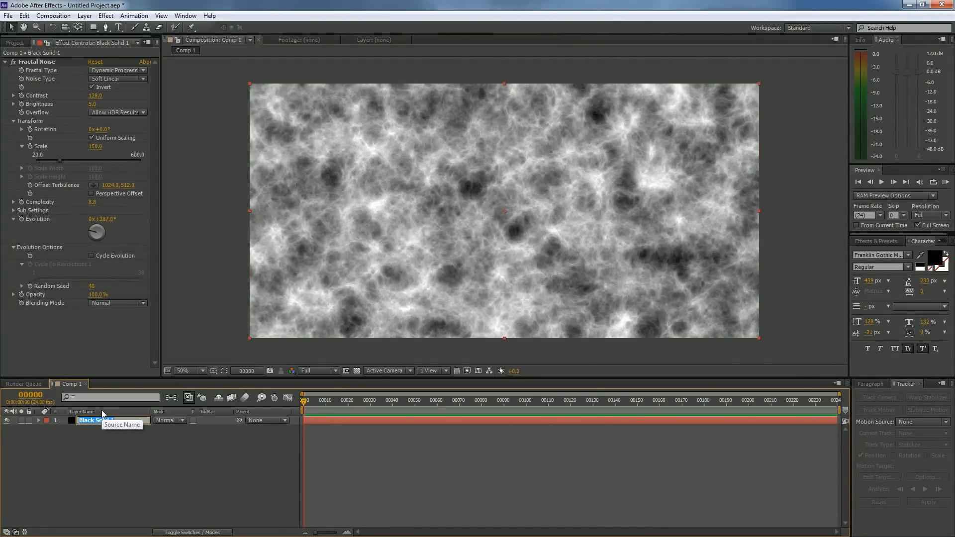
{"action": "type", "text": "BaseNoise"}
{"action": "key", "text": "Return"}
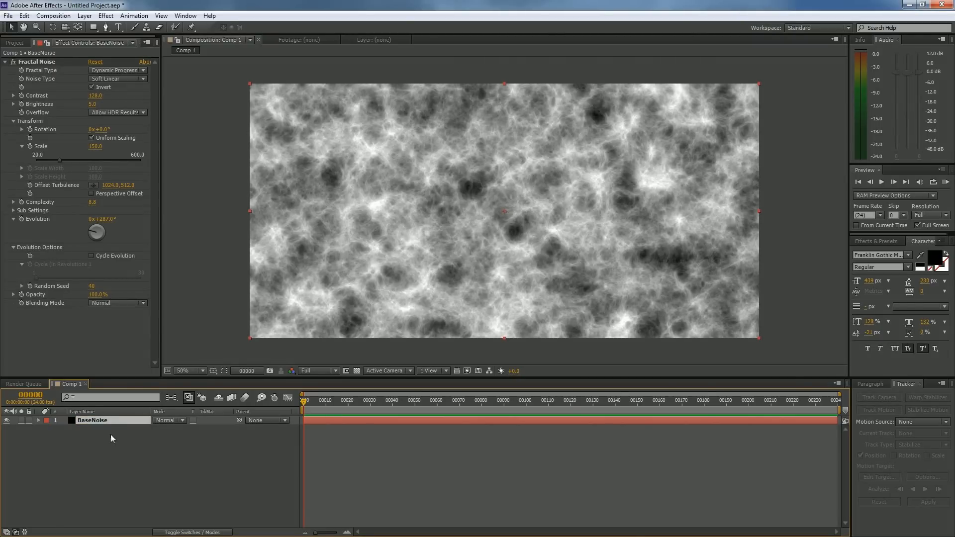
Duplicate the BaseNoise layer and rename the copy as TopNoise.
{"action": "key", "text": "ctrl+d"}
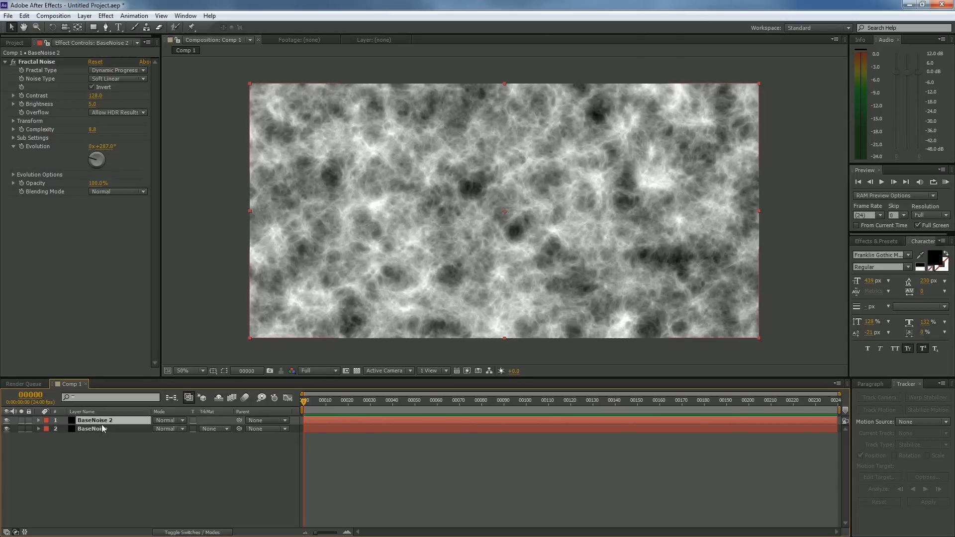
{"action": "key", "text": "Return"}
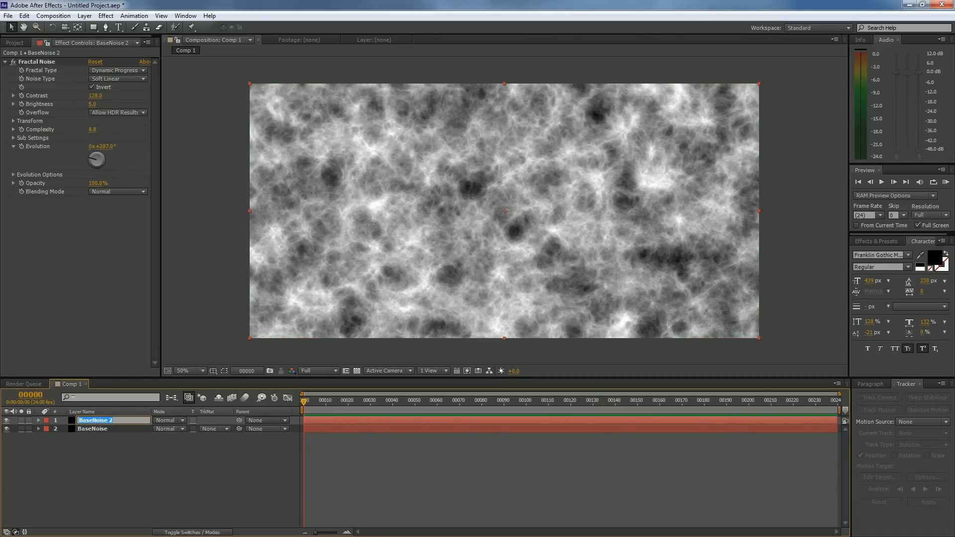
{"action": "type", "text": "TopNoise"}
{"action": "key", "text": "Return"}
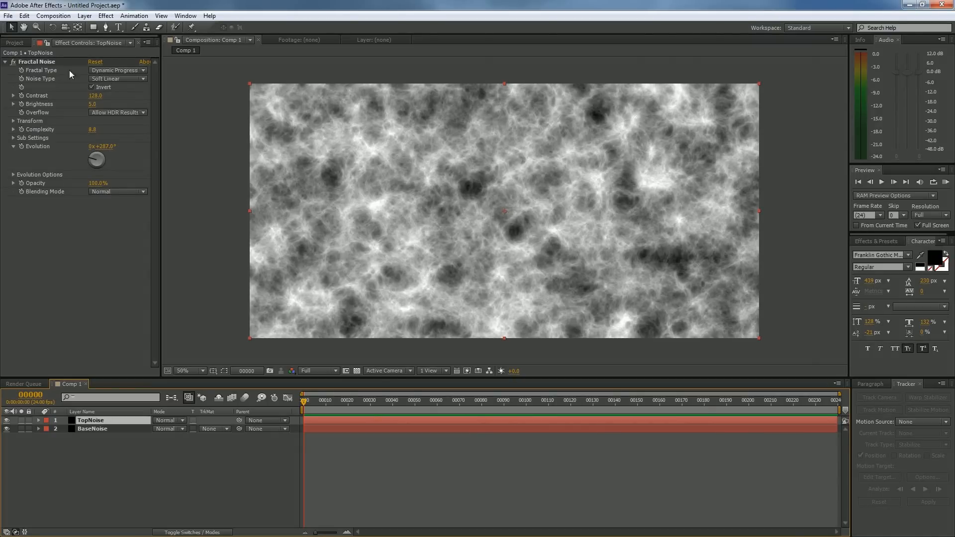
Change the TopNoise fractal type to Swirly and reduce its uniform scale to 46.
{"action": "left_click", "coordinate": [106, 69]}
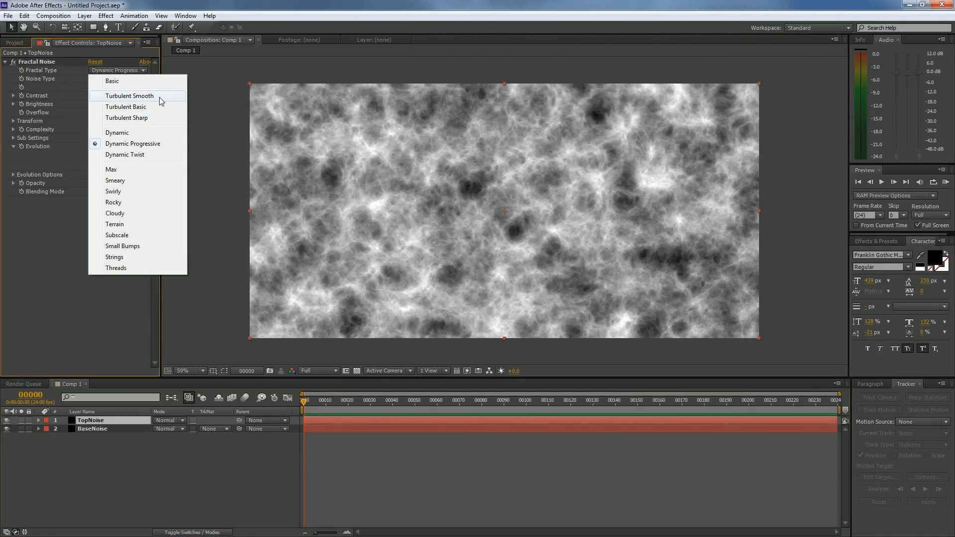
{"action": "left_click", "coordinate": [144, 192]}
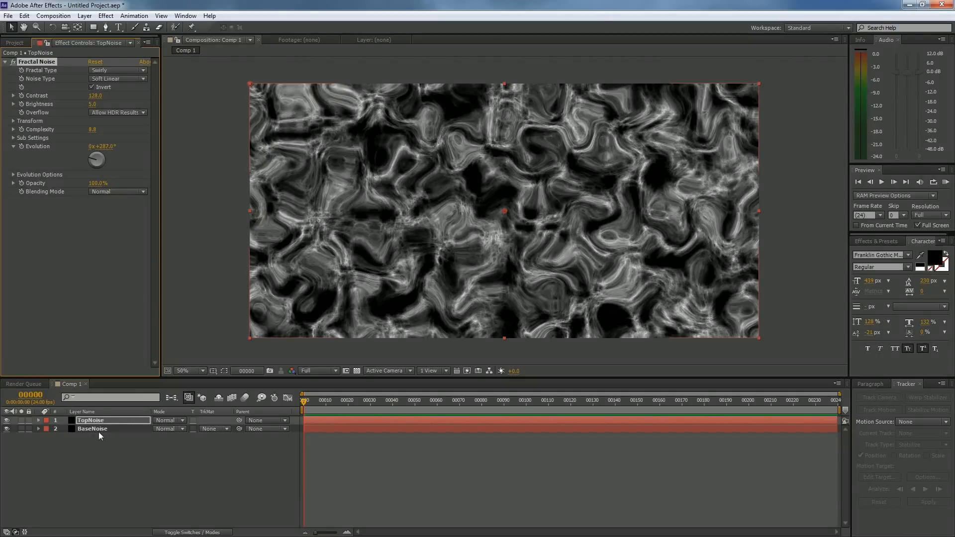
{"action": "left_click", "coordinate": [13, 121]}
{"action": "left_click", "coordinate": [22, 146]}
{"action": "left_click_drag", "start_coordinate": [56, 160], "coordinate": [43, 160]}
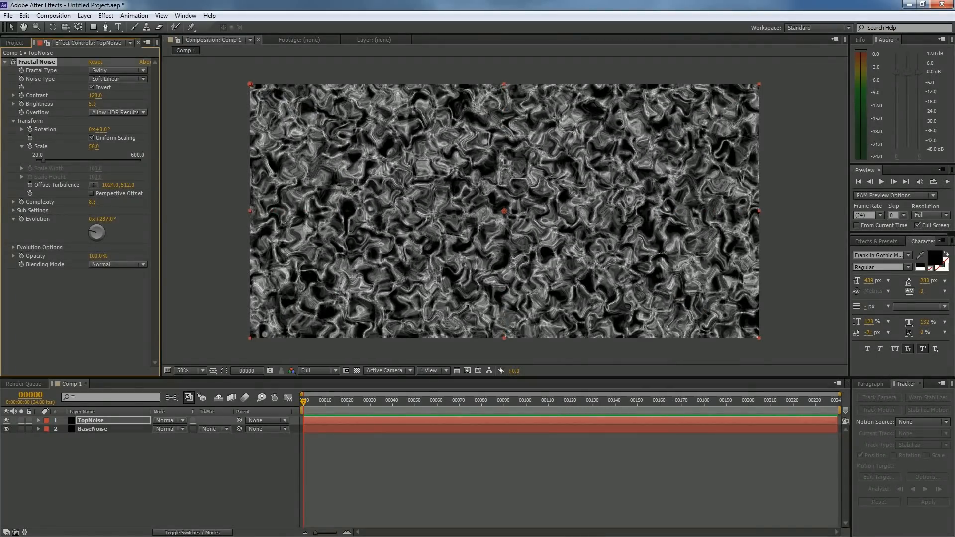
{"action": "scroll", "coordinate": [450, 204], "scroll_direction": "up", "scroll_amount": 1}
{"action": "left_click_drag", "start_coordinate": [446, 205], "coordinate": [361, 161]}
{"action": "scroll", "coordinate": [377, 182], "scroll_direction": "down", "scroll_amount": 1}
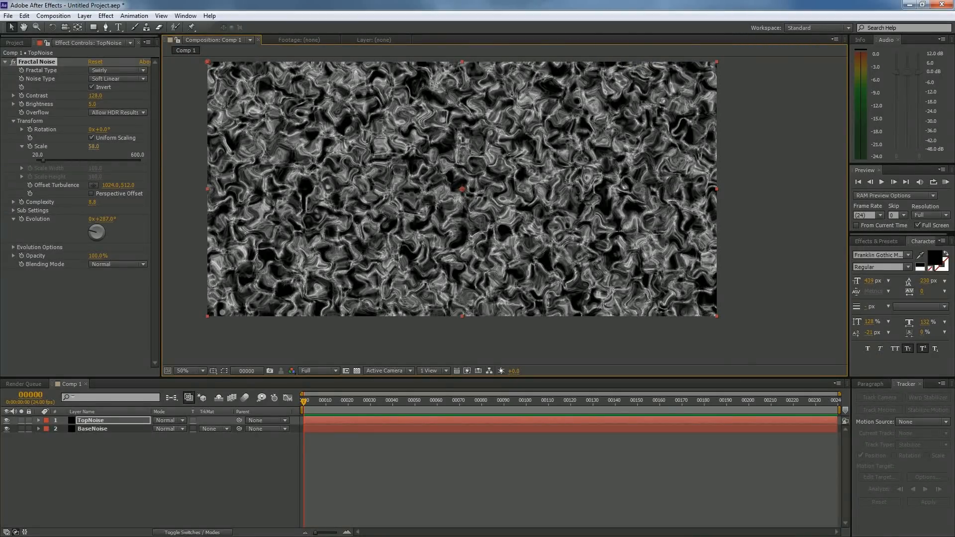
{"action": "left_click_drag", "start_coordinate": [93, 146], "coordinate": [87, 146]}
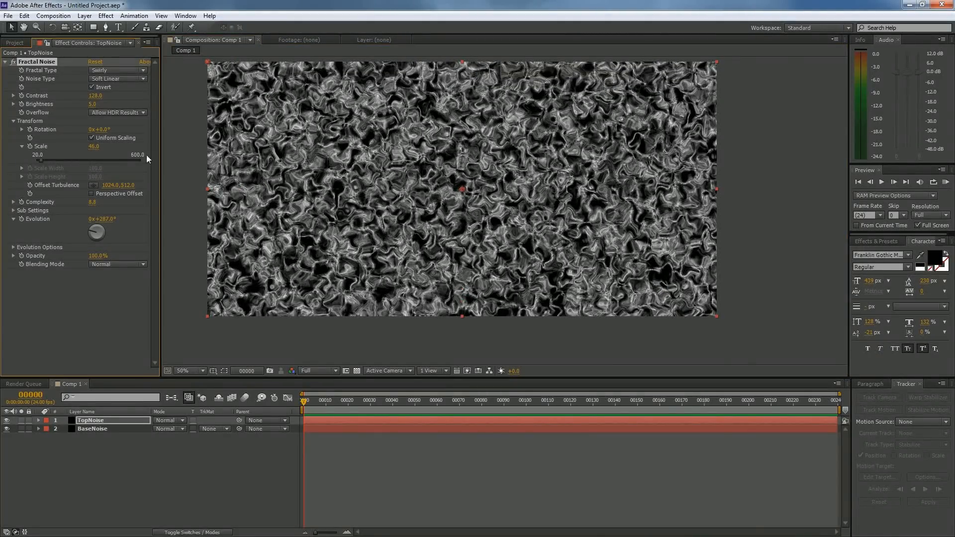
Set the TopNoise brightness to 2 and blend the layer in Multiply mode, comparing the composition with and without it.
{"action": "key", "text": "period"}
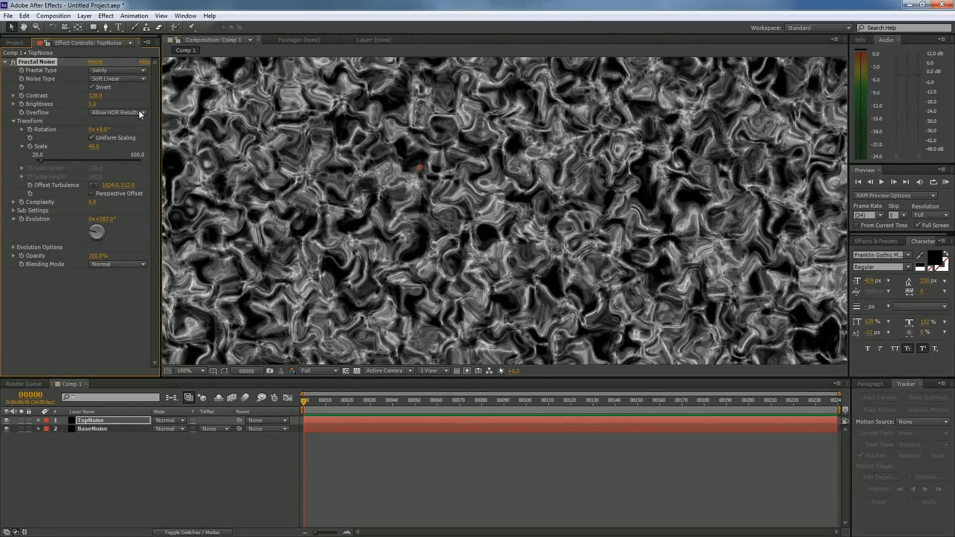
{"action": "mouse_move", "coordinate": [94, 104]}
{"action": "left_mouse_down"}
{"action": "mouse_move", "coordinate": [109, 104]}
{"action": "mouse_move", "coordinate": [93, 104]}
{"action": "left_mouse_up"}
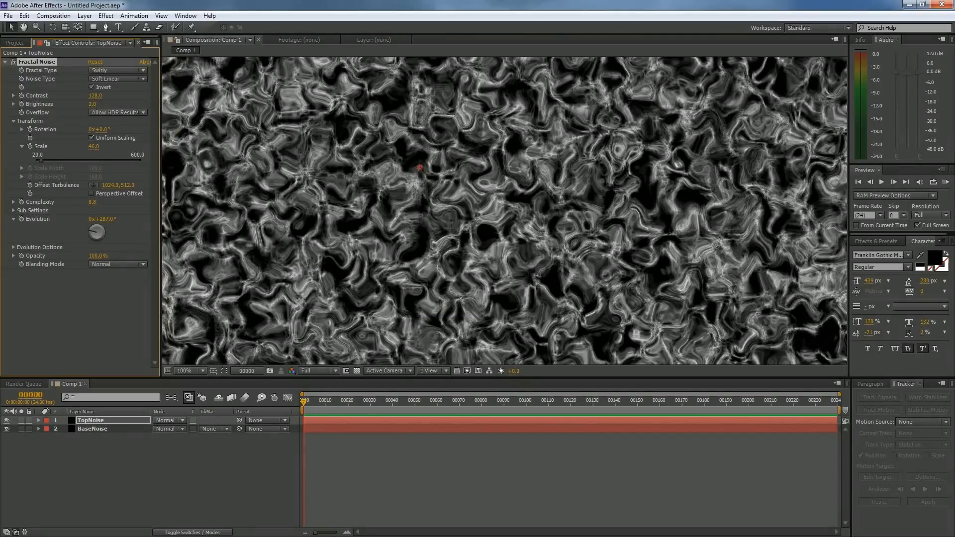
{"action": "left_click", "coordinate": [163, 420]}
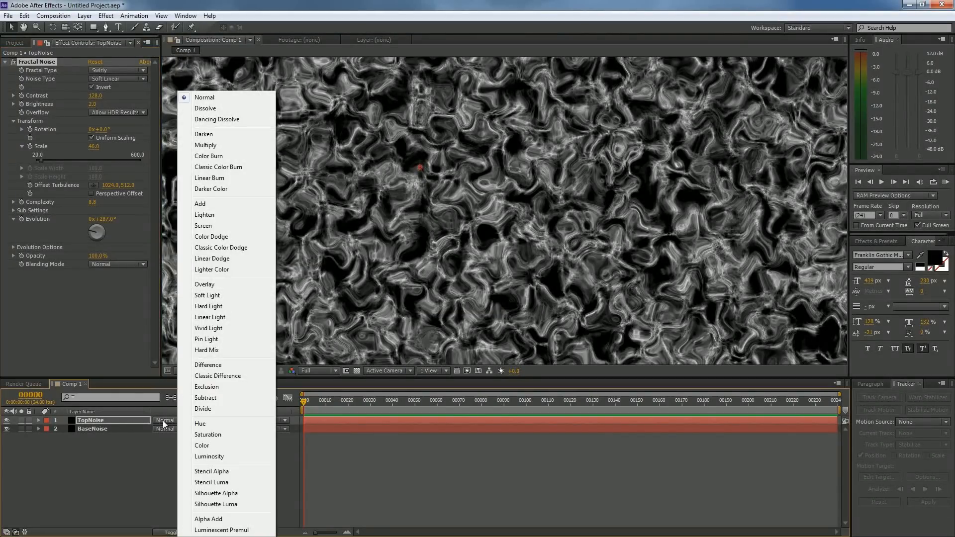
{"action": "left_click", "coordinate": [205, 144]}
{"action": "key", "text": "comma"}
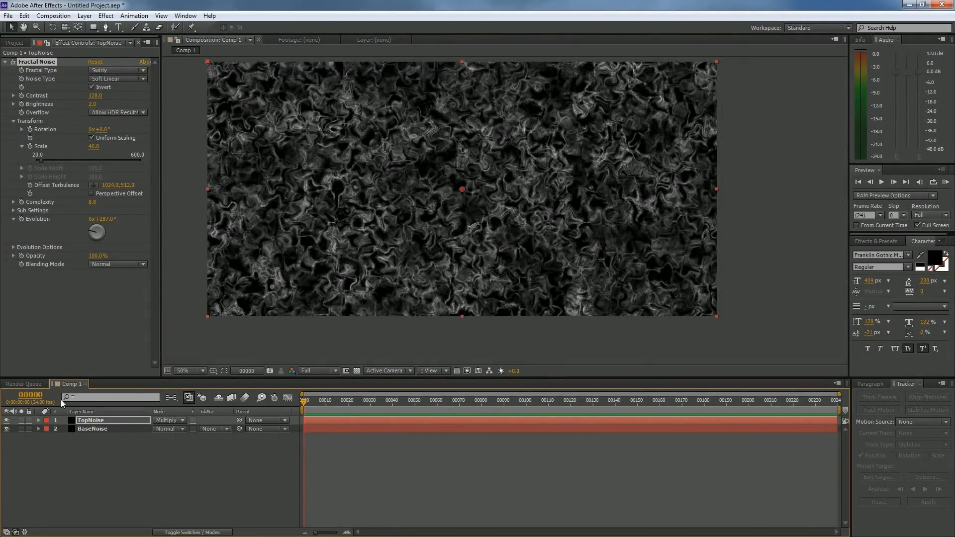
{"action": "left_click", "coordinate": [6, 421]}
{"action": "left_click", "coordinate": [6, 421]}
Lower the TopNoise layer's opacity to 44%.
{"action": "key", "text": "period"}
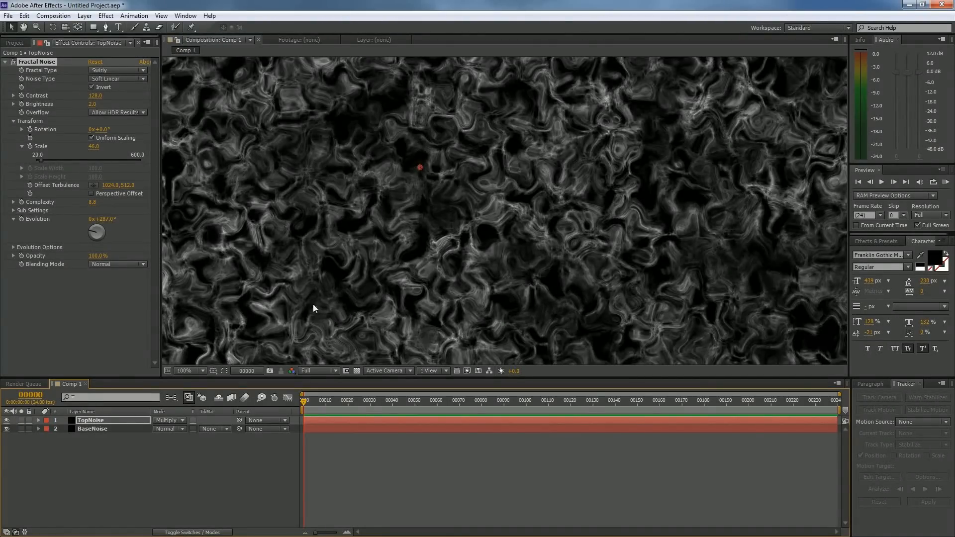
{"action": "key", "text": "t"}
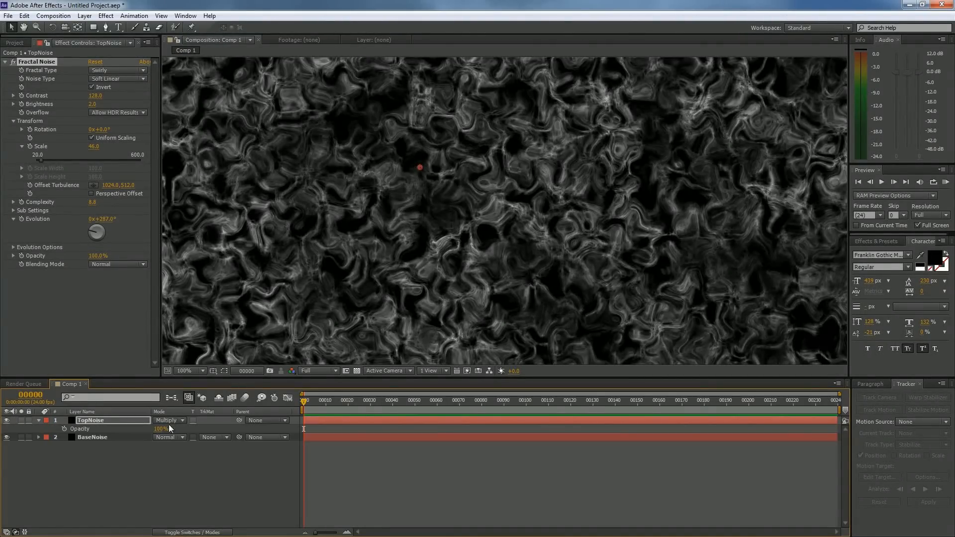
{"action": "left_click_drag", "start_coordinate": [158, 429], "coordinate": [130, 429]}
{"action": "key", "text": "comma"}
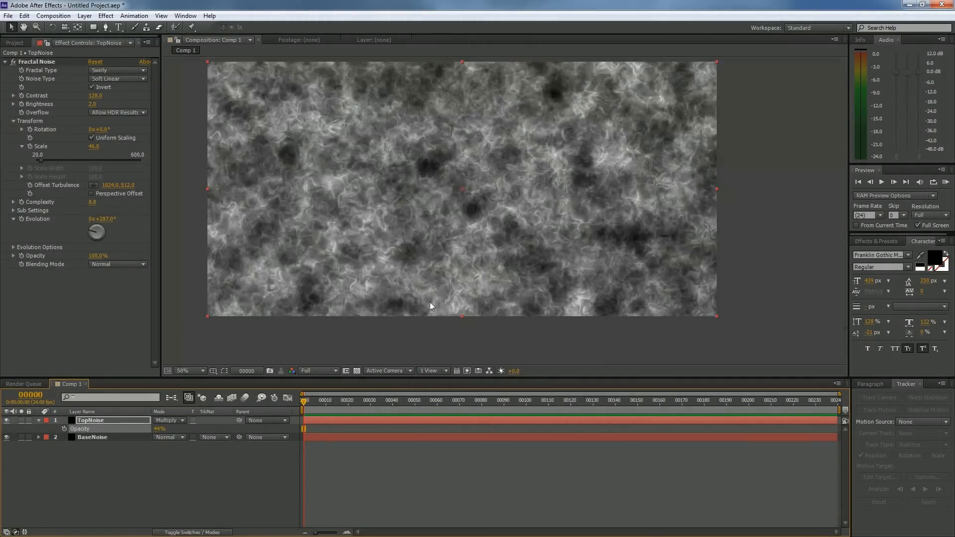
Examine the blended noise detail up close across different areas of the composition.
{"action": "key", "text": "period"}
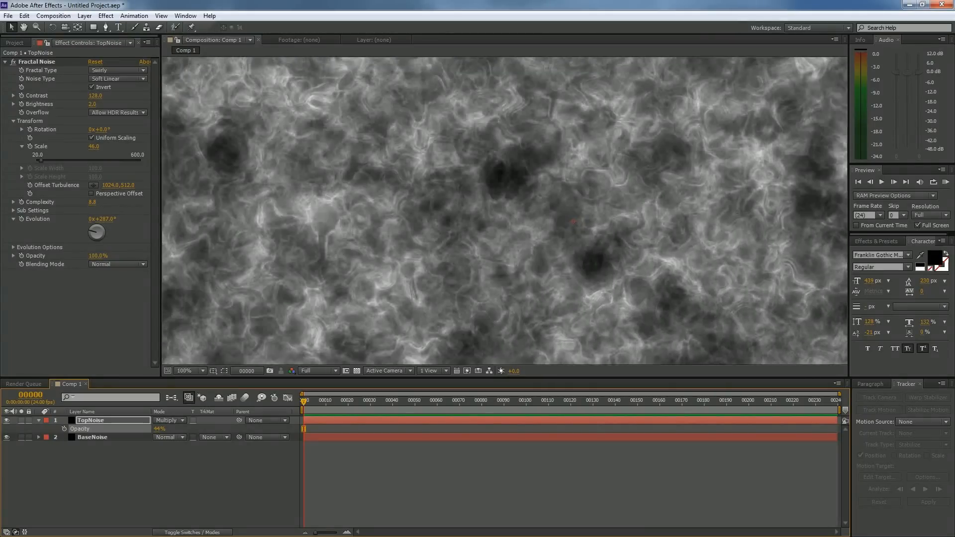
{"action": "left_click_drag", "start_coordinate": [652, 182], "coordinate": [554, 190]}
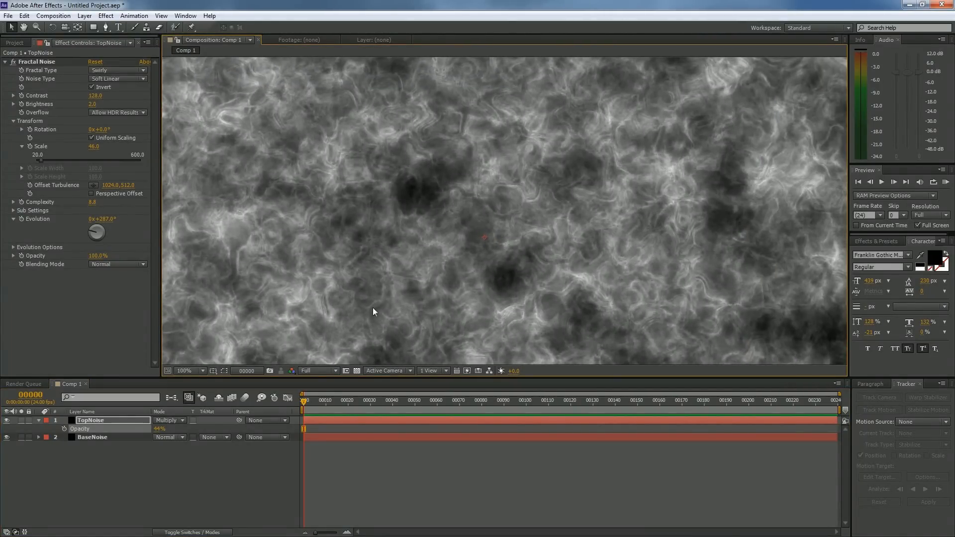
{"action": "left_click_drag", "start_coordinate": [315, 318], "coordinate": [276, 297]}
{"action": "scroll", "coordinate": [265, 262], "scroll_direction": "up", "scroll_amount": 1}
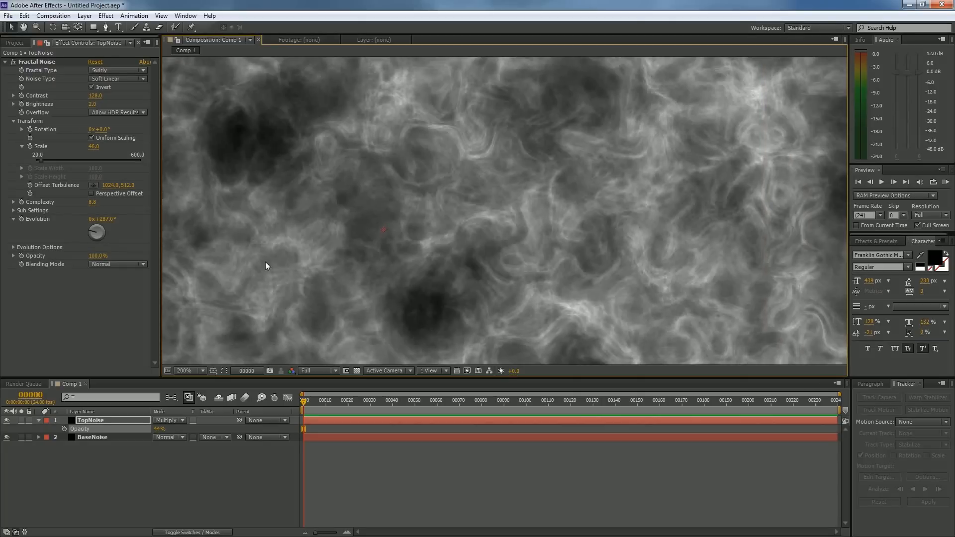
{"action": "left_click_drag", "start_coordinate": [375, 276], "coordinate": [345, 241]}
{"action": "scroll", "coordinate": [344, 242], "scroll_direction": "down", "scroll_amount": 1}
{"action": "scroll", "coordinate": [342, 236], "scroll_direction": "down", "scroll_amount": 1}
{"action": "mouse_move", "coordinate": [432, 283]}
{"action": "left_mouse_down"}
{"action": "mouse_move", "coordinate": [342, 236]}
{"action": "mouse_move", "coordinate": [422, 291]}
{"action": "left_mouse_up"}
{"action": "left_click_drag", "start_coordinate": [355, 197], "coordinate": [282, 205]}
Adjust the TopNoise Fractal Noise to brightness 37 and contrast 109, and compare the composition with the layer hidden.
{"action": "mouse_move", "coordinate": [93, 104]}
{"action": "left_mouse_down"}
{"action": "mouse_move", "coordinate": [110, 105]}
{"action": "mouse_move", "coordinate": [87, 94]}
{"action": "left_mouse_up"}
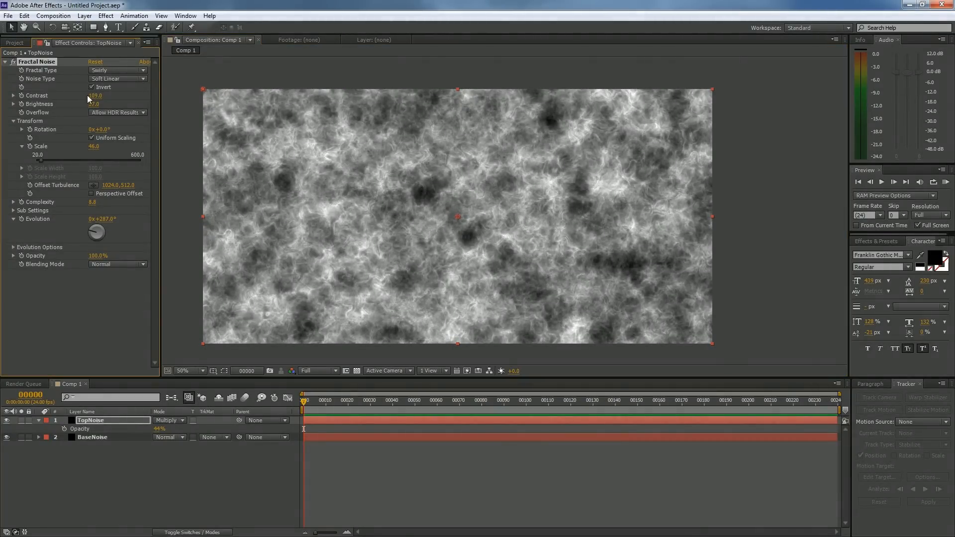
{"action": "scroll", "coordinate": [475, 199], "scroll_direction": "up", "scroll_amount": 2}
{"action": "scroll", "coordinate": [452, 241], "scroll_direction": "down", "scroll_amount": 2}
{"action": "left_click_drag", "start_coordinate": [448, 273], "coordinate": [390, 245]}
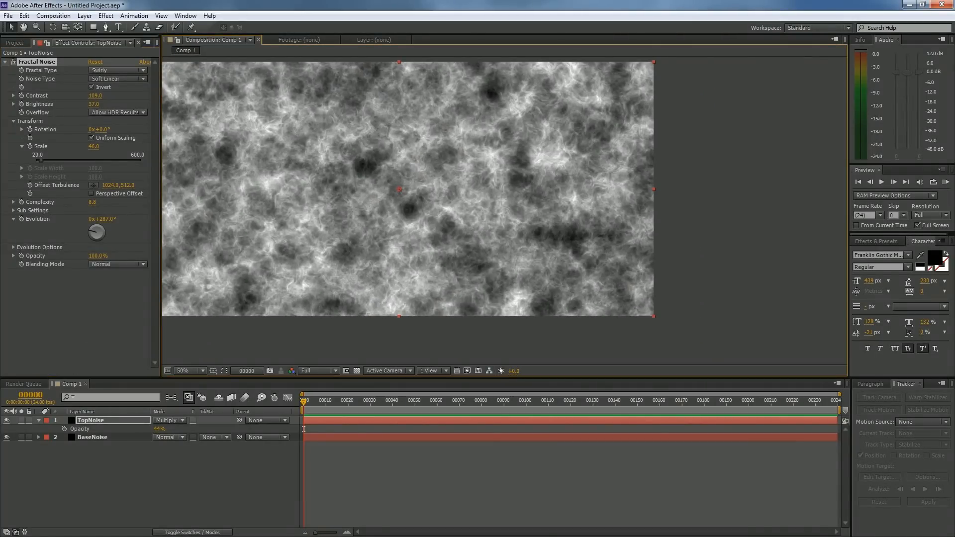
{"action": "left_click", "coordinate": [6, 420]}
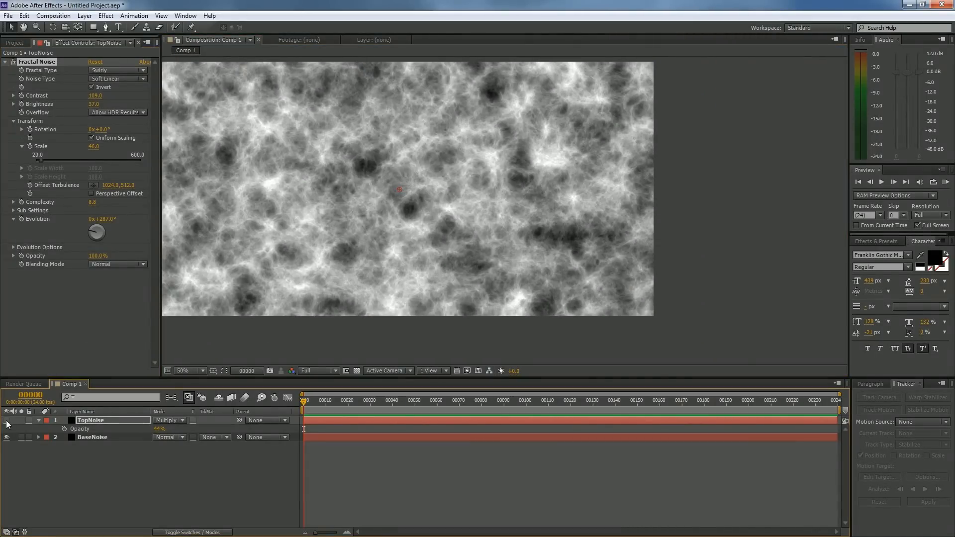
{"action": "left_click", "coordinate": [7, 421]}
Raise the Fractal Noise contrast of the BaseNoise layer to 146.
{"action": "left_click", "coordinate": [98, 438]}
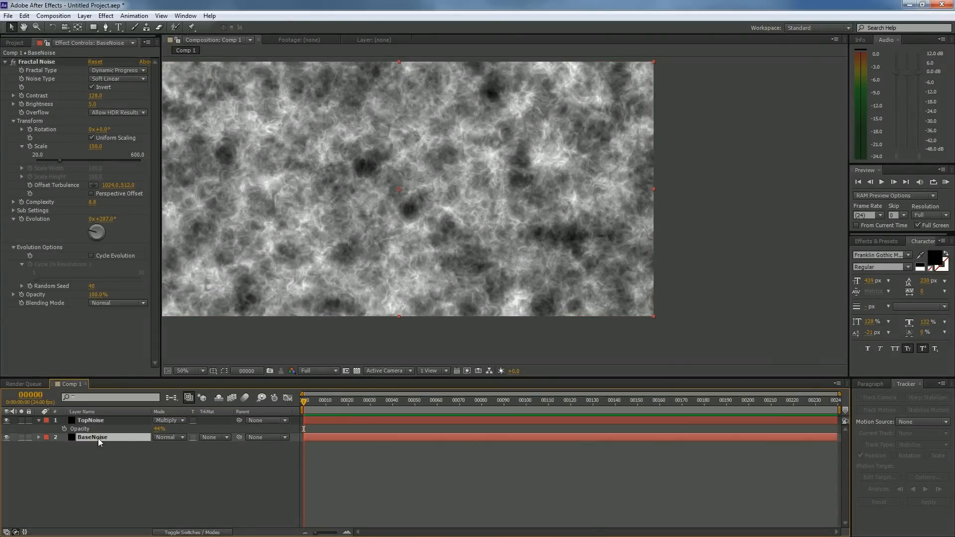
{"action": "left_click_drag", "start_coordinate": [95, 96], "coordinate": [98, 96]}
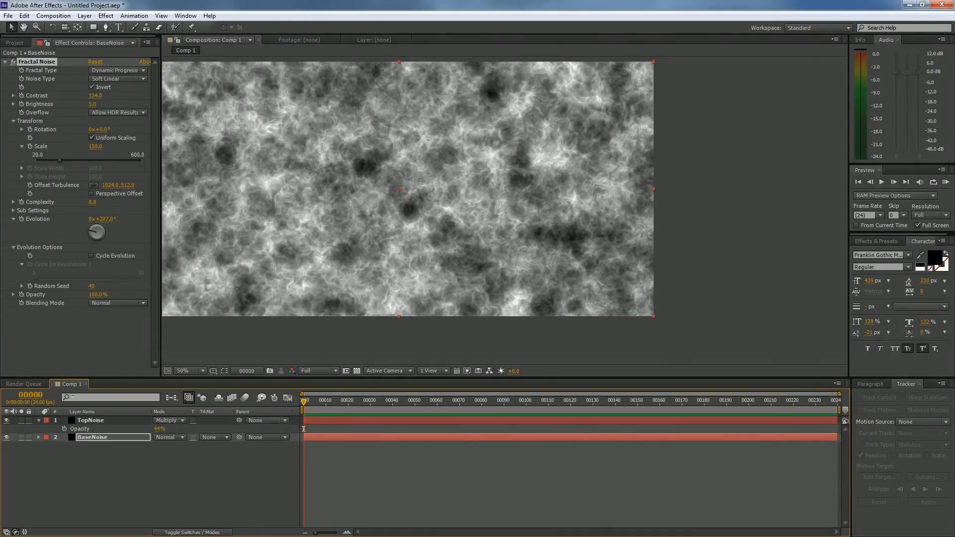
{"action": "scroll", "coordinate": [332, 187], "scroll_direction": "up", "scroll_amount": 2}
{"action": "scroll", "coordinate": [616, 184], "scroll_direction": "down", "scroll_amount": 4}
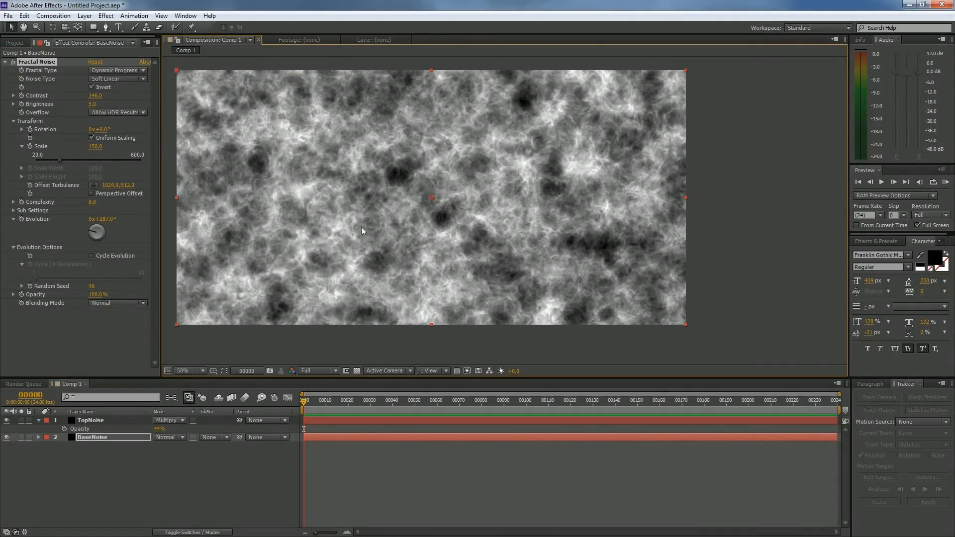
{"action": "left_click_drag", "start_coordinate": [342, 202], "coordinate": [405, 219]}
Pre-compose the TopNoise and BaseNoise layers together as Pre-comp 1, moving all attributes into the new composition.
{"action": "left_click", "coordinate": [39, 421]}
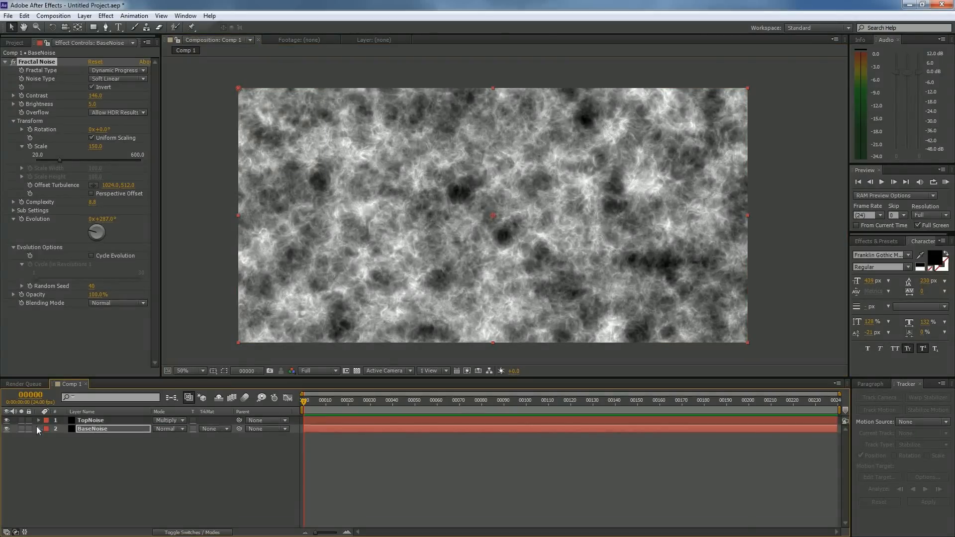
{"action": "left_click_drag", "start_coordinate": [86, 429], "coordinate": [82, 420]}
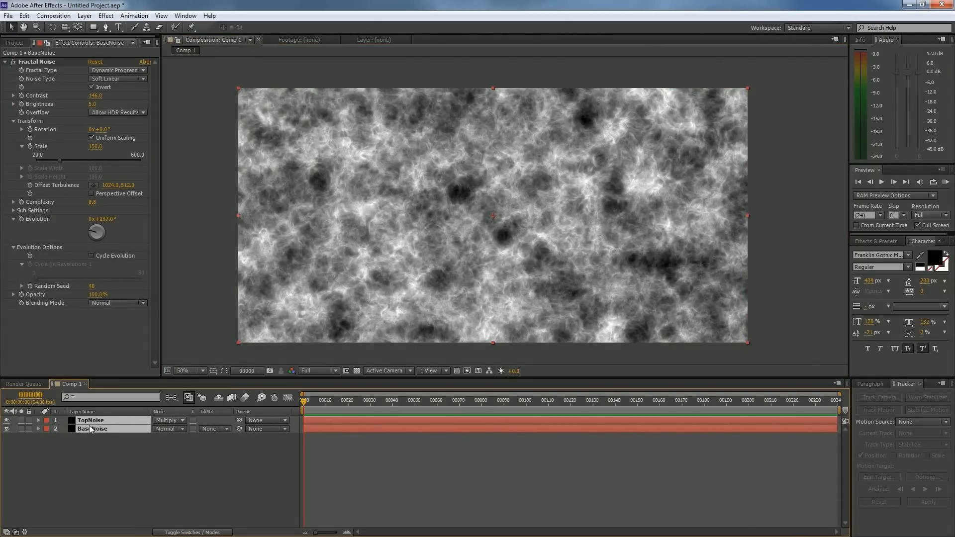
{"action": "right_click", "coordinate": [92, 425]}
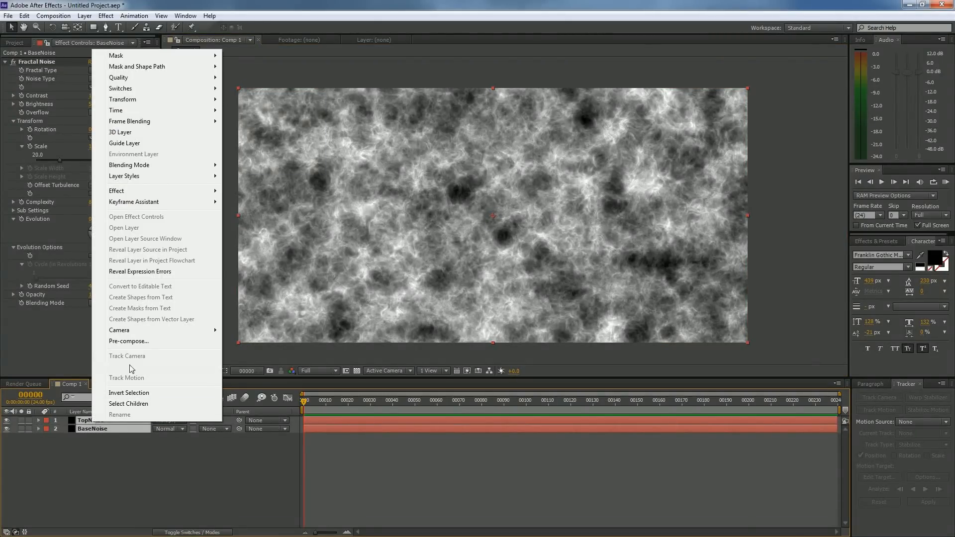
{"action": "left_click", "coordinate": [131, 342]}
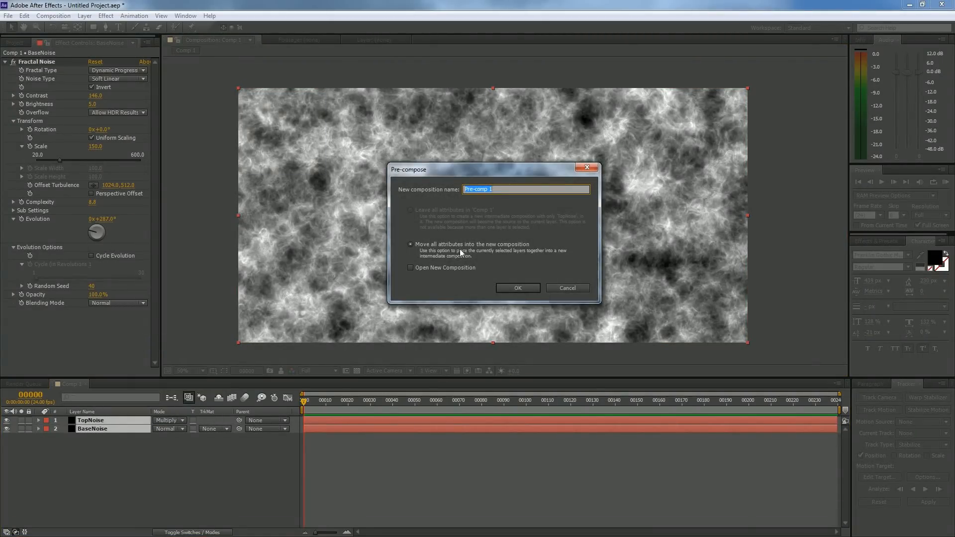
{"action": "left_click", "coordinate": [527, 286]}
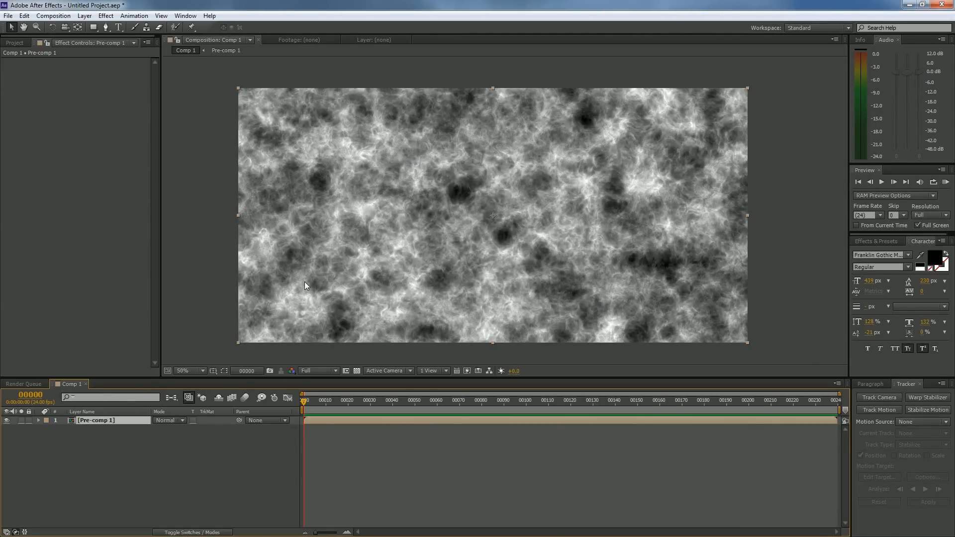
{"action": "left_click_drag", "start_coordinate": [254, 292], "coordinate": [277, 327]}
{"action": "left_click_drag", "start_coordinate": [387, 318], "coordinate": [418, 309]}
{"action": "key", "text": "ctrl+z"}
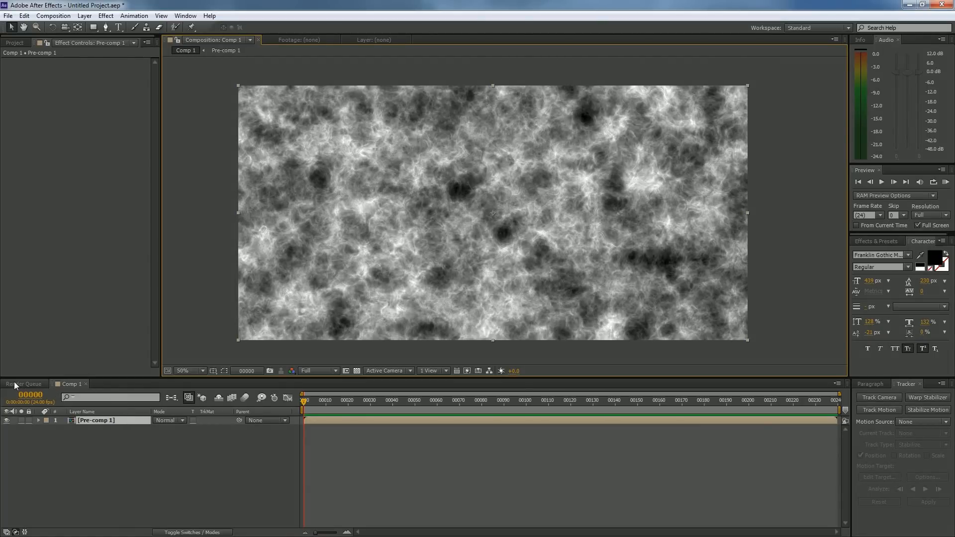
Close the Render Queue and rename the pre-composed layer as BaseNoisePrecomp.
{"action": "left_click", "coordinate": [30, 384]}
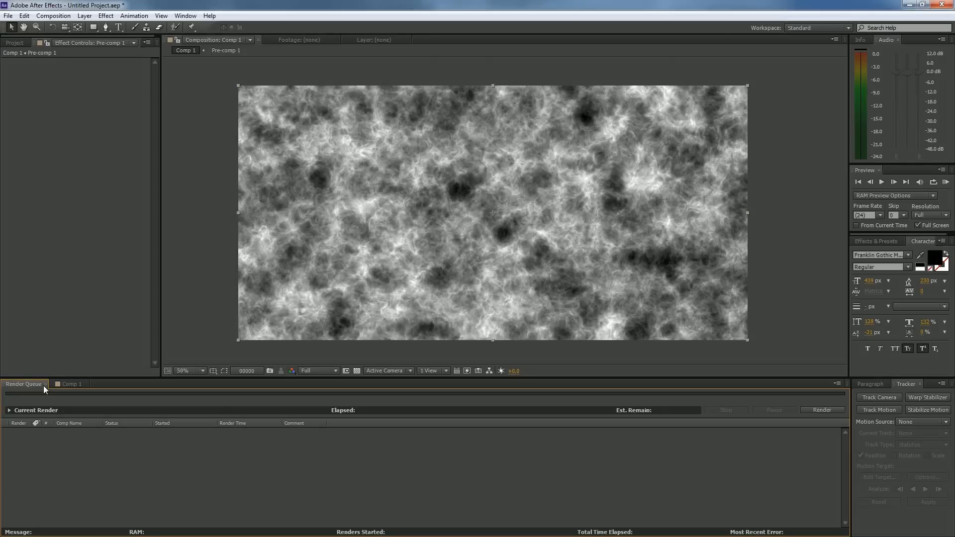
{"action": "left_click", "coordinate": [45, 384]}
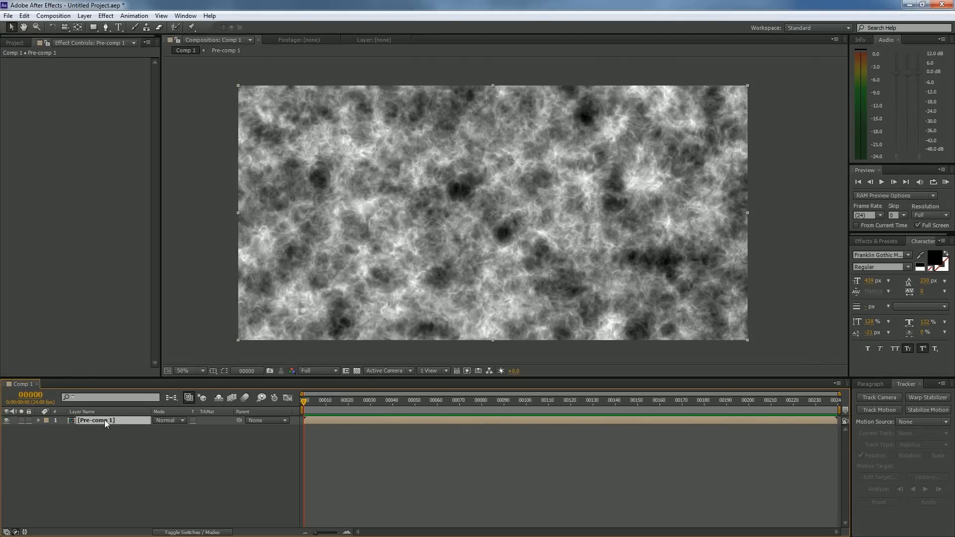
{"action": "key", "text": "Return"}
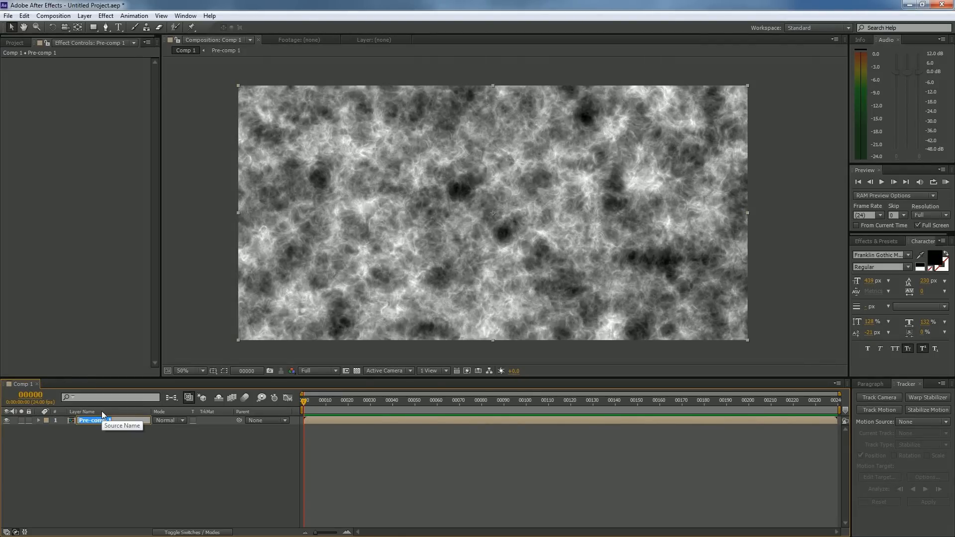
{"action": "type", "text": "BaseNoisePrecomp"}
{"action": "key", "text": "Return"}
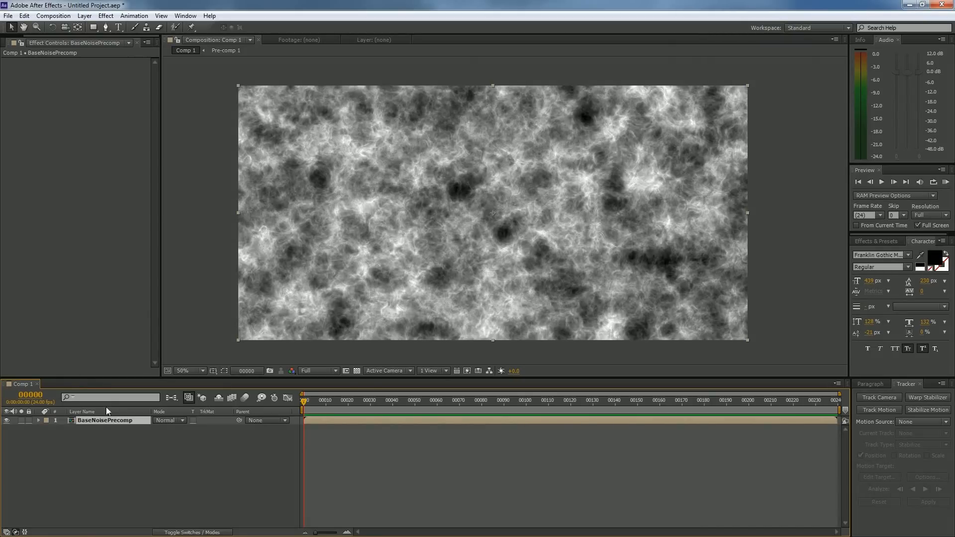
Apply the Turbulent Displace effect to the BaseNoisePrecomp layer.
{"action": "right_click", "coordinate": [103, 280]}
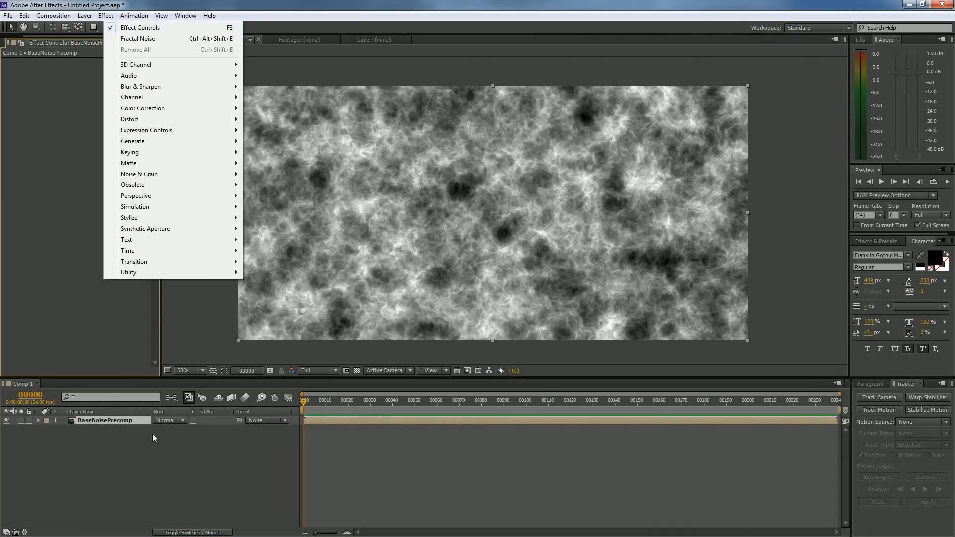
{"action": "right_click", "coordinate": [168, 474]}
{"action": "left_click", "coordinate": [107, 419]}
{"action": "right_click", "coordinate": [97, 297]}
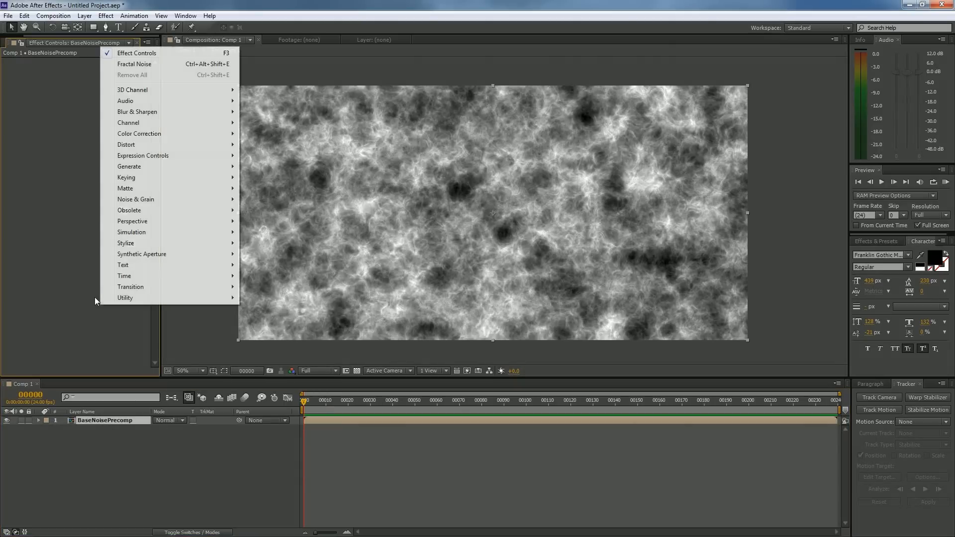
{"action": "mouse_move", "coordinate": [130, 146]}
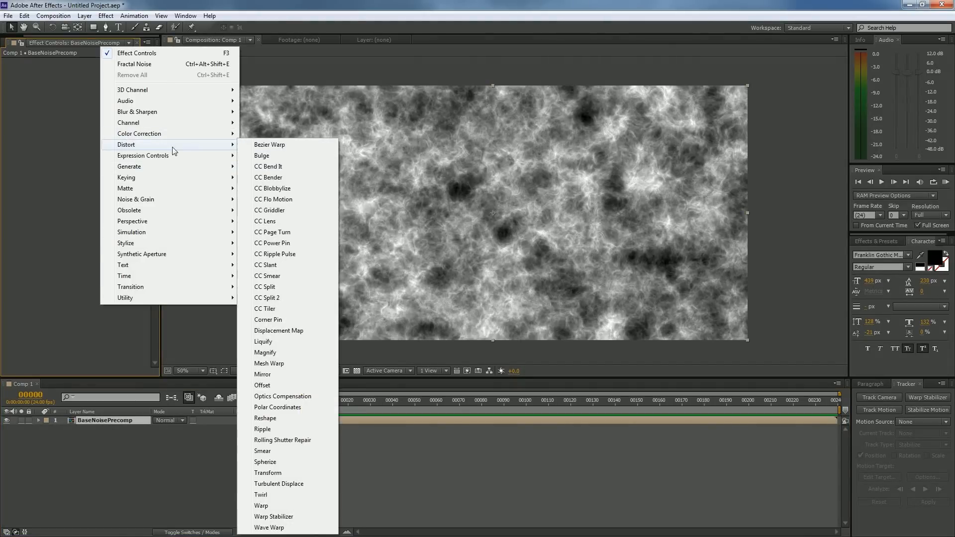
{"action": "left_click", "coordinate": [303, 487]}
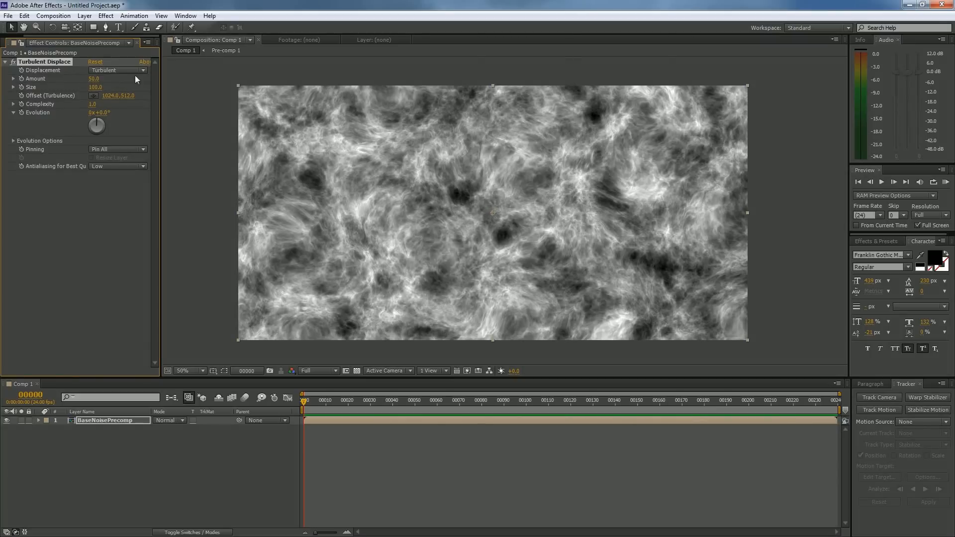
Increase the Turbulent Displace amount and set its complexity to 8.1.
{"action": "left_click_drag", "start_coordinate": [94, 79], "coordinate": [117, 92]}
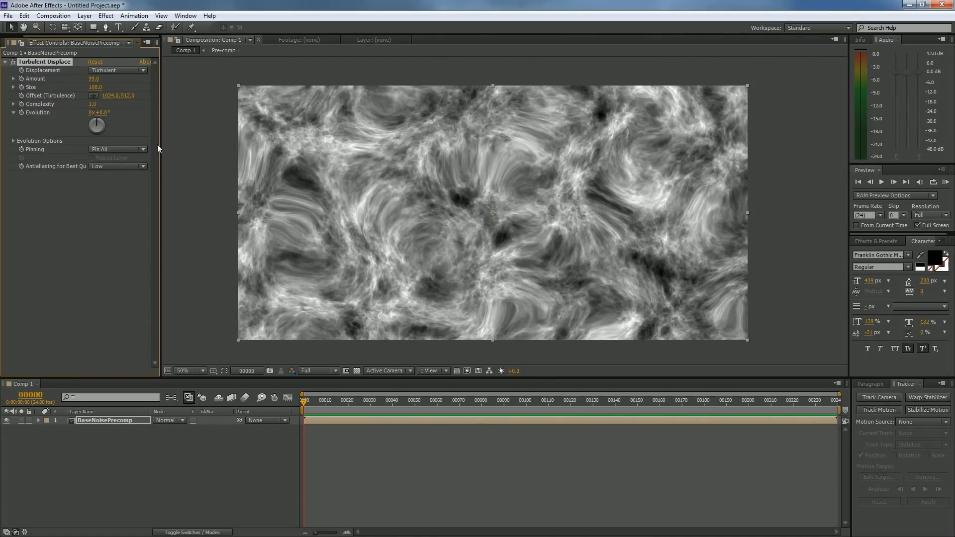
{"action": "left_click_drag", "start_coordinate": [92, 104], "coordinate": [120, 104]}
{"action": "scroll", "coordinate": [494, 213], "scroll_direction": "up", "scroll_amount": 4}
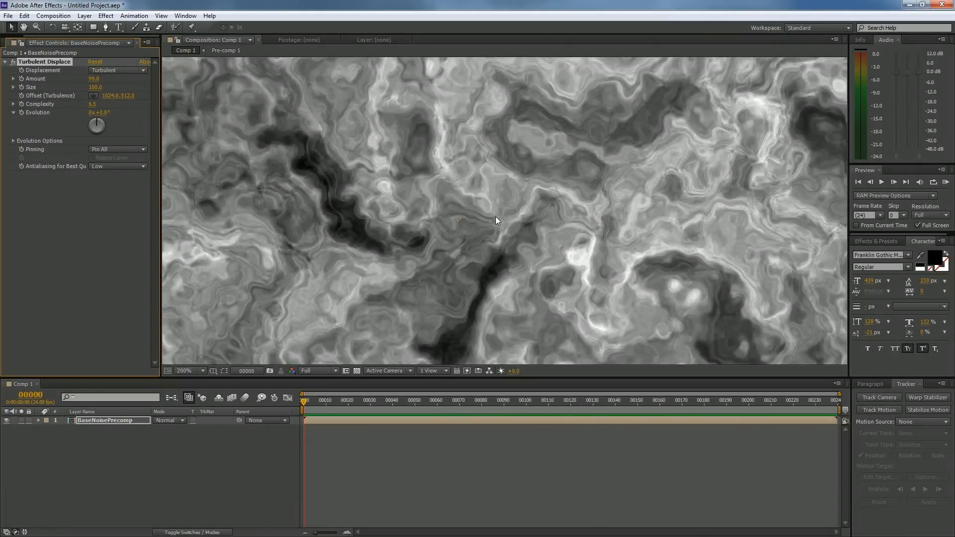
{"action": "left_click_drag", "start_coordinate": [92, 104], "coordinate": [100, 104]}
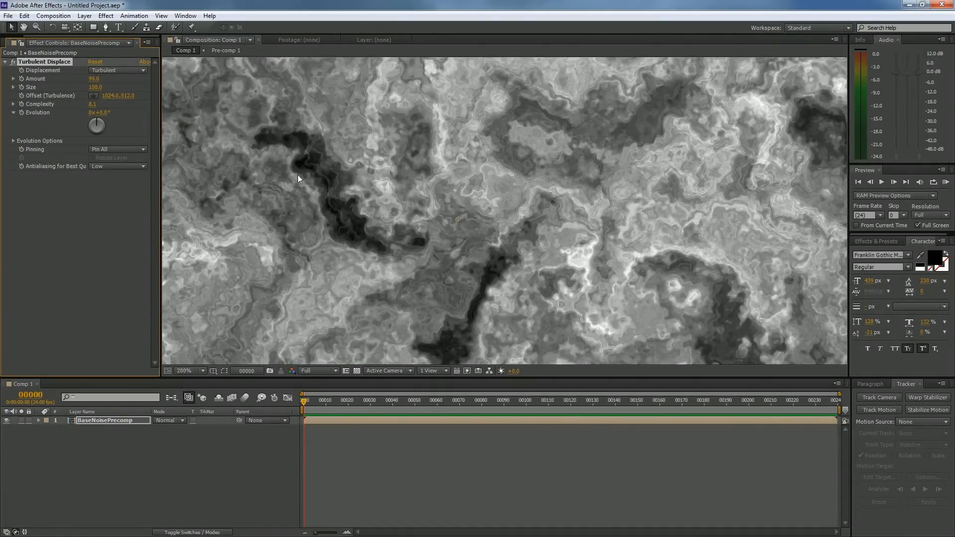
Set the Turbulent Displace size to 43 and reduce its amount to 52.
{"action": "scroll", "coordinate": [505, 232], "scroll_direction": "down", "scroll_amount": 6}
{"action": "scroll", "coordinate": [506, 232], "scroll_direction": "up", "scroll_amount": 5}
{"action": "left_click_drag", "start_coordinate": [95, 87], "coordinate": [67, 87]}
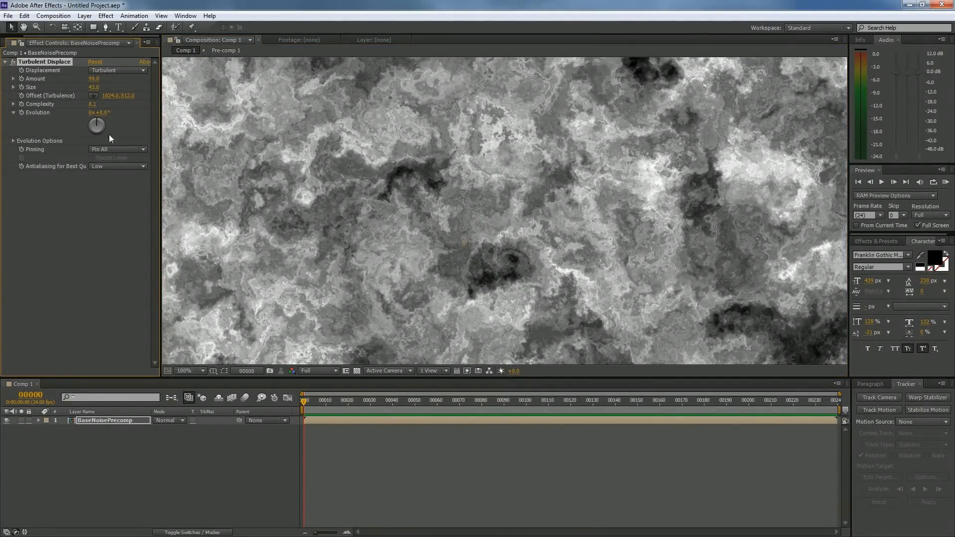
{"action": "left_click_drag", "start_coordinate": [93, 79], "coordinate": [70, 79]}
Examine the displaced noise up close and compare it with the Turbulent Displace effect turned off.
{"action": "scroll", "coordinate": [447, 219], "scroll_direction": "down", "scroll_amount": 3}
{"action": "left_click_drag", "start_coordinate": [453, 217], "coordinate": [412, 199]}
{"action": "scroll", "coordinate": [411, 199], "scroll_direction": "up", "scroll_amount": 3}
{"action": "left_click_drag", "start_coordinate": [486, 224], "coordinate": [491, 203]}
{"action": "scroll", "coordinate": [396, 191], "scroll_direction": "up", "scroll_amount": 1}
{"action": "scroll", "coordinate": [491, 203], "scroll_direction": "down", "scroll_amount": 2}
{"action": "left_click_drag", "start_coordinate": [402, 192], "coordinate": [478, 206]}
{"action": "scroll", "coordinate": [479, 205], "scroll_direction": "up", "scroll_amount": 1}
{"action": "left_click_drag", "start_coordinate": [175, 122], "coordinate": [325, 183]}
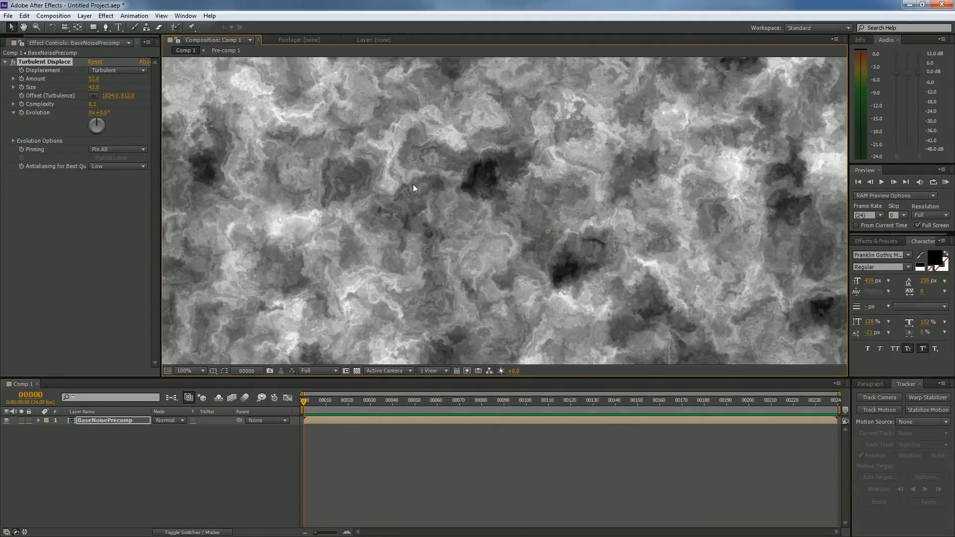
{"action": "left_click", "coordinate": [13, 62]}
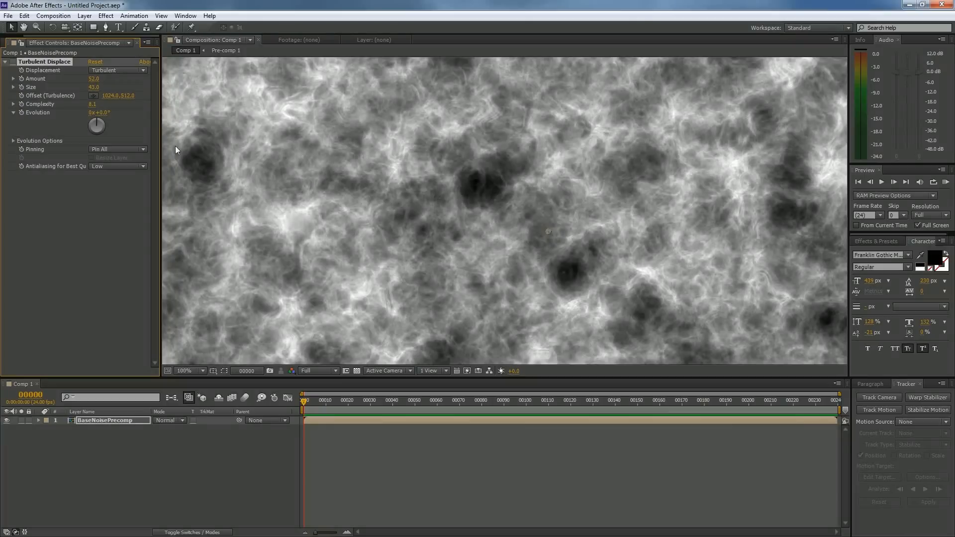
{"action": "left_click", "coordinate": [13, 62]}
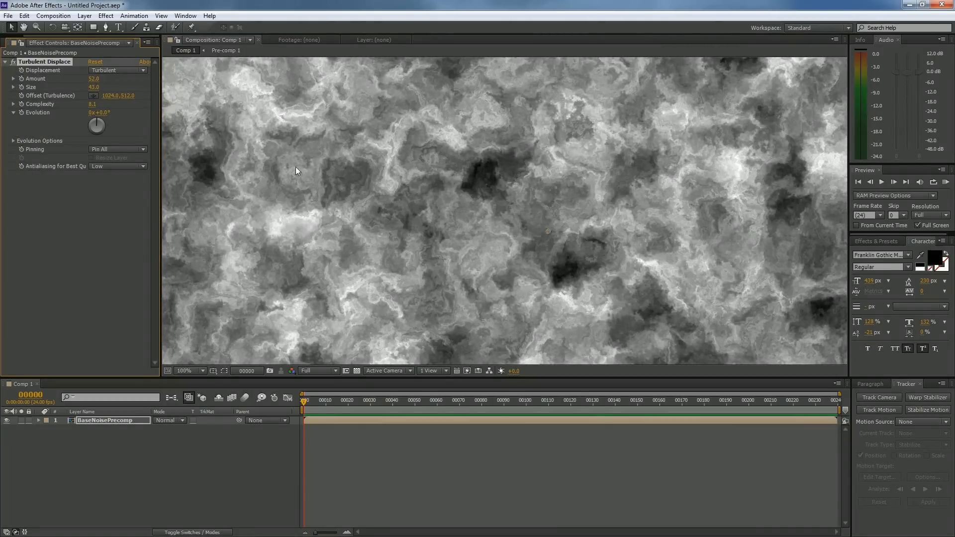
{"action": "scroll", "coordinate": [311, 218], "scroll_direction": "up", "scroll_amount": 2}
{"action": "scroll", "coordinate": [310, 217], "scroll_direction": "down", "scroll_amount": 2}
Set the Turbulent Displace amount to 62 and move its turbulence offset to about 918, 572.
{"action": "mouse_move", "coordinate": [94, 79]}
{"action": "left_mouse_down"}
{"action": "mouse_move", "coordinate": [85, 78]}
{"action": "mouse_move", "coordinate": [101, 79]}
{"action": "left_mouse_up"}
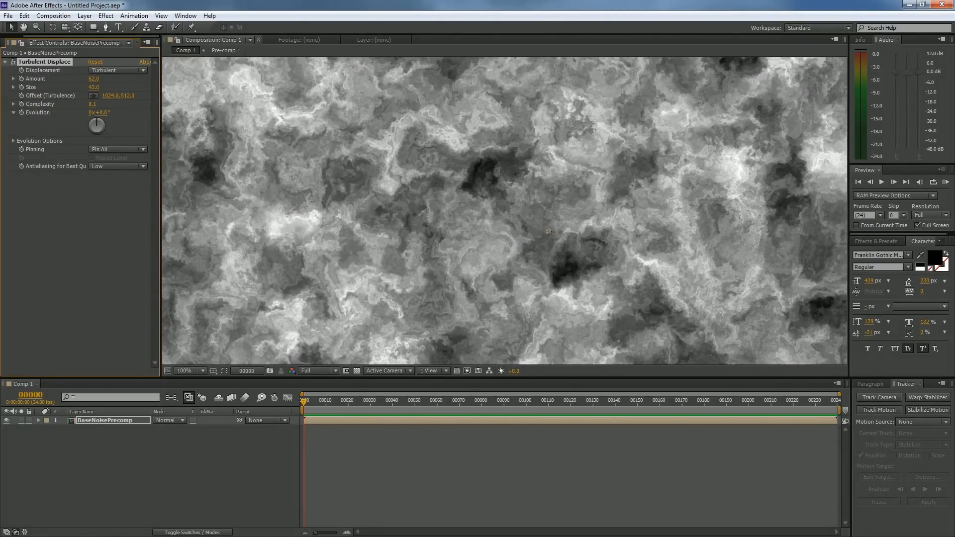
{"action": "left_click_drag", "start_coordinate": [548, 231], "coordinate": [495, 266]}
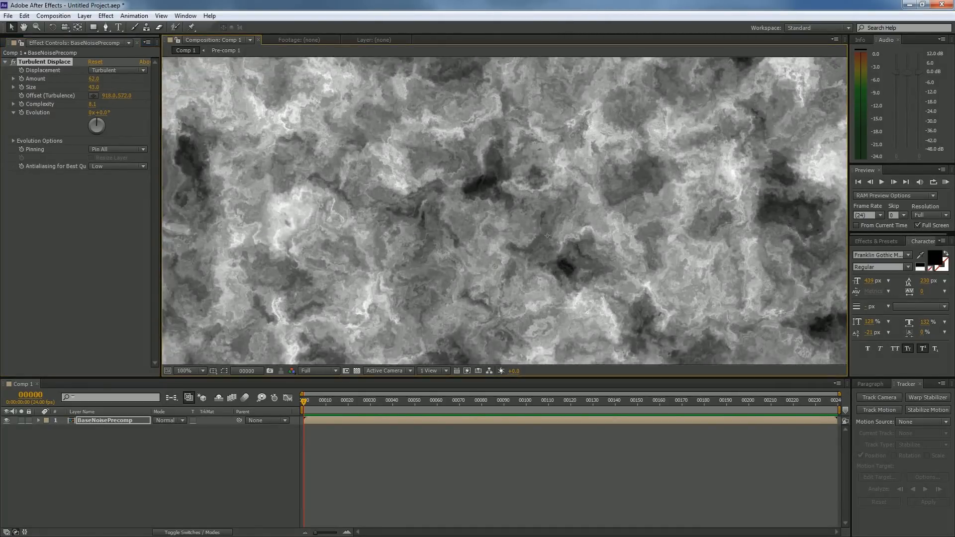
{"action": "scroll", "coordinate": [428, 219], "scroll_direction": "down", "scroll_amount": 4}
{"action": "scroll", "coordinate": [425, 214], "scroll_direction": "up", "scroll_amount": 4}
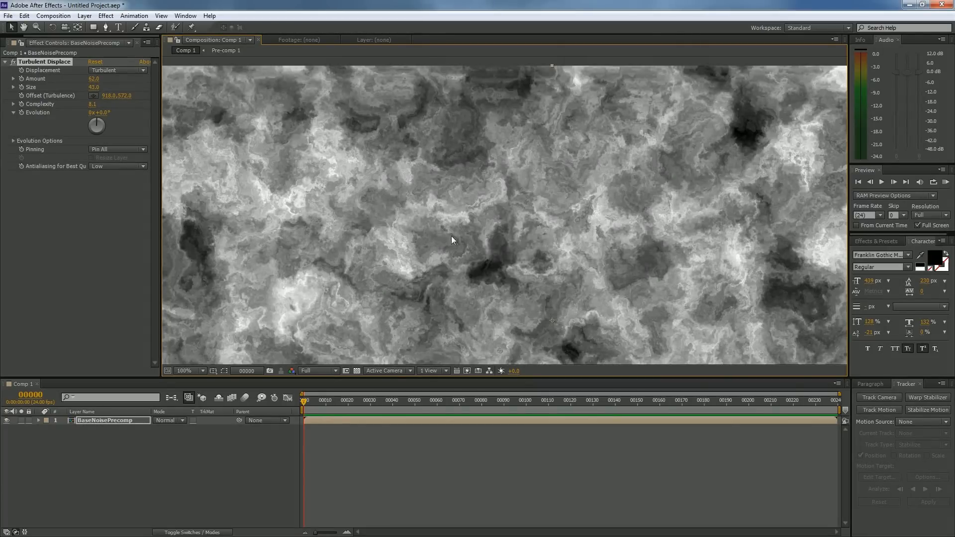
{"action": "left_click_drag", "start_coordinate": [523, 258], "coordinate": [498, 238]}
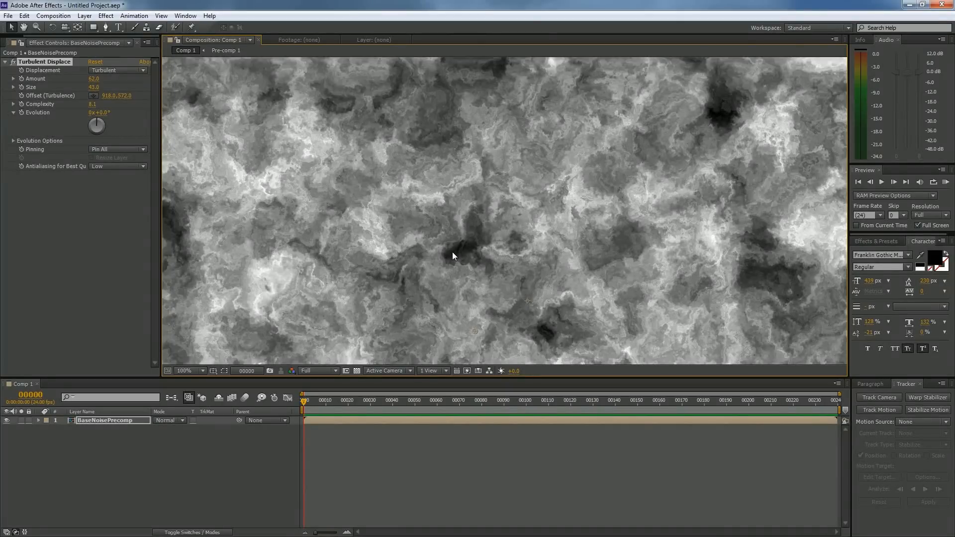
{"action": "scroll", "coordinate": [356, 208], "scroll_direction": "down", "scroll_amount": 2}
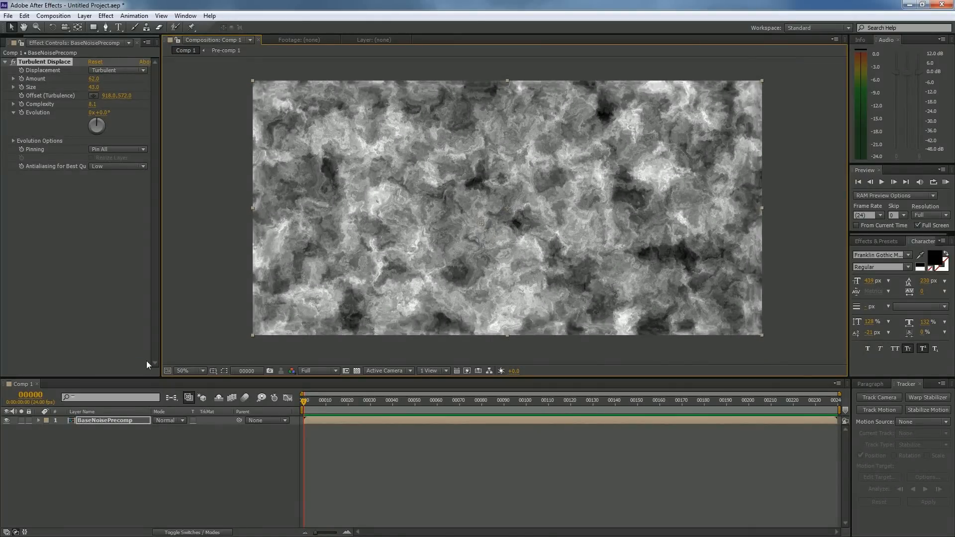
Pre-compose the BaseNoisePrecomp layer as Displaced, moving all attributes into the new composition.
{"action": "right_click", "coordinate": [126, 422]}
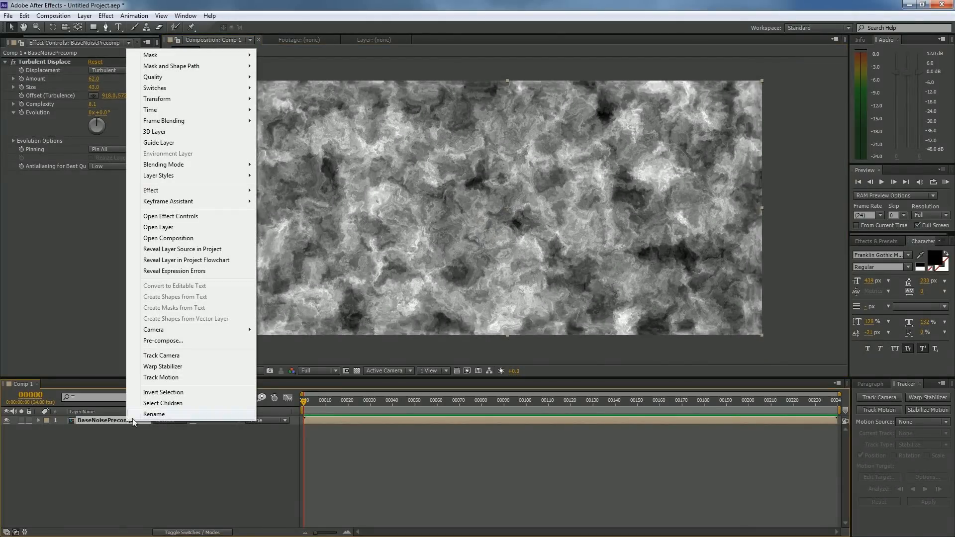
{"action": "left_click", "coordinate": [163, 340]}
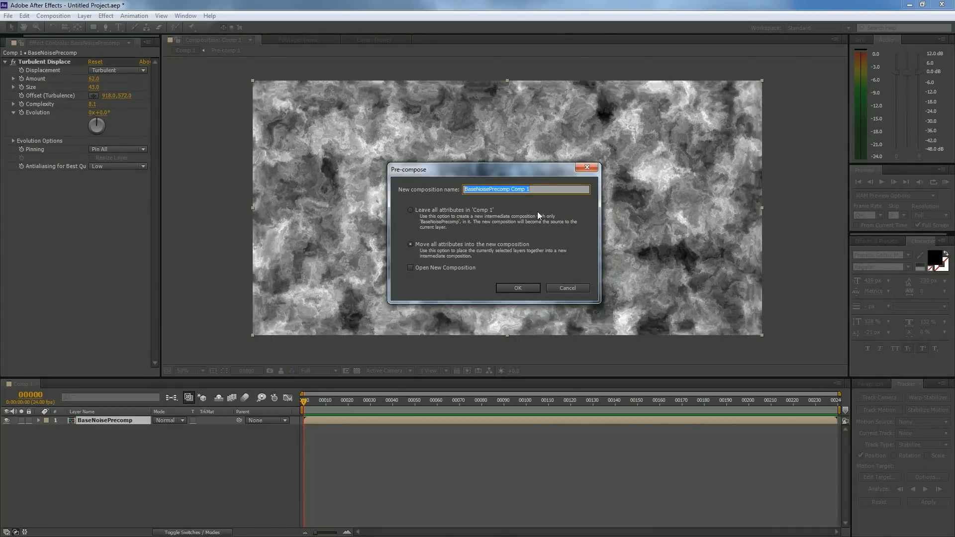
{"action": "type", "text": "0"}
{"action": "type", "text": "Displac"}
{"action": "type", "text": "ed"}
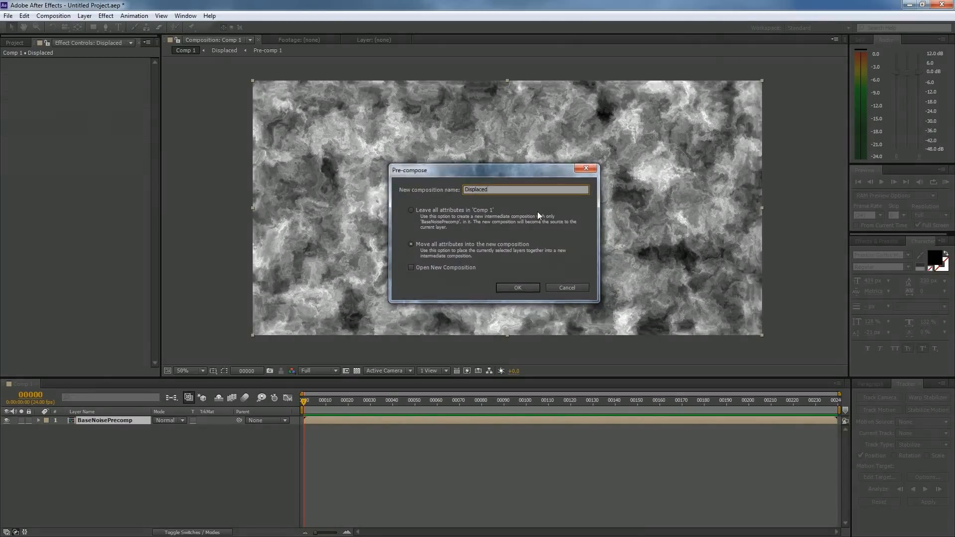
{"action": "key", "text": "Return"}
{"action": "right_click", "coordinate": [120, 205]}
{"action": "left_click", "coordinate": [74, 201]}
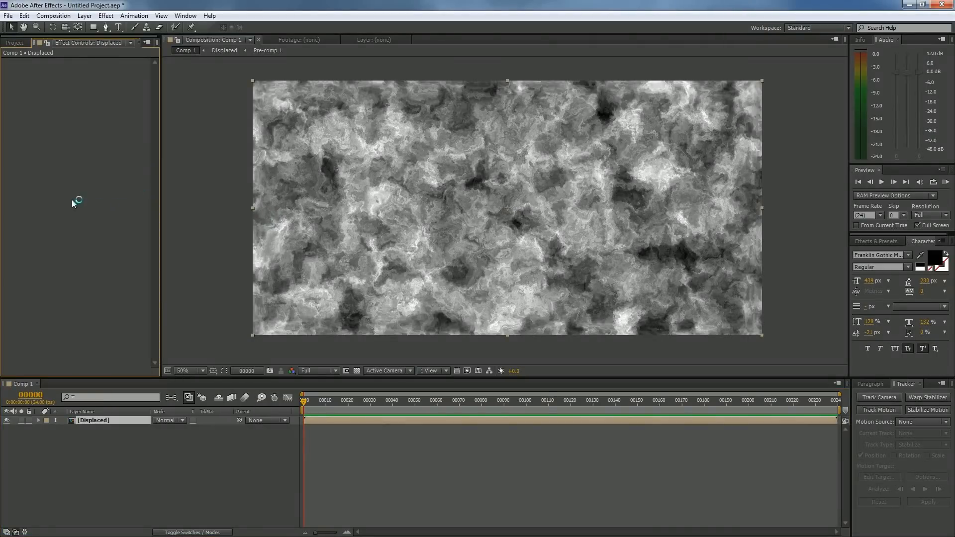
{"action": "left_click", "coordinate": [100, 419]}
{"action": "right_click", "coordinate": [71, 263]}
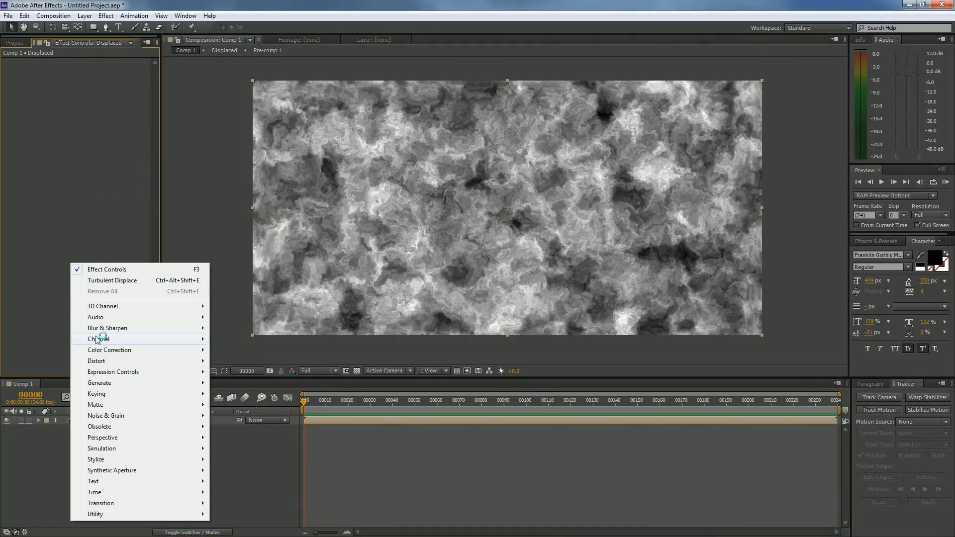
{"action": "mouse_move", "coordinate": [106, 373]}
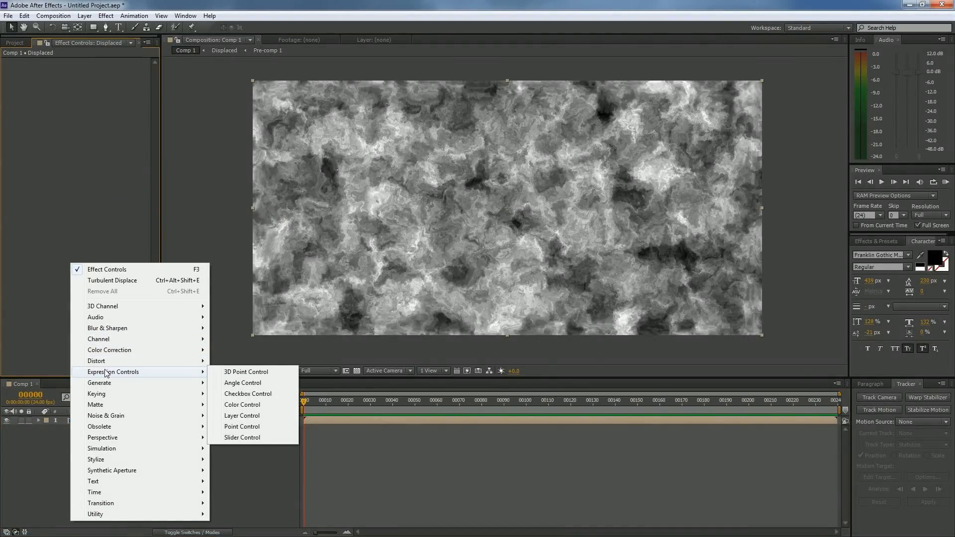
{"action": "mouse_move", "coordinate": [132, 416]}
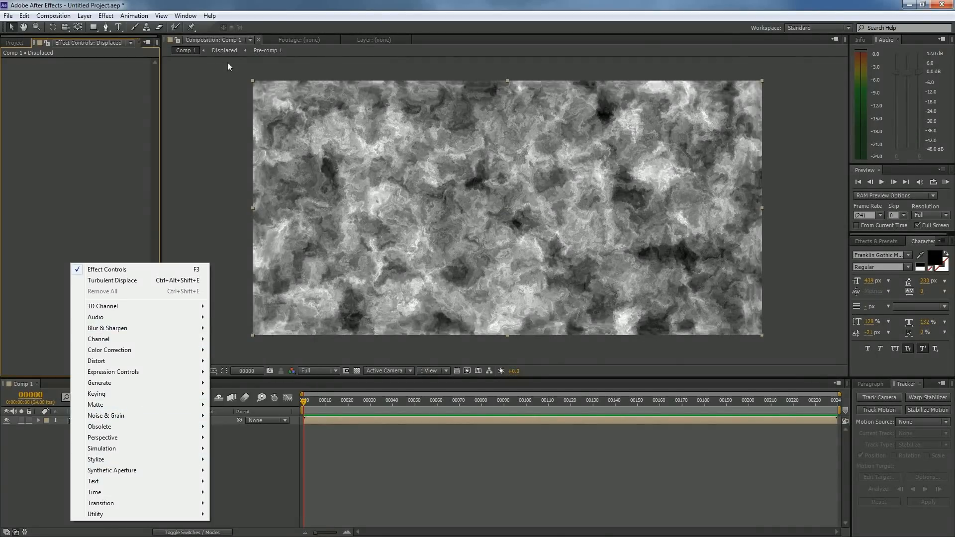
{"action": "left_click", "coordinate": [82, 140]}
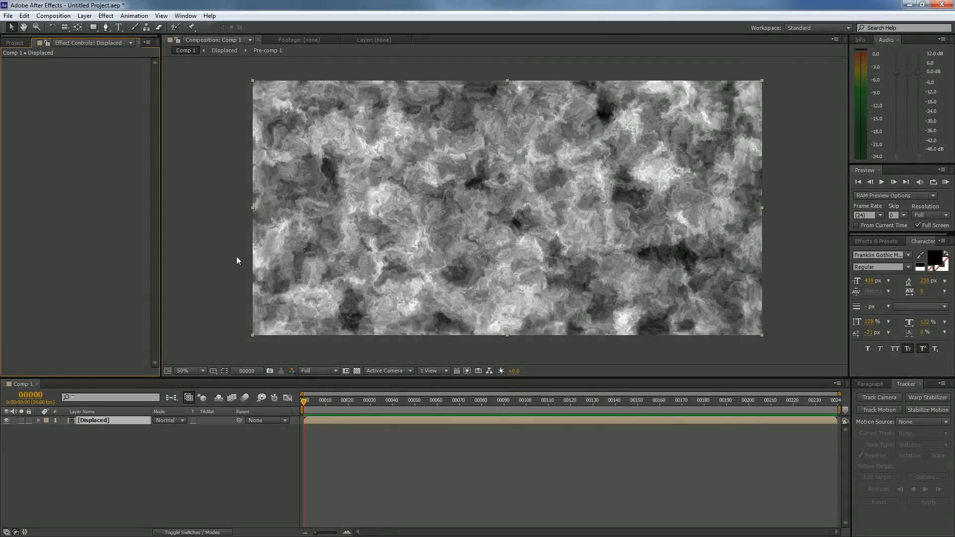
Apply the Offset effect to the Displaced layer and set Shift Center To to 2048, 512.
{"action": "right_click", "coordinate": [47, 315]}
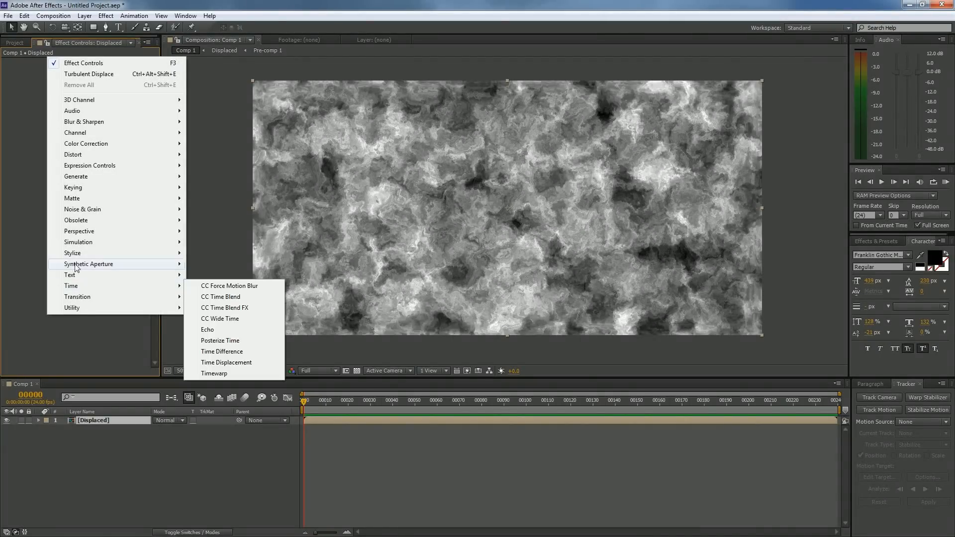
{"action": "mouse_move", "coordinate": [82, 253]}
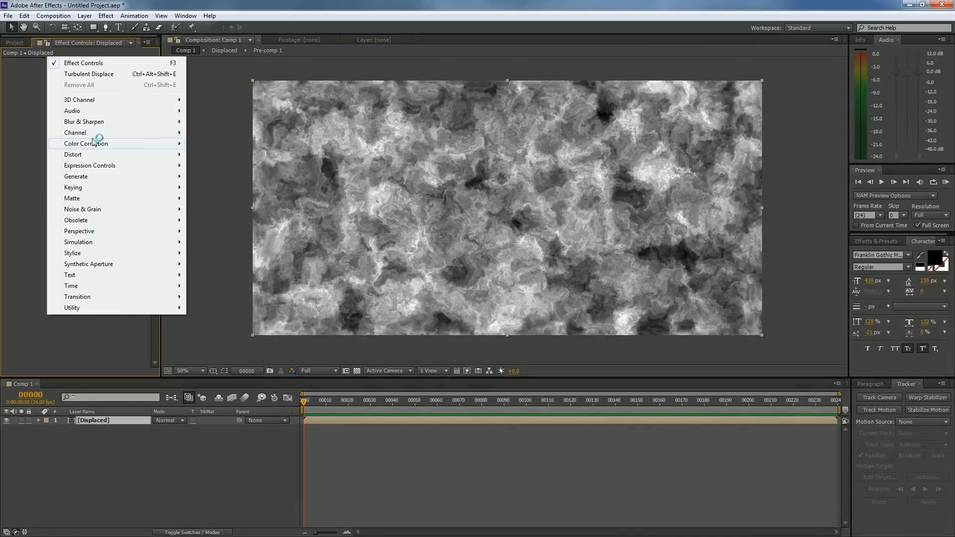
{"action": "mouse_move", "coordinate": [92, 158]}
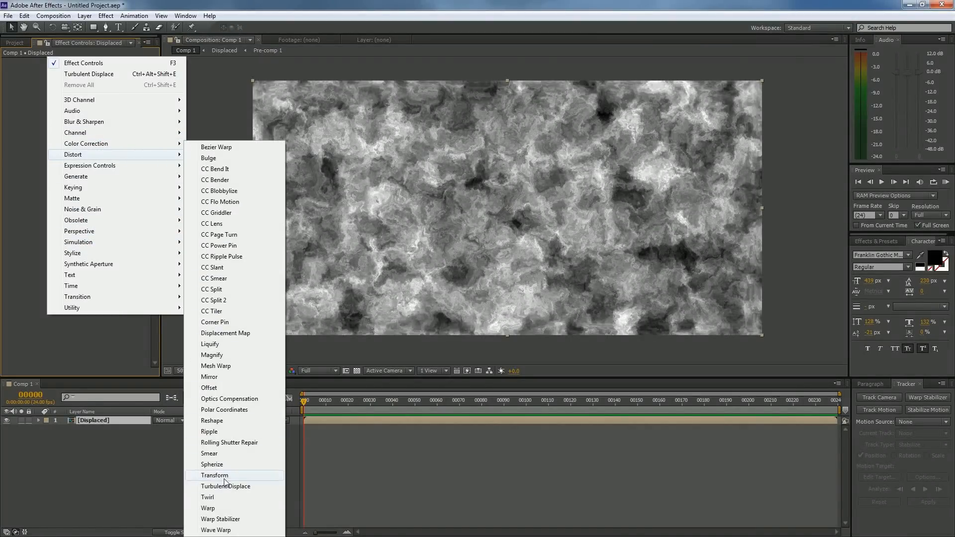
{"action": "left_click", "coordinate": [214, 388]}
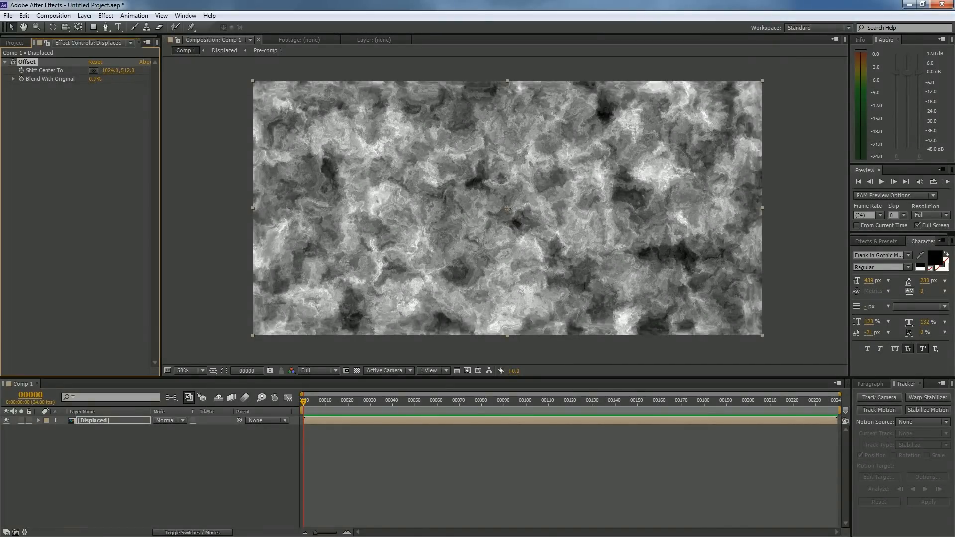
{"action": "left_click", "coordinate": [109, 71]}
{"action": "key", "text": "Return"}
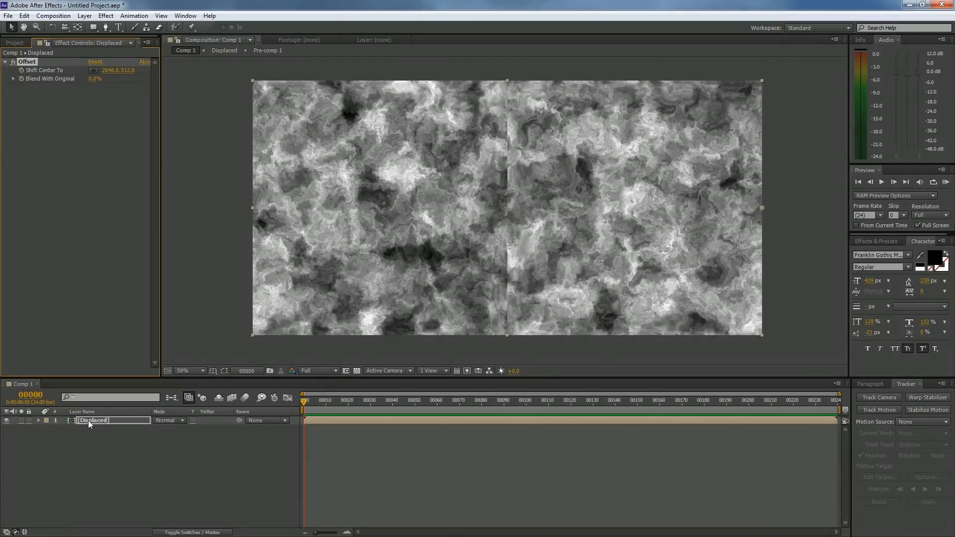
Duplicate the Displaced layer and remove the Offset effect from the upper copy.
{"action": "key", "text": "ctrl+d"}
{"action": "key", "text": "ctrl+z"}
{"action": "left_click", "coordinate": [91, 422]}
{"action": "key", "text": "ctrl+d"}
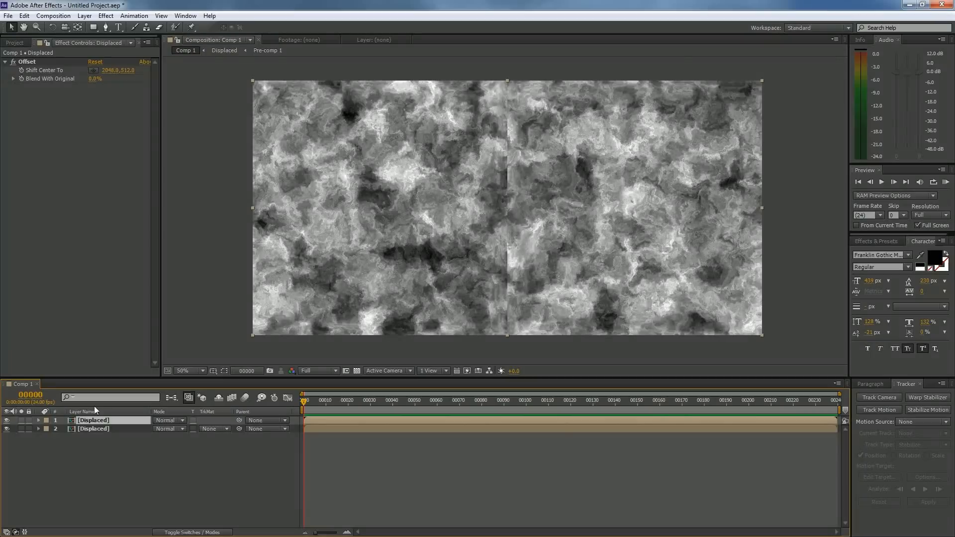
{"action": "left_click", "coordinate": [25, 61]}
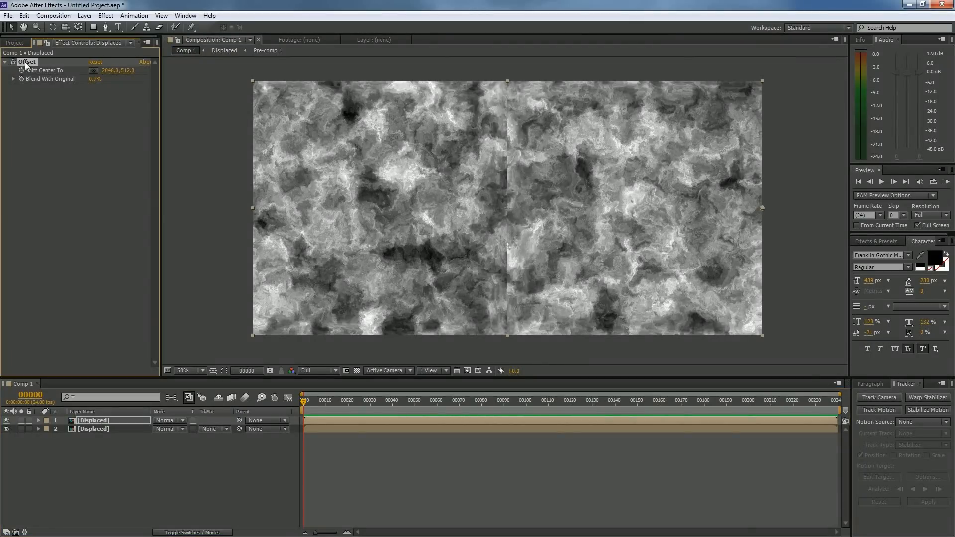
{"action": "key", "text": "Delete"}
Draw a tall, narrow rectangular mask on the upper Displaced layer, left of the centre seam and past both horizontal edges, and feather it.
{"action": "left_click", "coordinate": [94, 27]}
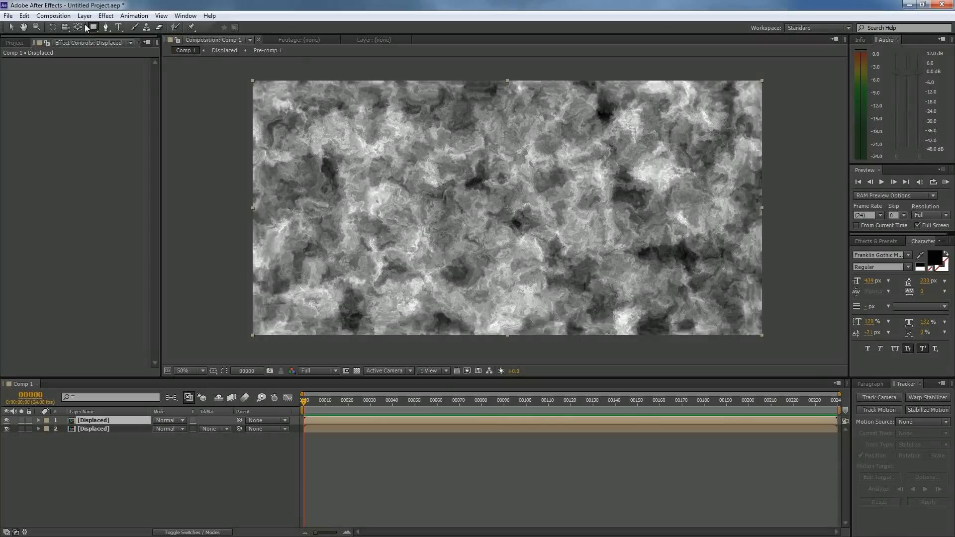
{"action": "key", "text": "comma"}
{"action": "left_click_drag", "start_coordinate": [434, 111], "coordinate": [470, 301]}
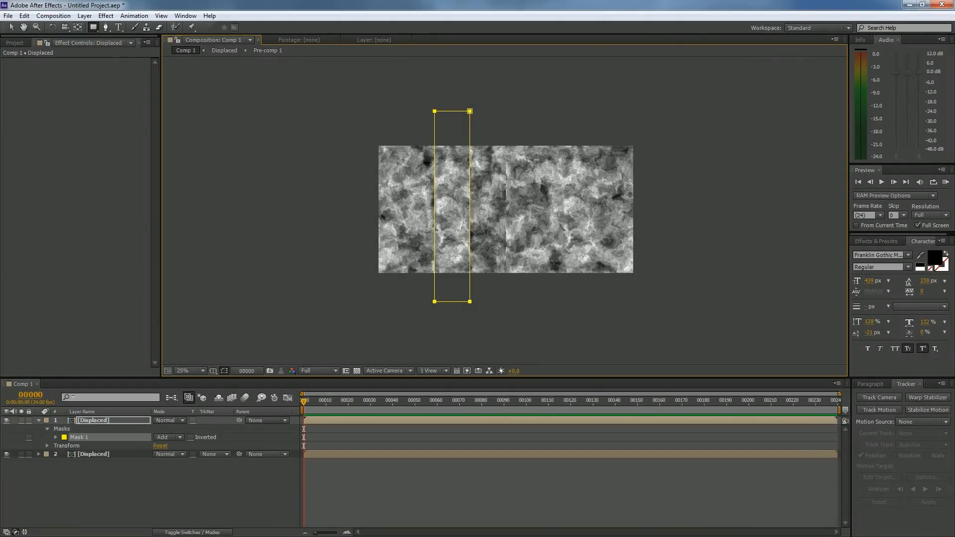
{"action": "key", "text": "period"}
{"action": "key", "text": "period"}
{"action": "key", "text": "comma"}
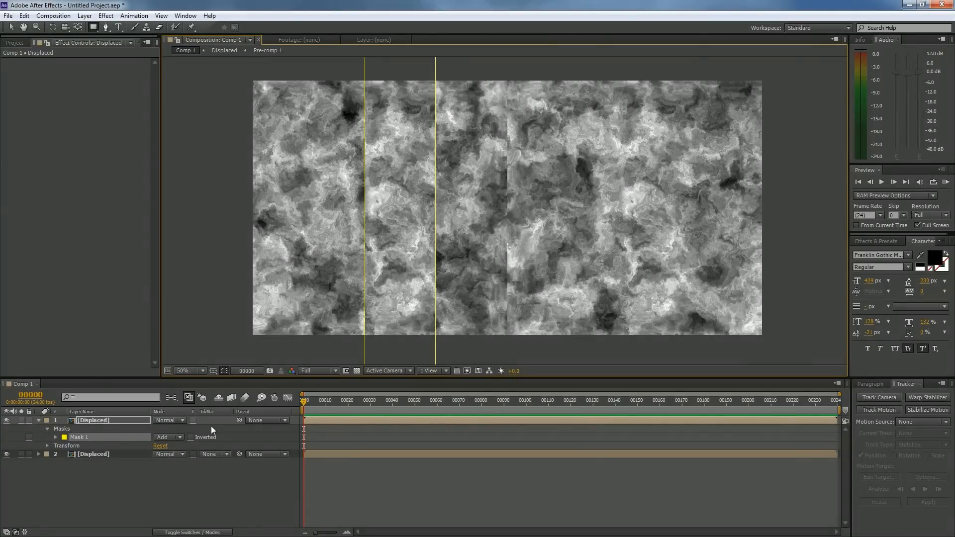
{"action": "key", "text": "f"}
{"action": "left_click_drag", "start_coordinate": [168, 437], "coordinate": [217, 437]}
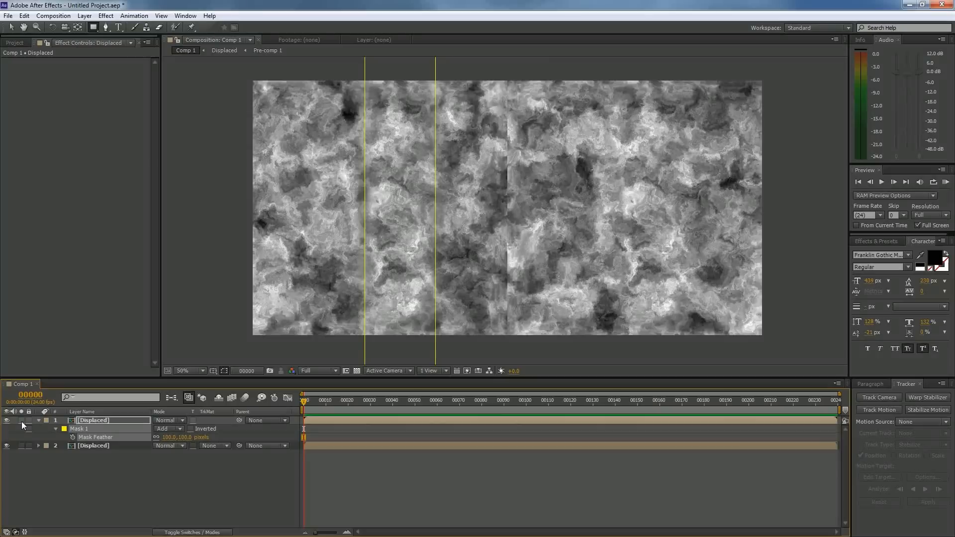
Move the masked upper Displaced layer over the centre seam to position 1429, 512 and set its mask feather to 167 pixels.
{"action": "left_click", "coordinate": [21, 421]}
{"action": "left_click", "coordinate": [225, 370]}
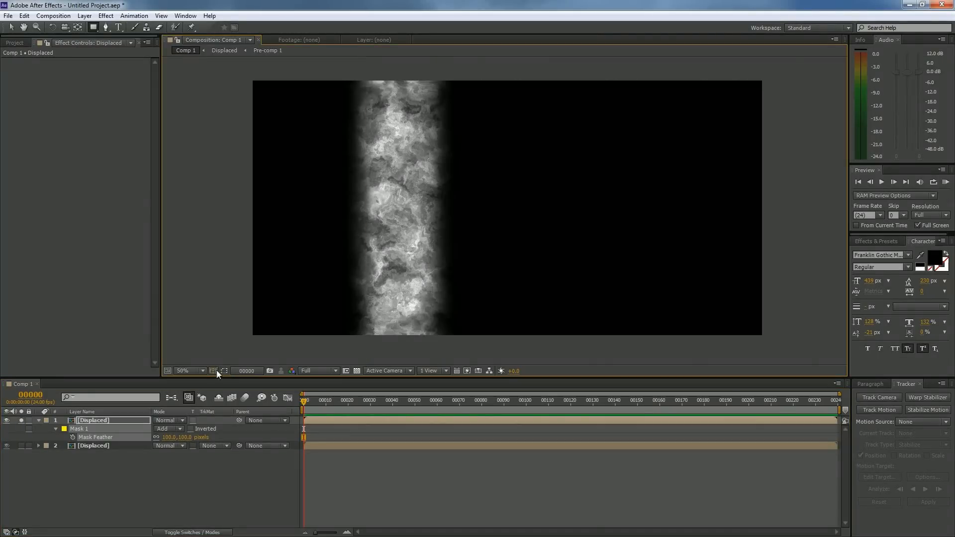
{"action": "left_click", "coordinate": [21, 421]}
{"action": "key", "text": "p"}
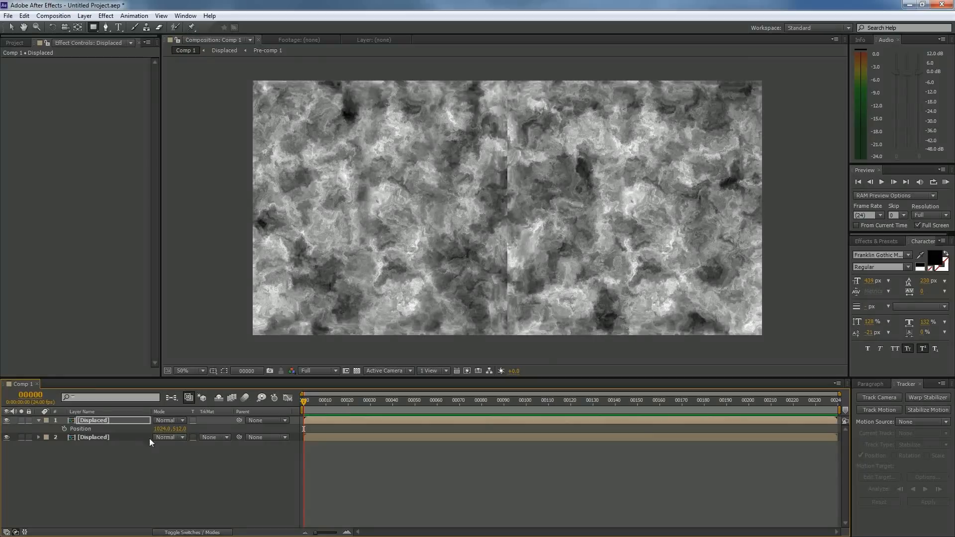
{"action": "left_click_drag", "start_coordinate": [162, 429], "coordinate": [365, 429]}
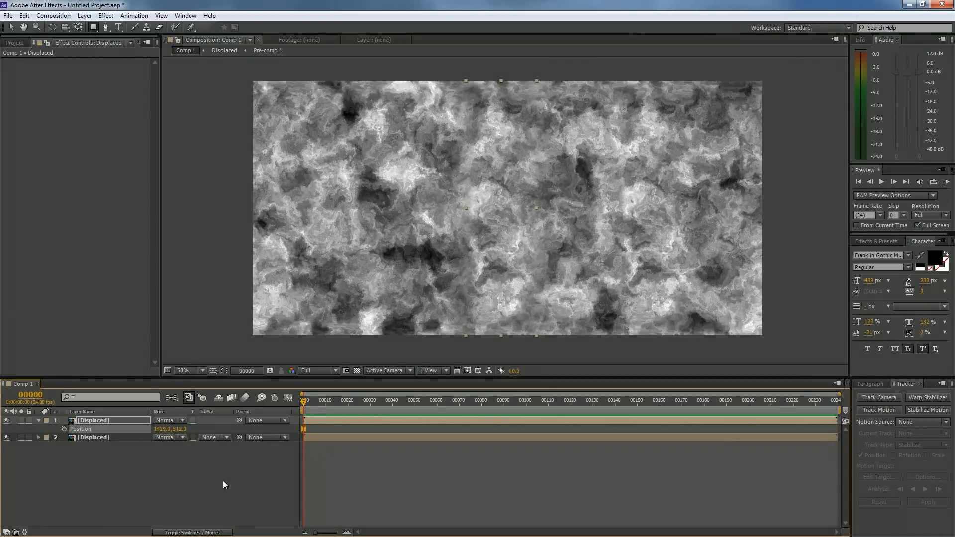
{"action": "key", "text": "f"}
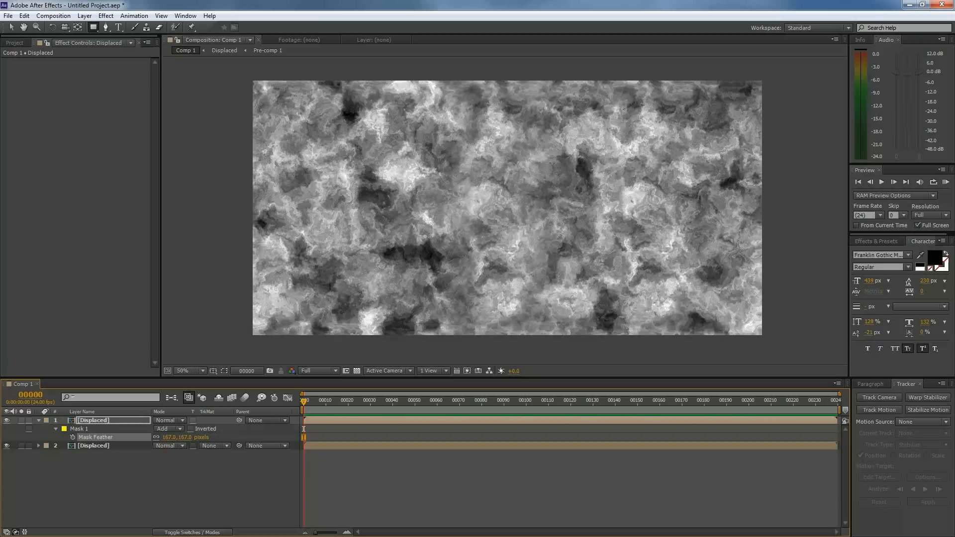
{"action": "left_click_drag", "start_coordinate": [219, 436], "coordinate": [220, 437]}
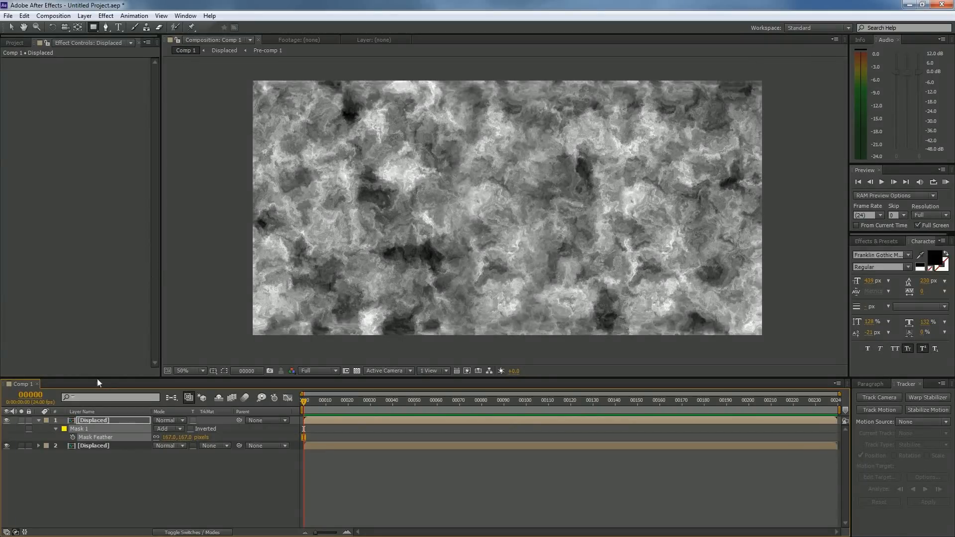
Pre-compose both Displaced layers together, moving all attributes into the new composition, and rename the resulting layer as Seamless.
{"action": "left_click_drag", "start_coordinate": [119, 460], "coordinate": [61, 416]}
{"action": "right_click", "coordinate": [111, 418]}
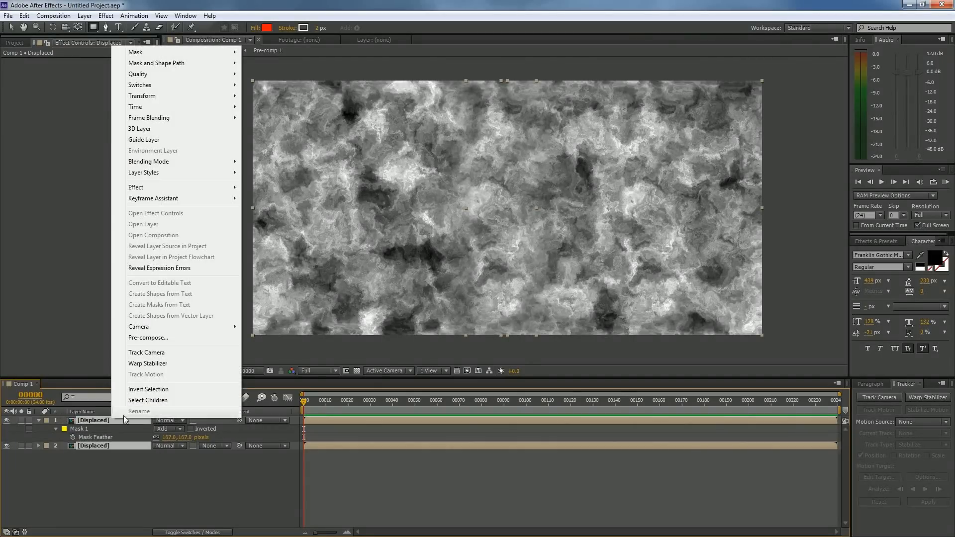
{"action": "left_click", "coordinate": [157, 337]}
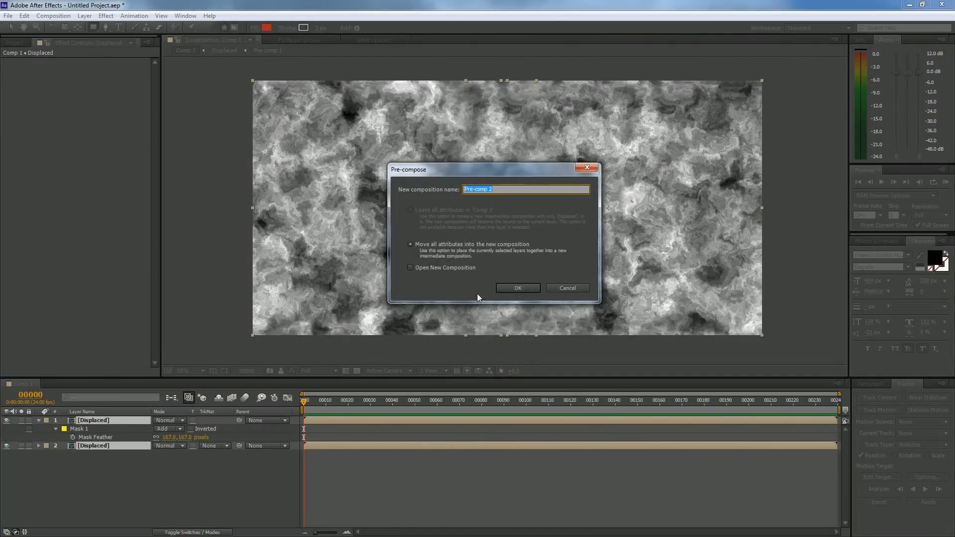
{"action": "left_click", "coordinate": [515, 289]}
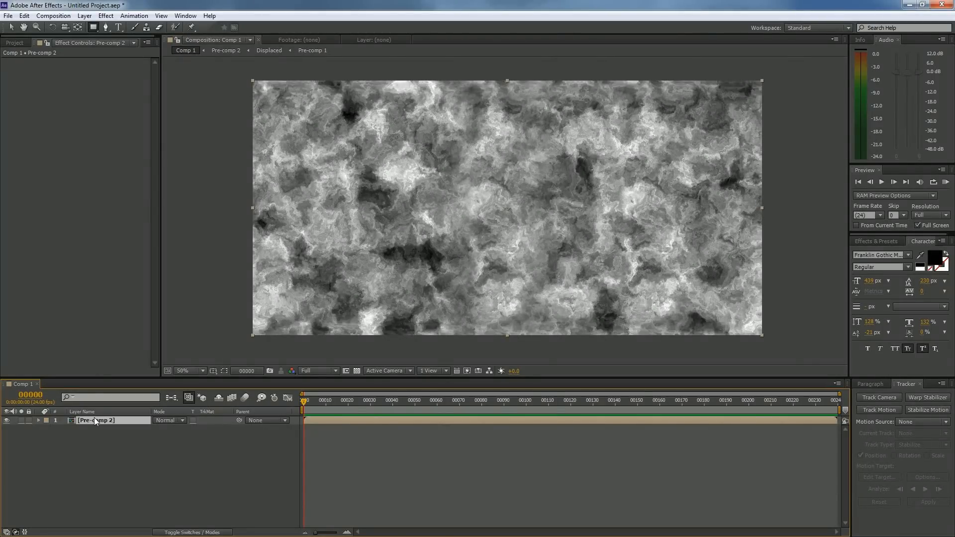
{"action": "key", "text": "Return"}
{"action": "type", "text": "Seamless"}
{"action": "key", "text": "Return"}
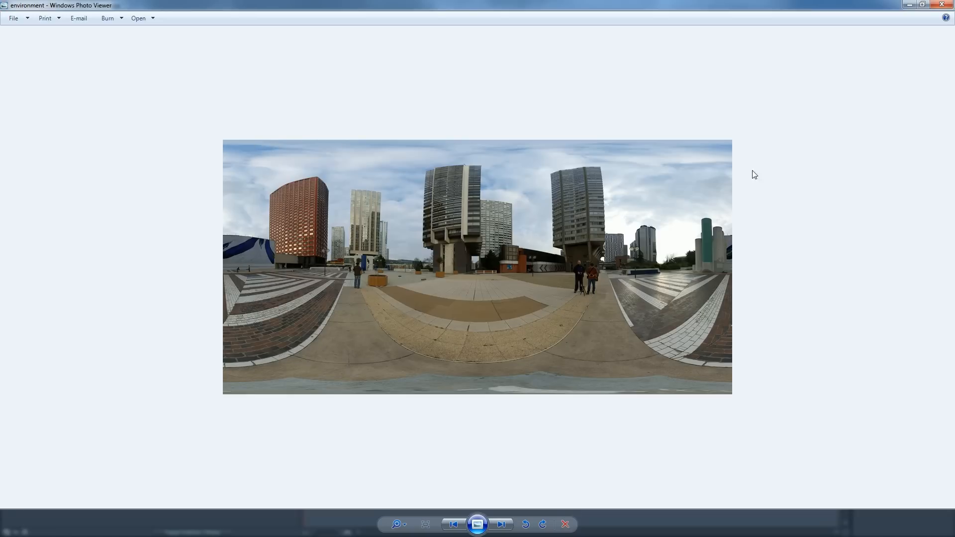
Close the environment panorama image and return to After Effects.
{"action": "left_click", "coordinate": [943, 3]}
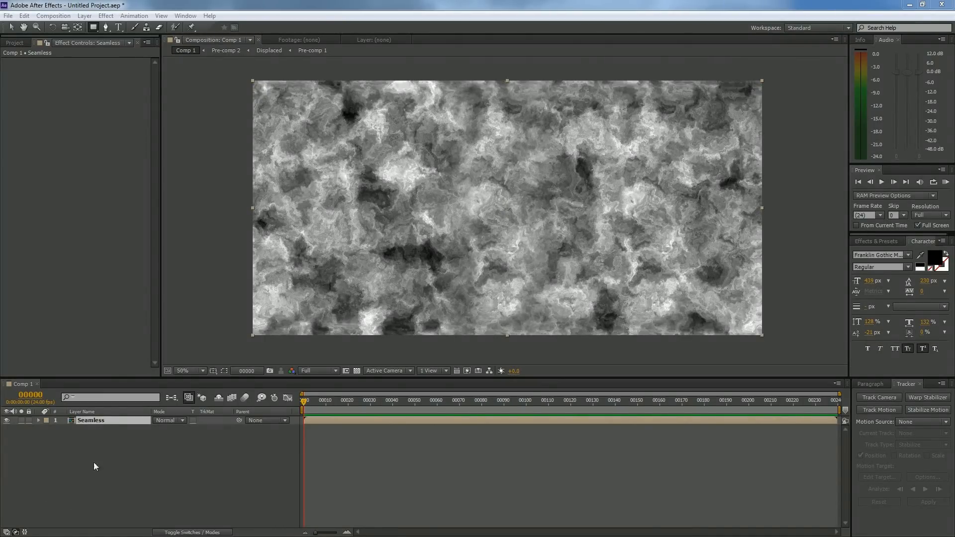
{"action": "key", "text": "Delete"}
{"action": "left_click", "coordinate": [562, 317]}
Duplicate the Seamless layer and apply the Polar Coordinates effect to the upper copy.
{"action": "left_click", "coordinate": [83, 421]}
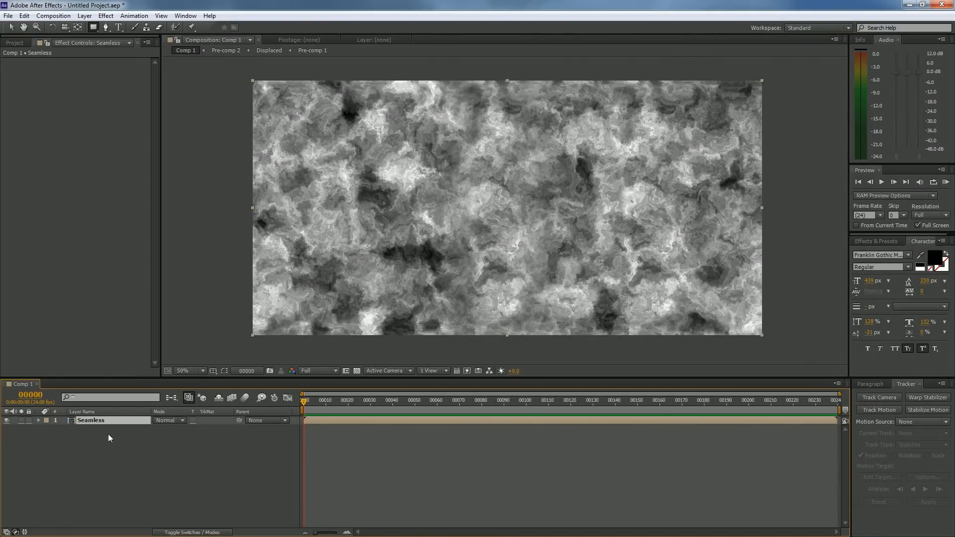
{"action": "key", "text": "ctrl+d"}
{"action": "right_click", "coordinate": [114, 234]}
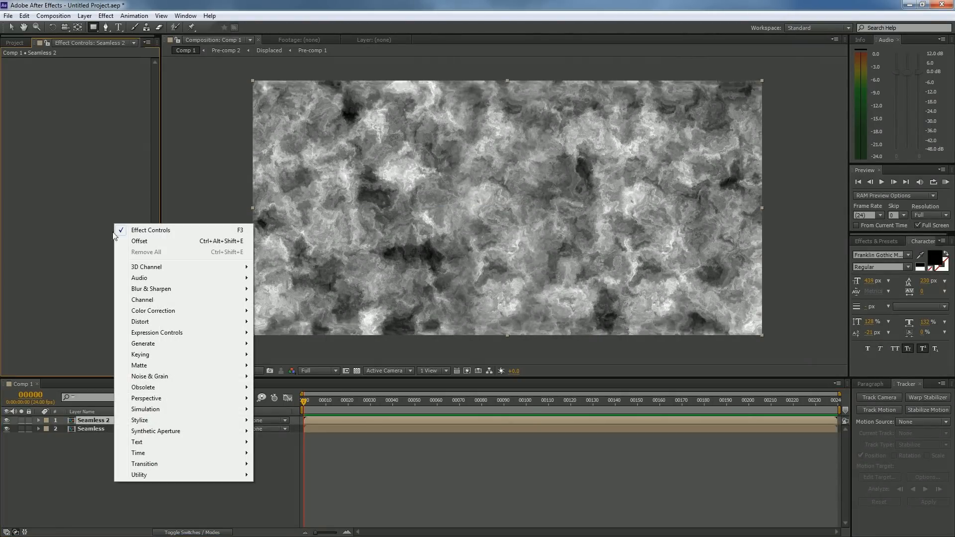
{"action": "mouse_move", "coordinate": [149, 322]}
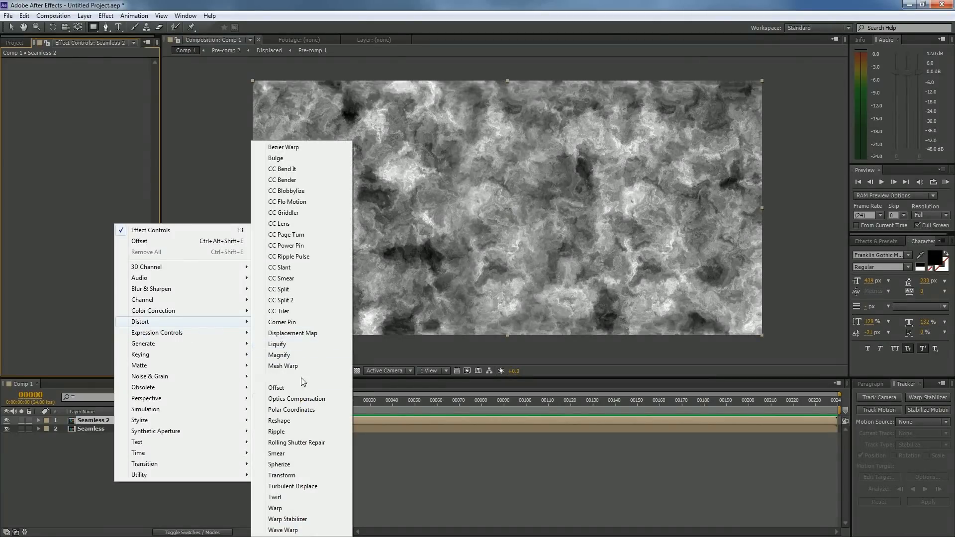
{"action": "left_click", "coordinate": [300, 409]}
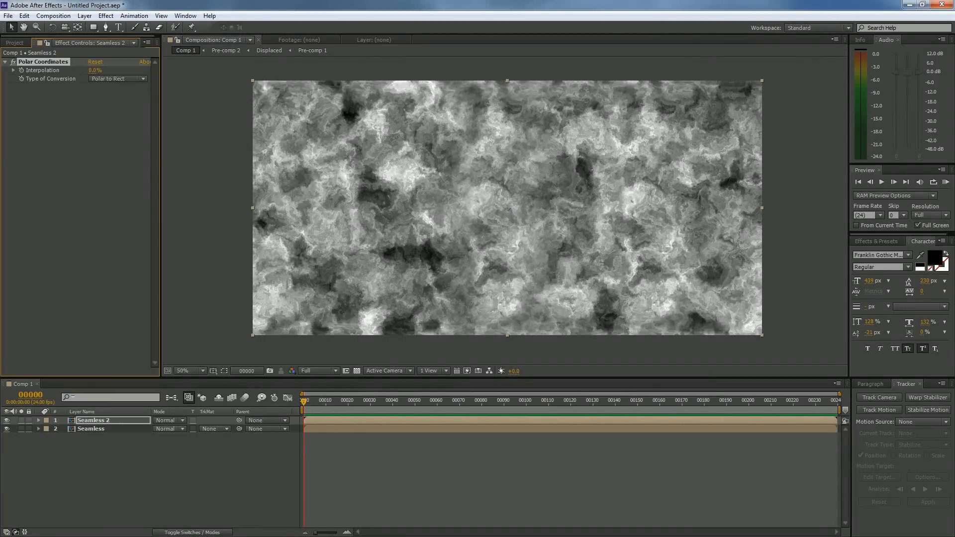
Set Polar Coordinates to Polar to Rect conversion with 100% interpolation, and solo the Seamless 2 layer.
{"action": "left_click", "coordinate": [106, 81]}
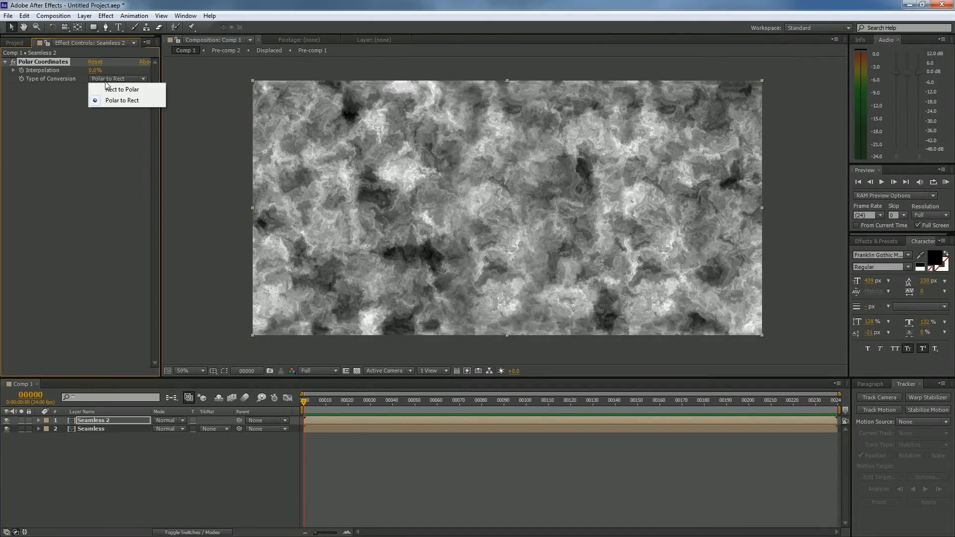
{"action": "left_click", "coordinate": [118, 101]}
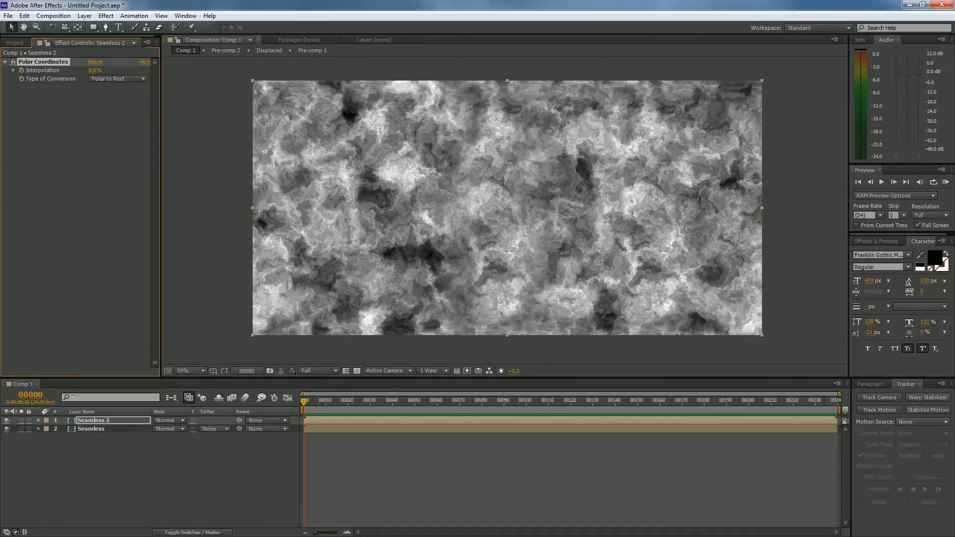
{"action": "left_click_drag", "start_coordinate": [94, 70], "coordinate": [146, 70]}
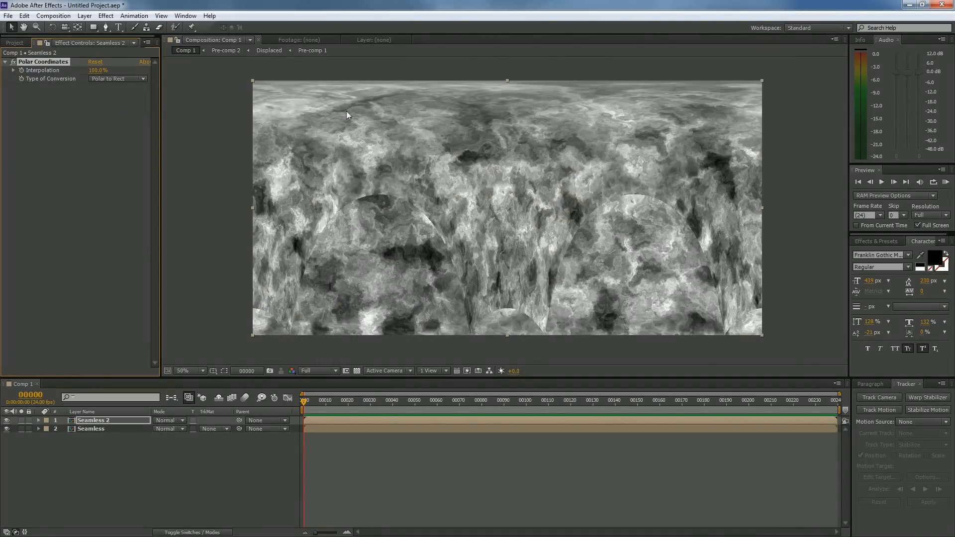
{"action": "left_click", "coordinate": [20, 421]}
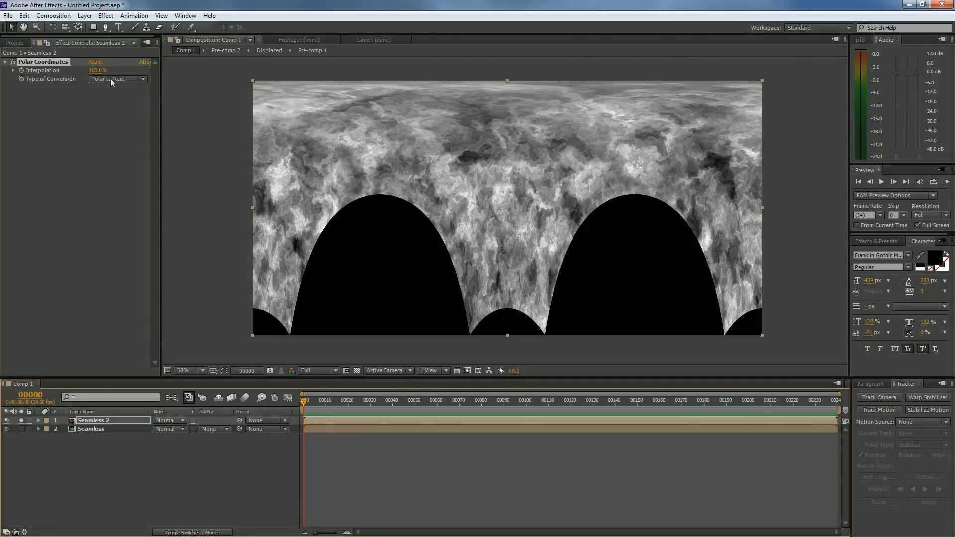
Pre-compose the Seamless 2 layer, moving all attributes into the new composition, and rename the resulting layer as Polar.
{"action": "left_click", "coordinate": [93, 27]}
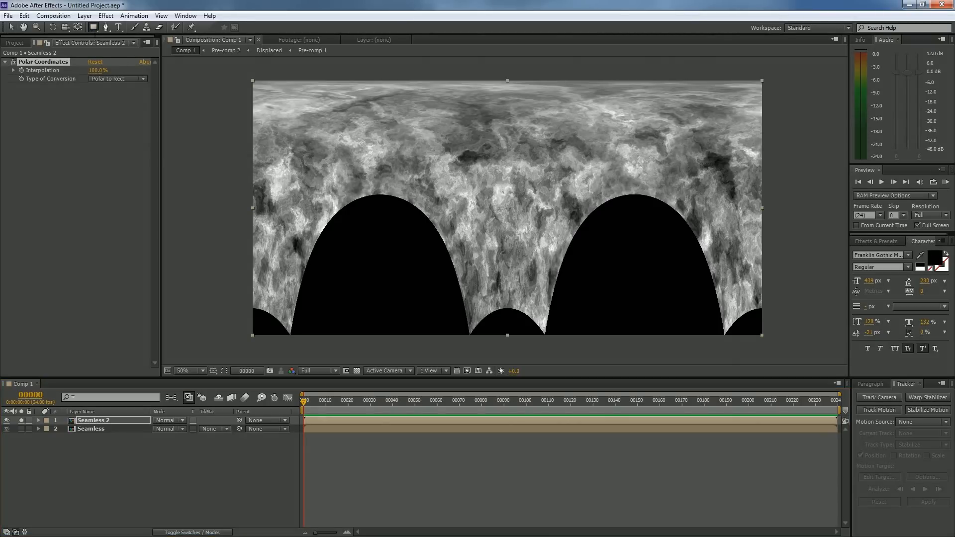
{"action": "right_click", "coordinate": [96, 421]}
{"action": "left_click", "coordinate": [131, 339]}
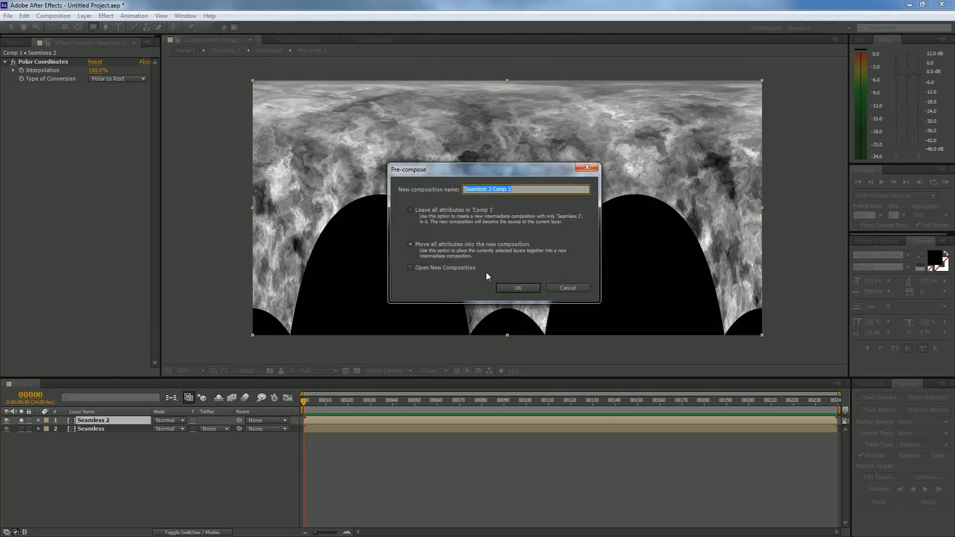
{"action": "key", "text": "Return"}
{"action": "key", "text": "Return"}
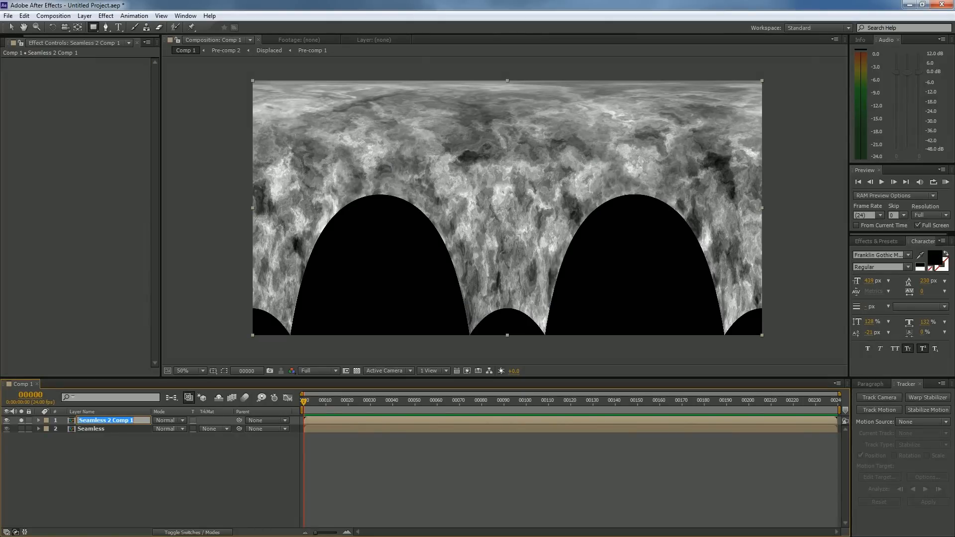
{"action": "type", "text": "Polar"}
{"action": "key", "text": "Return"}
Draw a wide rectangular mask over the upper edge strip of the Polar layer and set its feather to 128 pixels.
{"action": "left_click_drag", "start_coordinate": [235, 68], "coordinate": [791, 120]}
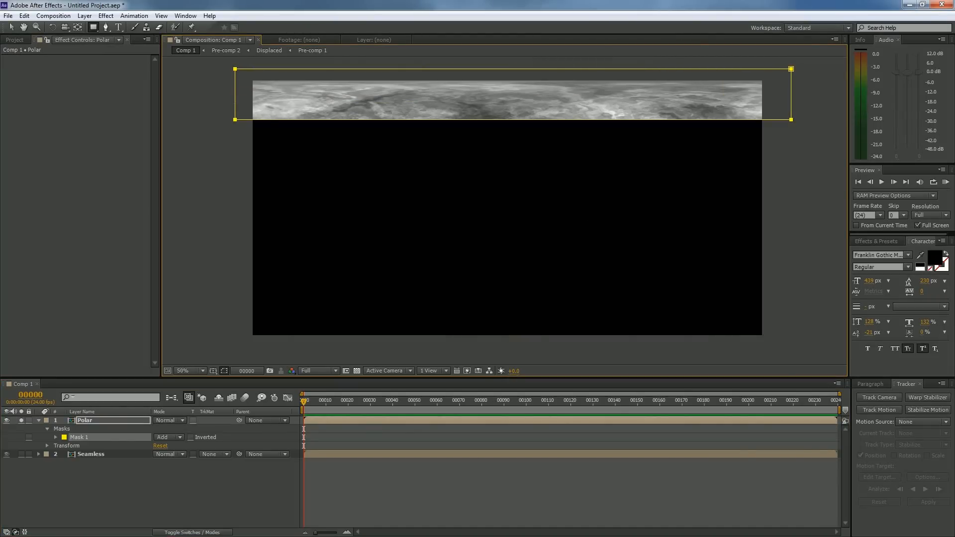
{"action": "key", "text": "f"}
{"action": "left_click_drag", "start_coordinate": [167, 437], "coordinate": [227, 437]}
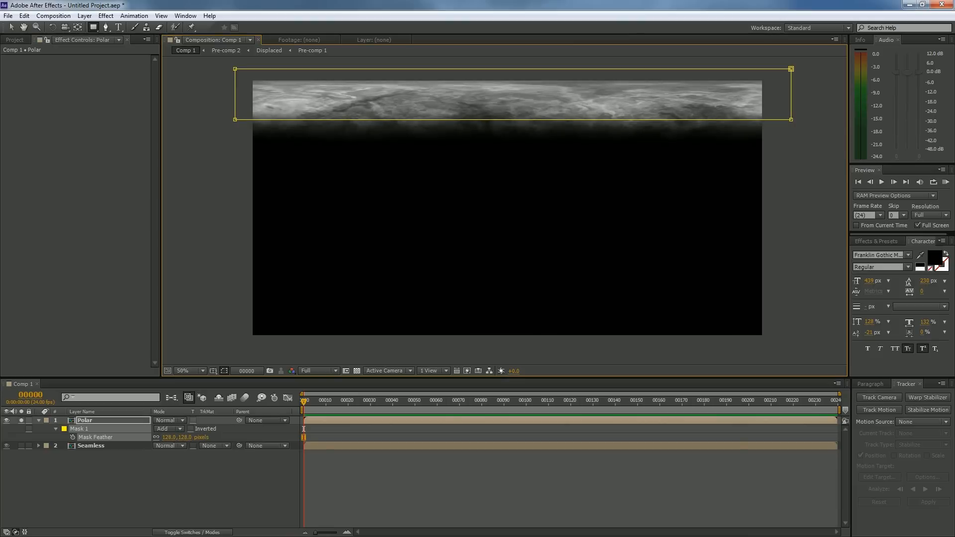
Enlarge the Polar layer's mask upward and outward so its feathered edges fall well outside the frame's upper and side edges.
{"action": "left_click_drag", "start_coordinate": [447, 189], "coordinate": [434, 270]}
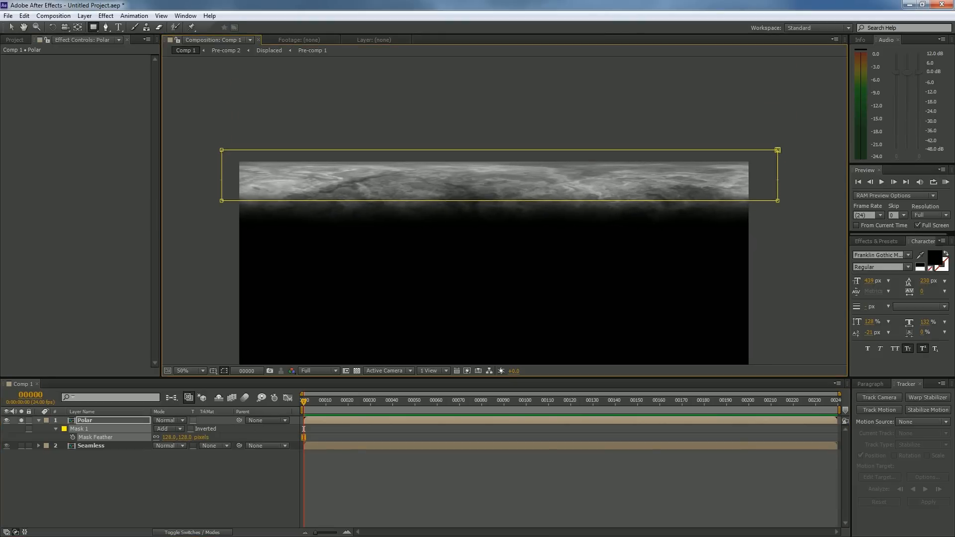
{"action": "left_click", "coordinate": [447, 149]}
{"action": "key", "text": "ctrl+z"}
{"action": "key", "text": "v"}
{"action": "key", "text": "ctrl+t"}
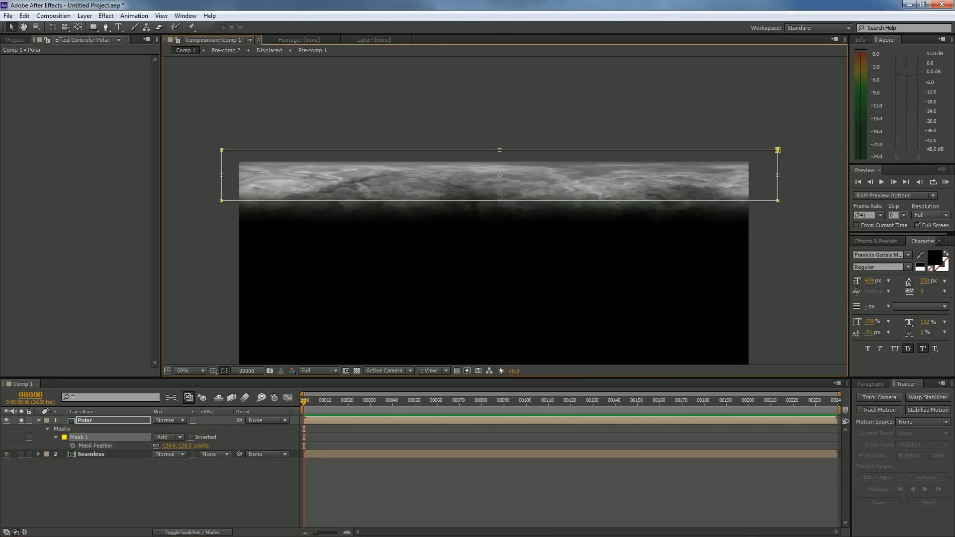
{"action": "left_click_drag", "start_coordinate": [500, 150], "coordinate": [500, 118]}
{"action": "left_click_drag", "start_coordinate": [221, 159], "coordinate": [199, 159]}
{"action": "left_click_drag", "start_coordinate": [782, 160], "coordinate": [781, 159]}
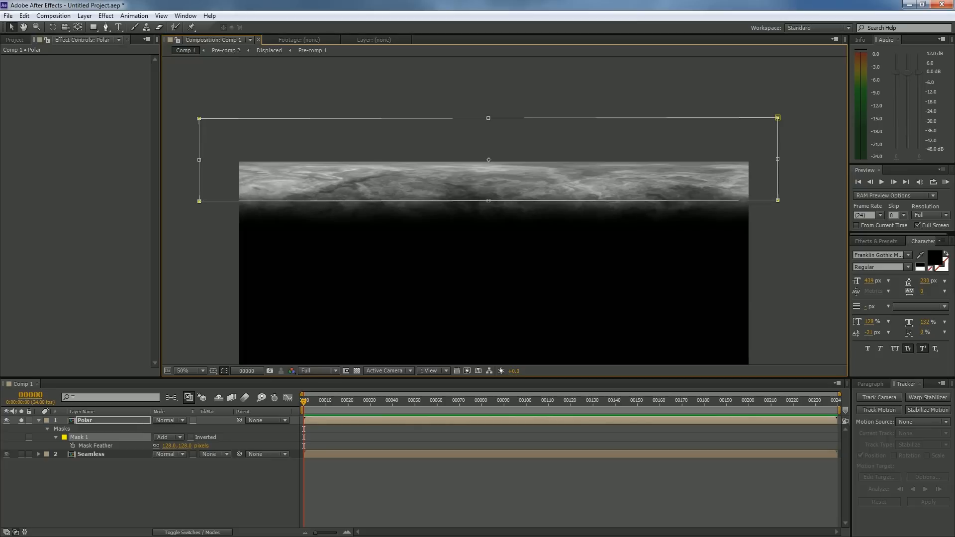
{"action": "left_click_drag", "start_coordinate": [777, 118], "coordinate": [803, 118]}
Hide the mask outlines and turn off solo on the Polar layer to show it over the Seamless layer.
{"action": "left_click", "coordinate": [224, 371]}
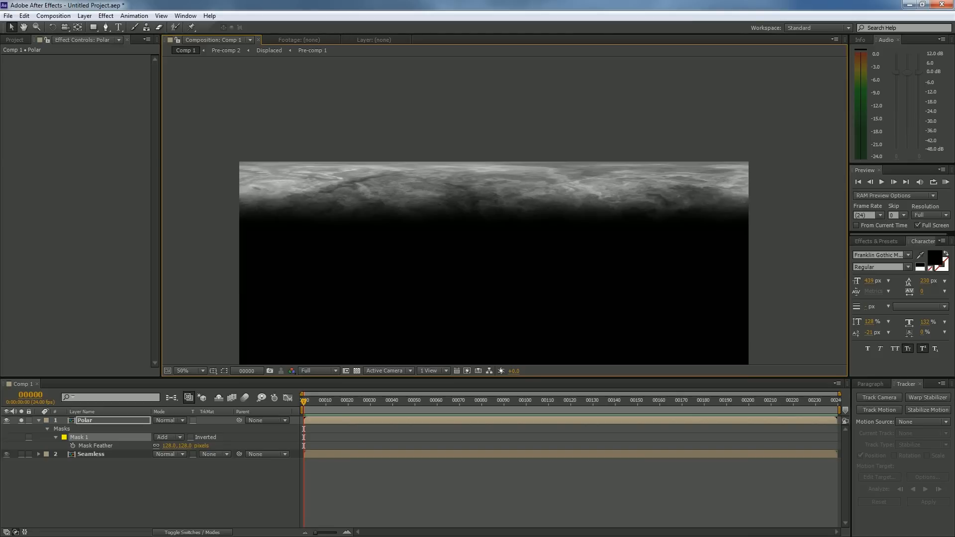
{"action": "left_click", "coordinate": [20, 421]}
{"action": "key", "text": "comma"}
{"action": "key", "text": "period"}
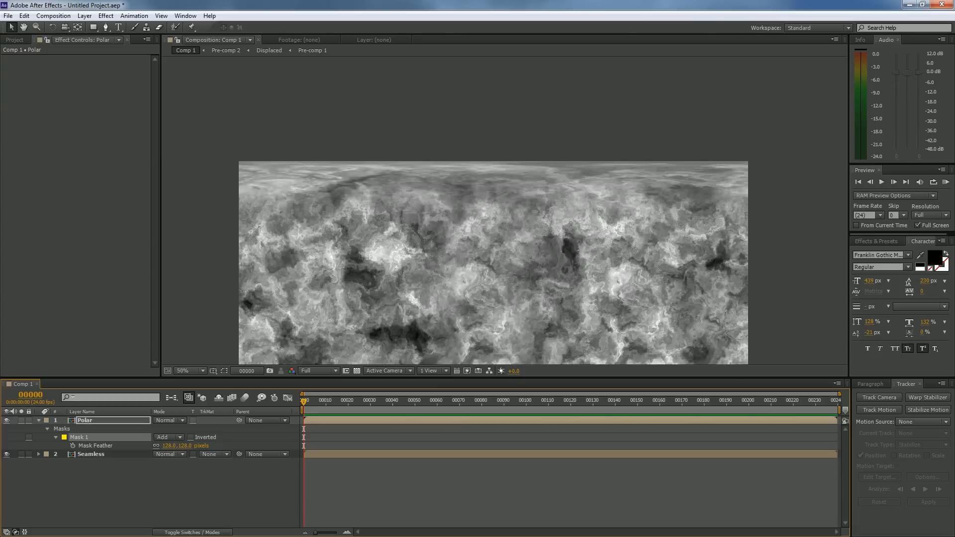
Duplicate the Polar layer and flip the copy vertically to cover the lower edge of the texture.
{"action": "left_click", "coordinate": [92, 421]}
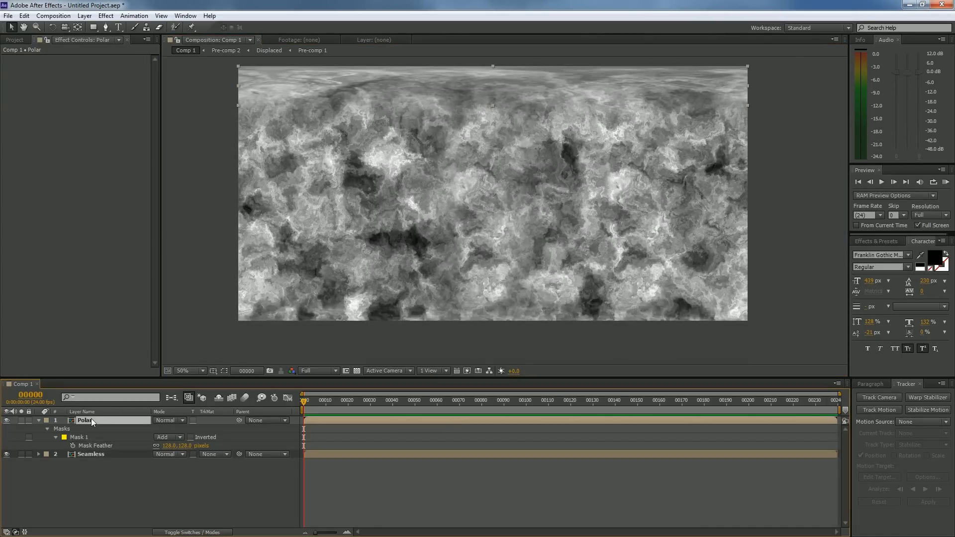
{"action": "key", "text": "ctrl+d"}
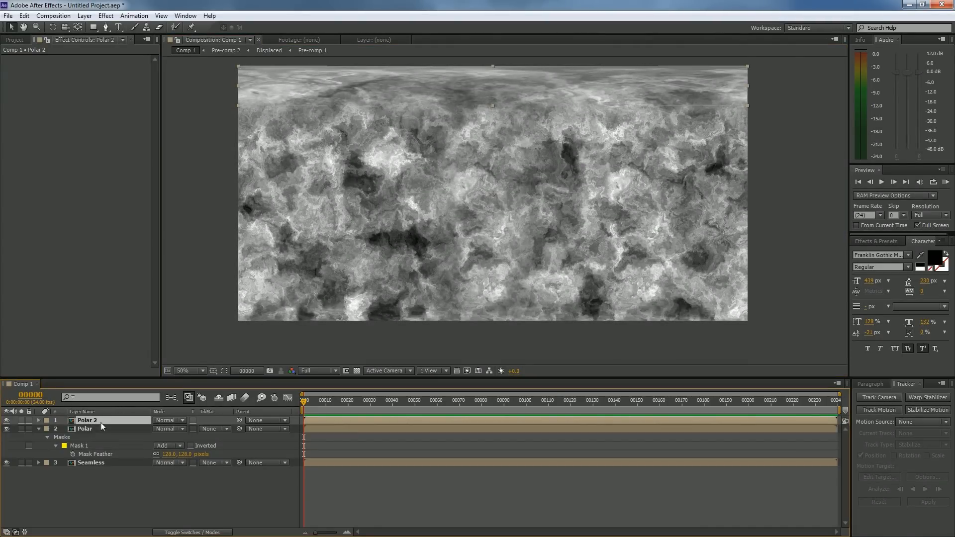
{"action": "right_click", "coordinate": [442, 75]}
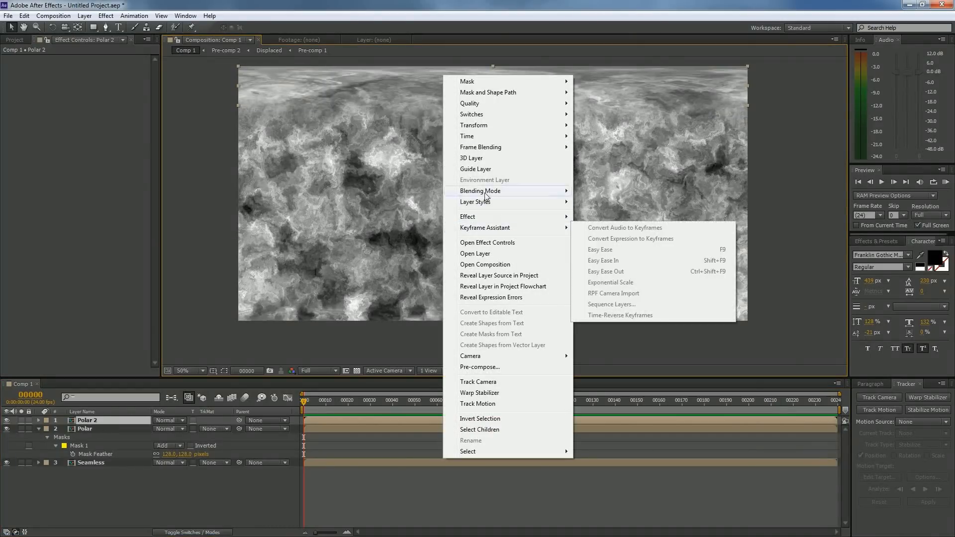
{"action": "mouse_move", "coordinate": [495, 128]}
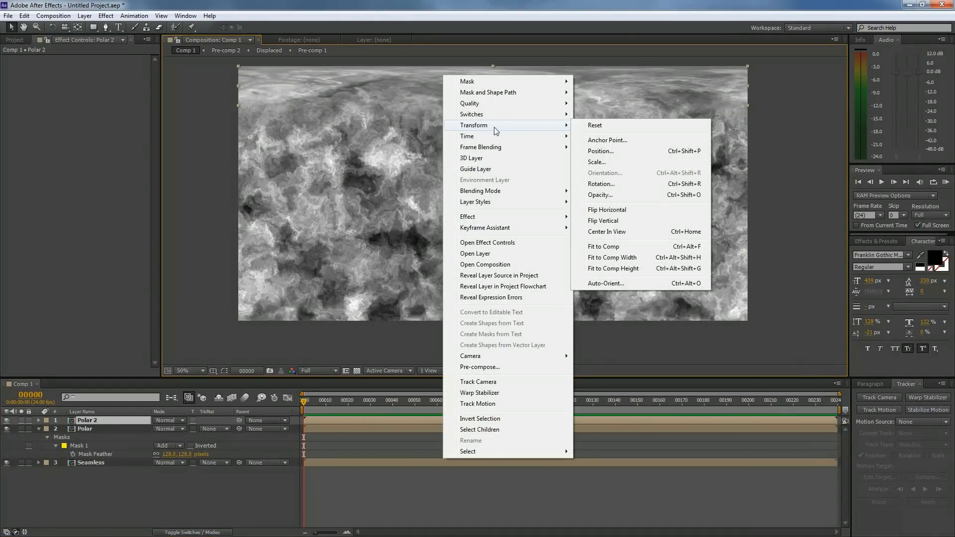
{"action": "left_click", "coordinate": [646, 219]}
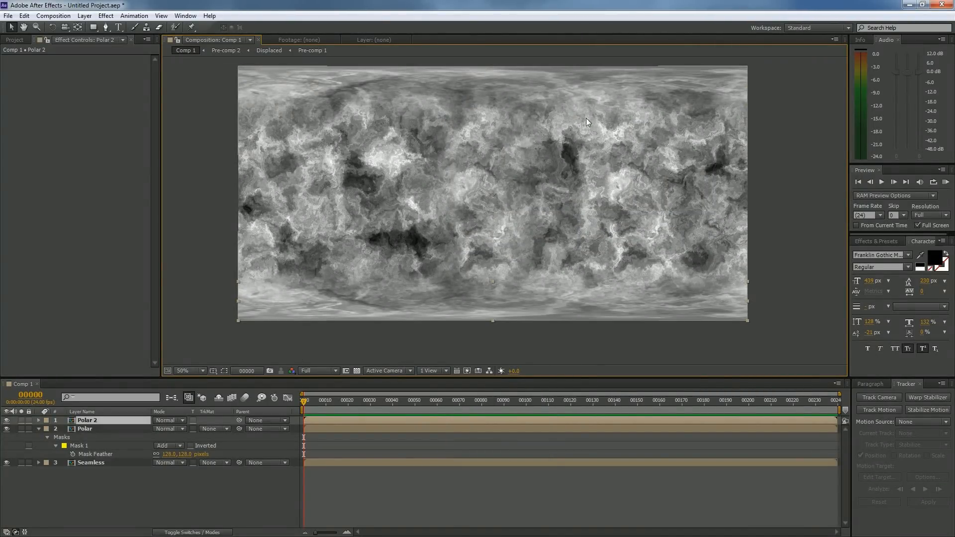
Apply the Offset effect to the Polar 2 layer and set the horizontal Shift Center To value to 2048.
{"action": "right_click", "coordinate": [85, 265]}
{"action": "mouse_move", "coordinate": [130, 363]}
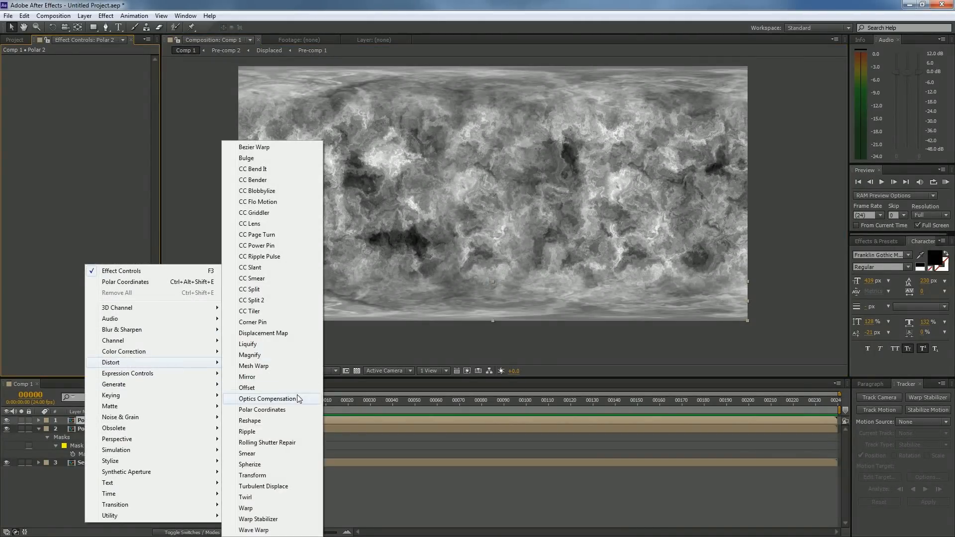
{"action": "left_click", "coordinate": [282, 388]}
{"action": "left_click", "coordinate": [111, 67]}
{"action": "type", "text": "2048"}
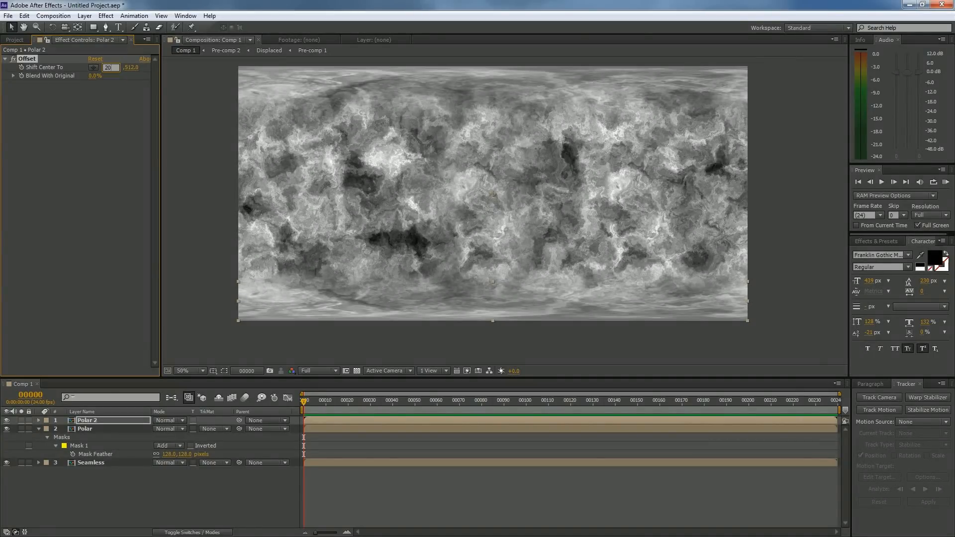
{"action": "key", "text": "Return"}
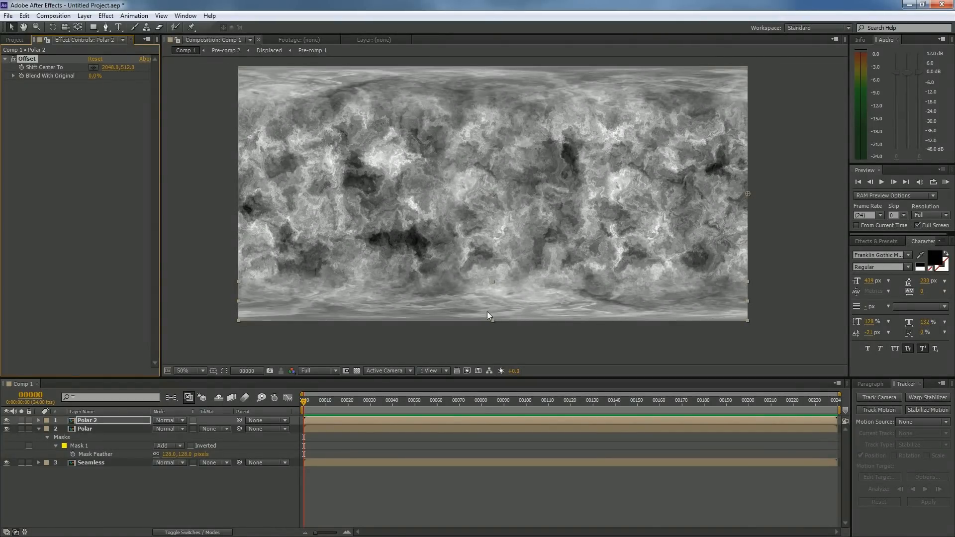
{"action": "scroll", "coordinate": [488, 311], "scroll_direction": "up", "scroll_amount": 4}
{"action": "scroll", "coordinate": [518, 243], "scroll_direction": "down", "scroll_amount": 6}
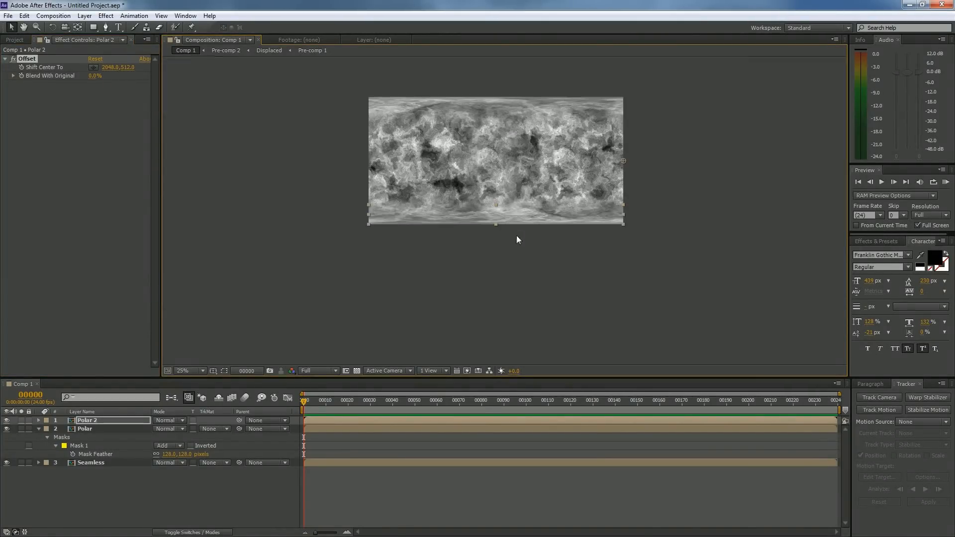
{"action": "left_click_drag", "start_coordinate": [518, 191], "coordinate": [519, 261]}
Collapse the Polar layer's mask properties and add a new adjustment layer above all the layers.
{"action": "left_click", "coordinate": [228, 473]}
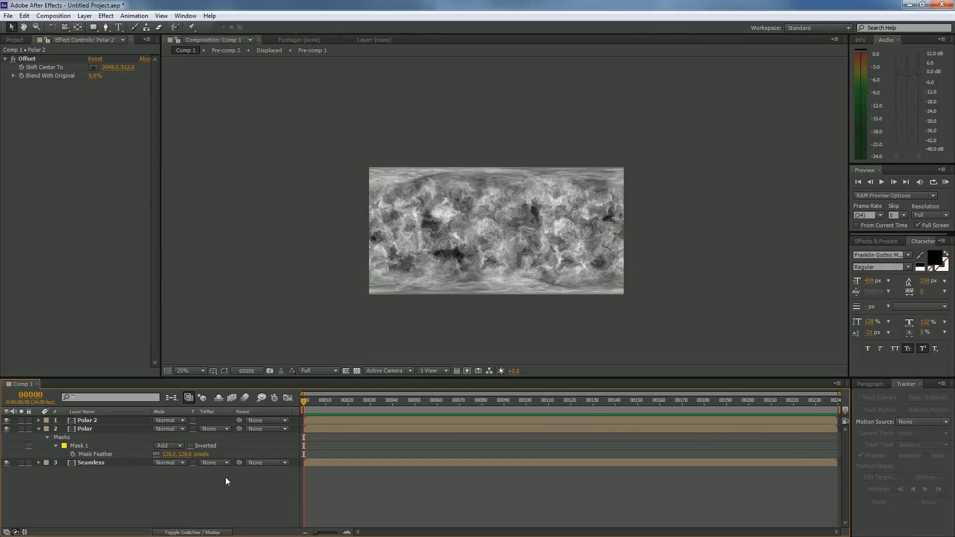
{"action": "left_click_drag", "start_coordinate": [134, 493], "coordinate": [52, 425]}
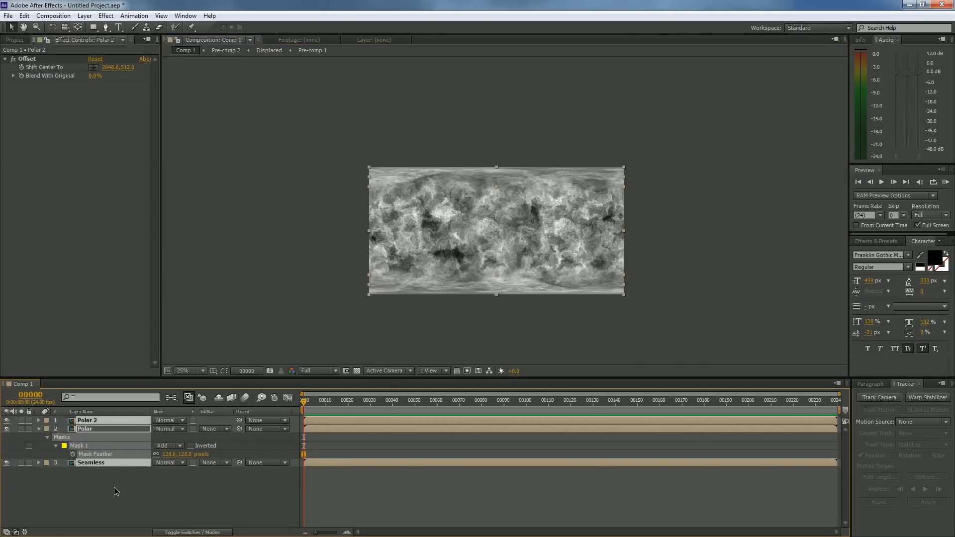
{"action": "left_click", "coordinate": [114, 490]}
{"action": "left_click", "coordinate": [38, 429]}
{"action": "right_click", "coordinate": [126, 452]}
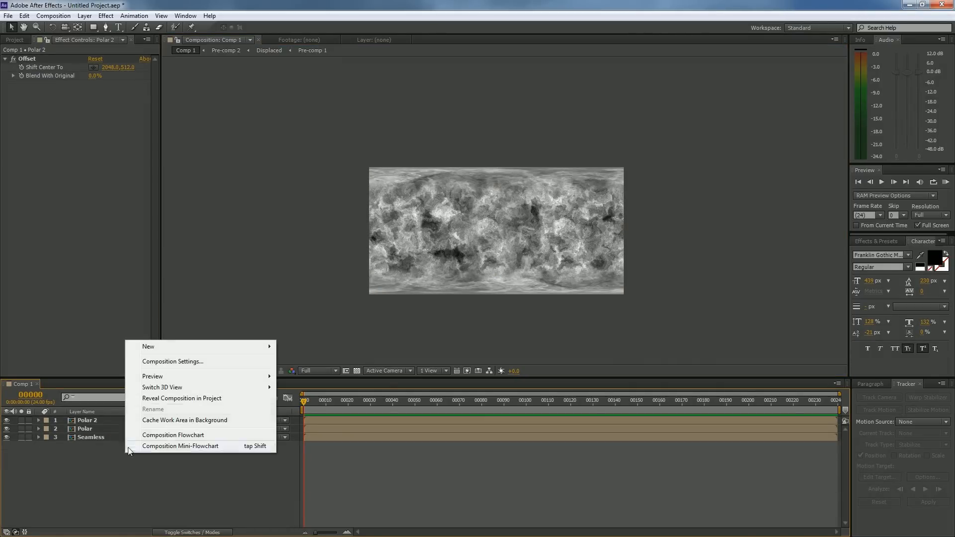
{"action": "mouse_move", "coordinate": [162, 348]}
{"action": "left_click", "coordinate": [318, 427]}
Apply the Colorama color correction effect to the adjustment layer.
{"action": "right_click", "coordinate": [73, 171]}
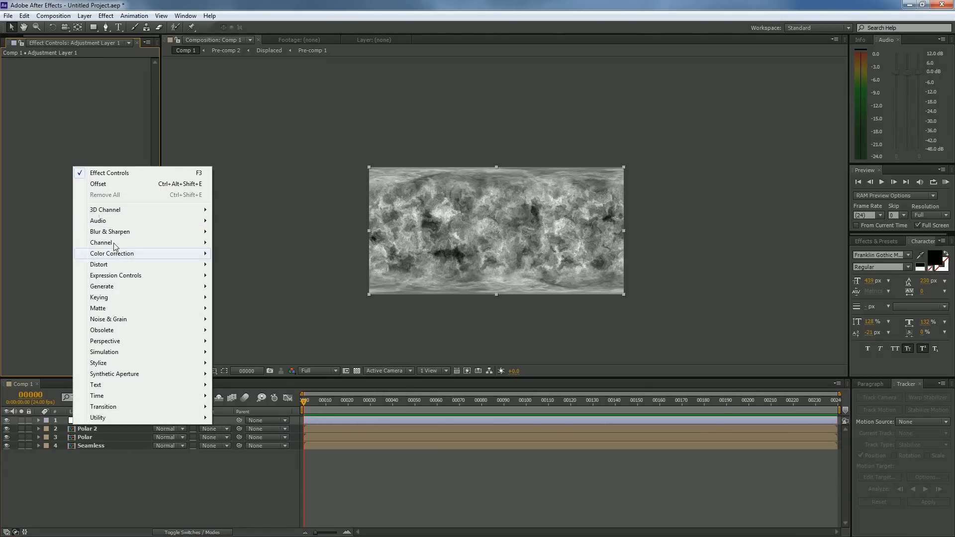
{"action": "mouse_move", "coordinate": [126, 254]}
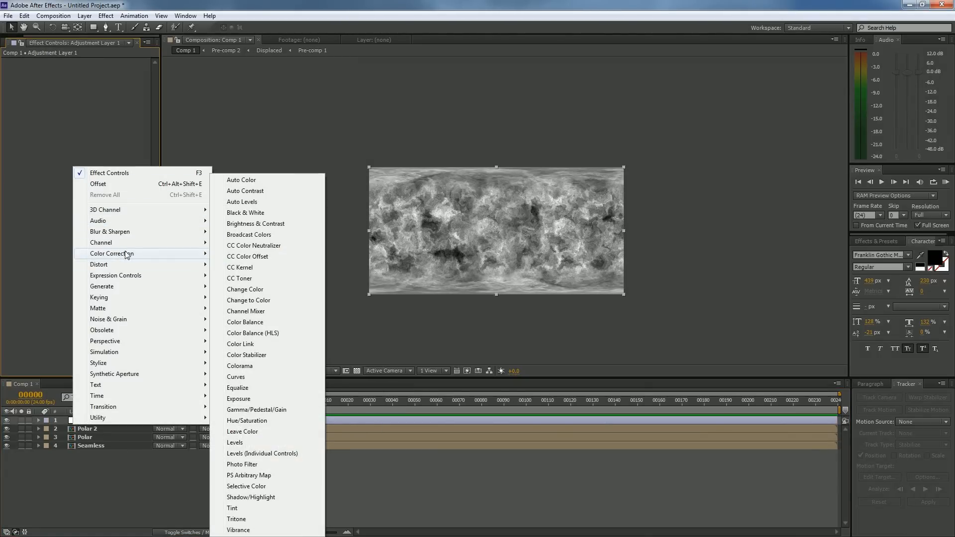
{"action": "left_click", "coordinate": [261, 366]}
{"action": "scroll", "coordinate": [597, 298], "scroll_direction": "up", "scroll_amount": 2}
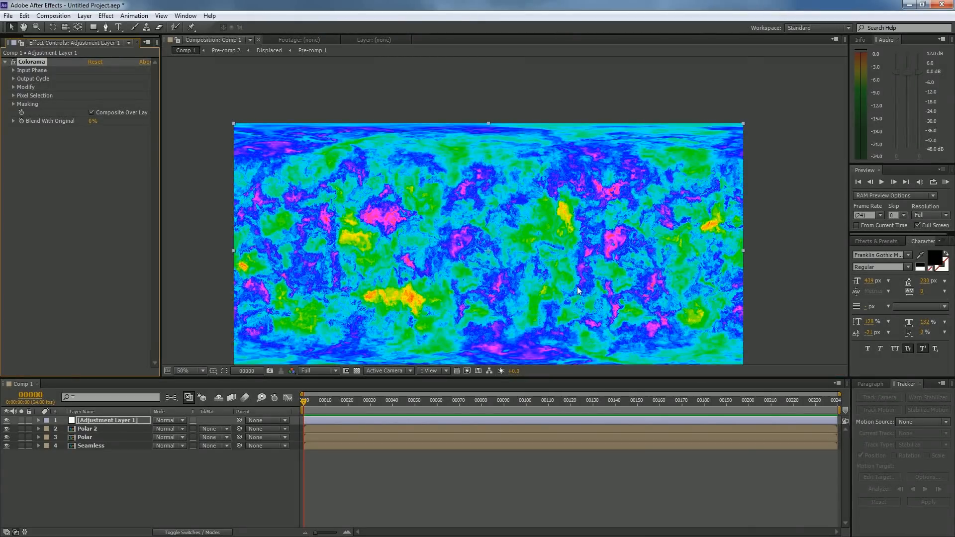
{"action": "left_click_drag", "start_coordinate": [578, 287], "coordinate": [543, 245]}
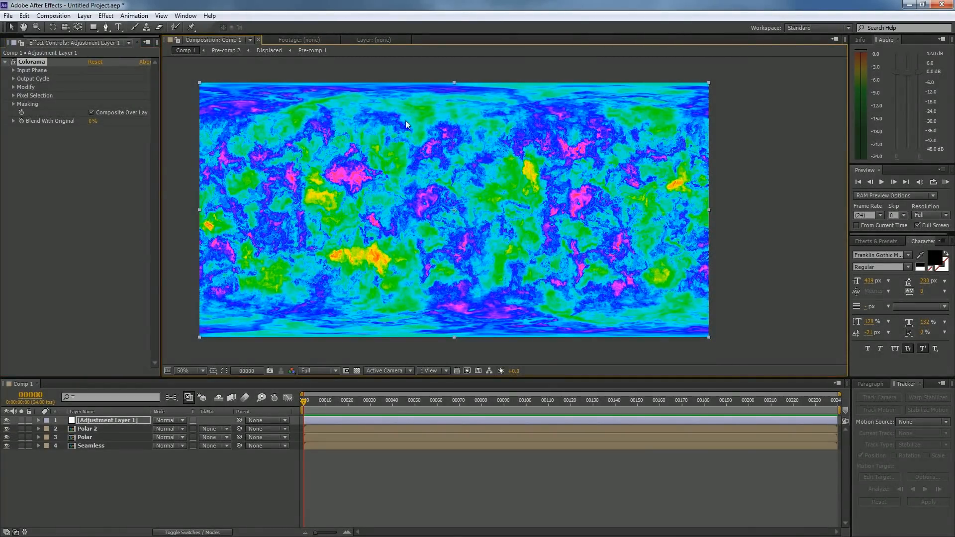
{"action": "left_click_drag", "start_coordinate": [264, 128], "coordinate": [355, 130]}
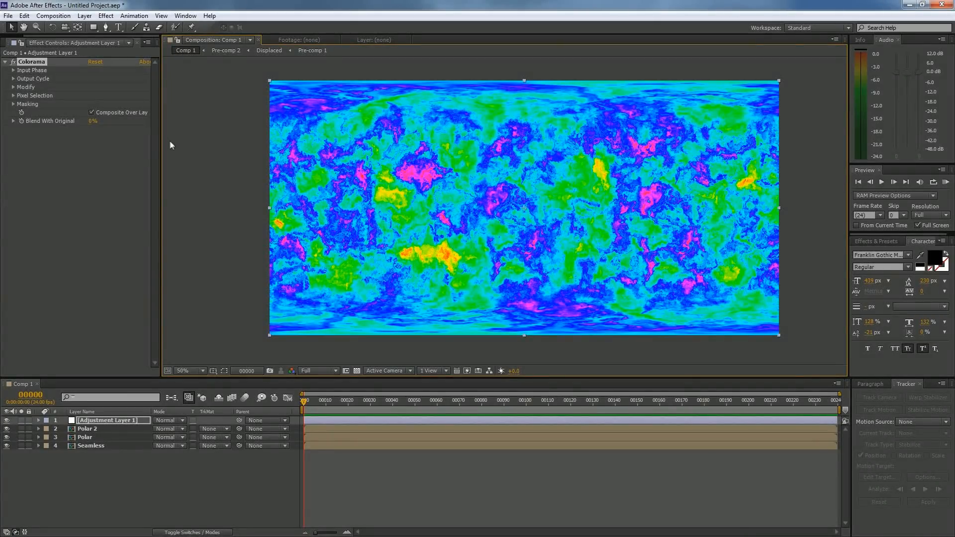
Set Colorama's output cycle to the Fire preset palette and blend it 17% with the original.
{"action": "left_click", "coordinate": [13, 79]}
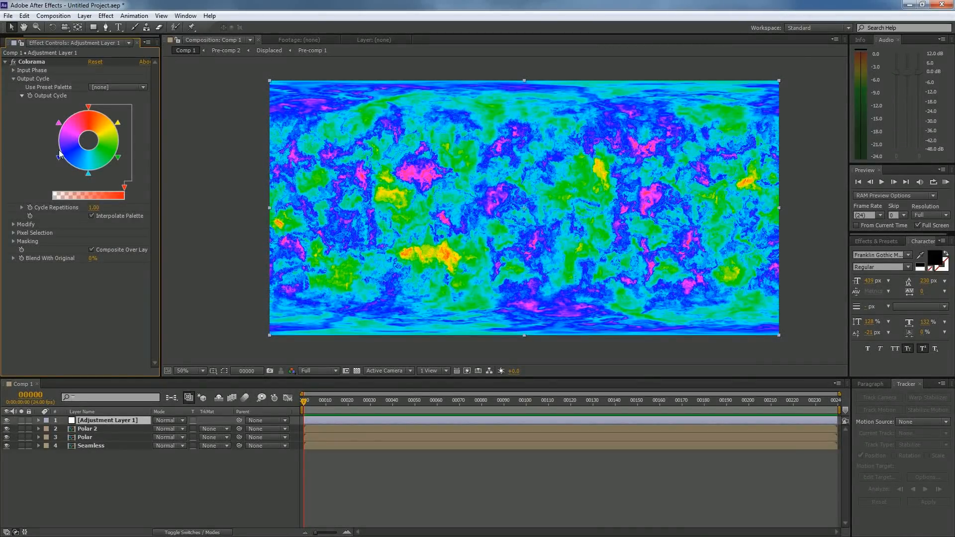
{"action": "left_click", "coordinate": [115, 88]}
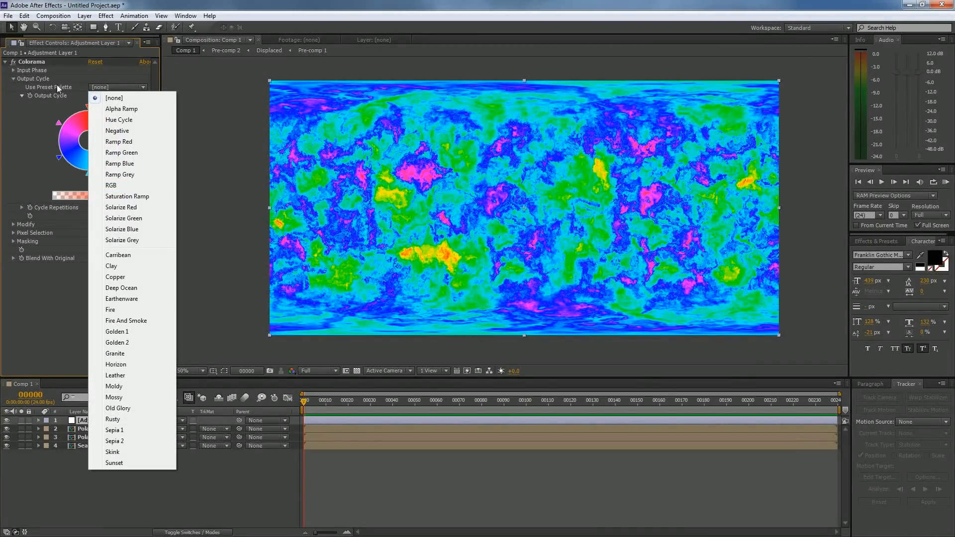
{"action": "left_click", "coordinate": [110, 309]}
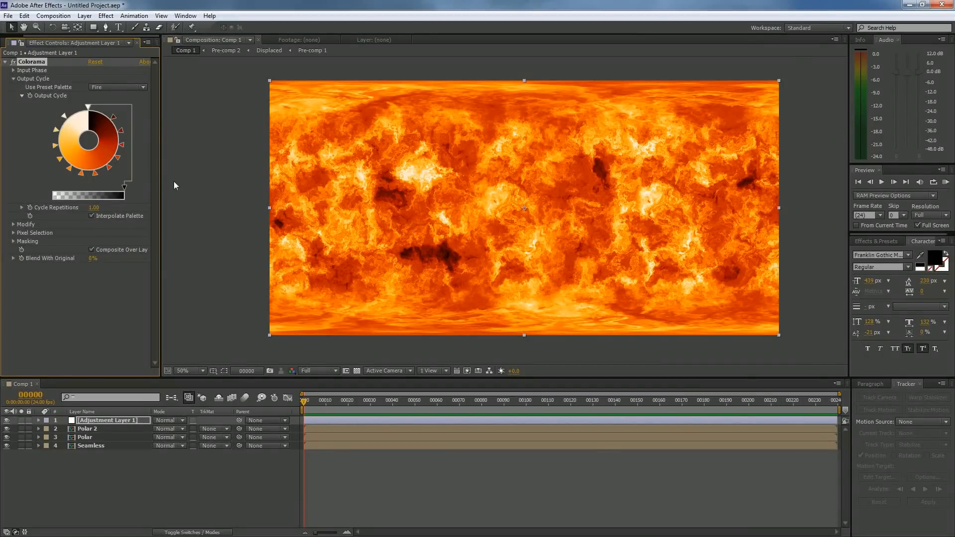
{"action": "scroll", "coordinate": [521, 186], "scroll_direction": "up", "scroll_amount": 1}
{"action": "scroll", "coordinate": [521, 186], "scroll_direction": "down", "scroll_amount": 1}
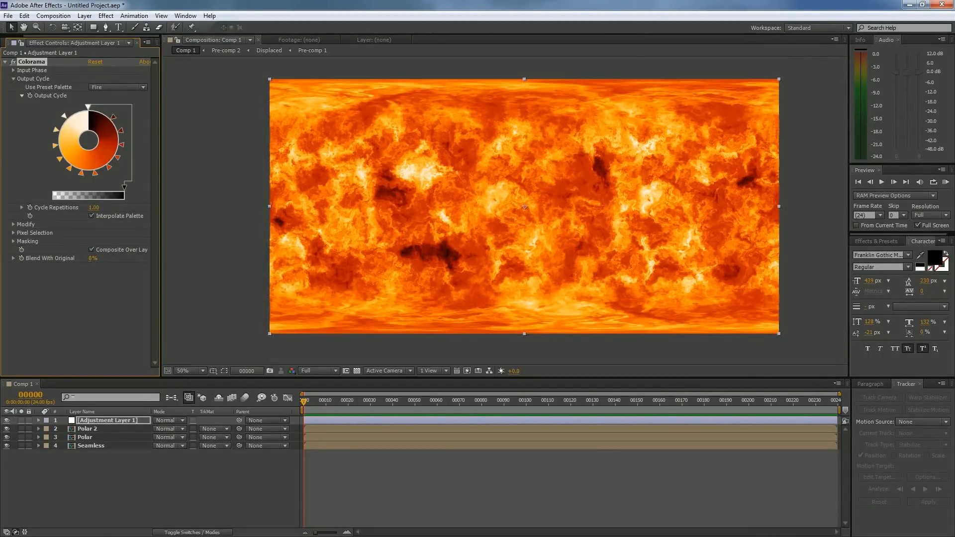
{"action": "left_click_drag", "start_coordinate": [521, 186], "coordinate": [529, 158]}
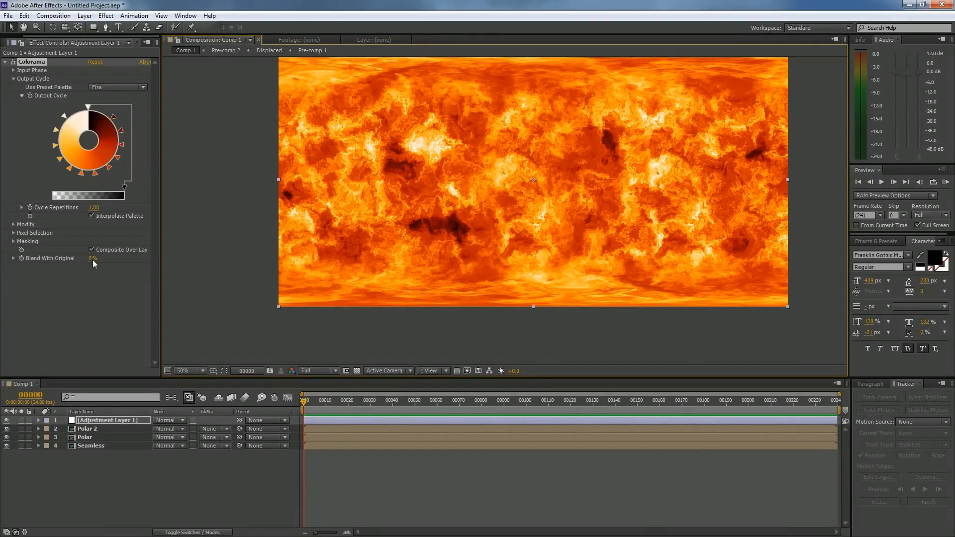
{"action": "mouse_move", "coordinate": [92, 259]}
{"action": "left_mouse_down"}
{"action": "mouse_move", "coordinate": [104, 259]}
{"action": "mouse_move", "coordinate": [89, 259]}
{"action": "left_mouse_up"}
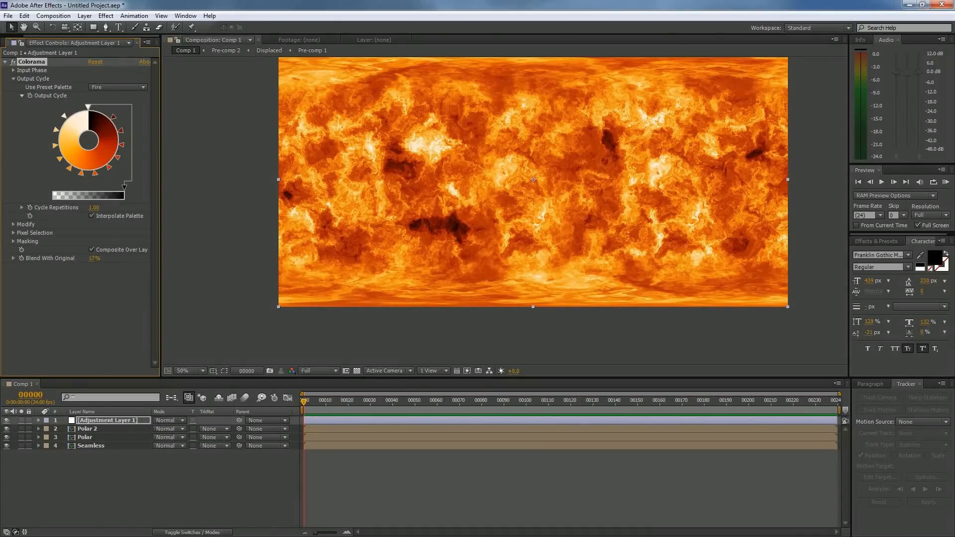
Add the Curves color correction effect to the adjustment layer beneath Colorama.
{"action": "right_click", "coordinate": [92, 308]}
{"action": "left_click", "coordinate": [68, 318]}
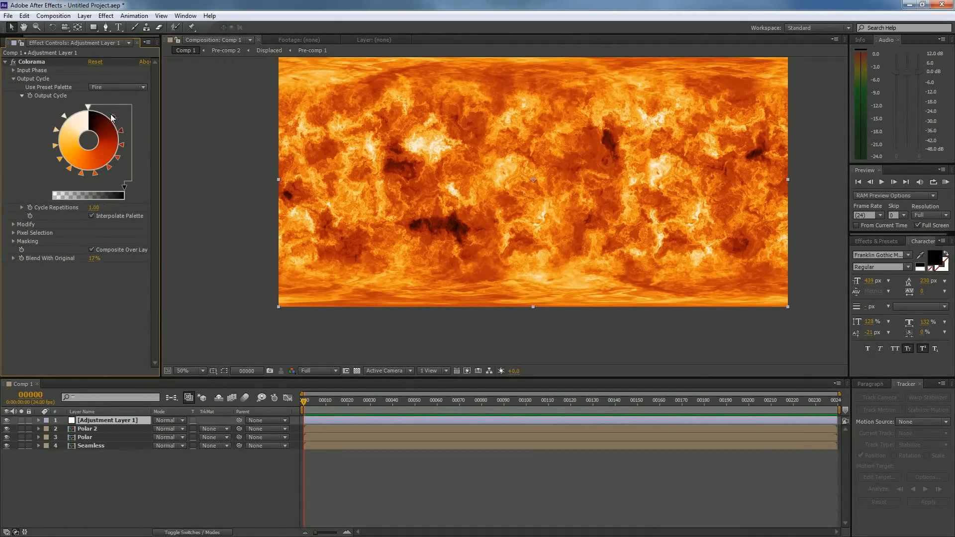
{"action": "right_click", "coordinate": [68, 306]}
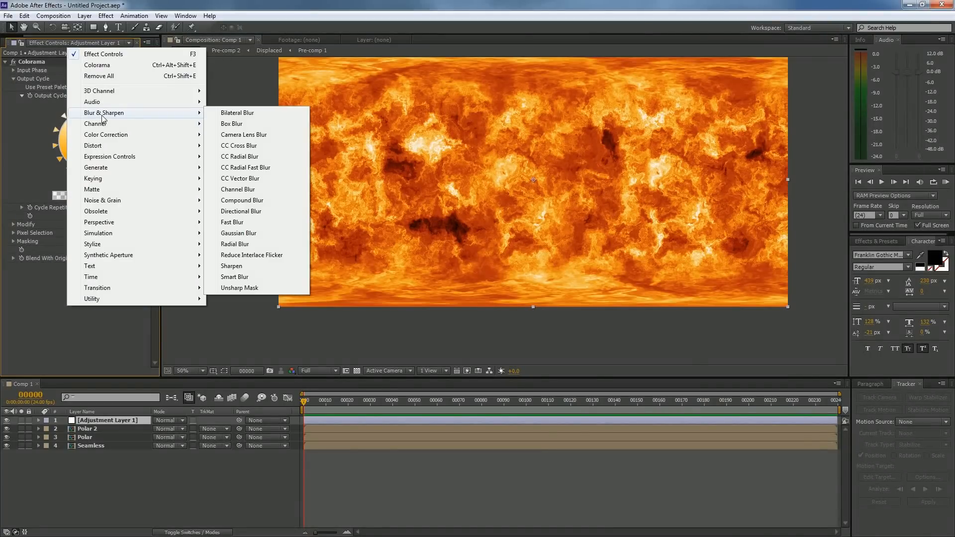
{"action": "mouse_move", "coordinate": [104, 135]}
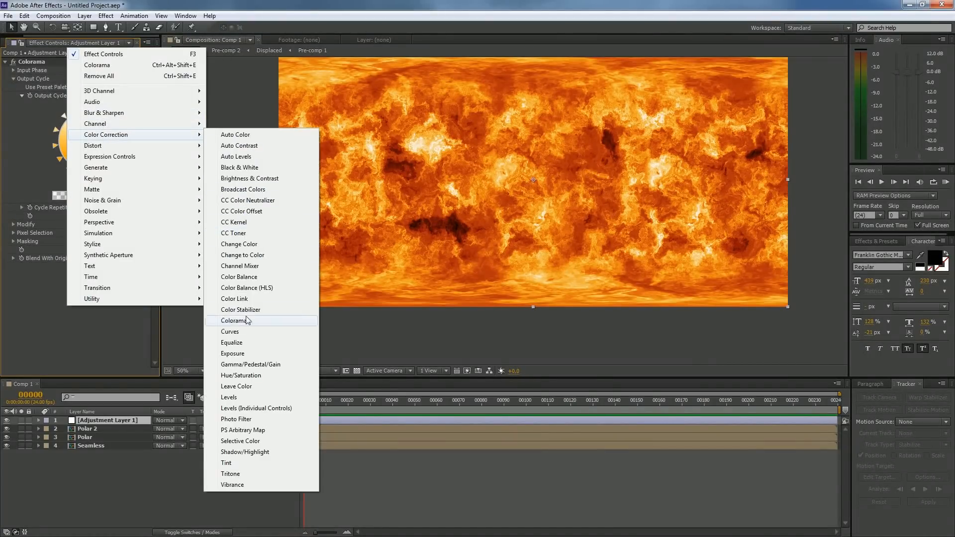
{"action": "left_click", "coordinate": [230, 331]}
{"action": "left_click_drag", "start_coordinate": [61, 331], "coordinate": [46, 354]}
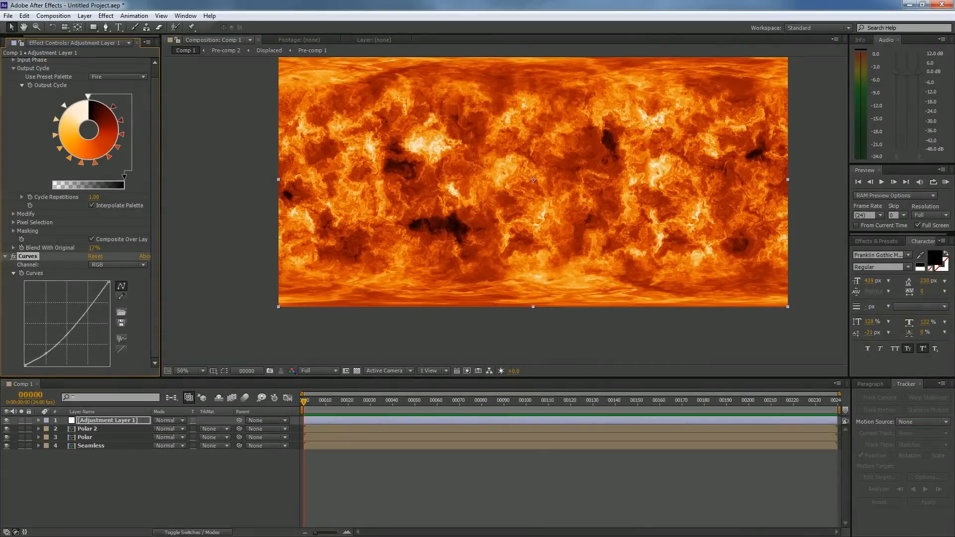
{"action": "left_click_drag", "start_coordinate": [87, 312], "coordinate": [86, 319]}
{"action": "left_click_drag", "start_coordinate": [46, 354], "coordinate": [44, 355]}
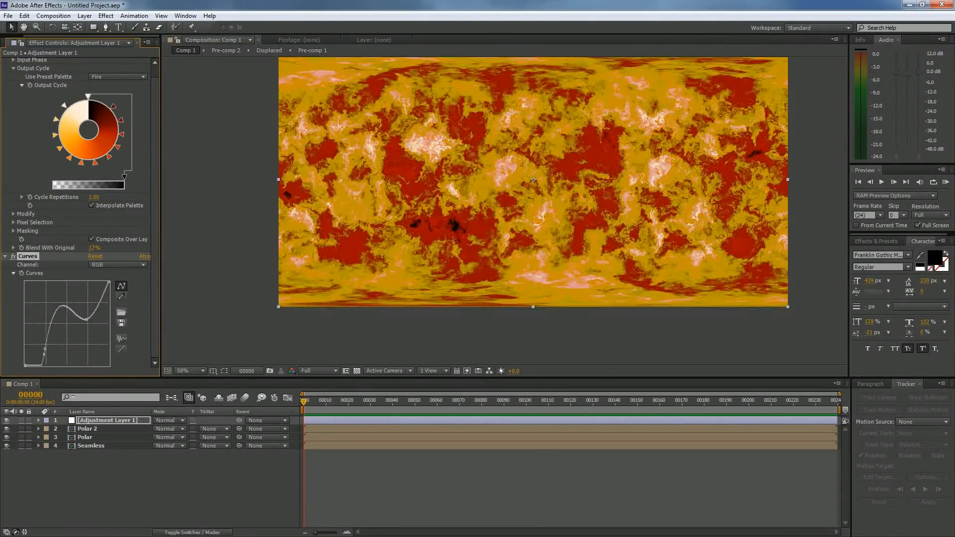
{"action": "left_click", "coordinate": [121, 348]}
Bend the RGB curve downward to darken the shadows, raise the lower part of the Green curve, and collapse the Curves effect.
{"action": "left_click_drag", "start_coordinate": [53, 337], "coordinate": [50, 351]}
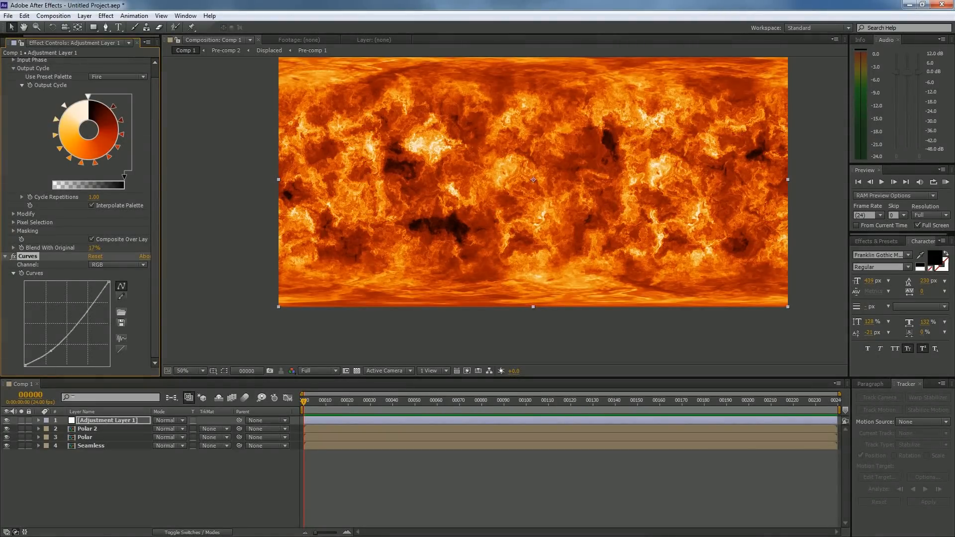
{"action": "left_click_drag", "start_coordinate": [80, 321], "coordinate": [81, 318]}
{"action": "left_click", "coordinate": [113, 265]}
{"action": "left_click", "coordinate": [108, 297]}
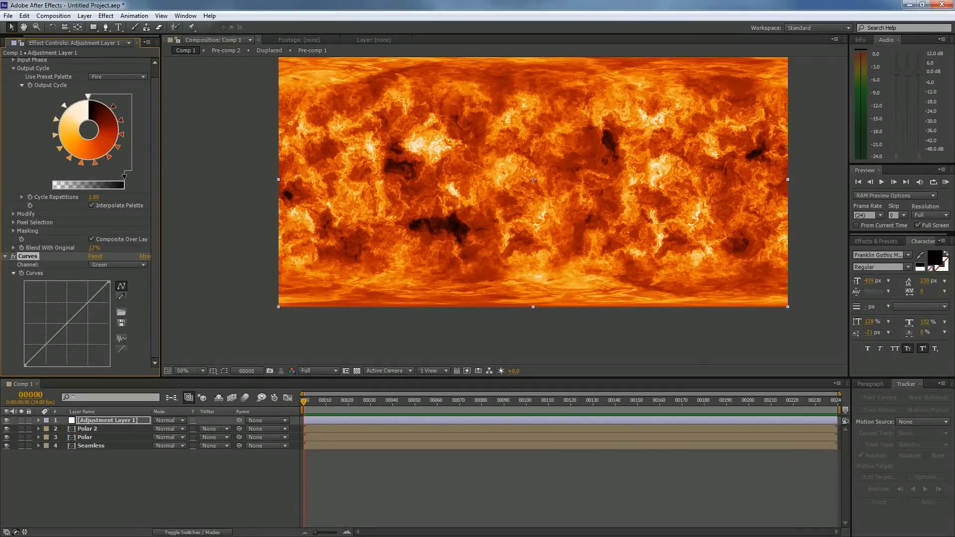
{"action": "left_click_drag", "start_coordinate": [67, 326], "coordinate": [67, 316]}
{"action": "left_click_drag", "start_coordinate": [41, 346], "coordinate": [39, 343]}
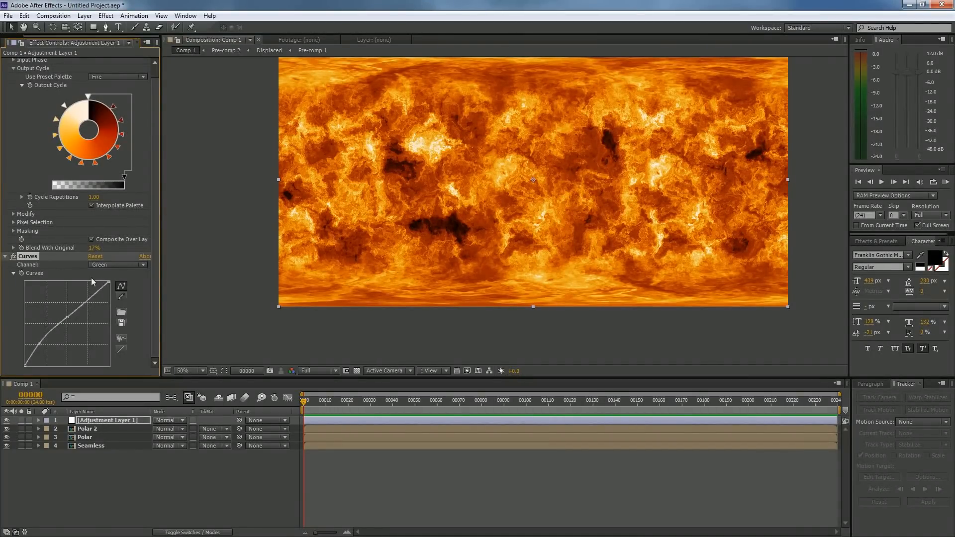
{"action": "left_click", "coordinate": [5, 256]}
Send the current frame of Comp 1 to the render queue as a still image file.
{"action": "scroll", "coordinate": [496, 246], "scroll_direction": "down", "scroll_amount": 2}
{"action": "scroll", "coordinate": [497, 249], "scroll_direction": "up", "scroll_amount": 3}
{"action": "scroll", "coordinate": [498, 249], "scroll_direction": "down", "scroll_amount": 1}
{"action": "left_click_drag", "start_coordinate": [497, 250], "coordinate": [444, 299]}
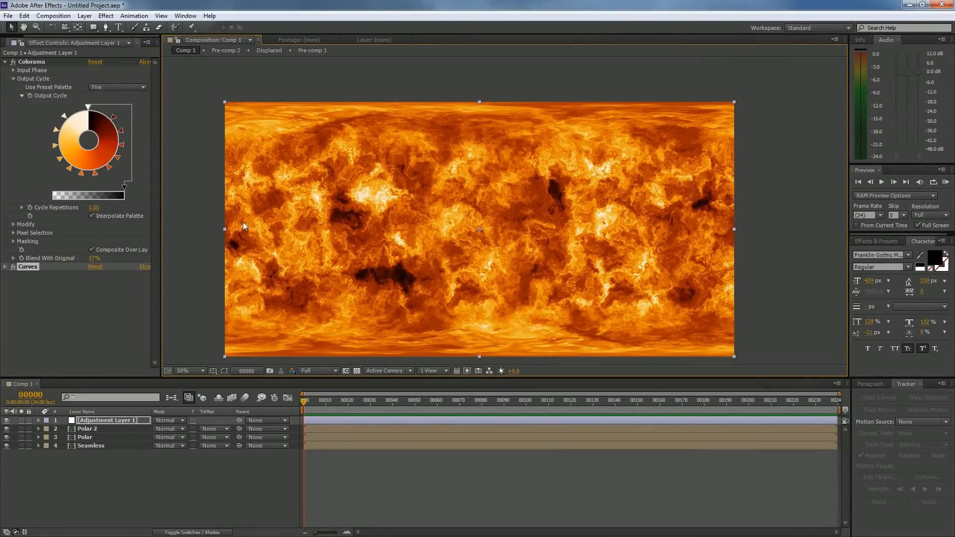
{"action": "left_click_drag", "start_coordinate": [362, 238], "coordinate": [390, 222]}
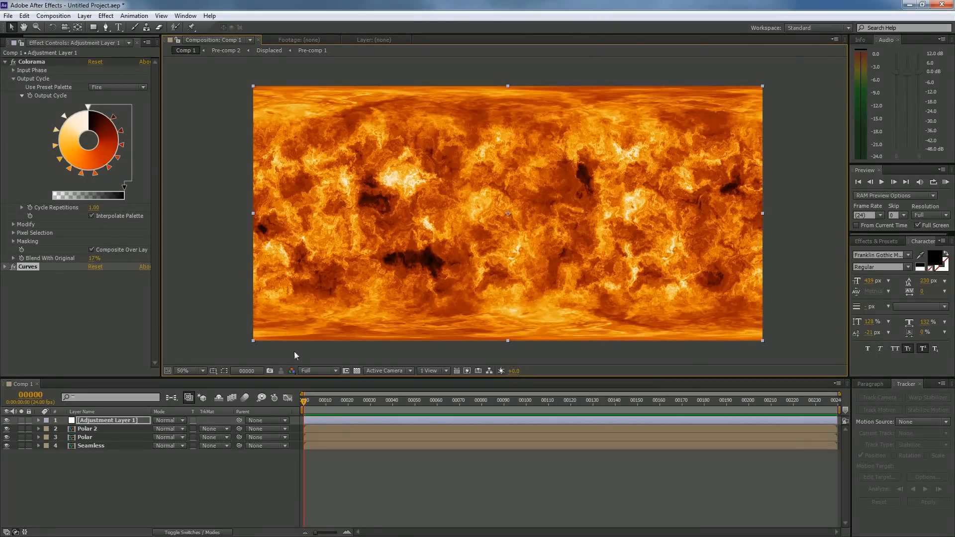
{"action": "left_click", "coordinate": [45, 16]}
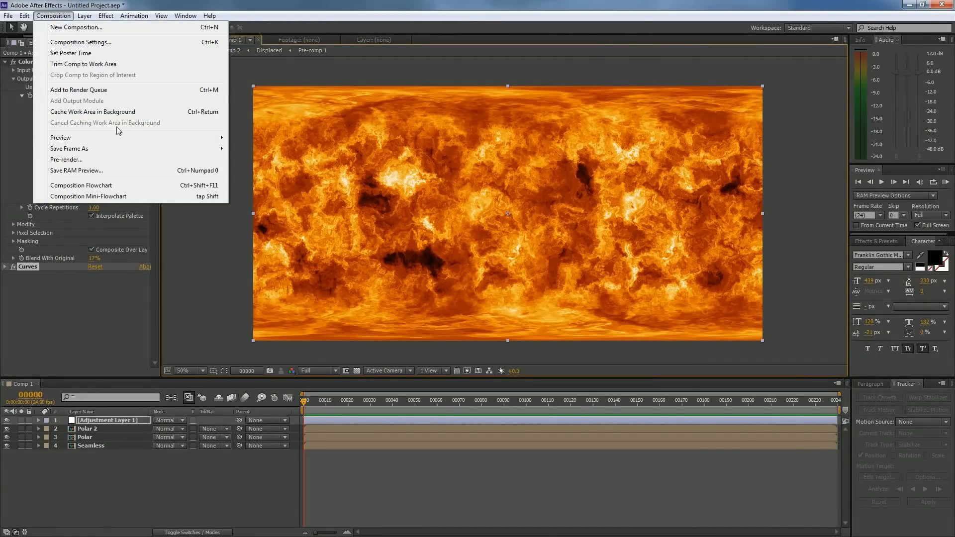
{"action": "mouse_move", "coordinate": [177, 149]}
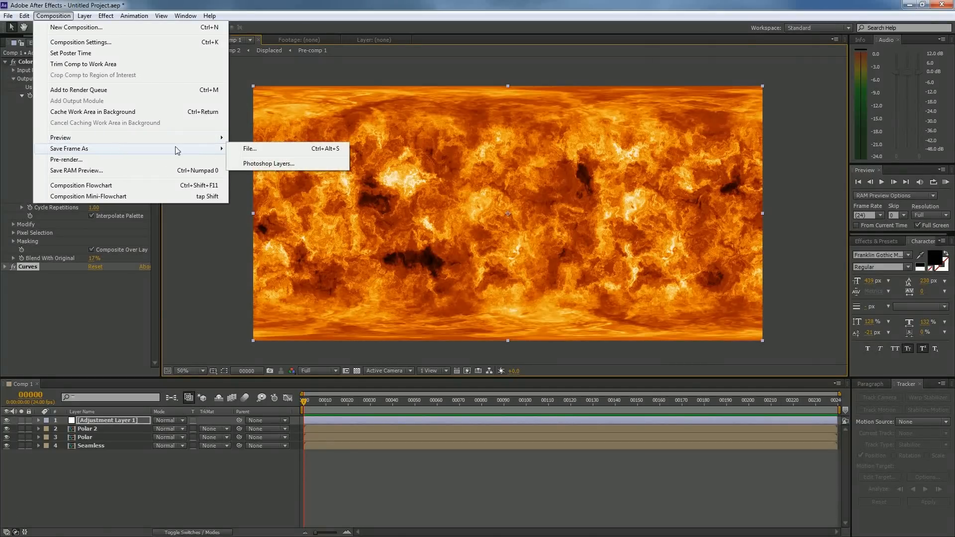
{"action": "left_click", "coordinate": [242, 150]}
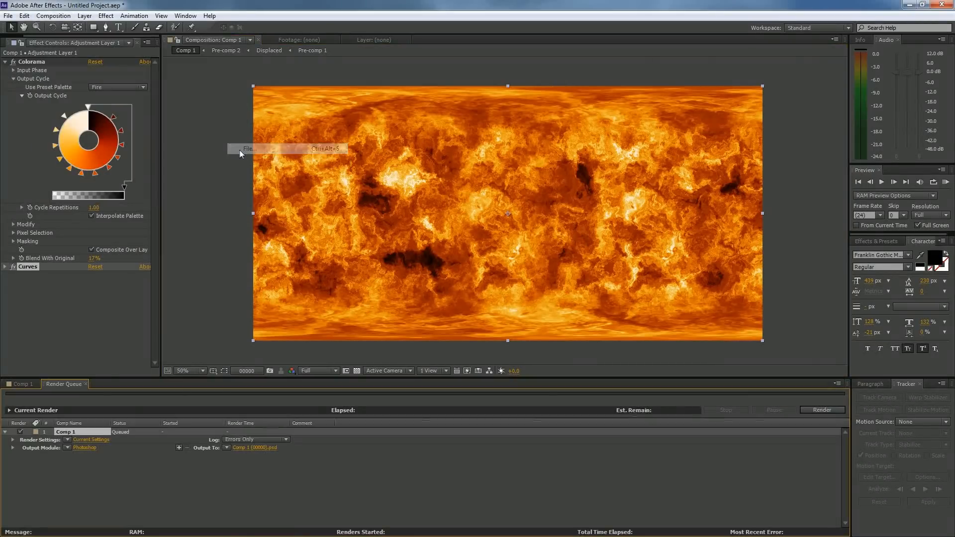
Set the queued frame's output module to JPEG Sequence format with RGB channels.
{"action": "left_click", "coordinate": [84, 448]}
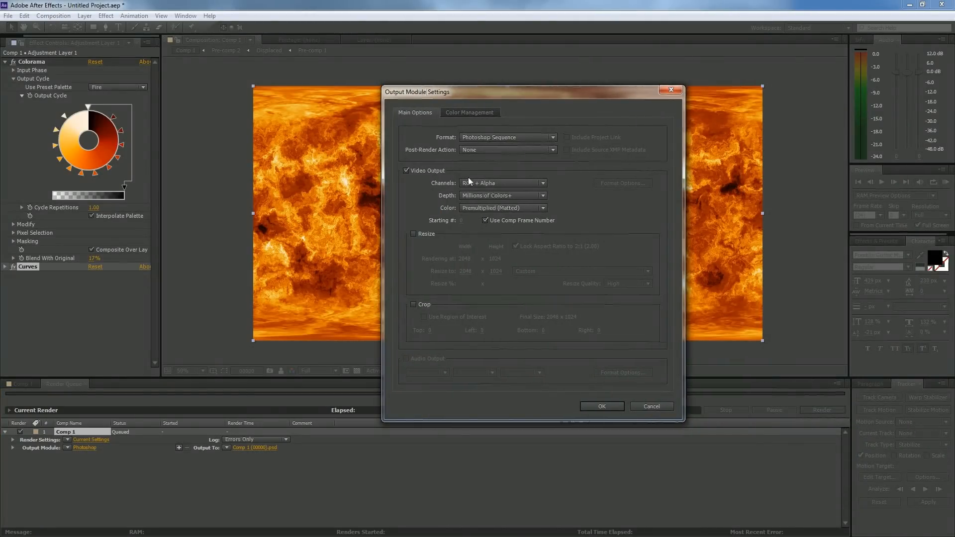
{"action": "left_click", "coordinate": [493, 139]}
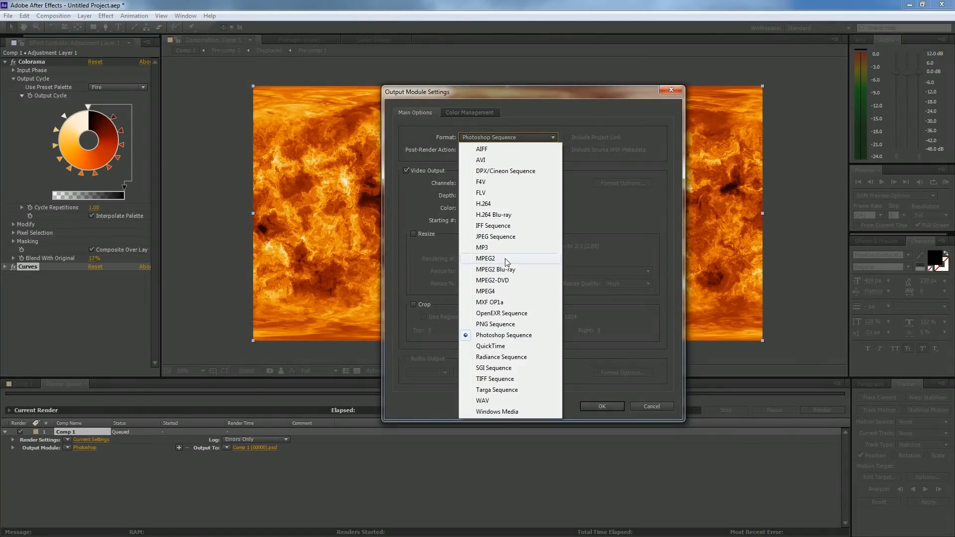
{"action": "left_click", "coordinate": [504, 242]}
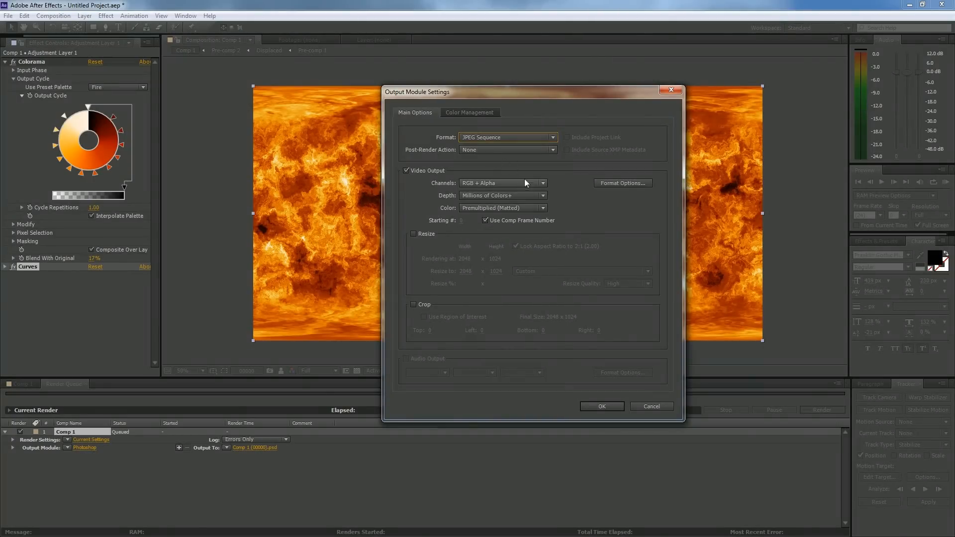
{"action": "left_click", "coordinate": [503, 183]}
{"action": "left_click", "coordinate": [500, 192]}
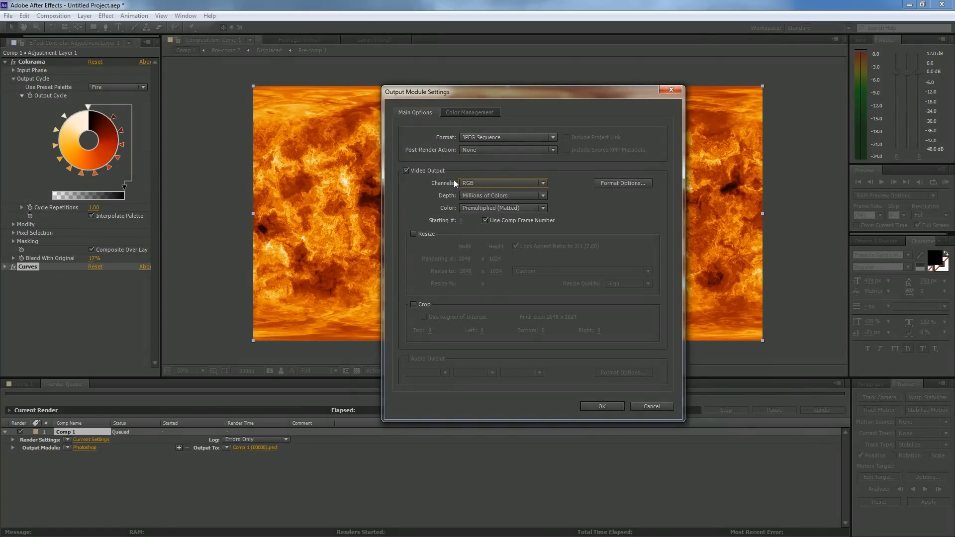
{"action": "left_click", "coordinate": [604, 408]}
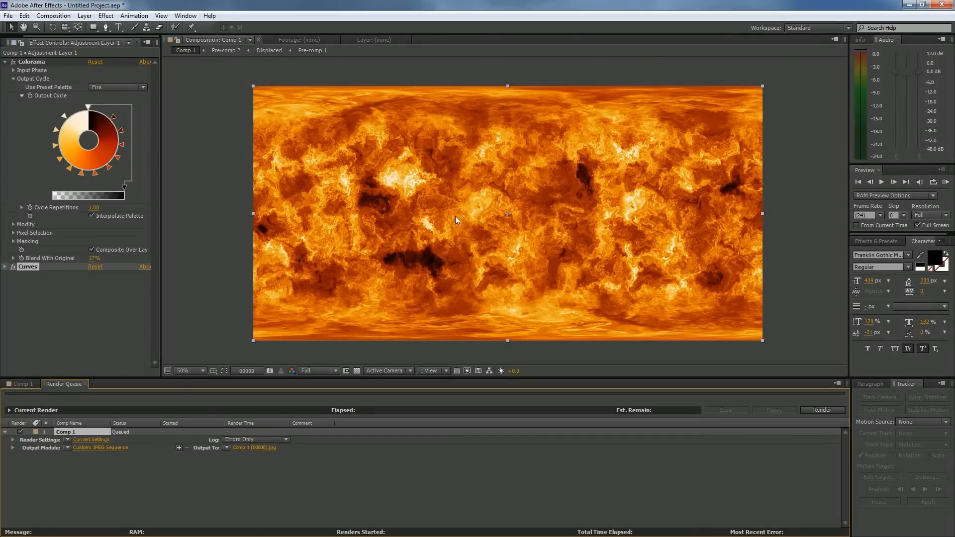
{"action": "left_click", "coordinate": [22, 384]}
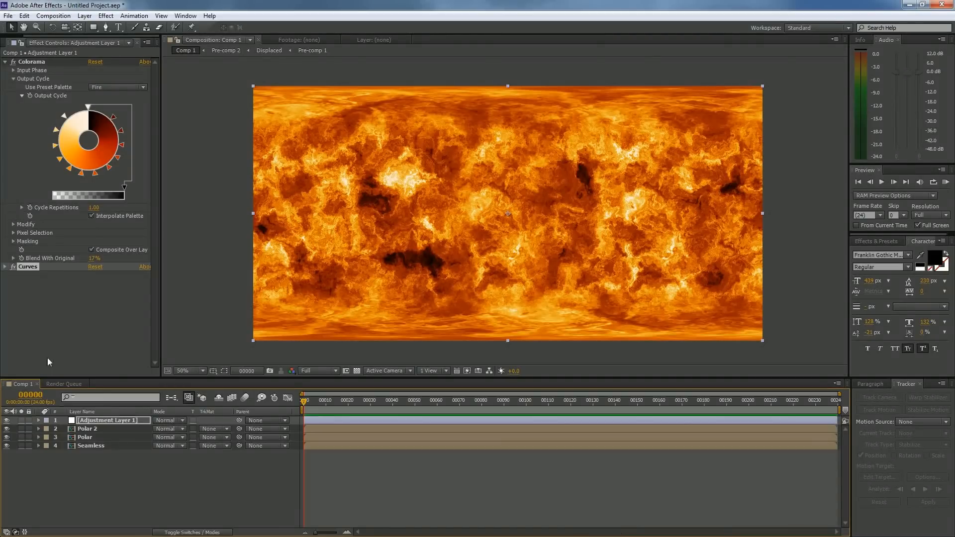
{"action": "left_click", "coordinate": [54, 15]}
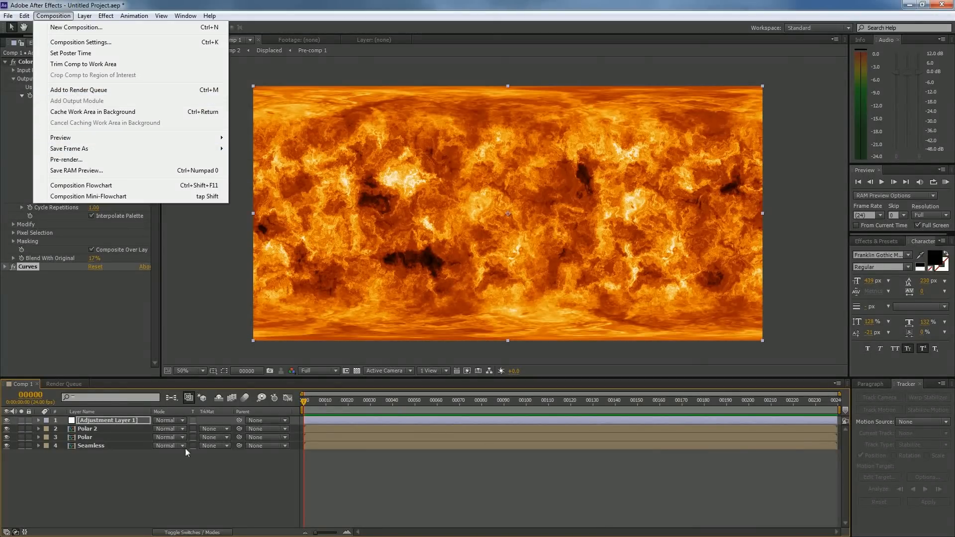
{"action": "left_click", "coordinate": [74, 383]}
Name the output frame sunMat2 in the Desktop folder and render it.
{"action": "left_click", "coordinate": [247, 448]}
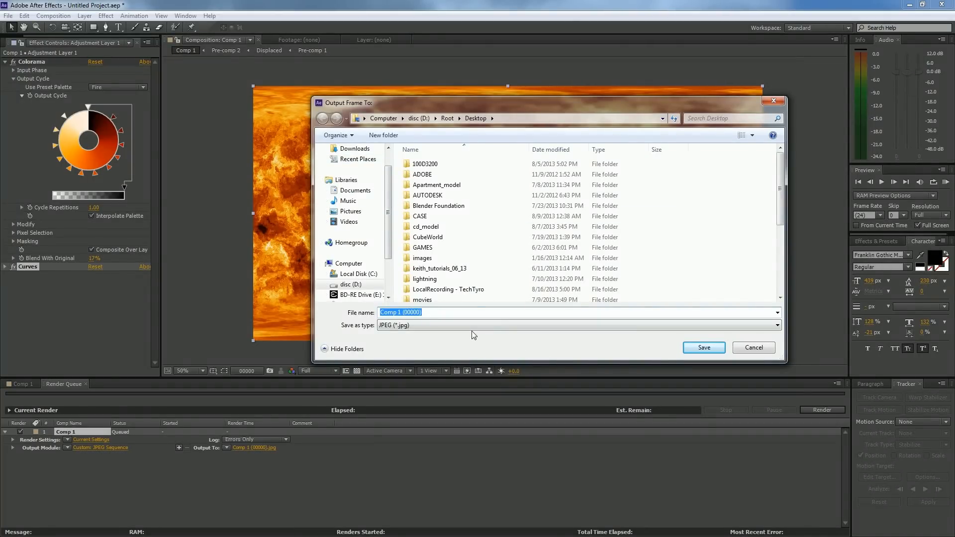
{"action": "type", "text": "sun"}
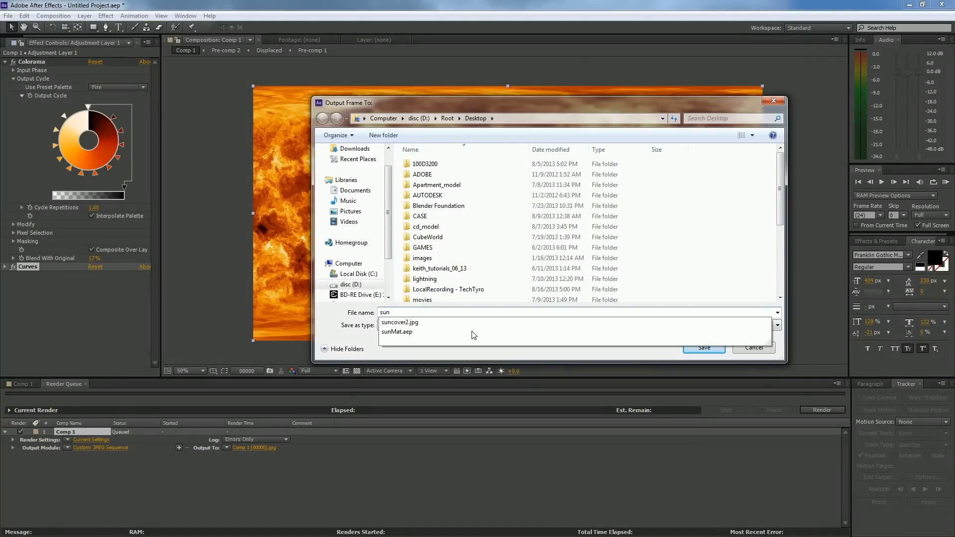
{"action": "type", "text": "Mat2"}
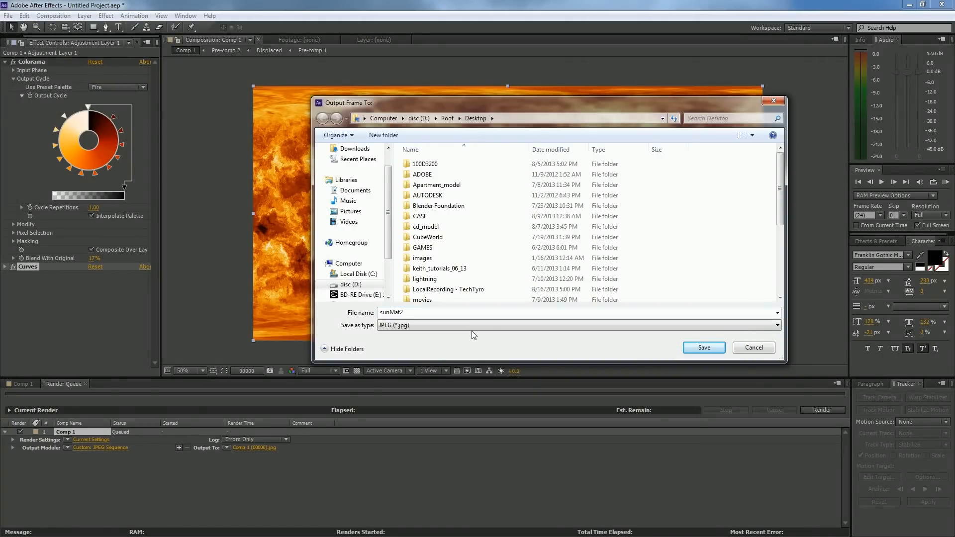
{"action": "key", "text": "Return"}
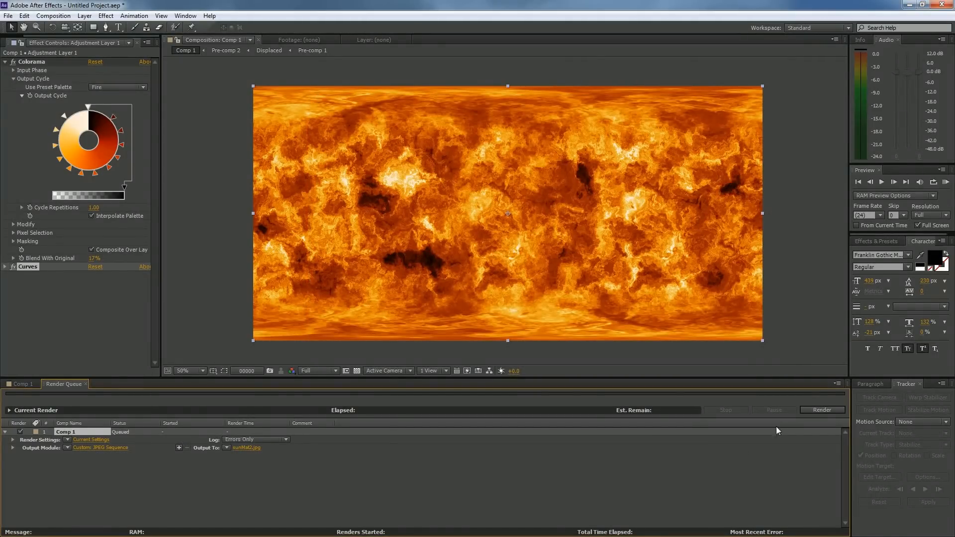
{"action": "left_click", "coordinate": [819, 408]}
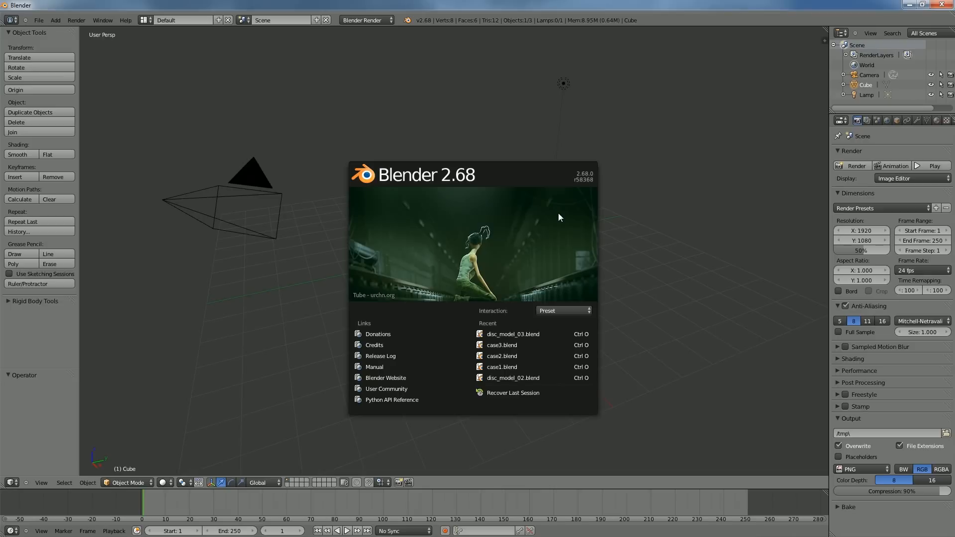
Switch to Blender, dismiss the splash screen and delete the default cube.
{"action": "left_click", "coordinate": [520, 209]}
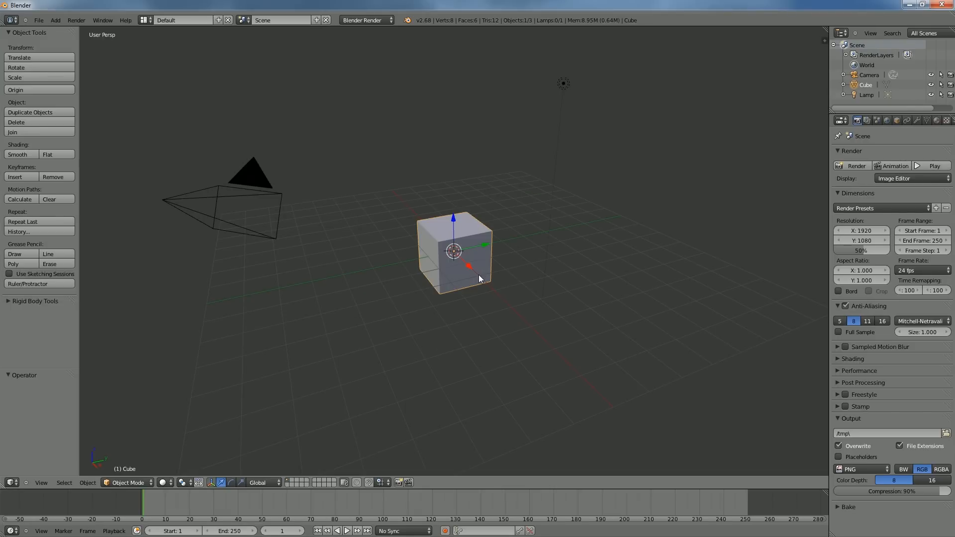
{"action": "scroll", "coordinate": [484, 270], "scroll_direction": "up", "scroll_amount": 2}
{"action": "left_click_drag", "start_coordinate": [494, 279], "coordinate": [541, 273]}
{"action": "key", "text": "x"}
{"action": "left_click", "coordinate": [541, 273]}
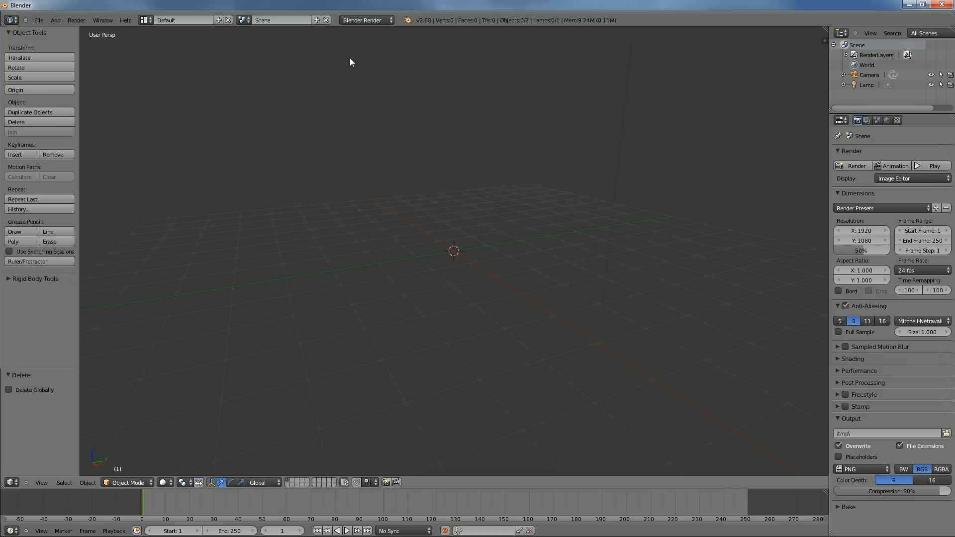
Set the render engine to Cycles Render and enlarge the timeline area below the 3D view.
{"action": "left_click", "coordinate": [362, 20]}
{"action": "left_click", "coordinate": [365, 47]}
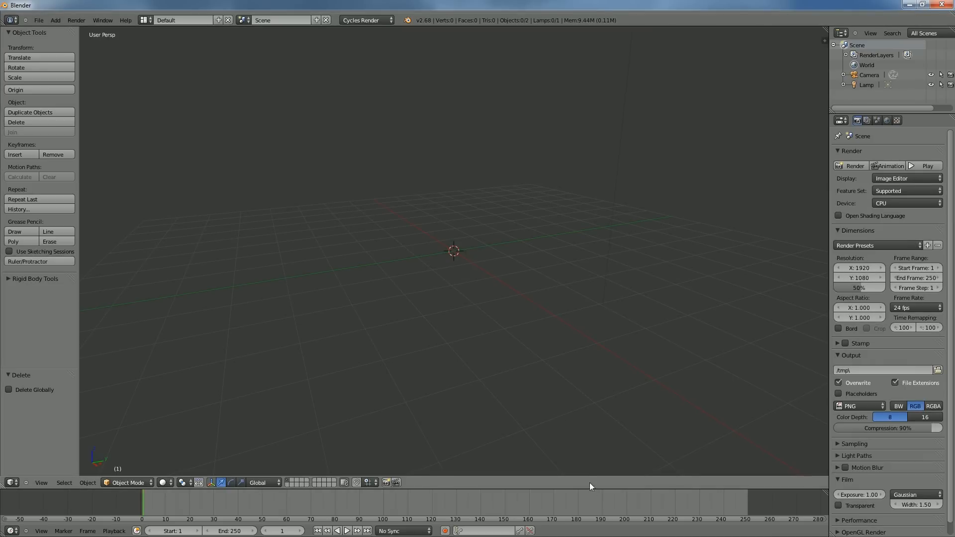
{"action": "left_click_drag", "start_coordinate": [589, 487], "coordinate": [547, 355]}
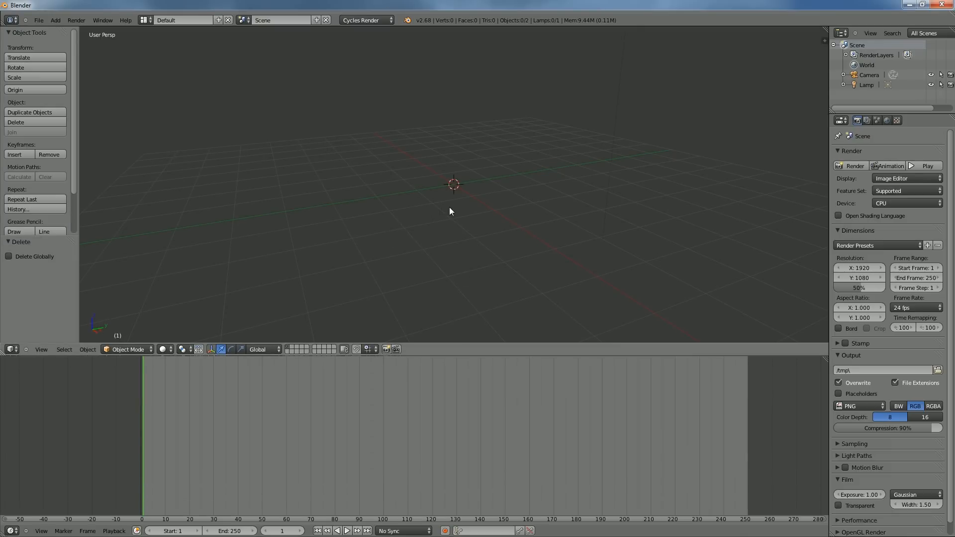
Add a UV sphere with 64 segments and 32 rings.
{"action": "key", "text": "shift+a"}
{"action": "mouse_move", "coordinate": [449, 209]}
{"action": "left_click", "coordinate": [497, 233]}
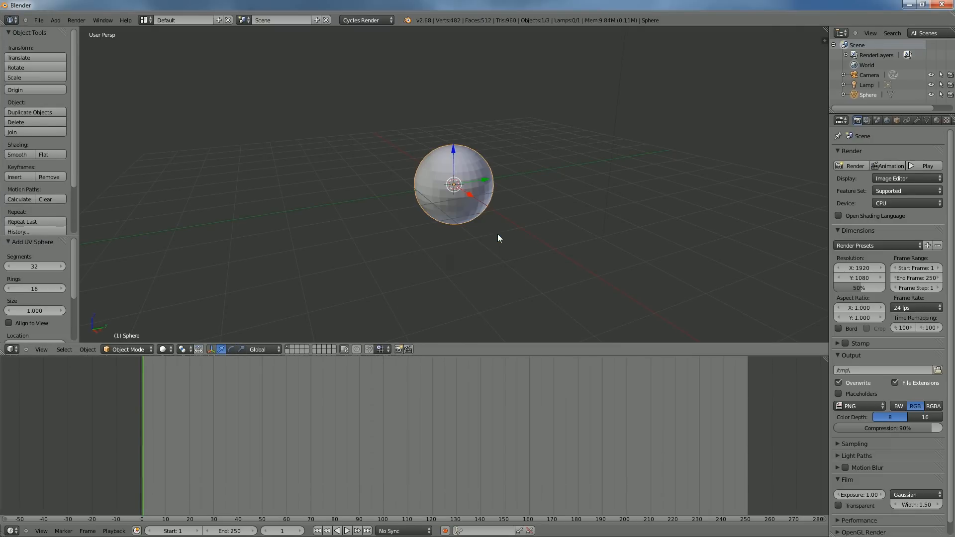
{"action": "left_click", "coordinate": [29, 267]}
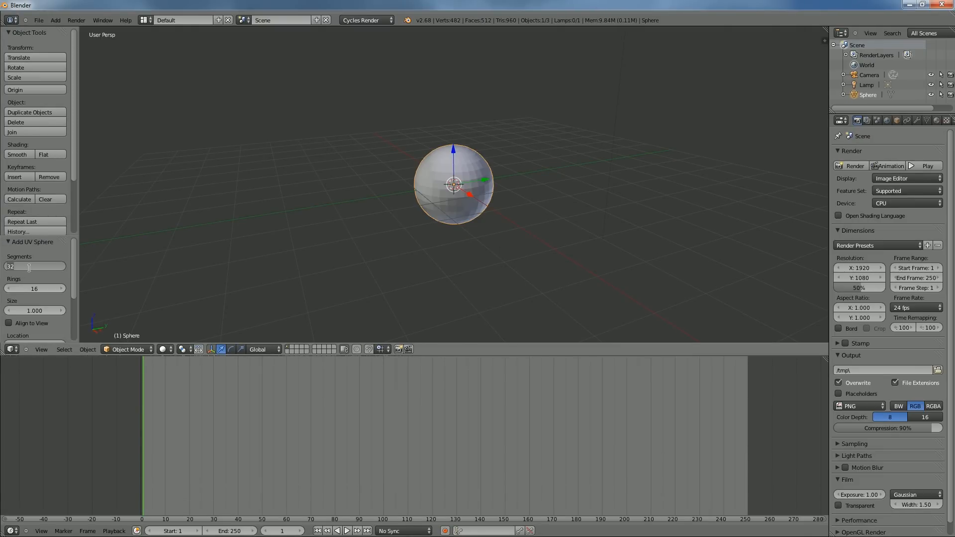
{"action": "type", "text": "64"}
{"action": "key", "text": "Tab"}
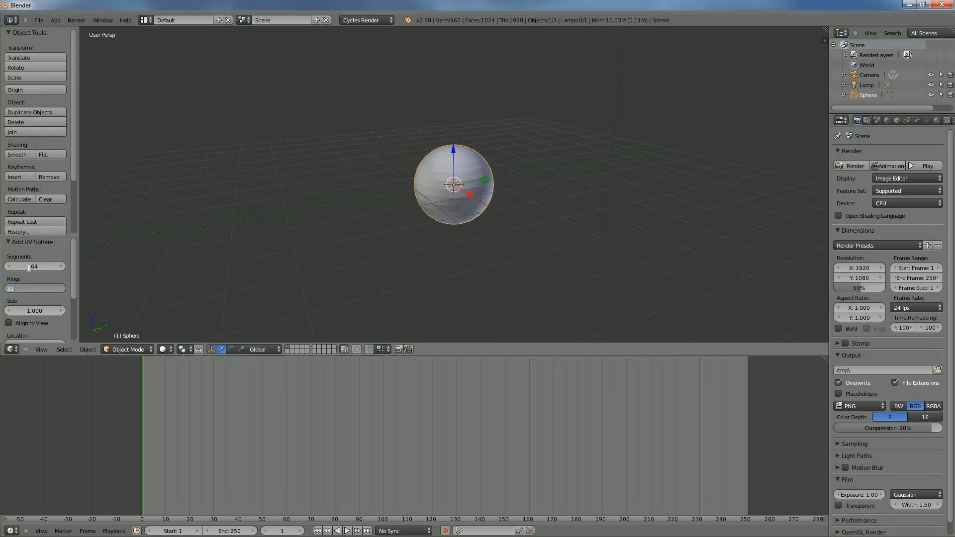
{"action": "key", "text": "Return"}
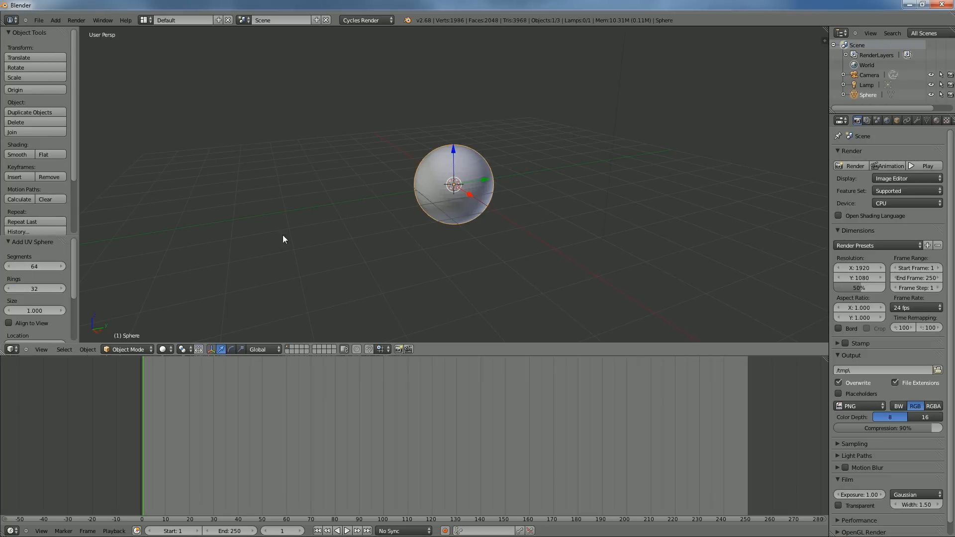
Set the render device to GPU Compute and apply smooth shading to the sphere.
{"action": "left_click", "coordinate": [882, 204]}
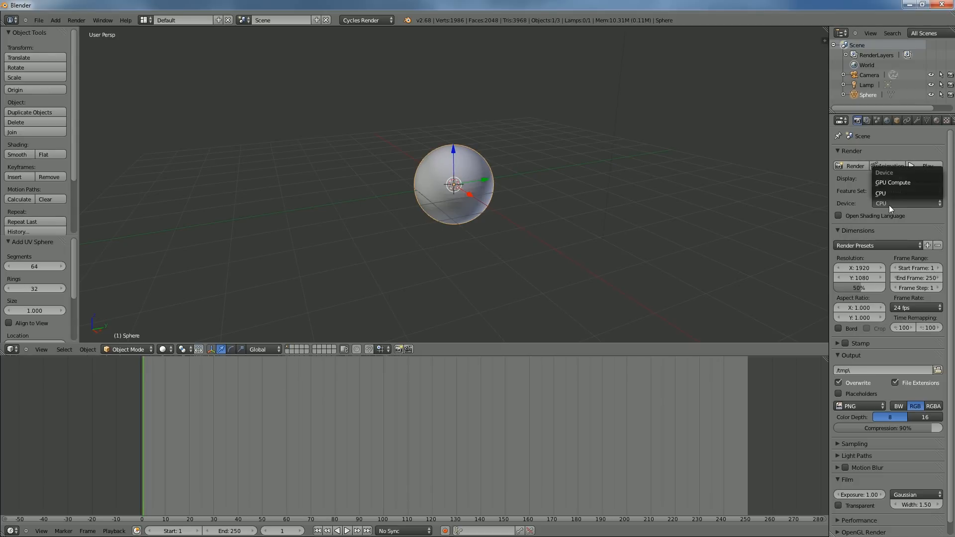
{"action": "left_click", "coordinate": [885, 185]}
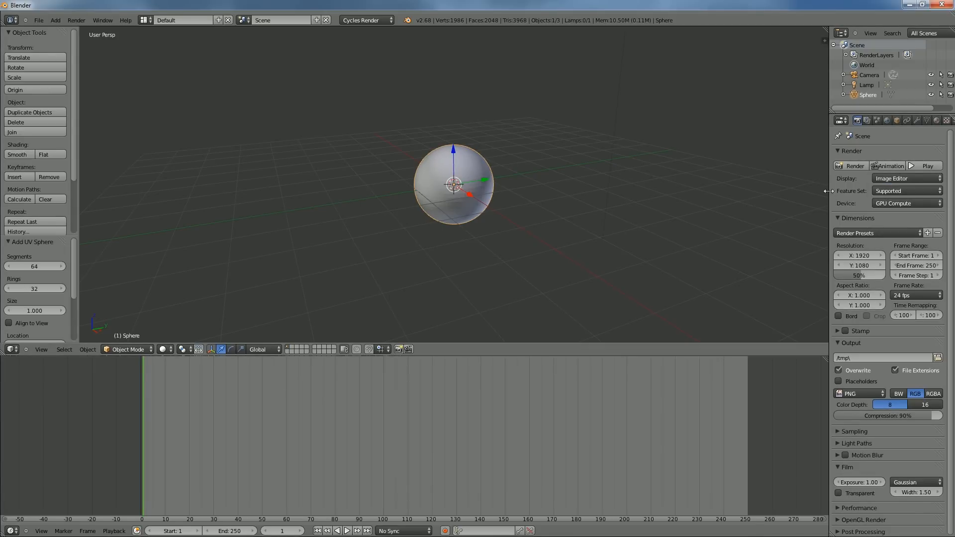
{"action": "left_click_drag", "start_coordinate": [829, 192], "coordinate": [768, 193]}
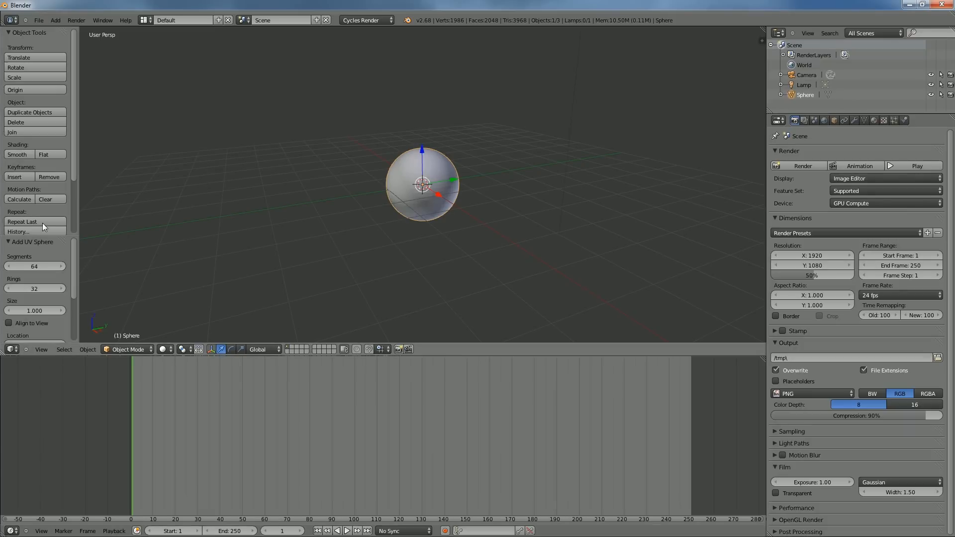
{"action": "left_click", "coordinate": [23, 154]}
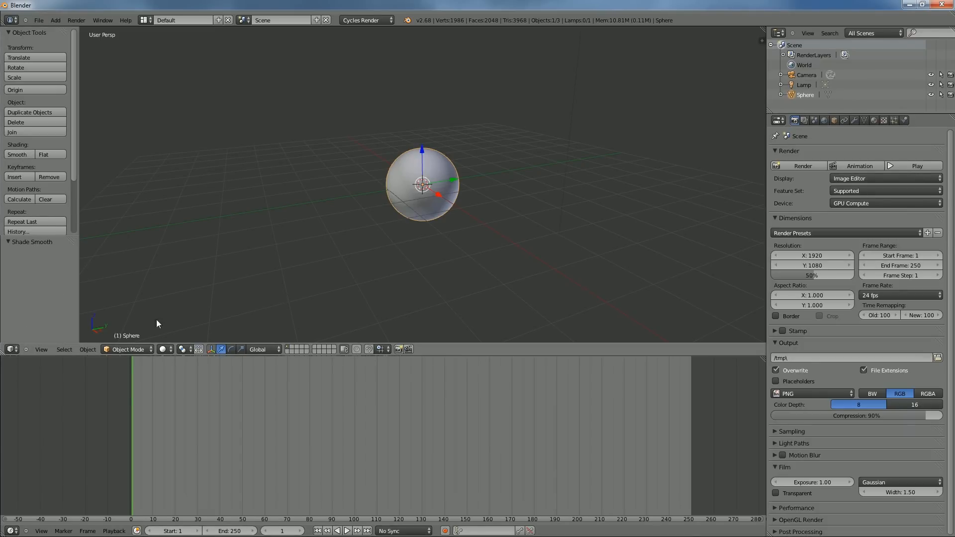
Enlarge the timeline area slightly and turn it into a Node Editor for material shader nodes.
{"action": "left_click_drag", "start_coordinate": [148, 353], "coordinate": [148, 330]}
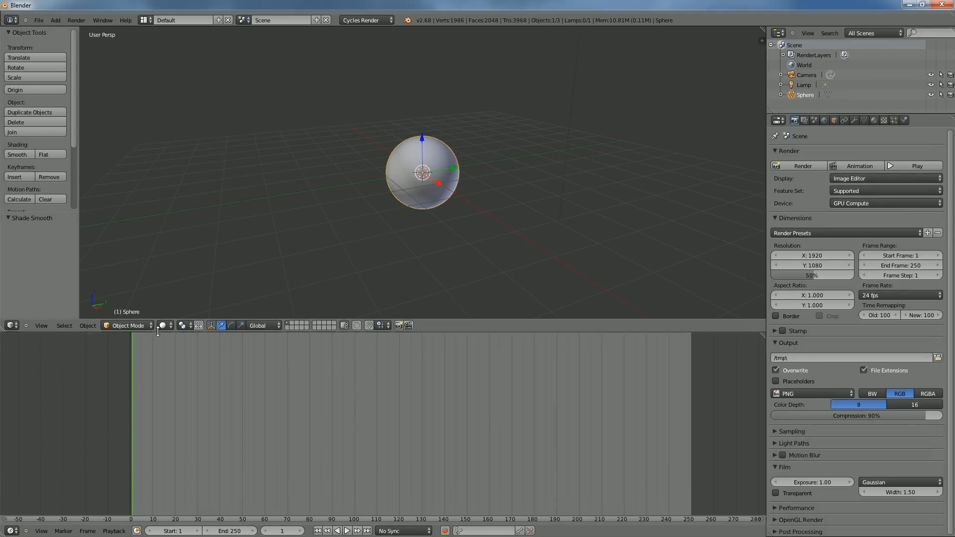
{"action": "left_click", "coordinate": [10, 530]}
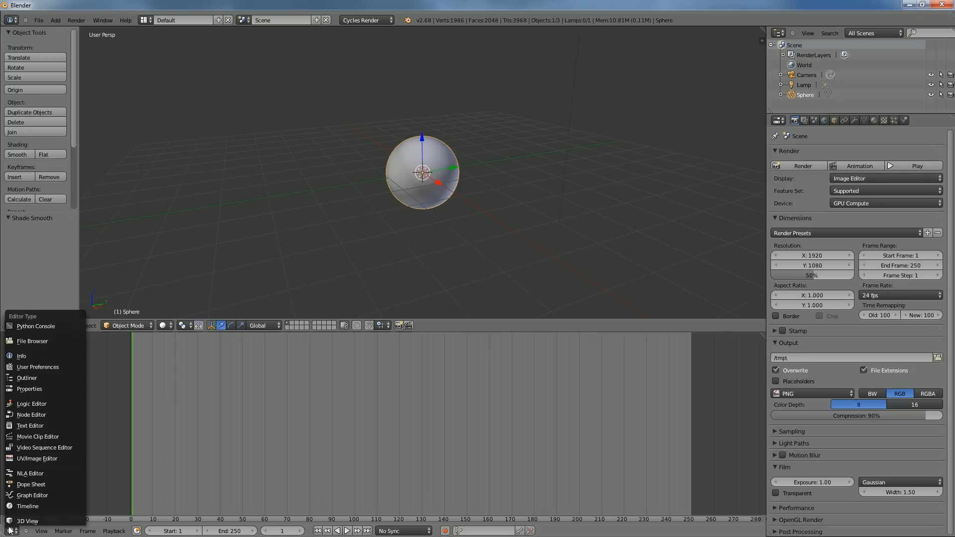
{"action": "left_click", "coordinate": [43, 413]}
{"action": "left_click", "coordinate": [138, 531]}
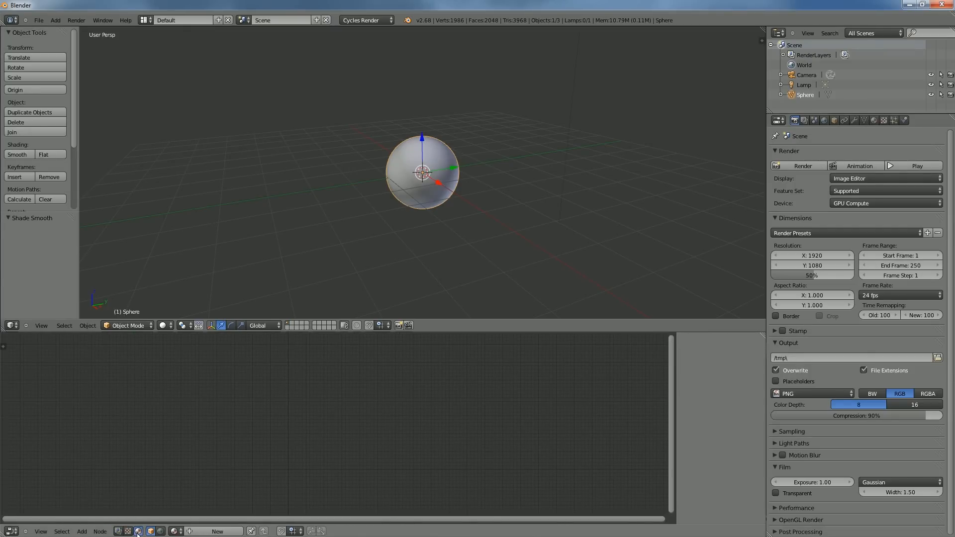
Create a new material for the sphere and reposition its Diffuse BSDF node in the node editor.
{"action": "left_click", "coordinate": [875, 123]}
{"action": "left_click", "coordinate": [831, 189]}
{"action": "scroll", "coordinate": [412, 407], "scroll_direction": "up", "scroll_amount": 5}
{"action": "left_click_drag", "start_coordinate": [413, 407], "coordinate": [481, 406]}
{"action": "scroll", "coordinate": [498, 412], "scroll_direction": "up", "scroll_amount": 2}
{"action": "left_click_drag", "start_coordinate": [395, 423], "coordinate": [398, 417]}
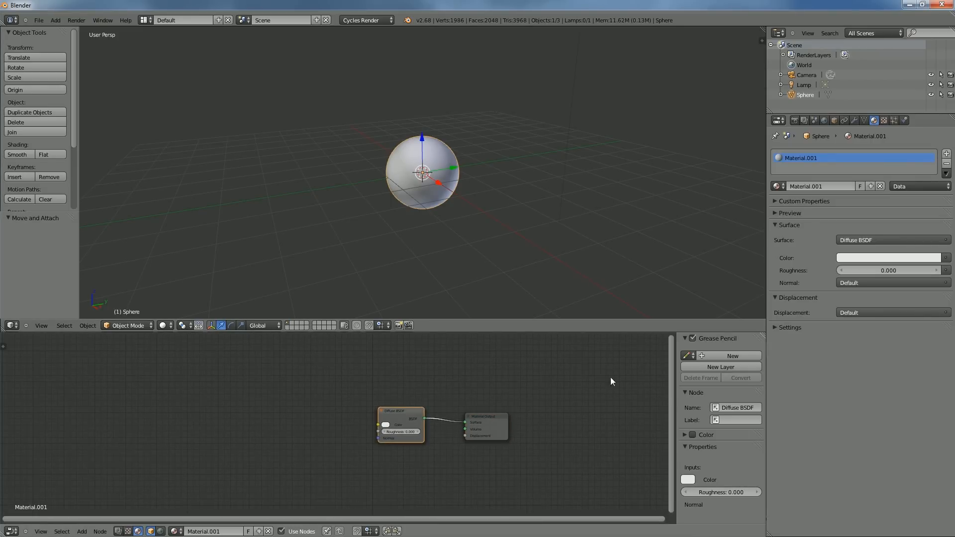
Change the material's surface shader from Diffuse BSDF to Emission.
{"action": "left_click", "coordinate": [852, 241]}
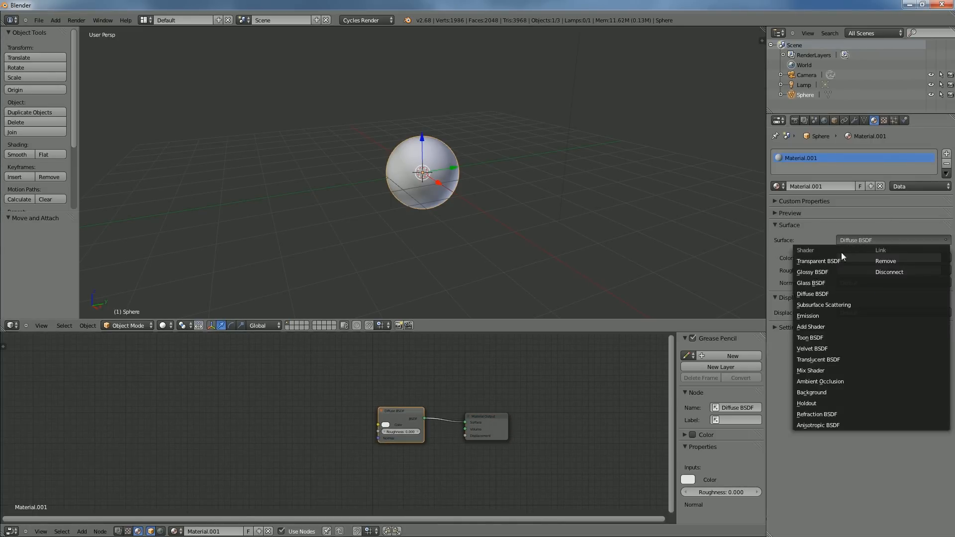
{"action": "left_click", "coordinate": [831, 319]}
{"action": "left_click_drag", "start_coordinate": [412, 421], "coordinate": [386, 416]}
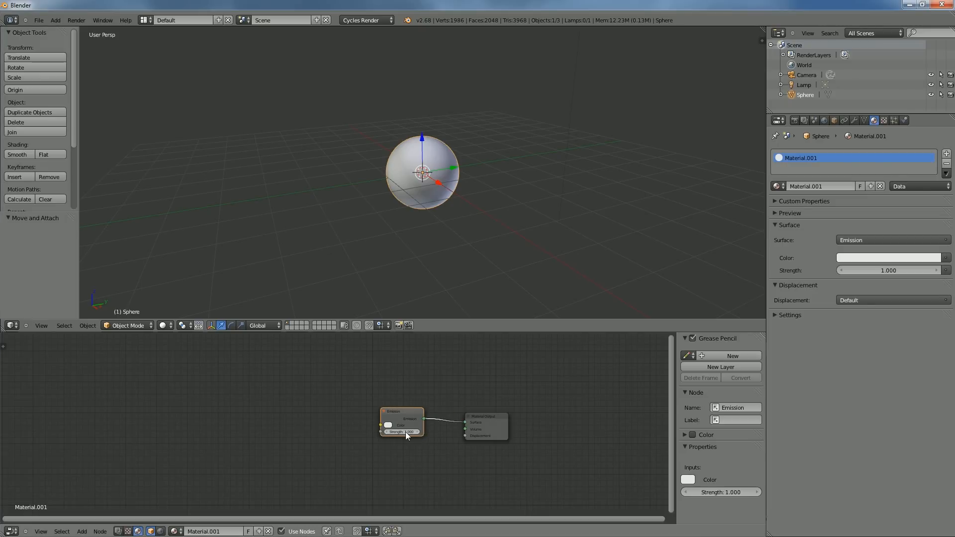
Add an Environment Texture node beside the Emission node and connect its Color output to the Emission Color input.
{"action": "key", "text": "shift+a"}
{"action": "mouse_move", "coordinate": [300, 408]}
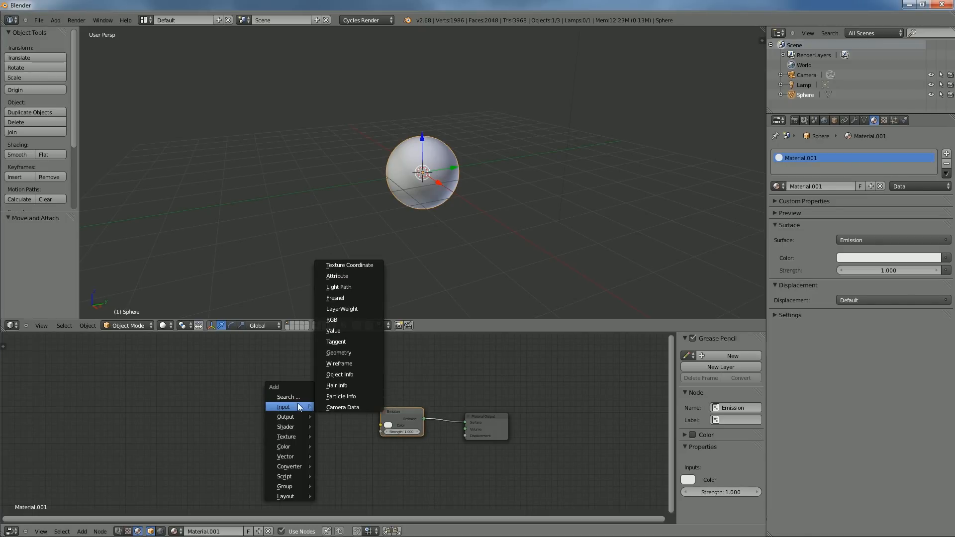
{"action": "mouse_move", "coordinate": [299, 428]}
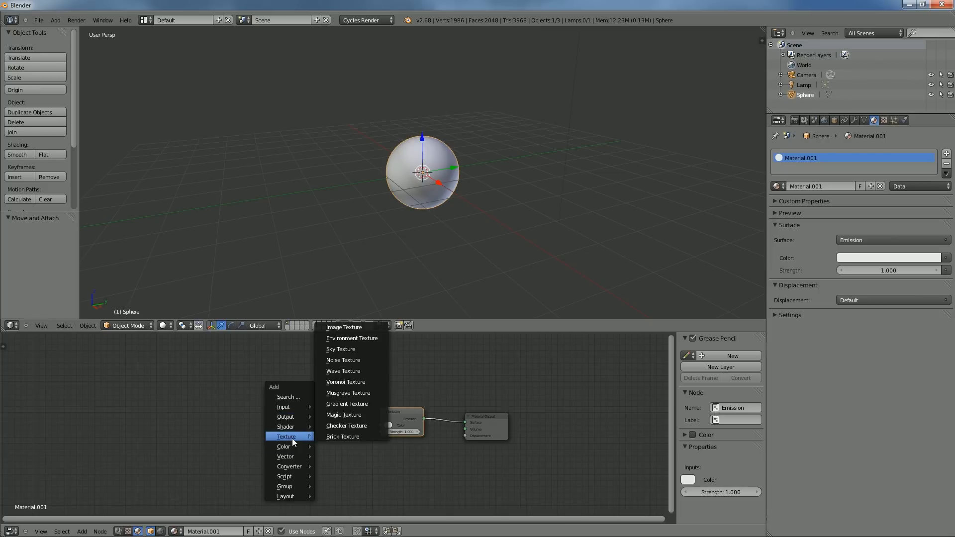
{"action": "left_click", "coordinate": [352, 338]}
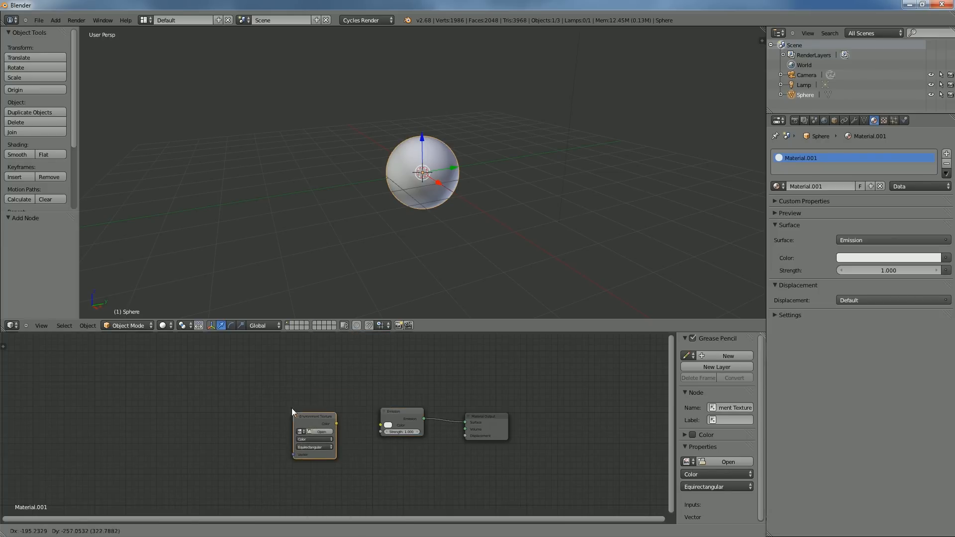
{"action": "left_click", "coordinate": [294, 410]}
{"action": "left_click_drag", "start_coordinate": [335, 418], "coordinate": [386, 426]}
{"action": "left_click", "coordinate": [388, 425]}
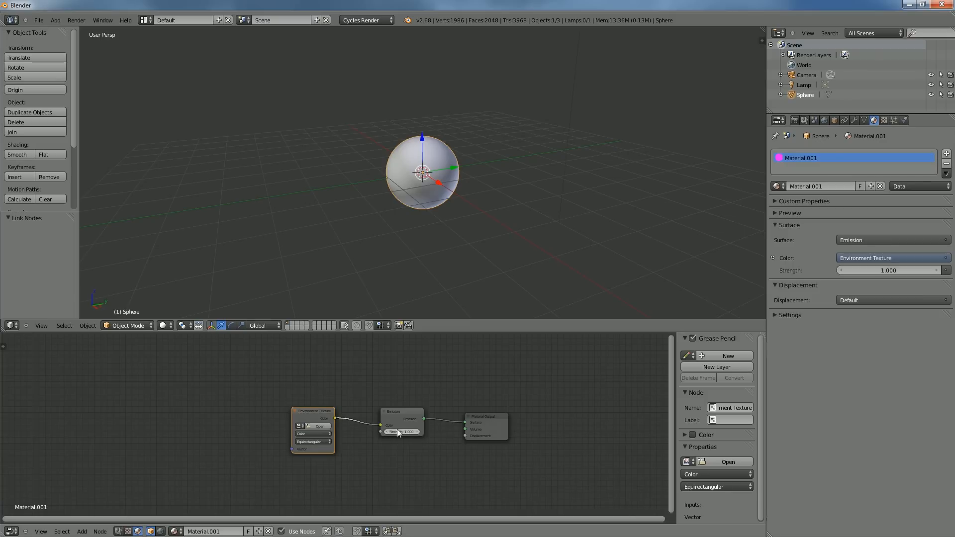
{"action": "scroll", "coordinate": [358, 205], "scroll_direction": "up", "scroll_amount": 2}
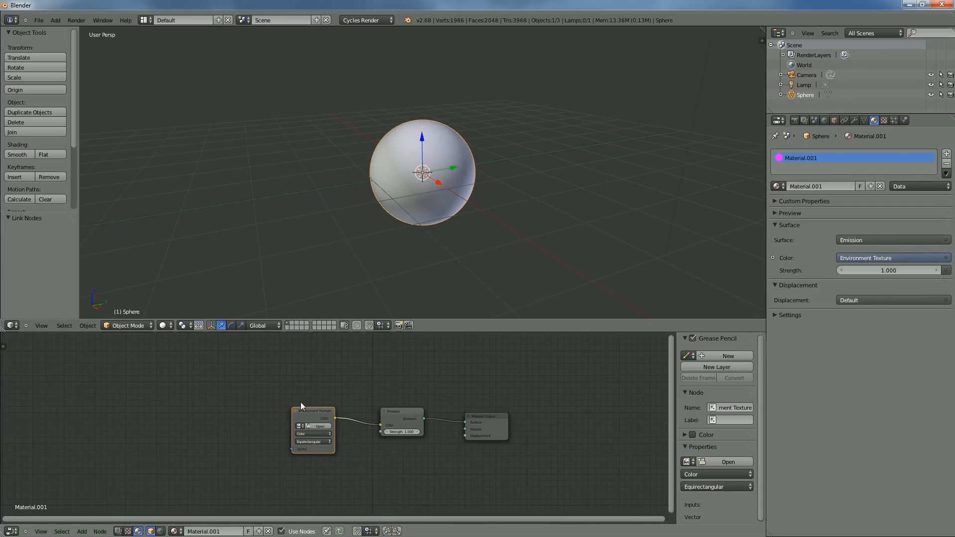
Load sunMat2.jpg from the Desktop into the Environment Texture node and set the viewport shading to Rendered.
{"action": "left_click", "coordinate": [317, 425]}
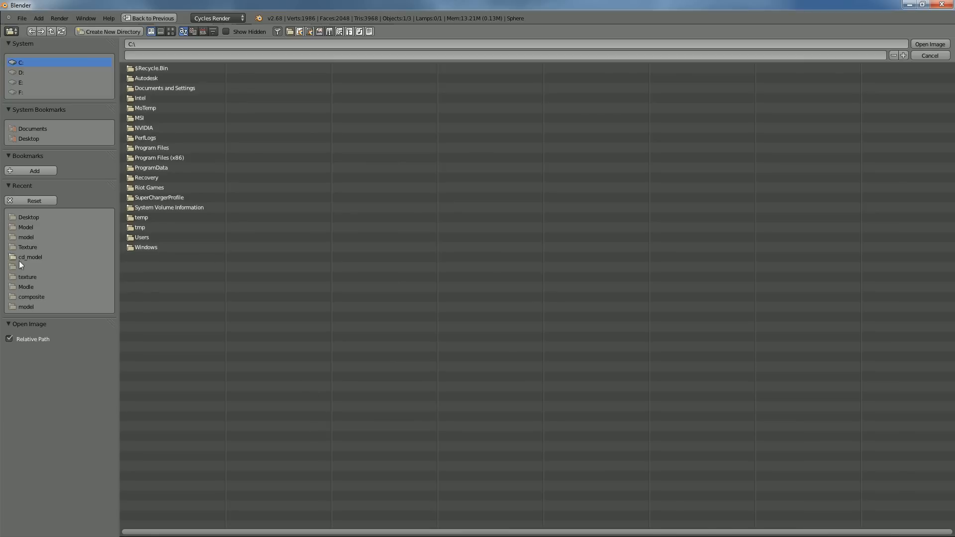
{"action": "left_click", "coordinate": [32, 219]}
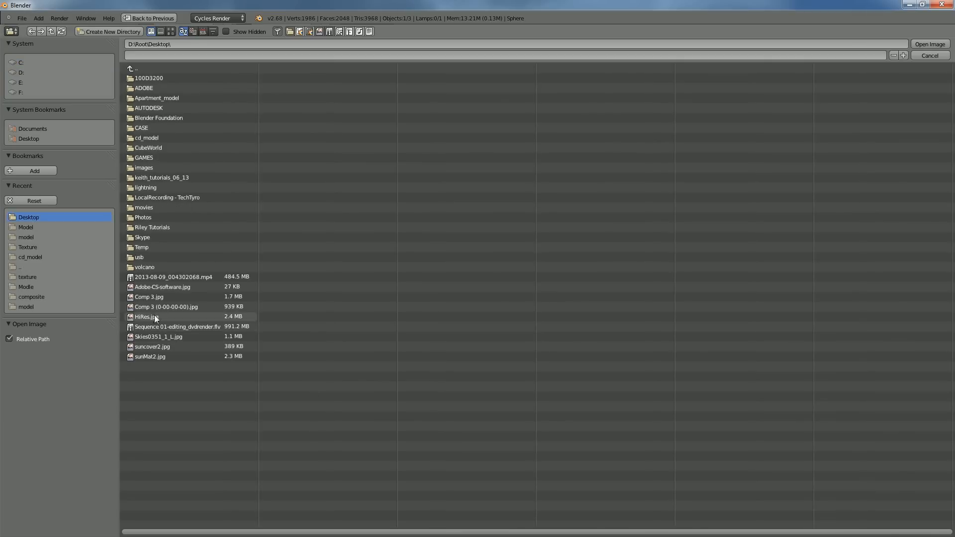
{"action": "double_click", "coordinate": [159, 356]}
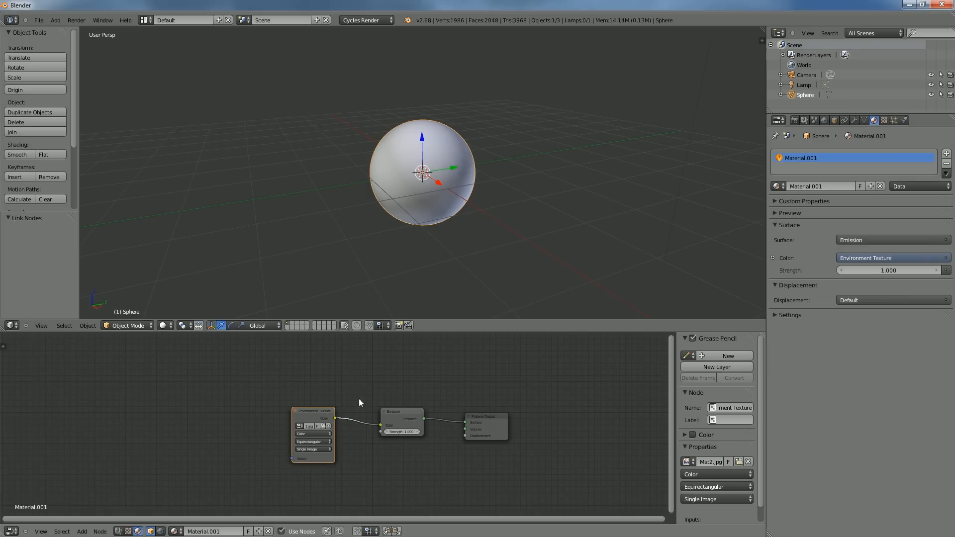
{"action": "left_click", "coordinate": [164, 325]}
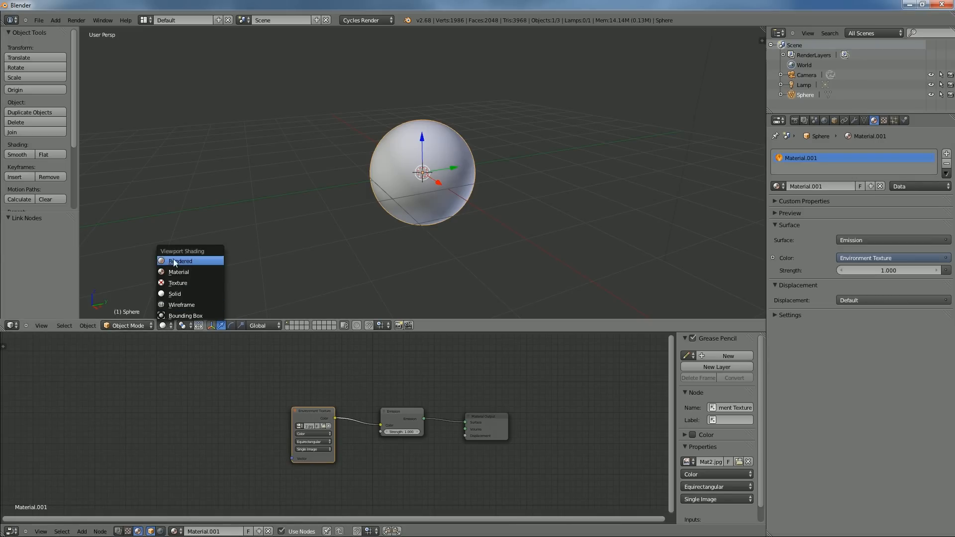
{"action": "left_click", "coordinate": [219, 262]}
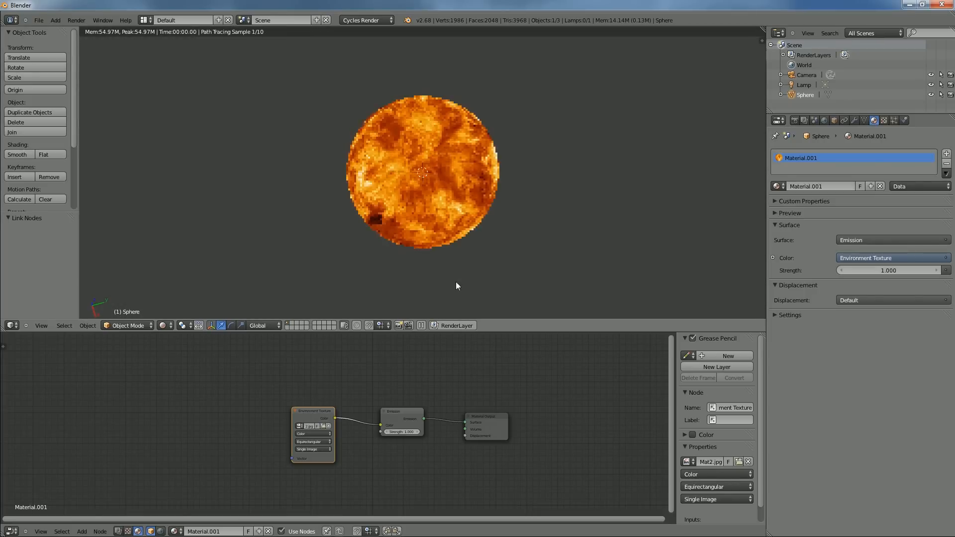
Examine the rendered sun sphere from several angles and distances to check how the texture wraps.
{"action": "scroll", "coordinate": [457, 283], "scroll_direction": "up", "scroll_amount": 2}
{"action": "left_click_drag", "start_coordinate": [458, 281], "coordinate": [299, 208]}
{"action": "scroll", "coordinate": [458, 248], "scroll_direction": "up", "scroll_amount": 2}
{"action": "scroll", "coordinate": [458, 242], "scroll_direction": "down", "scroll_amount": 4}
{"action": "scroll", "coordinate": [458, 246], "scroll_direction": "up", "scroll_amount": 3}
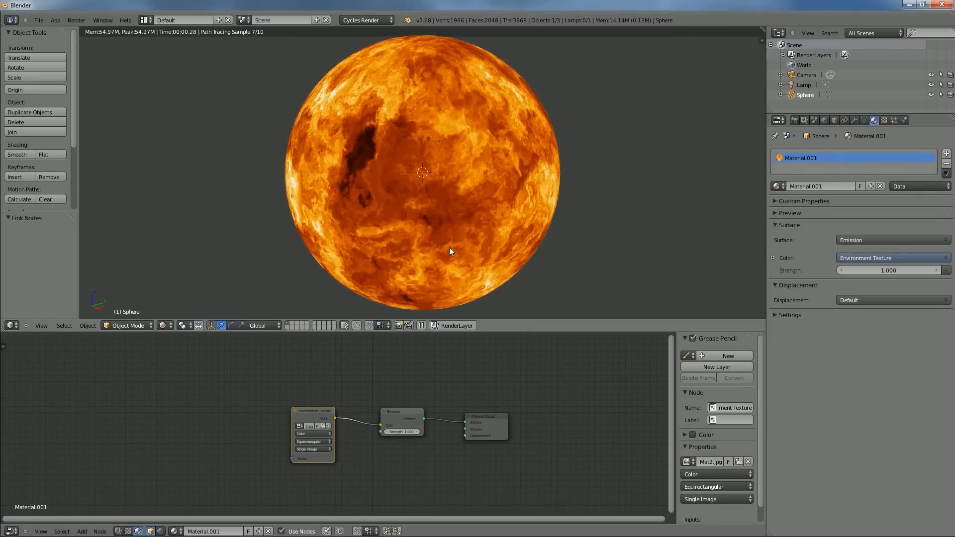
{"action": "mouse_move", "coordinate": [446, 200]}
{"action": "left_mouse_down"}
{"action": "mouse_move", "coordinate": [410, 279]}
{"action": "mouse_move", "coordinate": [457, 193]}
{"action": "left_mouse_up"}
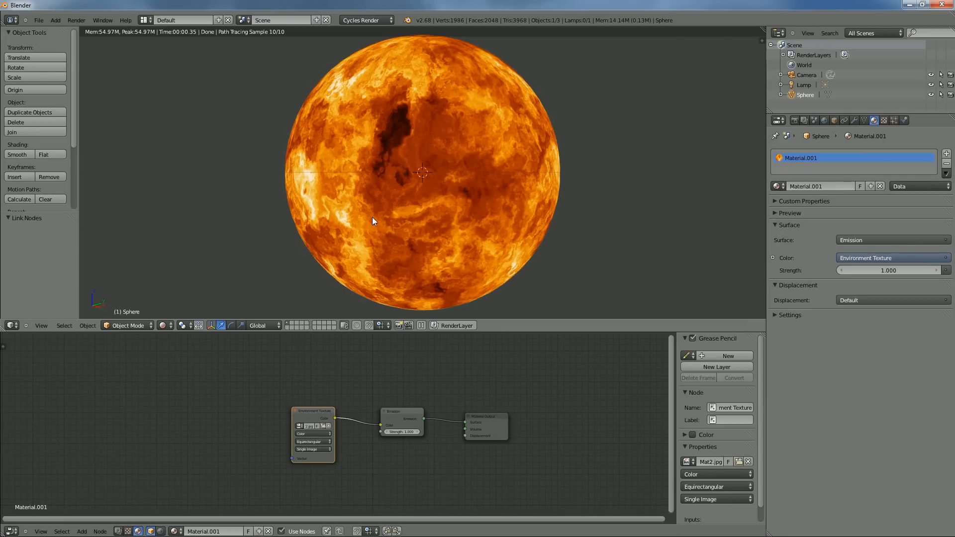
{"action": "scroll", "coordinate": [458, 254], "scroll_direction": "down", "scroll_amount": 2}
{"action": "scroll", "coordinate": [457, 254], "scroll_direction": "up", "scroll_amount": 3}
{"action": "left_click_drag", "start_coordinate": [457, 254], "coordinate": [482, 304]}
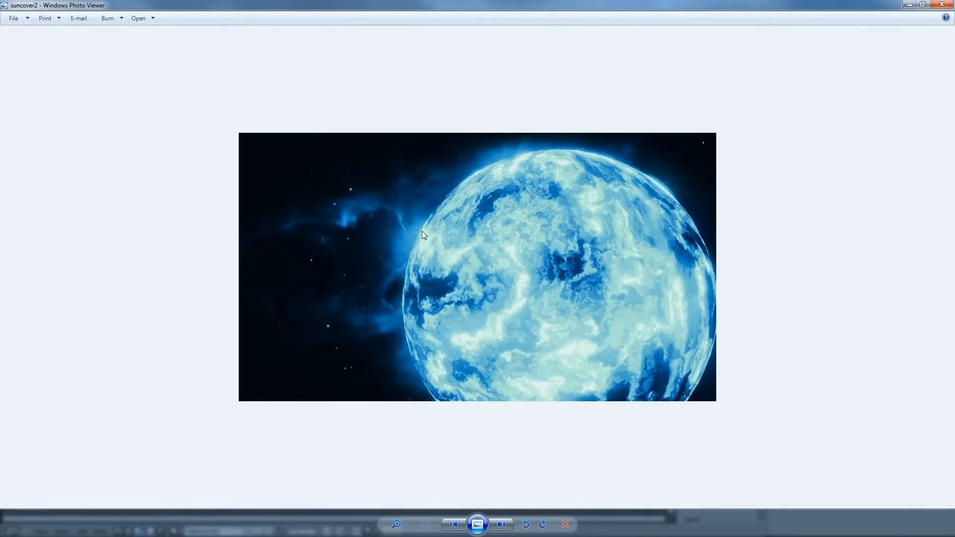
Inspect the suncover2 reference image in Windows Photo Viewer and close it.
{"action": "scroll", "coordinate": [428, 273], "scroll_direction": "up", "scroll_amount": 3}
{"action": "scroll", "coordinate": [427, 276], "scroll_direction": "down", "scroll_amount": 3}
{"action": "left_click", "coordinate": [941, 5]}
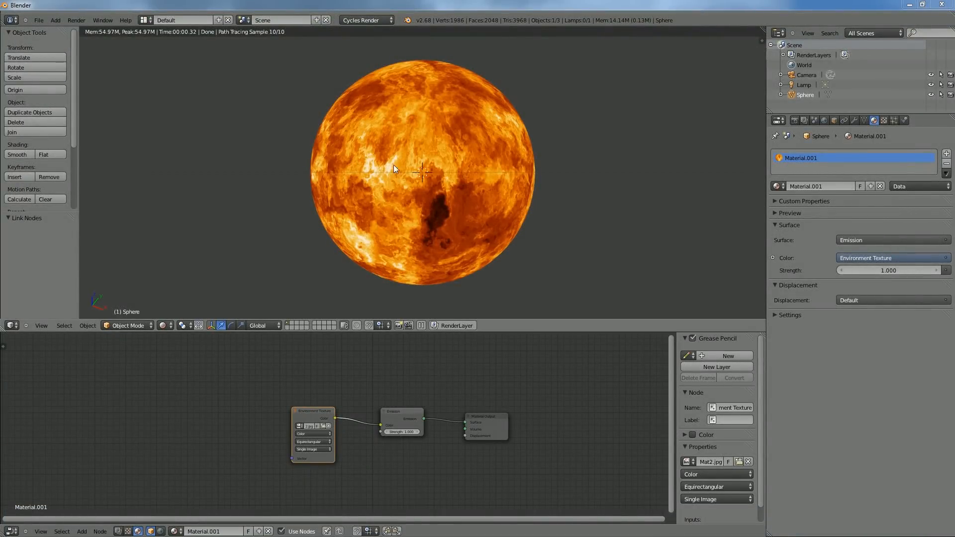
Reposition the Environment Texture node slightly beside the Emission node and view the sphere from another side.
{"action": "left_click_drag", "start_coordinate": [309, 408], "coordinate": [329, 396]}
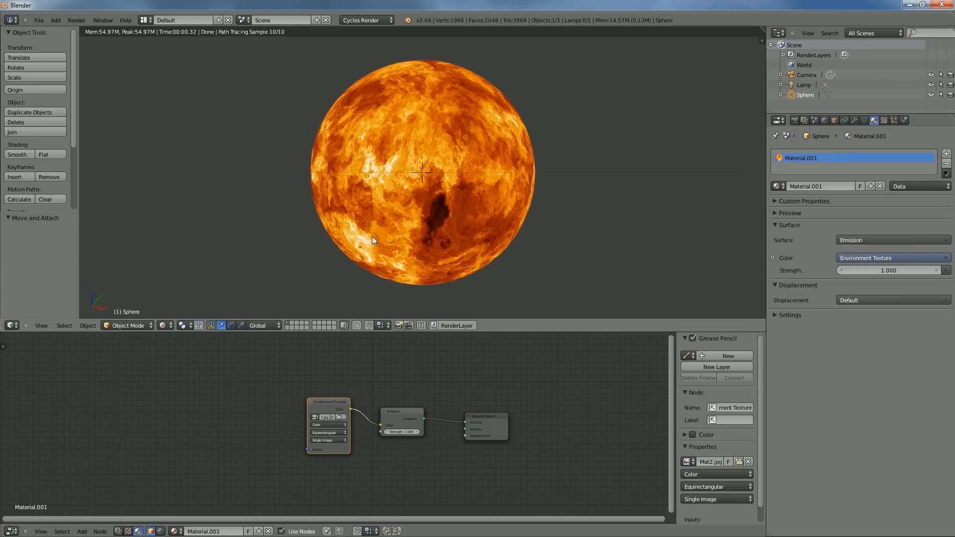
{"action": "left_click_drag", "start_coordinate": [323, 414], "coordinate": [289, 421]}
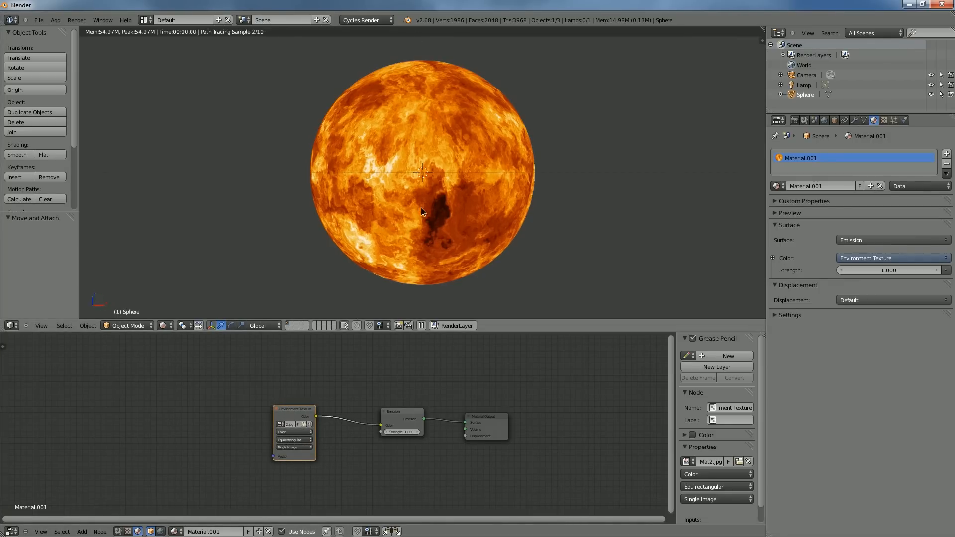
{"action": "left_click_drag", "start_coordinate": [420, 207], "coordinate": [517, 229]}
{"action": "left_click_drag", "start_coordinate": [282, 414], "coordinate": [297, 417]}
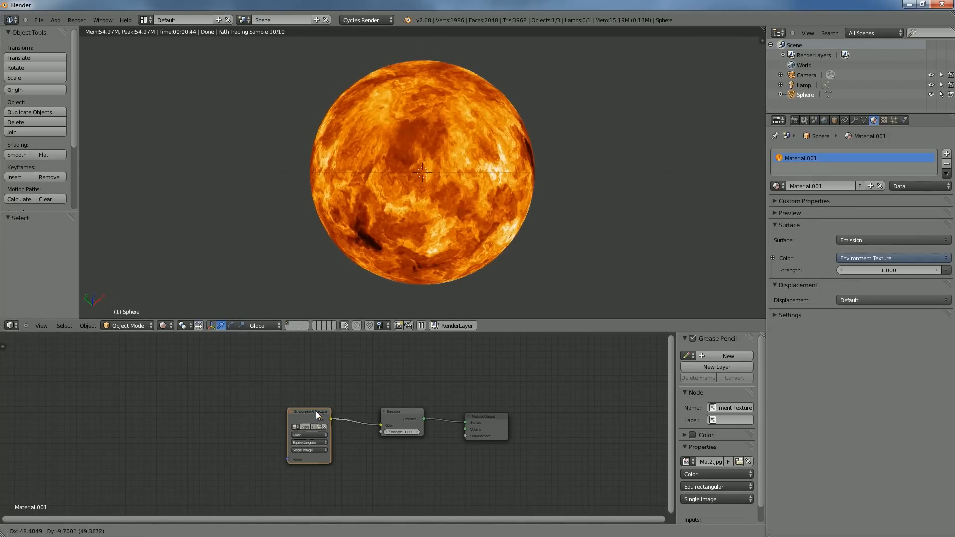
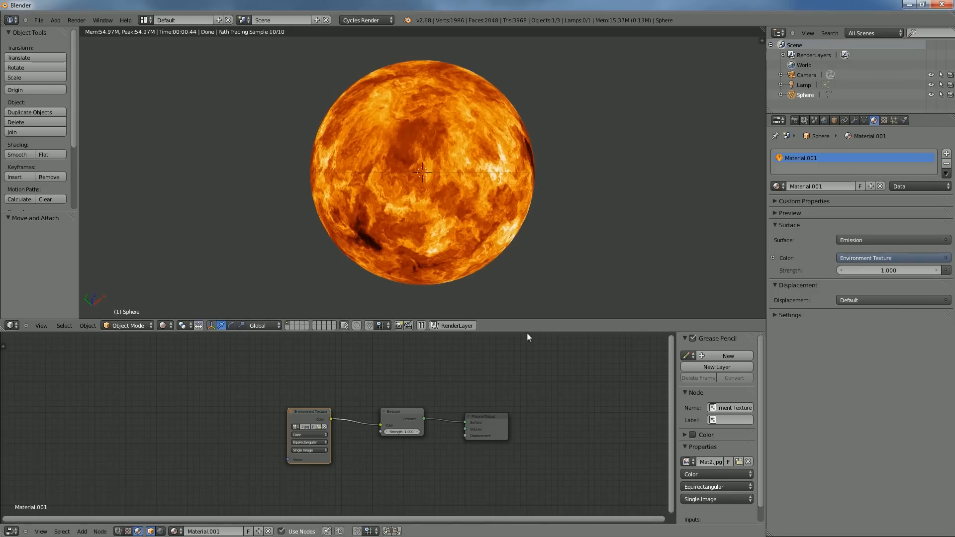
Enlarge the 3D viewport, split it into two side-by-side areas, and make the new one a UV/Image Editor.
{"action": "left_click_drag", "start_coordinate": [528, 333], "coordinate": [528, 368]}
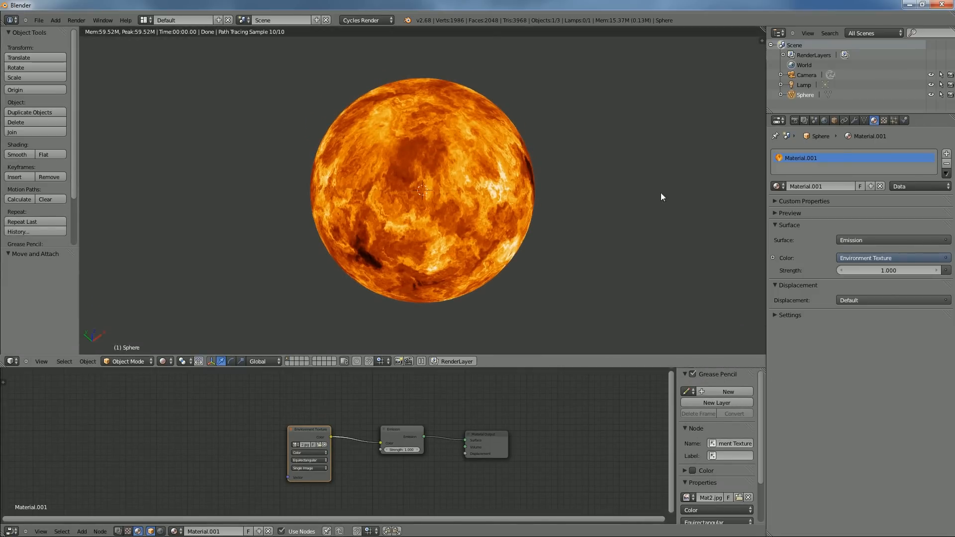
{"action": "left_click_drag", "start_coordinate": [762, 40], "coordinate": [392, 67]}
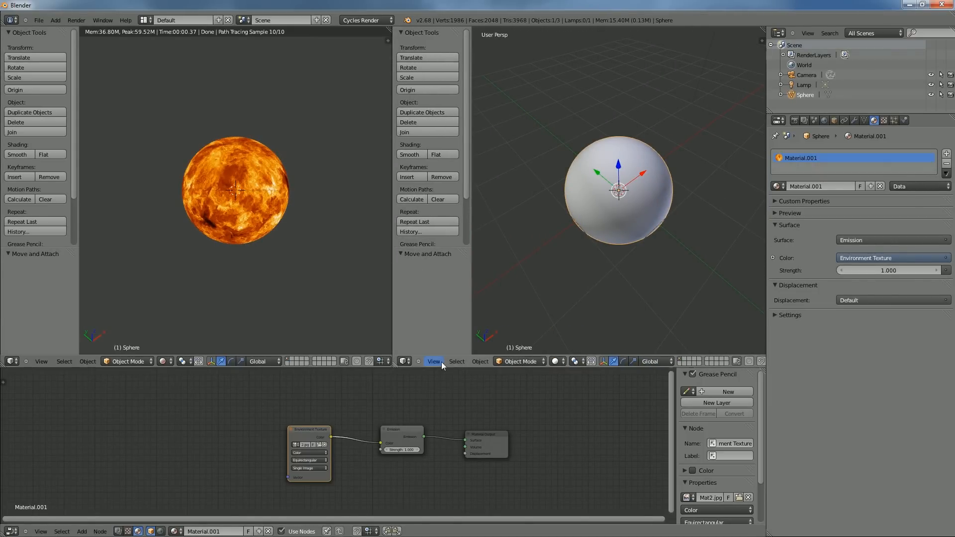
{"action": "left_click", "coordinate": [407, 360]}
{"action": "left_click", "coordinate": [428, 291]}
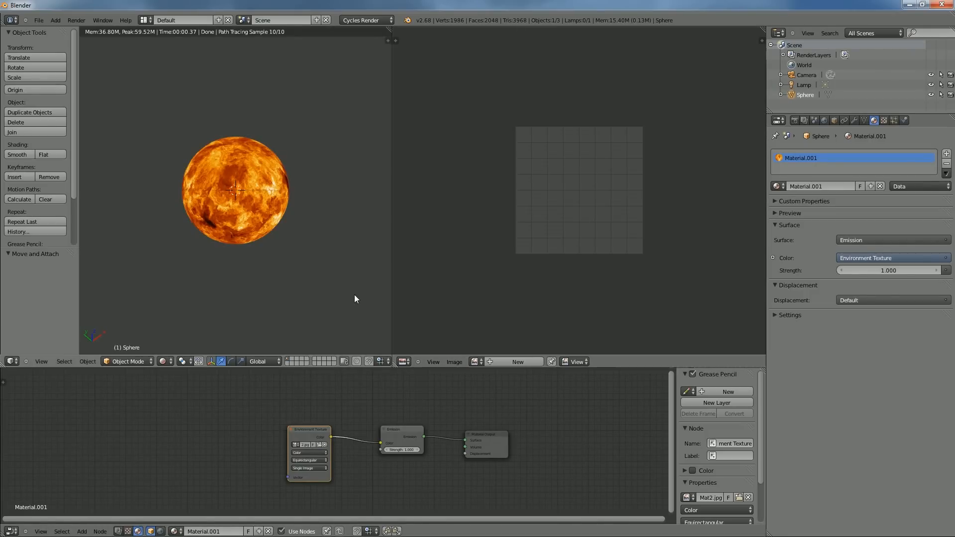
Display sunMat2.jpg in the UV/Image Editor and fit the whole image in view.
{"action": "left_click", "coordinate": [474, 362]}
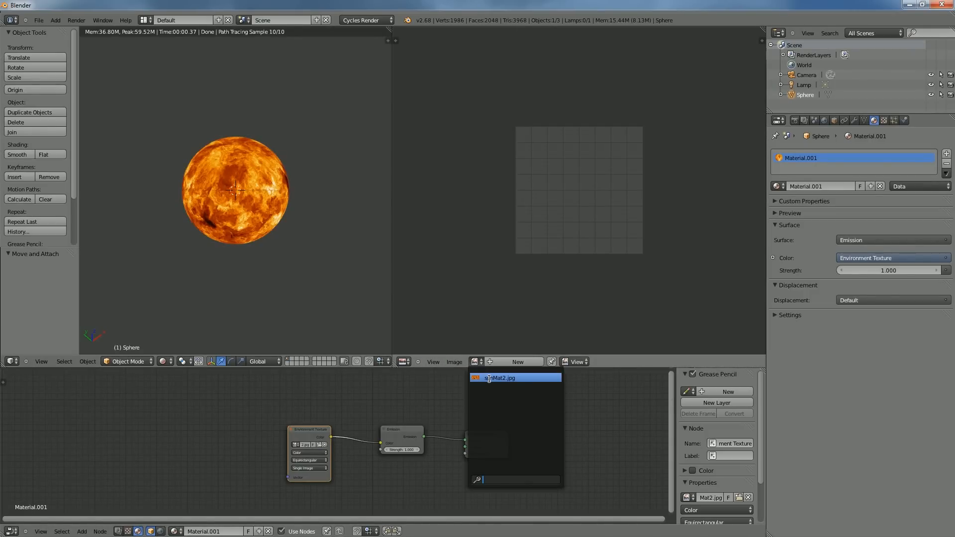
{"action": "left_click", "coordinate": [489, 378]}
{"action": "scroll", "coordinate": [539, 266], "scroll_direction": "down", "scroll_amount": 4}
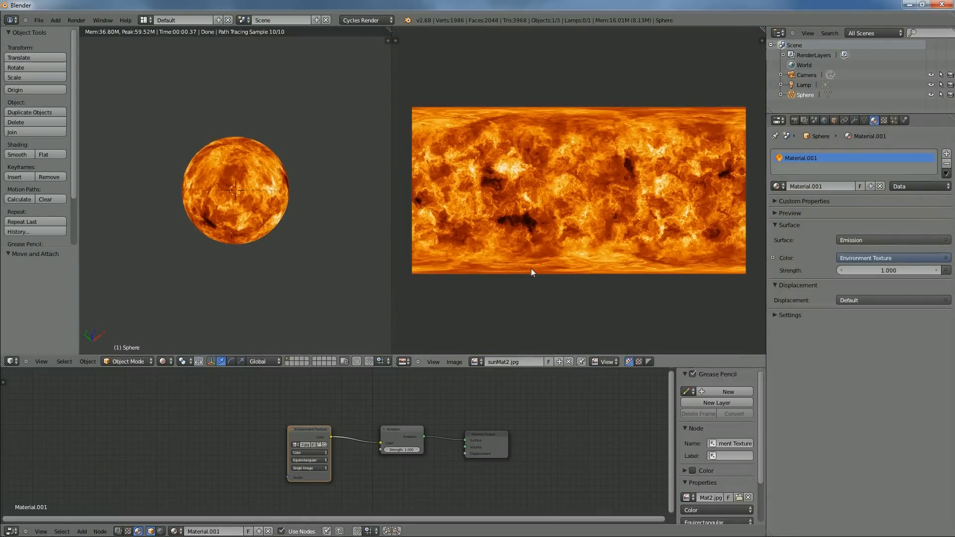
{"action": "scroll", "coordinate": [565, 281], "scroll_direction": "down", "scroll_amount": 1}
{"action": "left_click_drag", "start_coordinate": [544, 314], "coordinate": [520, 317]}
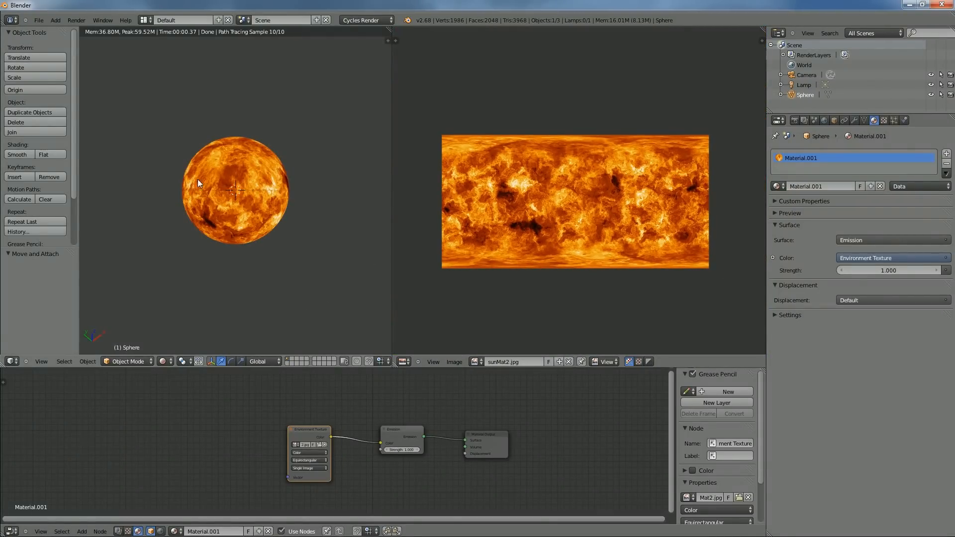
Unwrap the whole sphere mesh with Sphere Projection from the front orthographic view in solid shading.
{"action": "key", "text": "shift+z"}
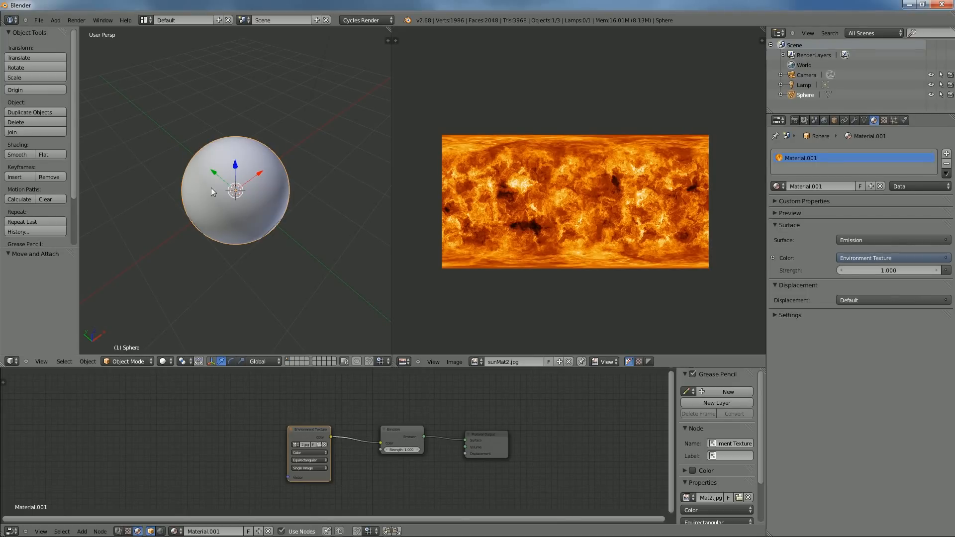
{"action": "left_click_drag", "start_coordinate": [264, 174], "coordinate": [265, 151]}
{"action": "key", "text": "KP_1"}
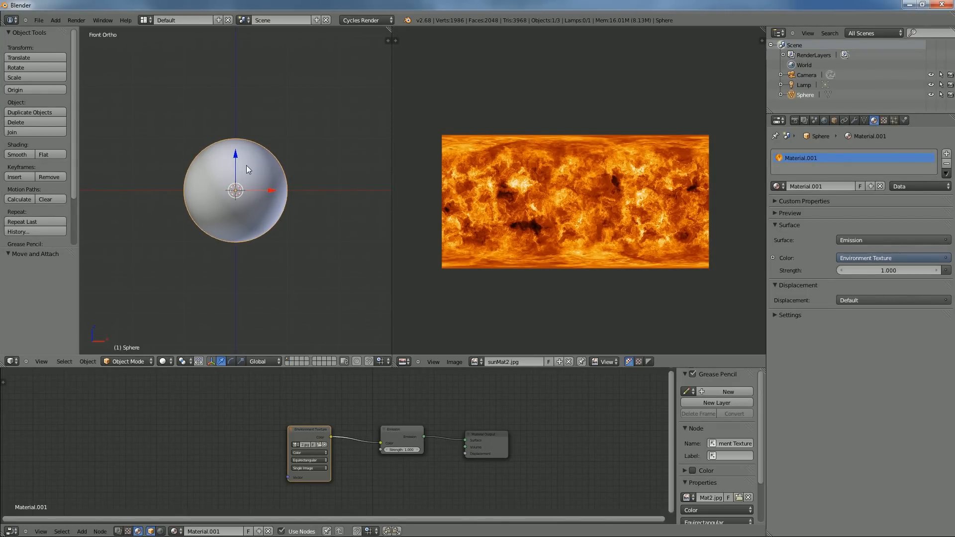
{"action": "key", "text": "Tab"}
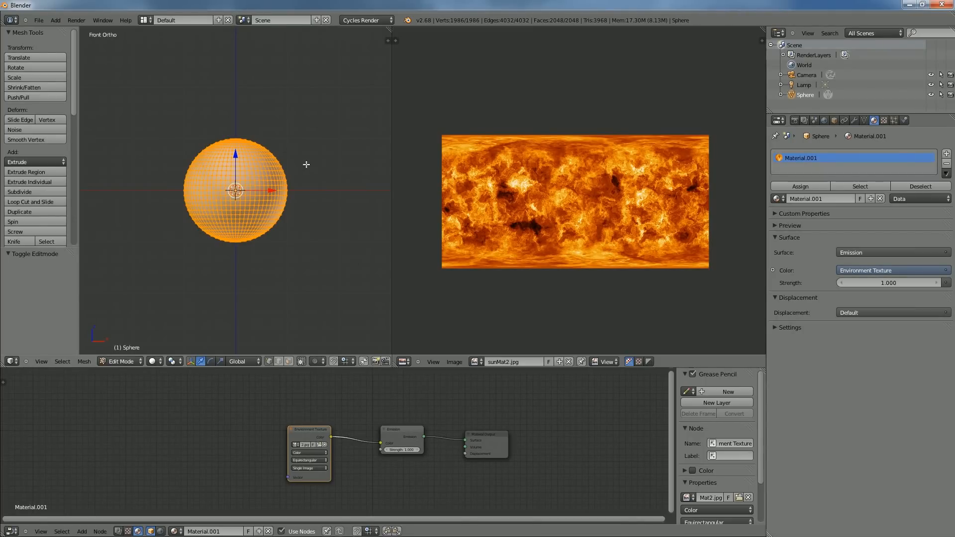
{"action": "key", "text": "u"}
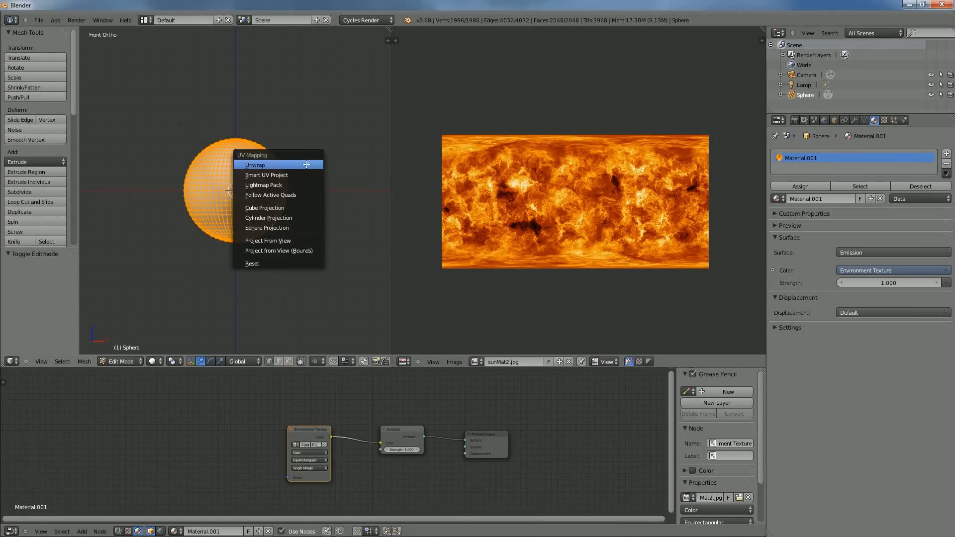
{"action": "left_click", "coordinate": [292, 231]}
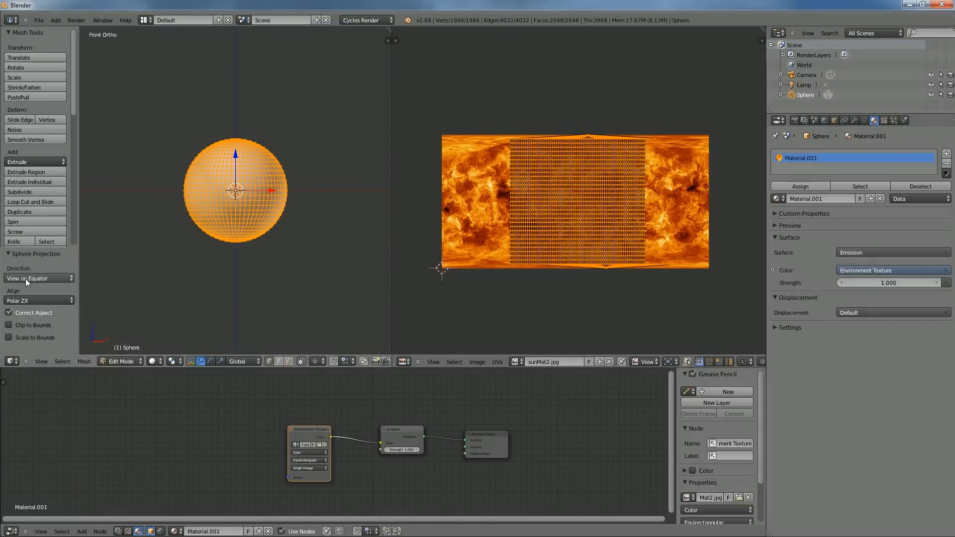
Set the sphere projection's direction to View on Poles and enable Scale to Bounds.
{"action": "scroll", "coordinate": [35, 149], "scroll_direction": "down", "scroll_amount": 2}
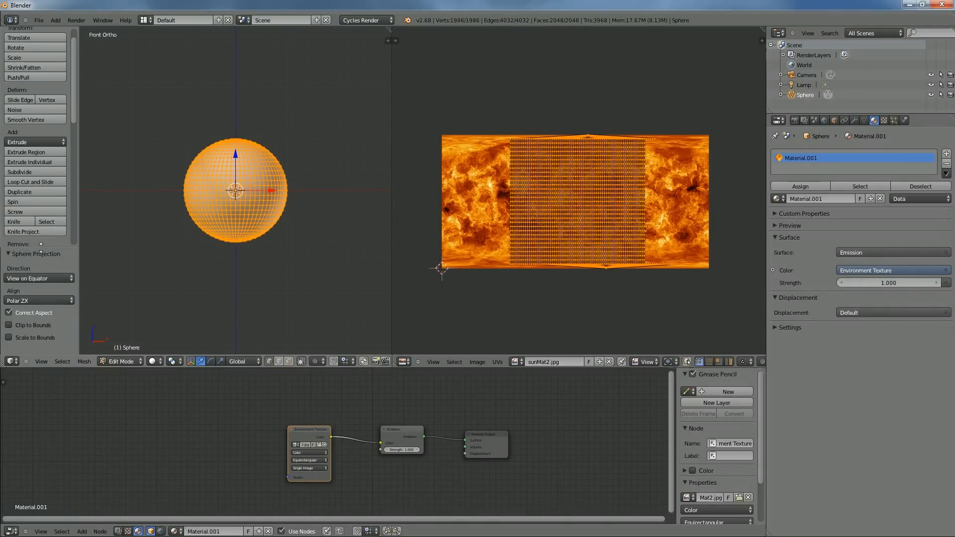
{"action": "left_click", "coordinate": [23, 279]}
{"action": "left_click", "coordinate": [33, 255]}
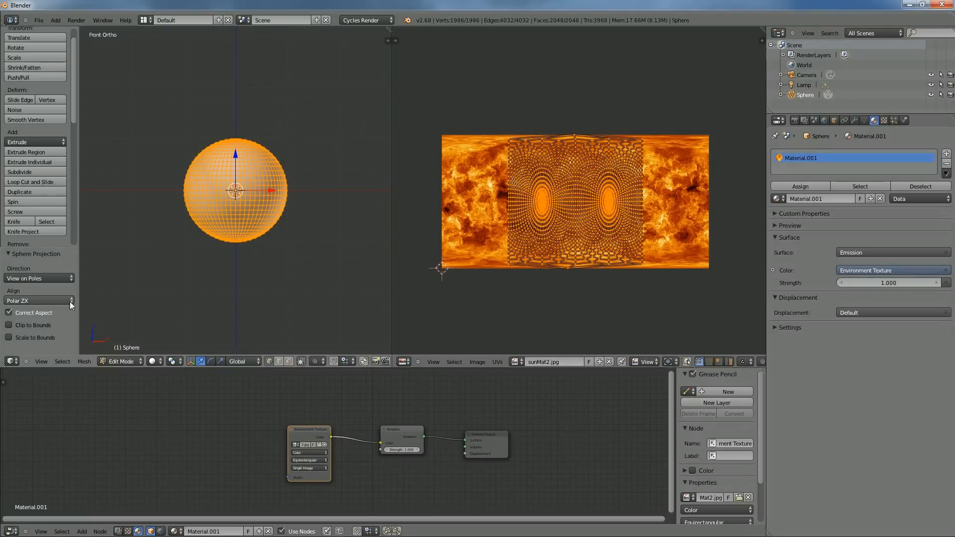
{"action": "left_click", "coordinate": [37, 337]}
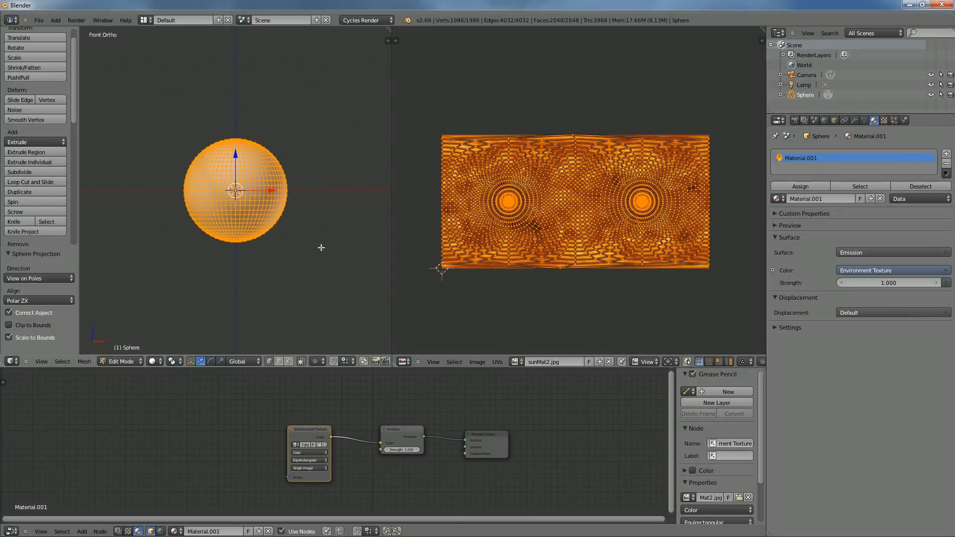
Try the Polar ZY alignment for the sphere projection and set it back to Polar ZX.
{"action": "left_click", "coordinate": [18, 300]}
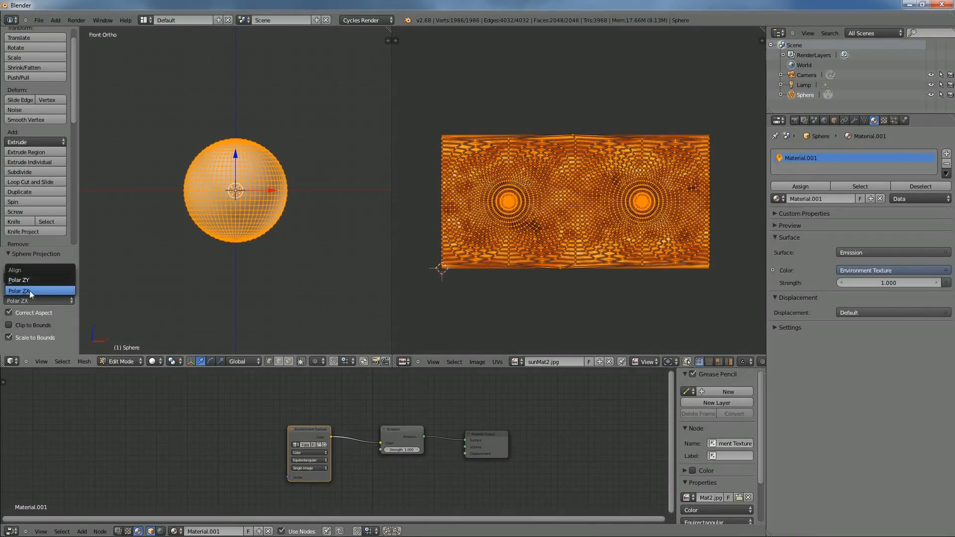
{"action": "left_click", "coordinate": [20, 280]}
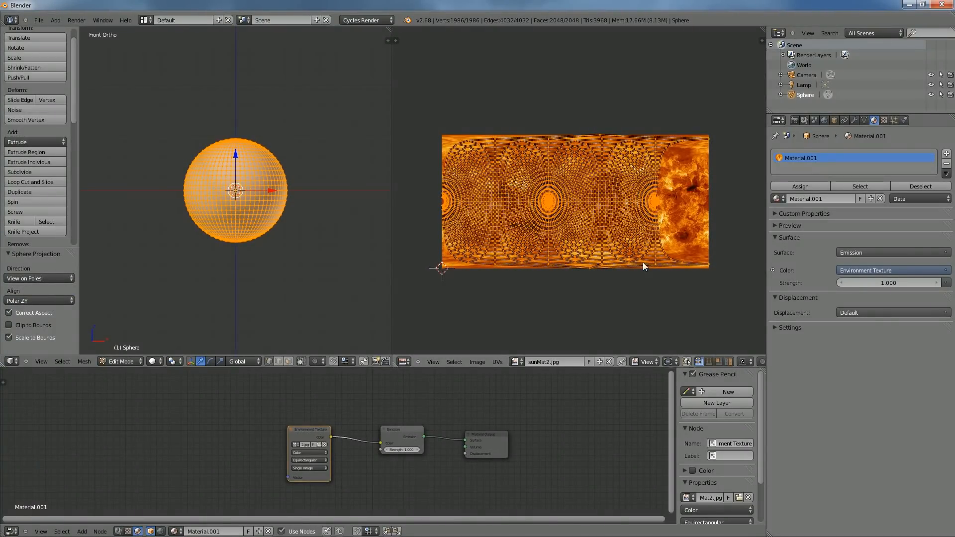
{"action": "left_click", "coordinate": [49, 278]}
{"action": "left_click", "coordinate": [46, 302]}
{"action": "left_click", "coordinate": [45, 312]}
{"action": "left_click", "coordinate": [56, 300]}
{"action": "left_click", "coordinate": [20, 291]}
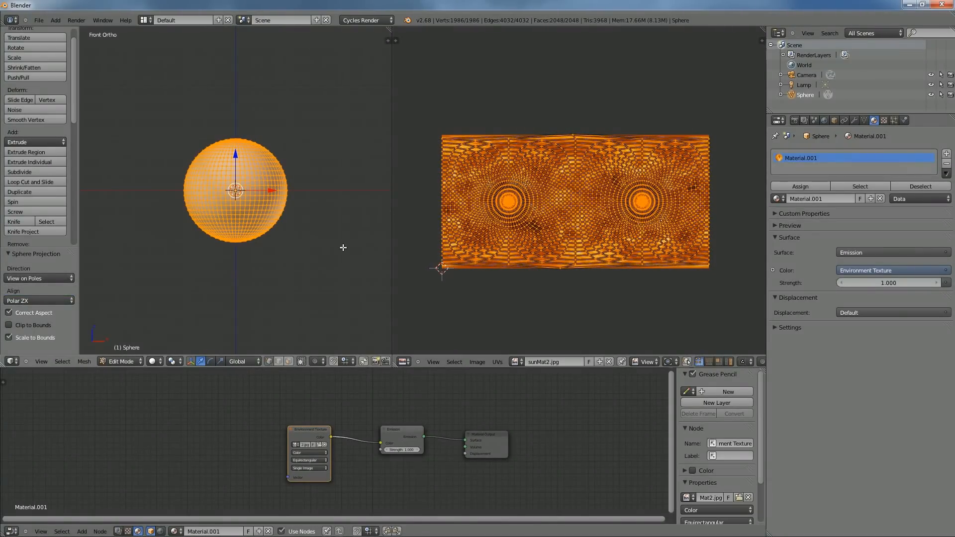
Deselect all UVs and examine how the layout's edges line up with the texture's borders.
{"action": "scroll", "coordinate": [503, 195], "scroll_direction": "up", "scroll_amount": 5}
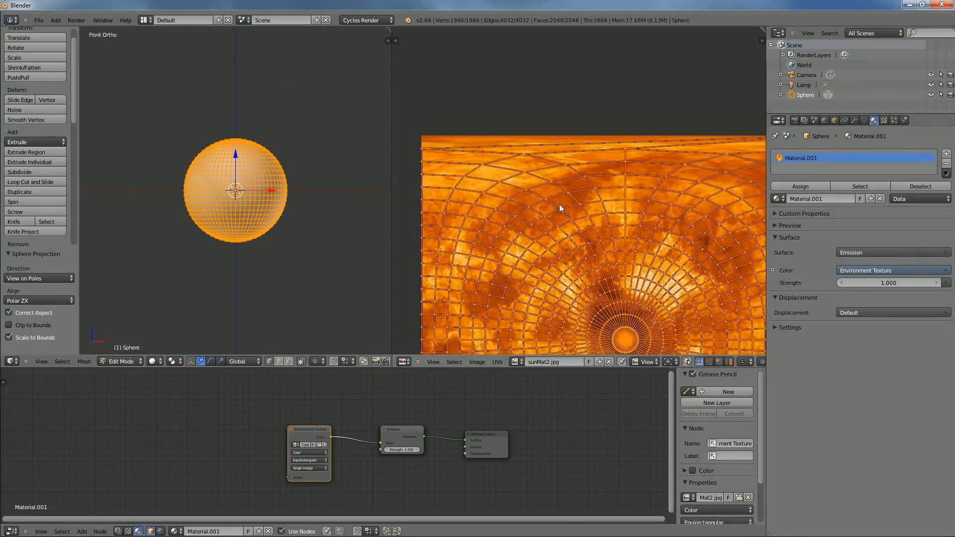
{"action": "key", "text": "a"}
{"action": "scroll", "coordinate": [567, 214], "scroll_direction": "up", "scroll_amount": 3}
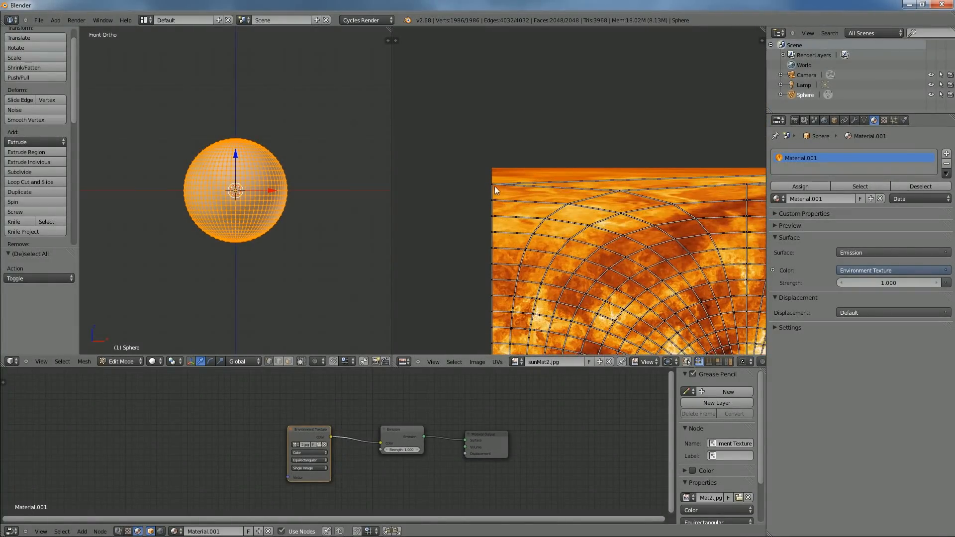
{"action": "scroll", "coordinate": [664, 200], "scroll_direction": "down", "scroll_amount": 2}
{"action": "left_click_drag", "start_coordinate": [670, 194], "coordinate": [484, 168]}
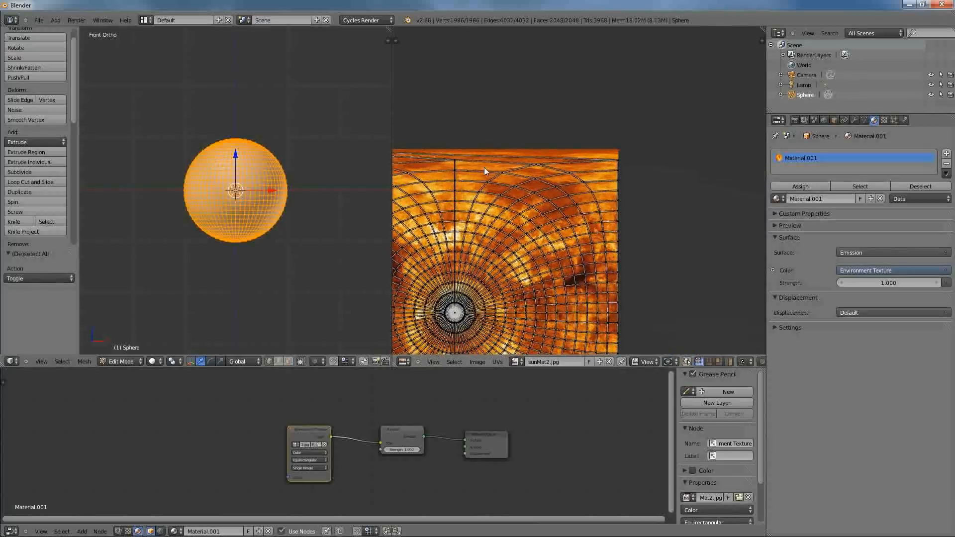
{"action": "left_click_drag", "start_coordinate": [542, 284], "coordinate": [722, 122]}
Leave Edit Mode and switch the sphere's viewport shading to Rendered.
{"action": "key", "text": "Tab"}
{"action": "left_click", "coordinate": [166, 362]}
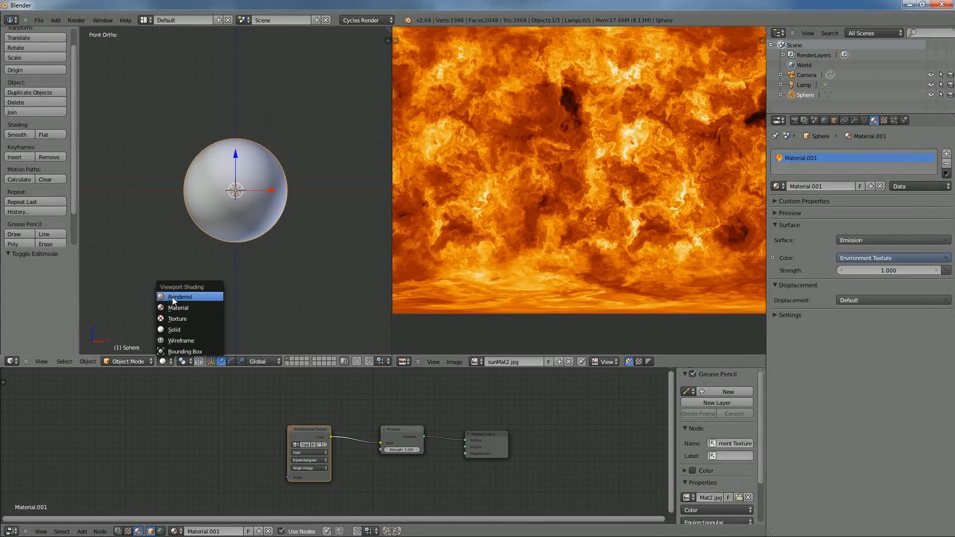
{"action": "left_click", "coordinate": [172, 296]}
Add an Image Texture node and place it directly above the Environment Texture node.
{"action": "mouse_move", "coordinate": [326, 402]}
{"action": "left_mouse_down"}
{"action": "mouse_move", "coordinate": [388, 390]}
{"action": "mouse_move", "coordinate": [211, 400]}
{"action": "mouse_move", "coordinate": [215, 428]}
{"action": "left_mouse_up"}
{"action": "key", "text": "shift+a"}
{"action": "mouse_move", "coordinate": [216, 426]}
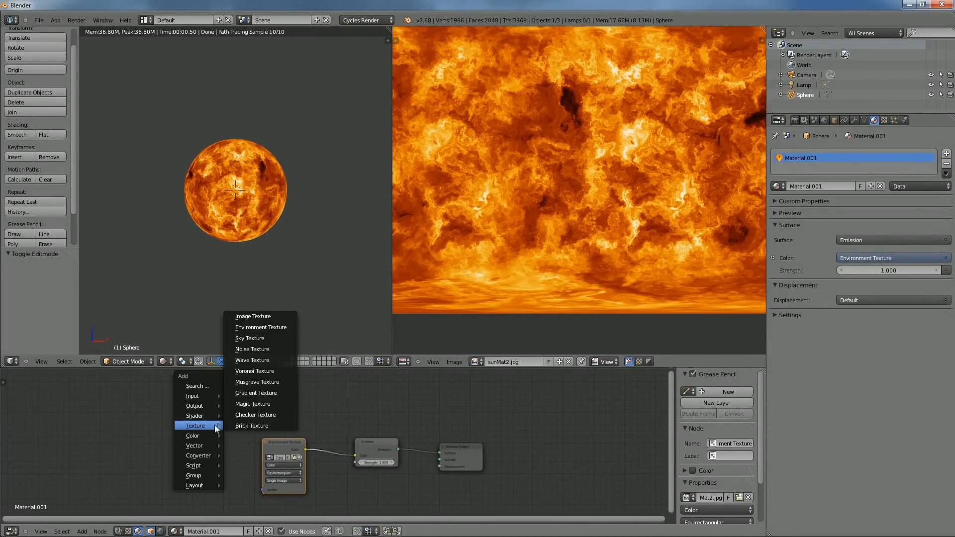
{"action": "left_click", "coordinate": [259, 320]}
{"action": "left_click", "coordinate": [275, 414]}
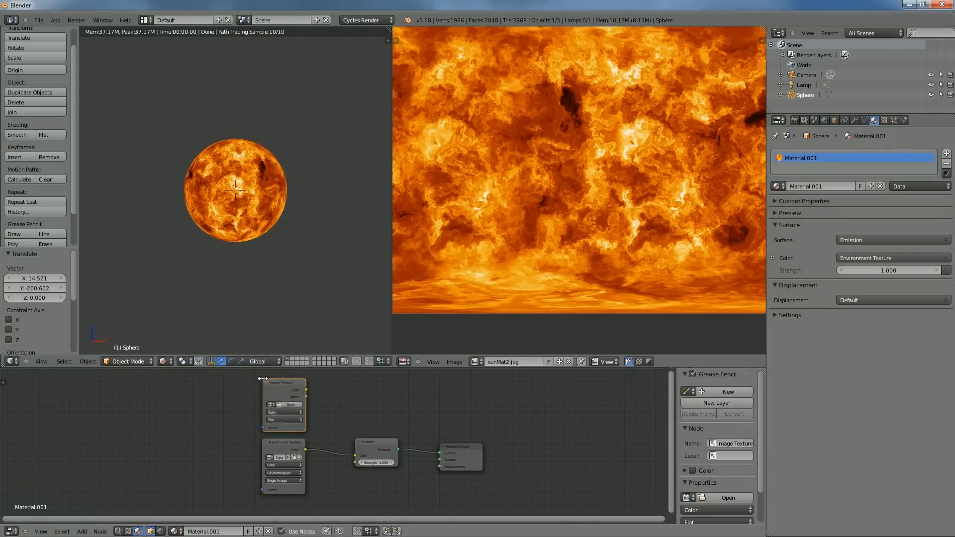
Add a Texture Coordinate node and place it to the left of the Image Texture node.
{"action": "key", "text": "shift+a"}
{"action": "mouse_move", "coordinate": [209, 388]}
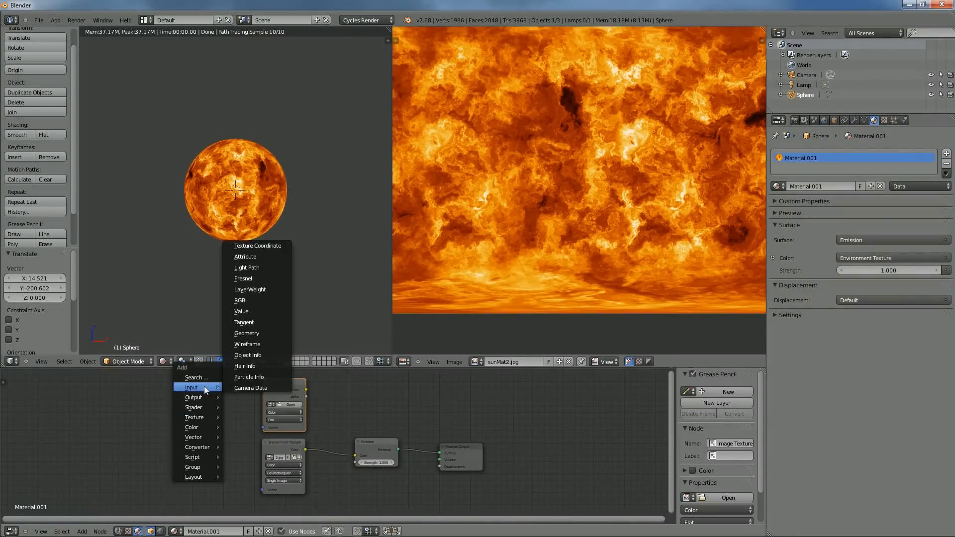
{"action": "left_click", "coordinate": [257, 245]}
{"action": "left_click", "coordinate": [213, 404]}
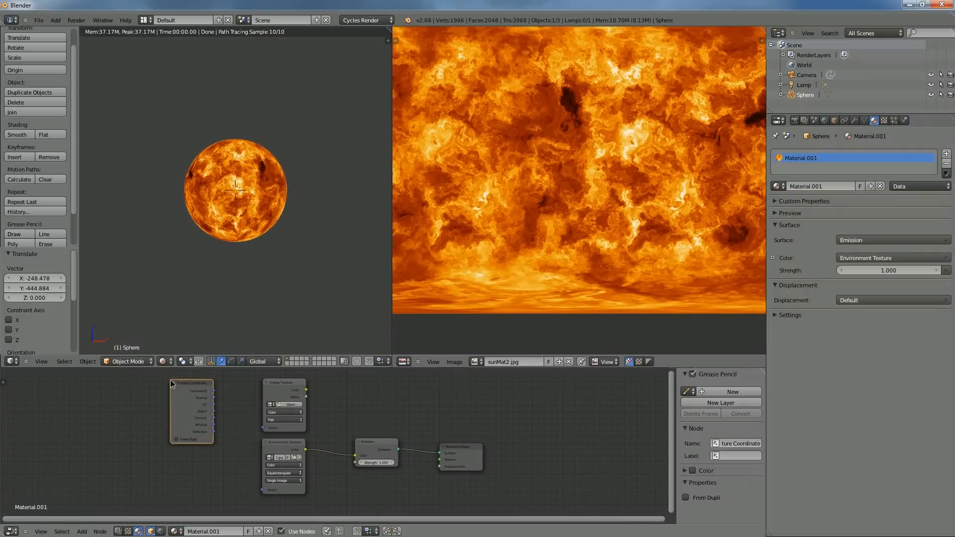
Link the UV output to the Image Texture's Vector and its Color to the Emission Color, and load sunMat2.jpg in it.
{"action": "left_click_drag", "start_coordinate": [213, 404], "coordinate": [263, 427]}
{"action": "left_click_drag", "start_coordinate": [306, 389], "coordinate": [355, 456]}
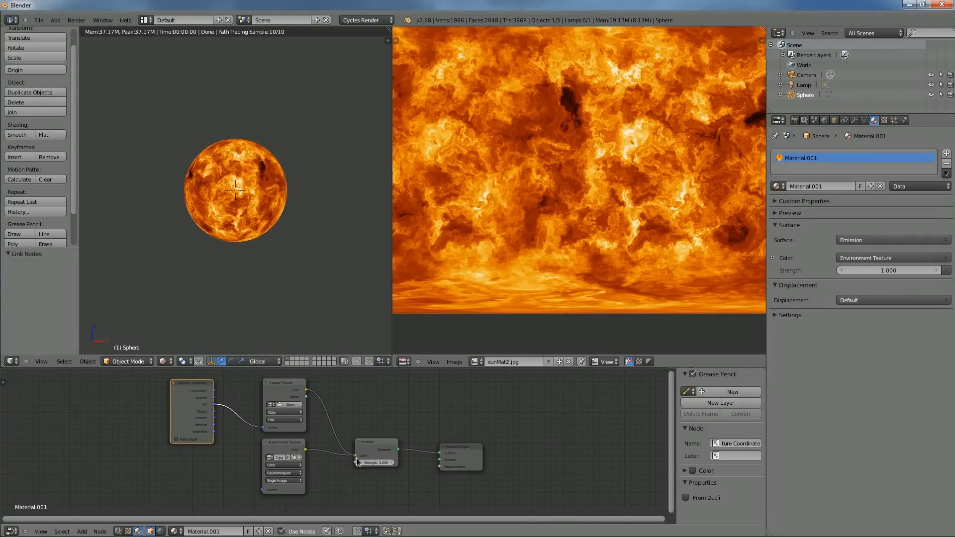
{"action": "left_click", "coordinate": [276, 405]}
{"action": "left_click", "coordinate": [292, 417]}
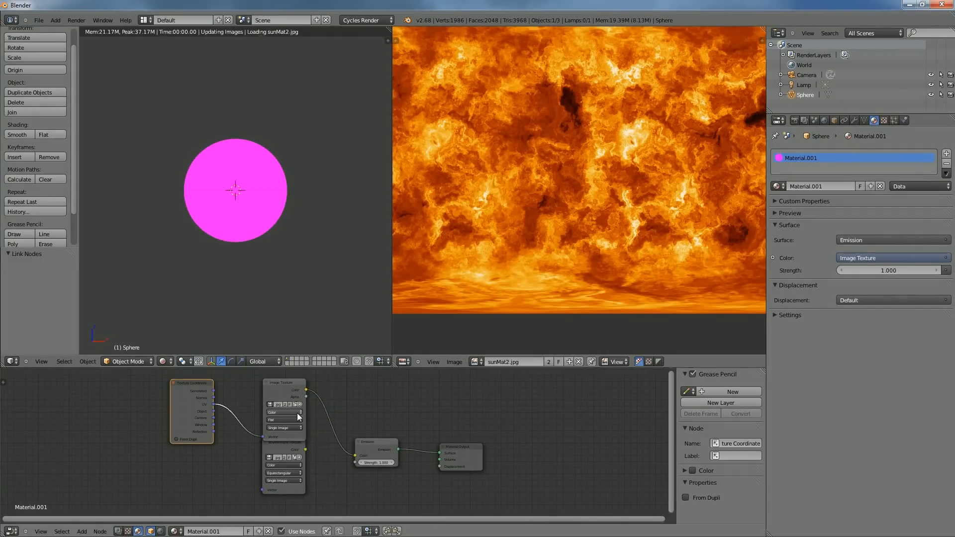
Examine the rendered sphere's surface up close for seams and compare it with the texture's borders.
{"action": "scroll", "coordinate": [222, 187], "scroll_direction": "up", "scroll_amount": 10}
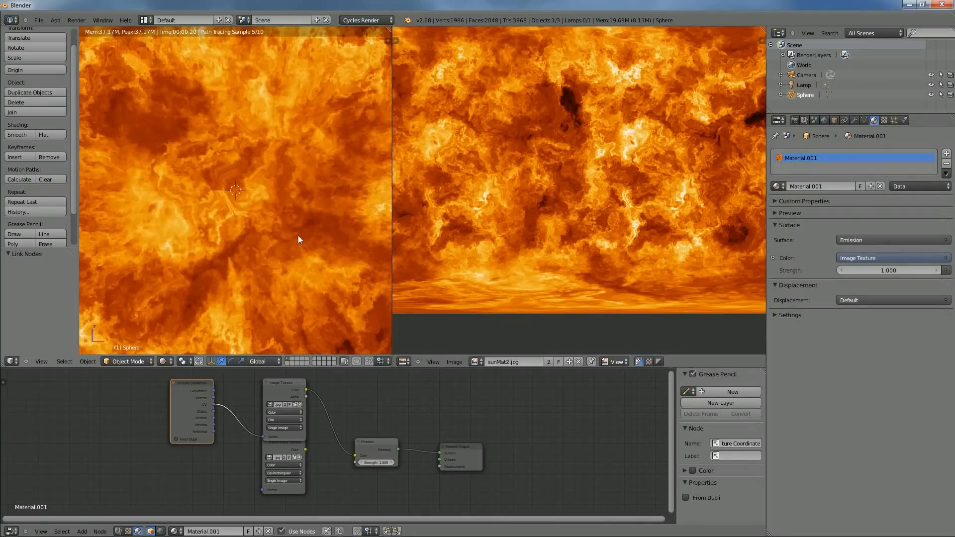
{"action": "left_click_drag", "start_coordinate": [360, 248], "coordinate": [365, 248]}
{"action": "scroll", "coordinate": [552, 204], "scroll_direction": "down", "scroll_amount": 1}
{"action": "left_click_drag", "start_coordinate": [490, 136], "coordinate": [615, 217]}
{"action": "left_click_drag", "start_coordinate": [305, 181], "coordinate": [304, 216]}
{"action": "mouse_move", "coordinate": [241, 222]}
{"action": "left_mouse_down"}
{"action": "mouse_move", "coordinate": [266, 225]}
{"action": "mouse_move", "coordinate": [246, 228]}
{"action": "left_mouse_up"}
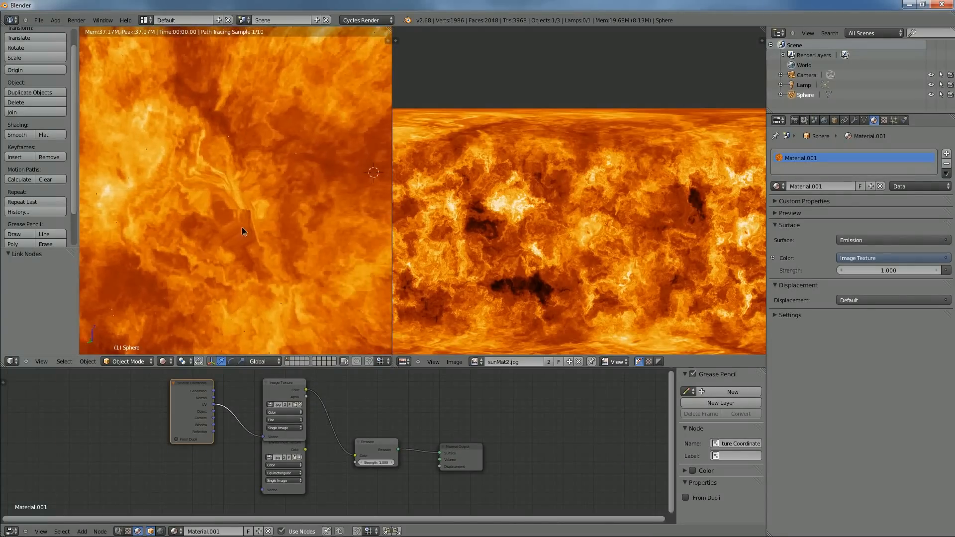
{"action": "left_click_drag", "start_coordinate": [426, 139], "coordinate": [493, 160]}
{"action": "scroll", "coordinate": [264, 214], "scroll_direction": "down", "scroll_amount": 2}
{"action": "scroll", "coordinate": [247, 235], "scroll_direction": "up", "scroll_amount": 4}
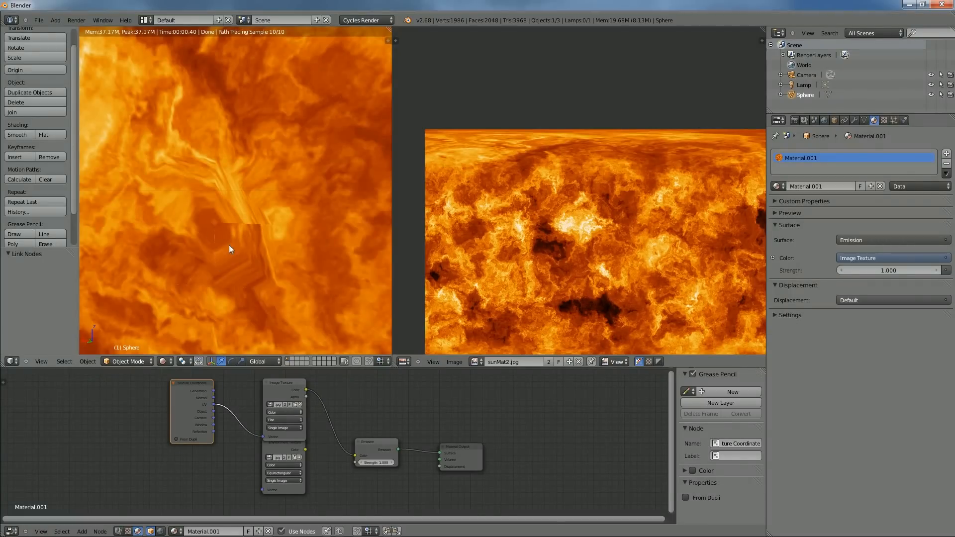
{"action": "scroll", "coordinate": [276, 223], "scroll_direction": "down", "scroll_amount": 4}
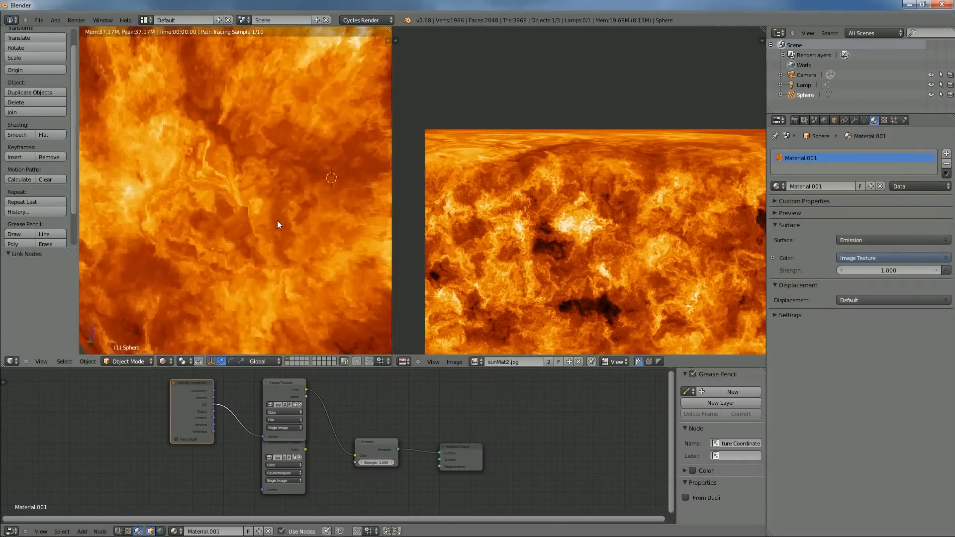
Enter the sphere's Edit Mode in Solid shading, check the layout's edges against the texture, and enable proportional editing.
{"action": "key", "text": "Tab"}
{"action": "key", "text": "z"}
{"action": "key", "text": "z"}
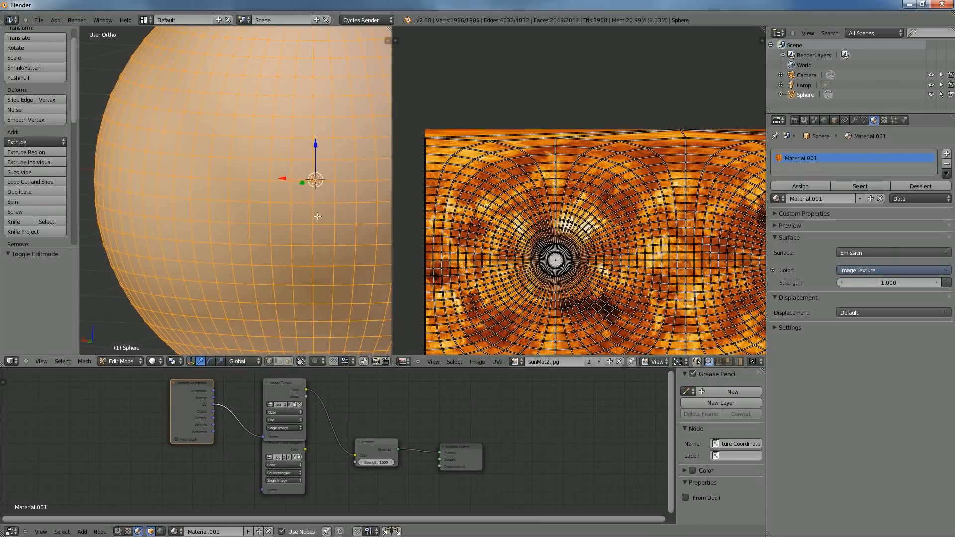
{"action": "left_click_drag", "start_coordinate": [317, 216], "coordinate": [243, 222]}
{"action": "left_click_drag", "start_coordinate": [482, 167], "coordinate": [517, 212]}
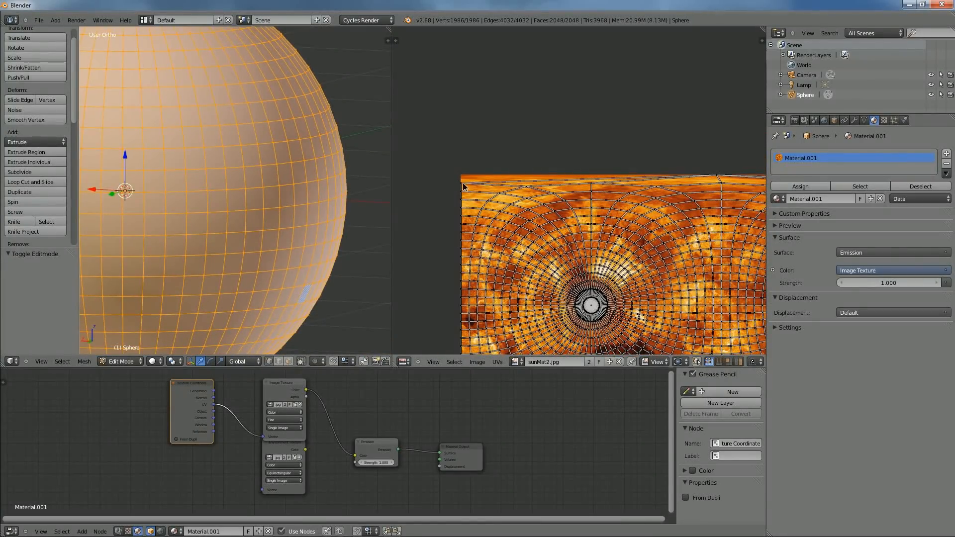
{"action": "left_click_drag", "start_coordinate": [622, 230], "coordinate": [216, 248]}
{"action": "scroll", "coordinate": [215, 248], "scroll_direction": "down", "scroll_amount": 1}
{"action": "left_click_drag", "start_coordinate": [518, 217], "coordinate": [785, 213]}
{"action": "left_click_drag", "start_coordinate": [507, 254], "coordinate": [609, 250]}
{"action": "key", "text": "o"}
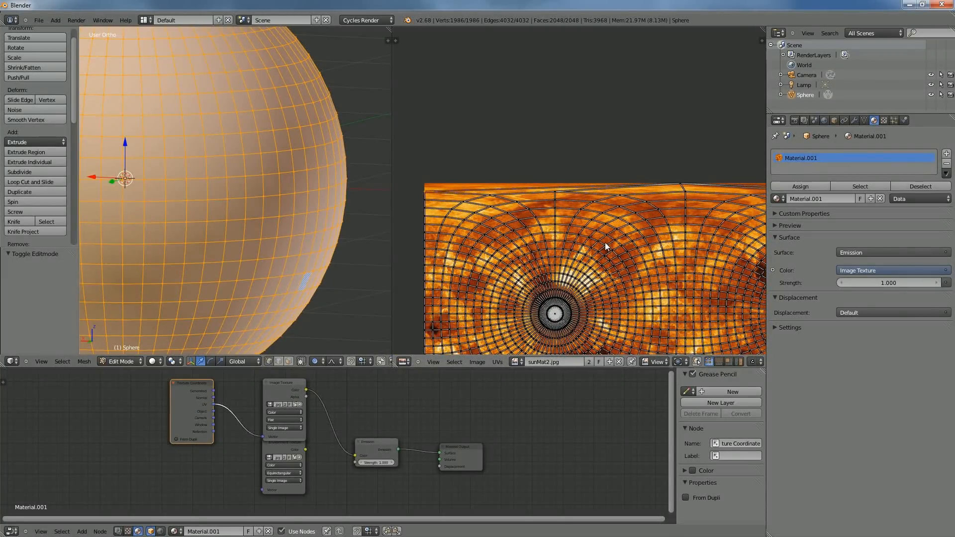
{"action": "key", "text": "a"}
{"action": "key", "text": "g"}
{"action": "right_click", "coordinate": [602, 241]}
{"action": "key", "text": "a"}
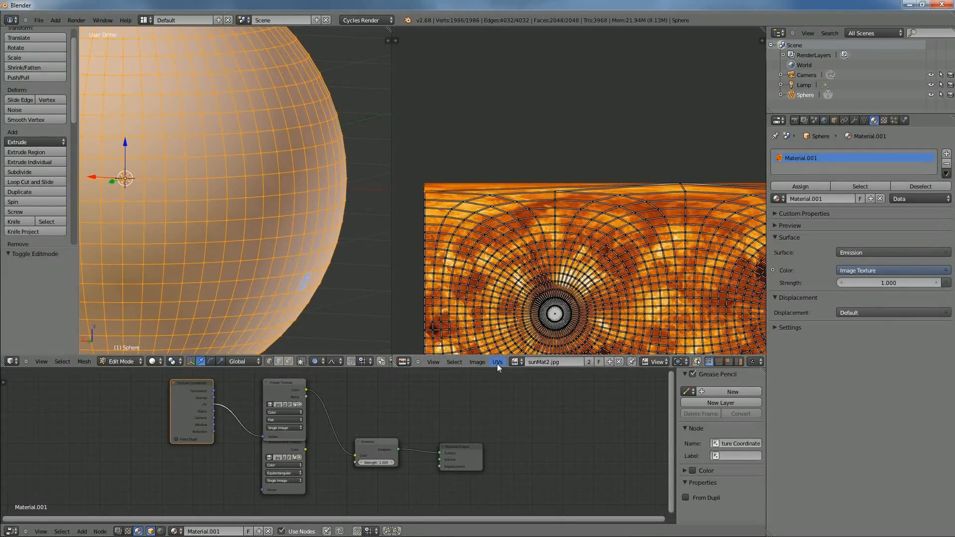
{"action": "key", "text": "g"}
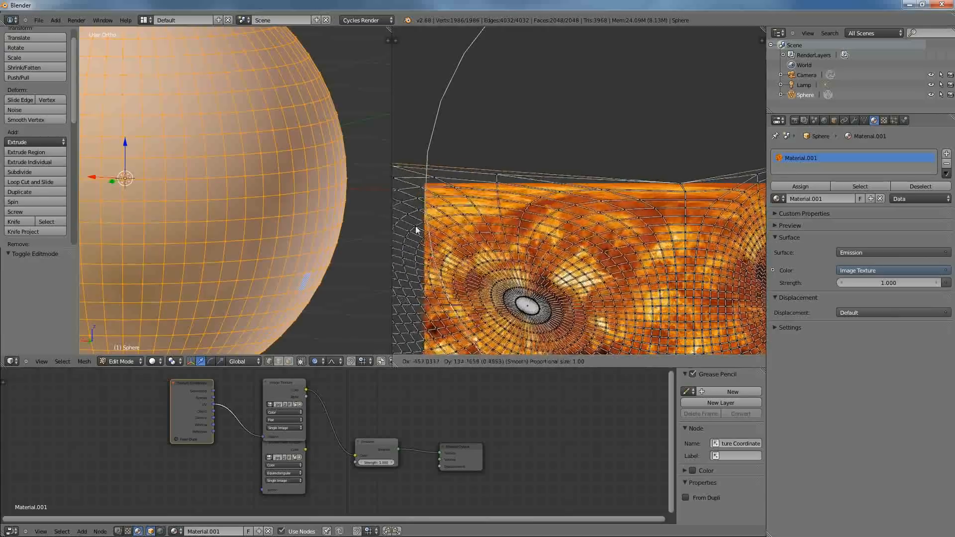
{"action": "right_click", "coordinate": [542, 298]}
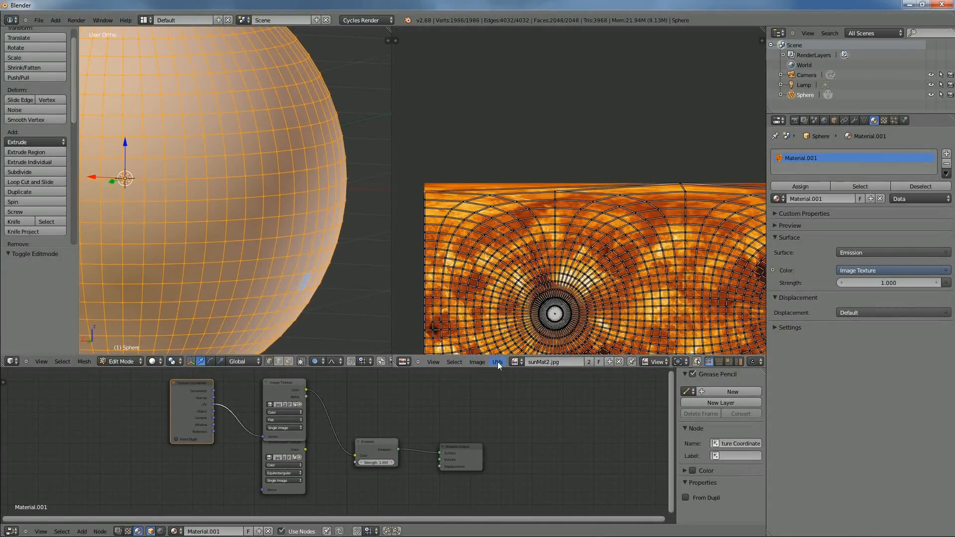
Enable Constrain to Image Bounds and move the UVs up 0.031 with proportional editing to fill the texture's upper border.
{"action": "left_click", "coordinate": [497, 362]}
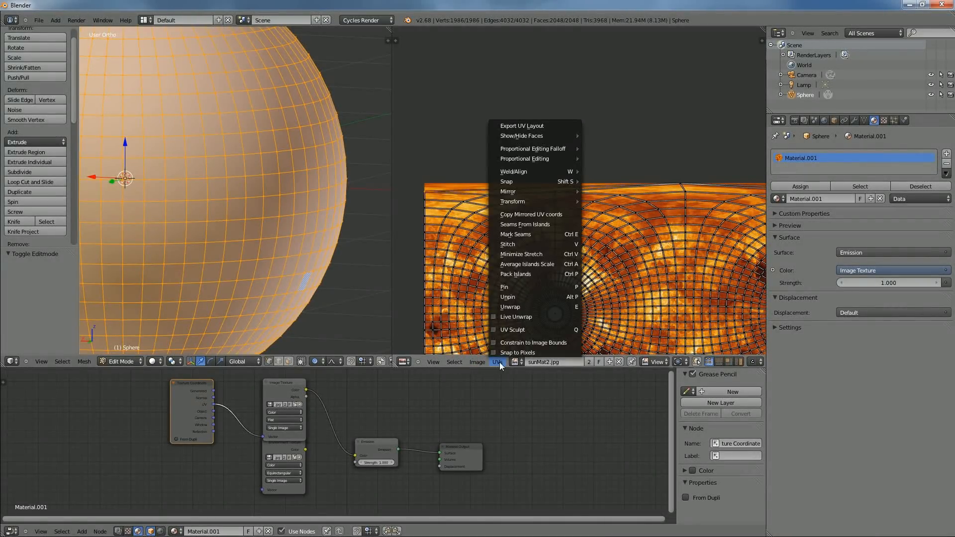
{"action": "left_click", "coordinate": [527, 345]}
{"action": "key", "text": "g"}
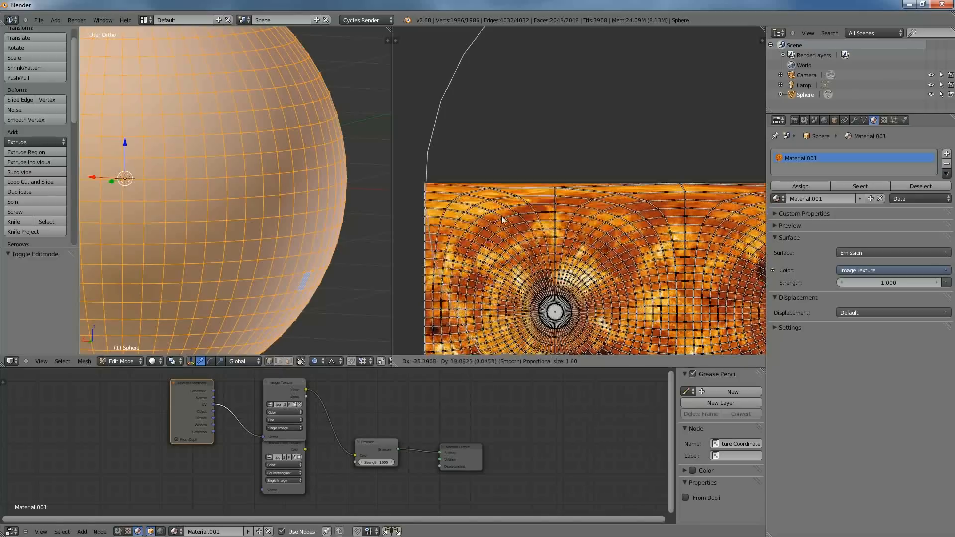
{"action": "scroll", "coordinate": [499, 223], "scroll_direction": "down", "scroll_amount": 2}
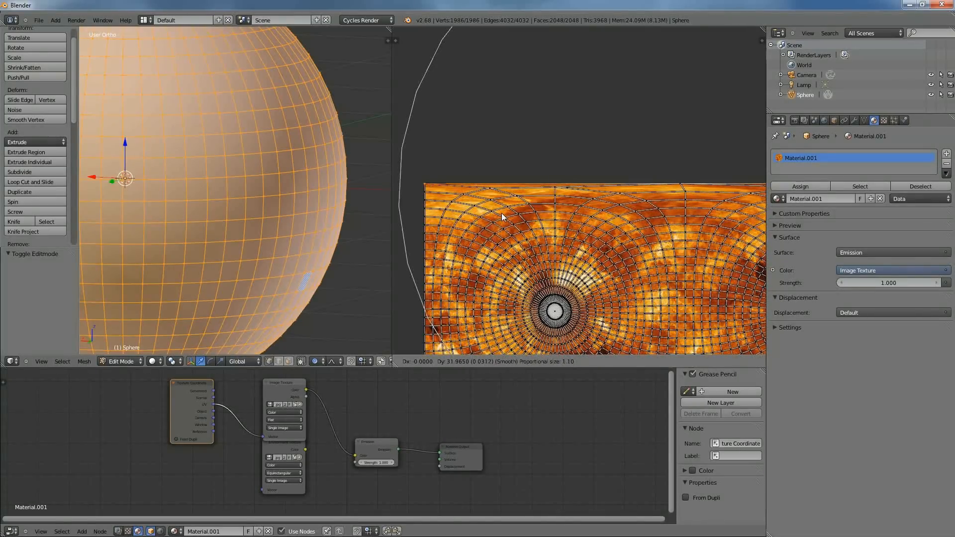
{"action": "scroll", "coordinate": [503, 226], "scroll_direction": "down", "scroll_amount": 1}
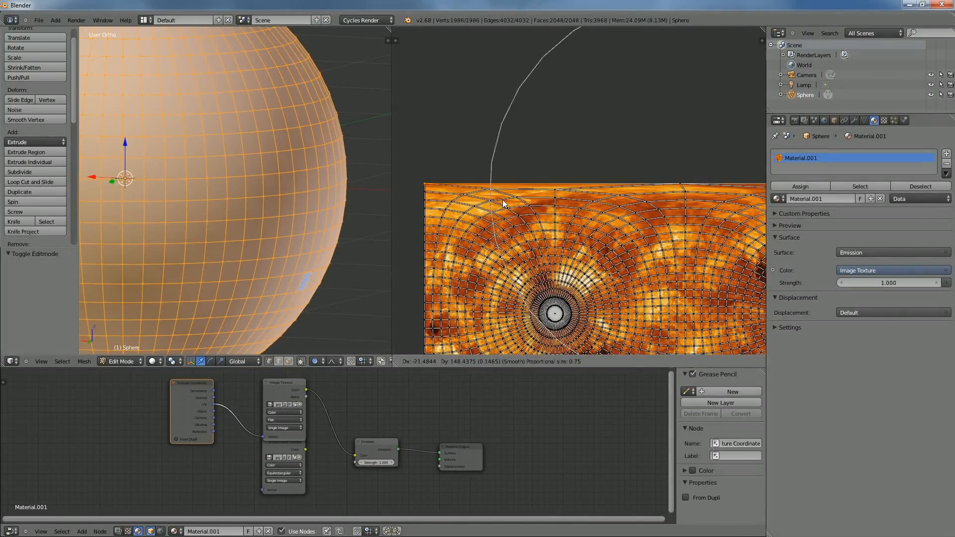
{"action": "left_click", "coordinate": [496, 258]}
{"action": "key", "text": "g"}
{"action": "scroll", "coordinate": [510, 247], "scroll_direction": "down", "scroll_amount": 7}
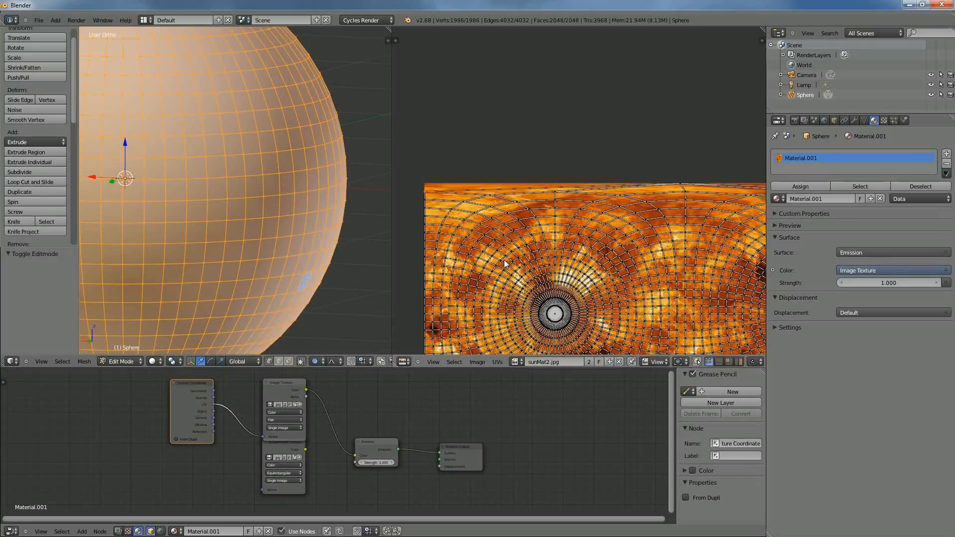
{"action": "scroll", "coordinate": [505, 251], "scroll_direction": "up", "scroll_amount": 2}
{"action": "scroll", "coordinate": [505, 248], "scroll_direction": "down", "scroll_amount": 2}
{"action": "left_click", "coordinate": [505, 247]}
Move the UVs down 0.031 with proportional editing to fill the texture's lower border.
{"action": "left_click_drag", "start_coordinate": [641, 255], "coordinate": [616, 145]}
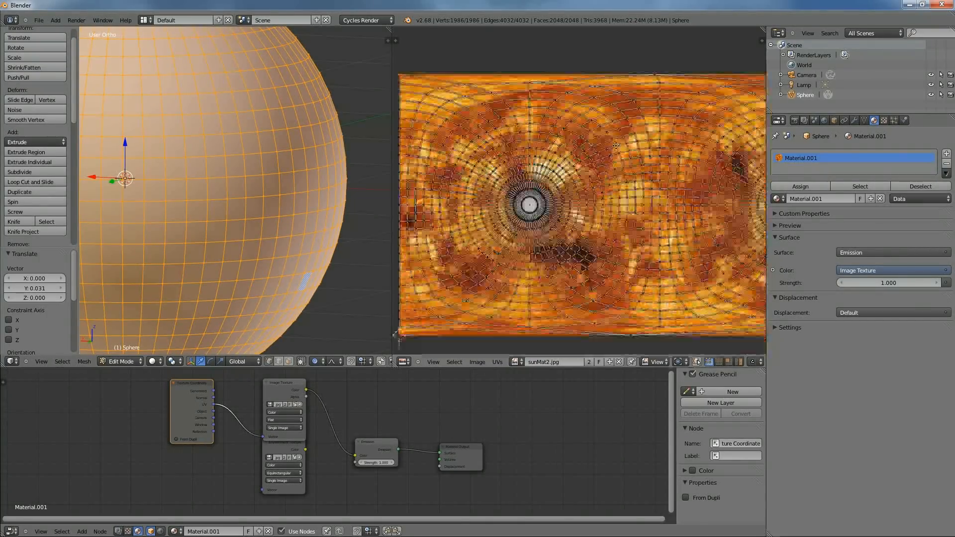
{"action": "left_click_drag", "start_coordinate": [398, 337], "coordinate": [467, 271]}
{"action": "left_click_drag", "start_coordinate": [577, 275], "coordinate": [283, 257]}
{"action": "left_click_drag", "start_coordinate": [632, 223], "coordinate": [822, 231]}
{"action": "left_click_drag", "start_coordinate": [557, 240], "coordinate": [670, 238]}
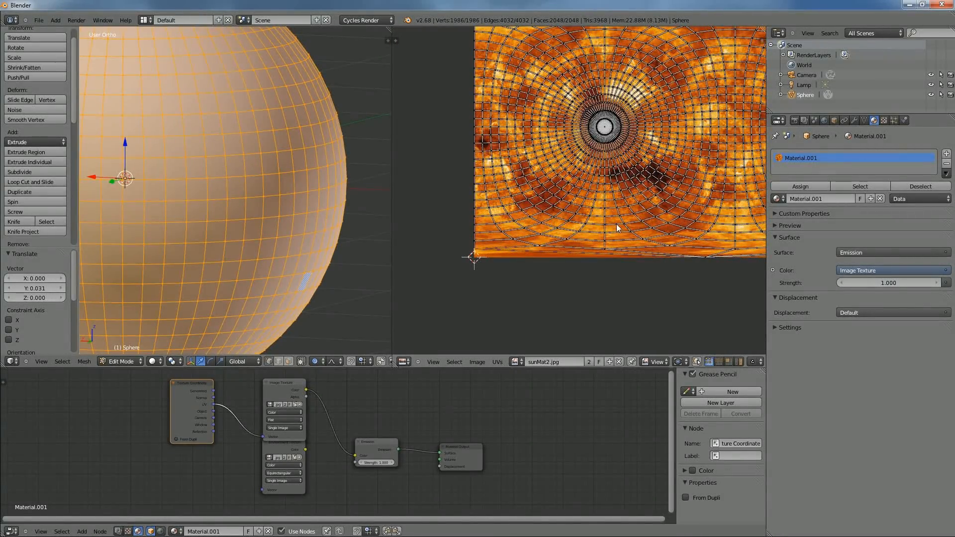
{"action": "key", "text": "g"}
{"action": "left_click", "coordinate": [612, 257]}
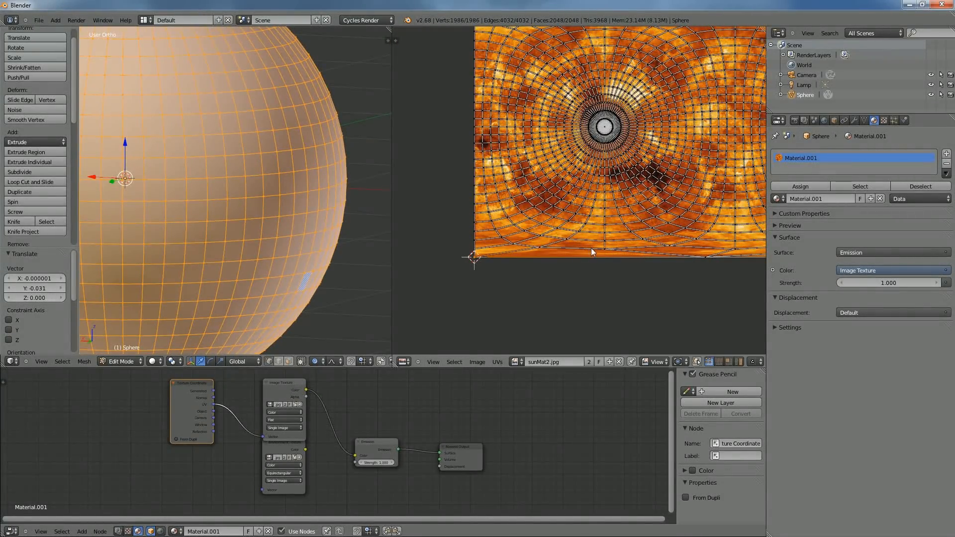
Return to Object Mode and set the viewport shading to Rendered.
{"action": "key", "text": "Tab"}
{"action": "left_click", "coordinate": [163, 363]}
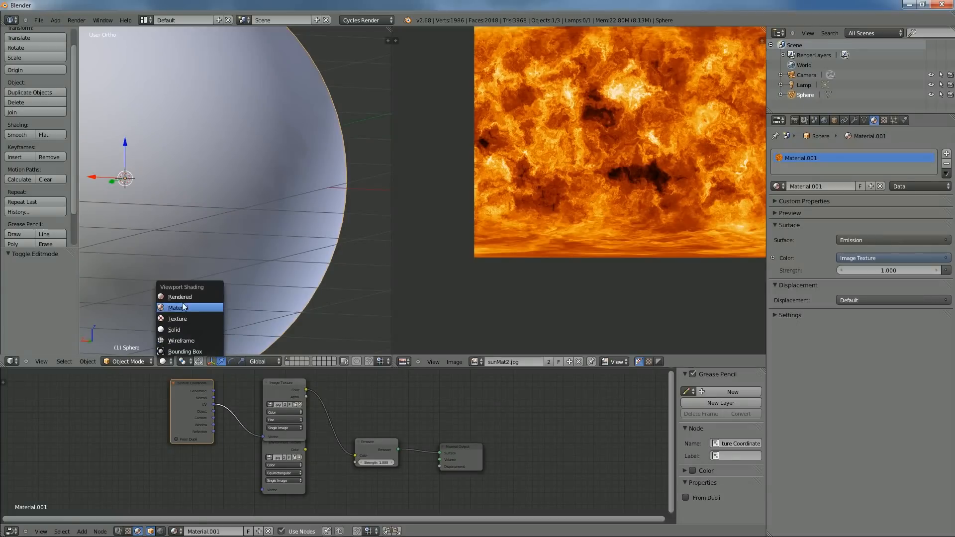
{"action": "left_click", "coordinate": [182, 297]}
Examine the rendered sphere from several angles and distances for remaining texture seams.
{"action": "scroll", "coordinate": [321, 249], "scroll_direction": "up", "scroll_amount": 3}
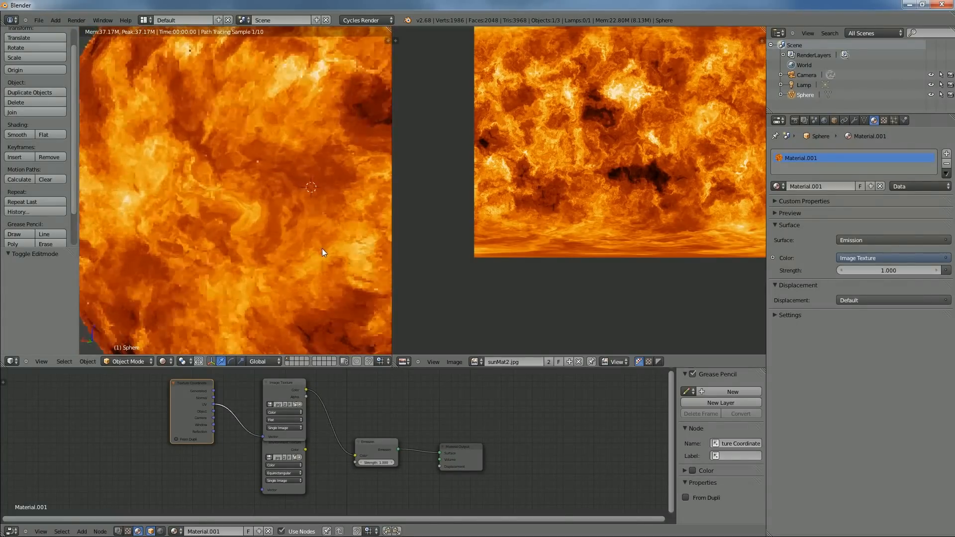
{"action": "scroll", "coordinate": [309, 249], "scroll_direction": "up", "scroll_amount": 1}
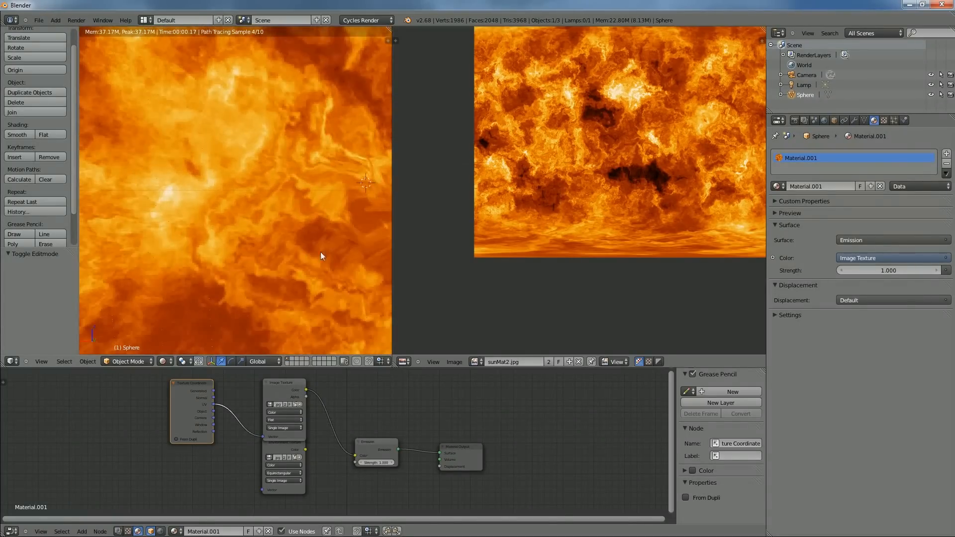
{"action": "left_click_drag", "start_coordinate": [320, 251], "coordinate": [217, 232]}
{"action": "scroll", "coordinate": [290, 202], "scroll_direction": "up", "scroll_amount": 1}
{"action": "scroll", "coordinate": [295, 220], "scroll_direction": "down", "scroll_amount": 4}
{"action": "scroll", "coordinate": [375, 237], "scroll_direction": "down", "scroll_amount": 3}
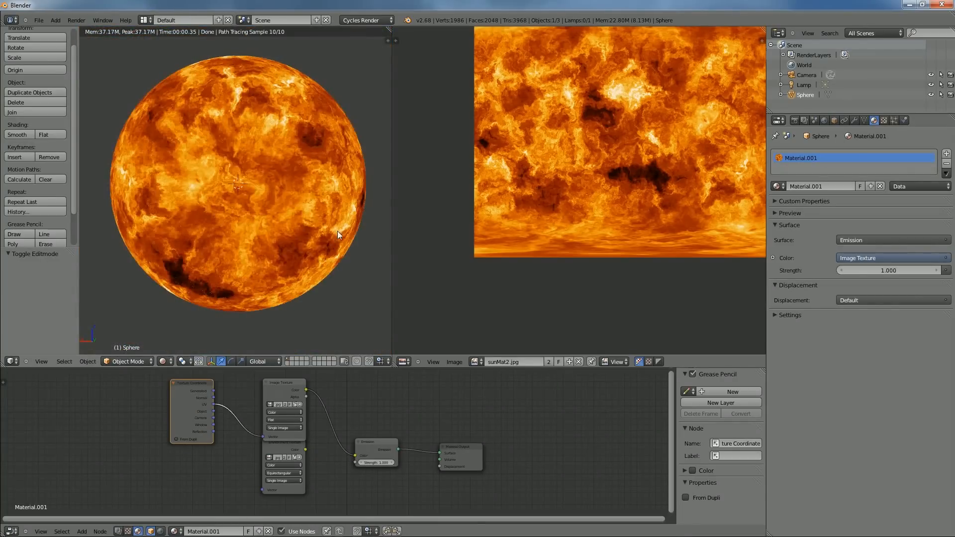
{"action": "scroll", "coordinate": [318, 252], "scroll_direction": "down", "scroll_amount": 1}
{"action": "scroll", "coordinate": [330, 240], "scroll_direction": "down", "scroll_amount": 3}
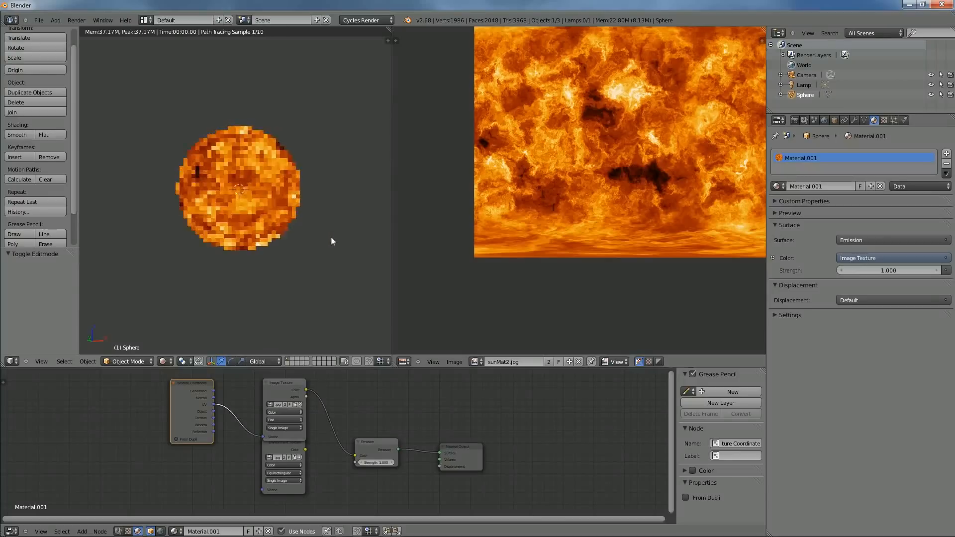
{"action": "scroll", "coordinate": [275, 249], "scroll_direction": "up", "scroll_amount": 4}
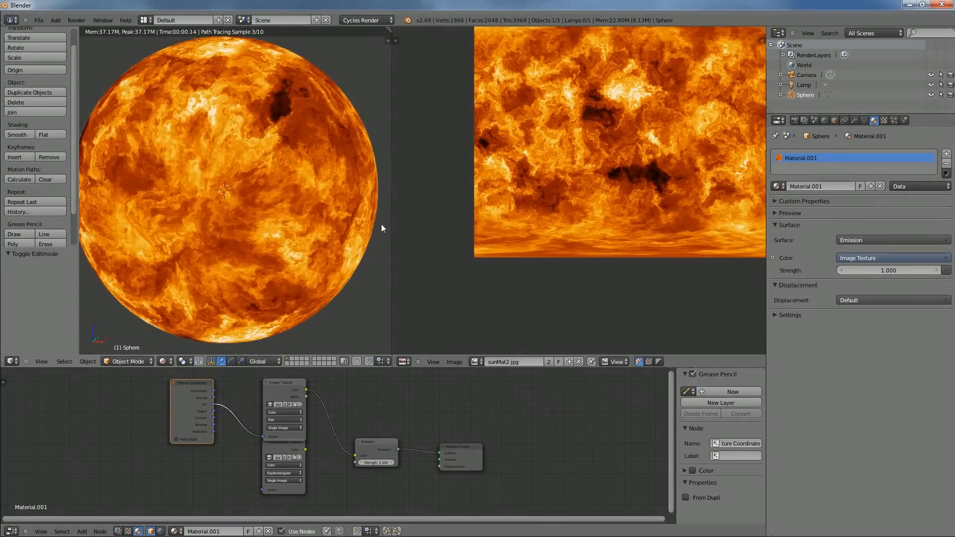
Widen the 3D view and delete the unused Environment Texture node from the material.
{"action": "left_click_drag", "start_coordinate": [391, 228], "coordinate": [604, 243]}
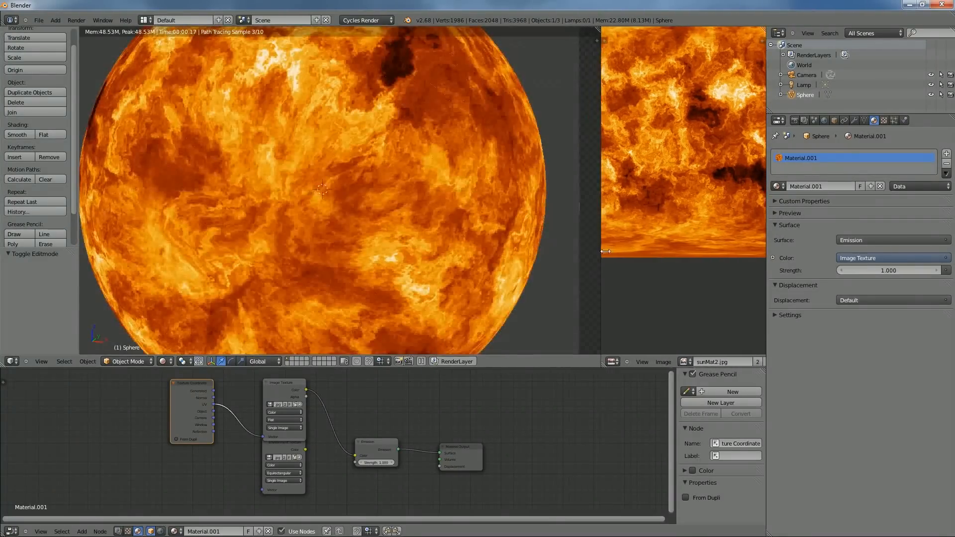
{"action": "scroll", "coordinate": [486, 252], "scroll_direction": "down", "scroll_amount": 3}
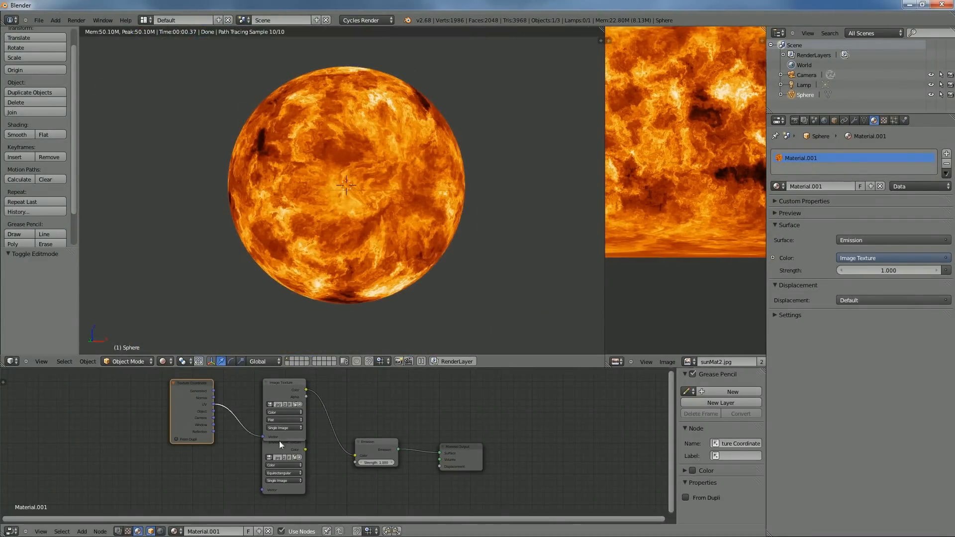
{"action": "left_click", "coordinate": [284, 480]}
{"action": "key", "text": "x"}
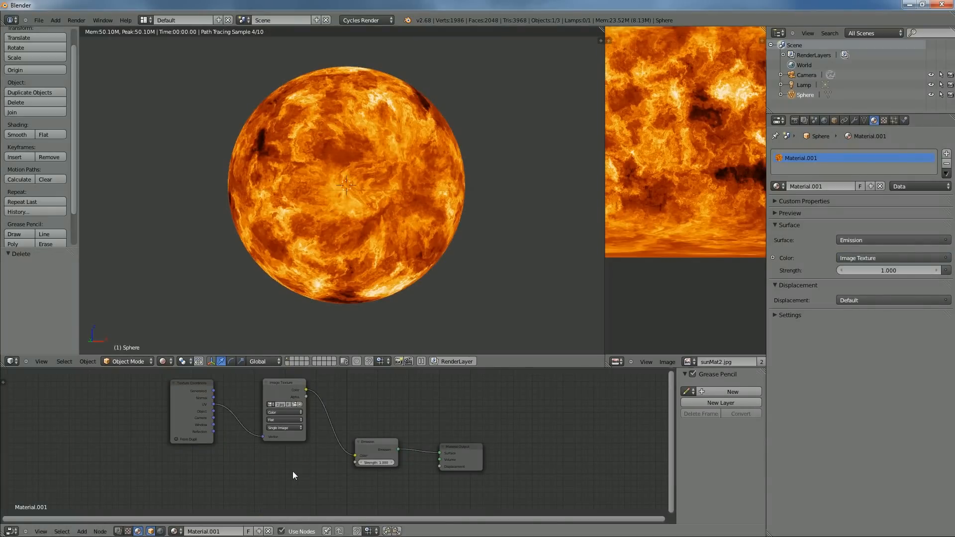
{"action": "left_click_drag", "start_coordinate": [415, 404], "coordinate": [418, 441]}
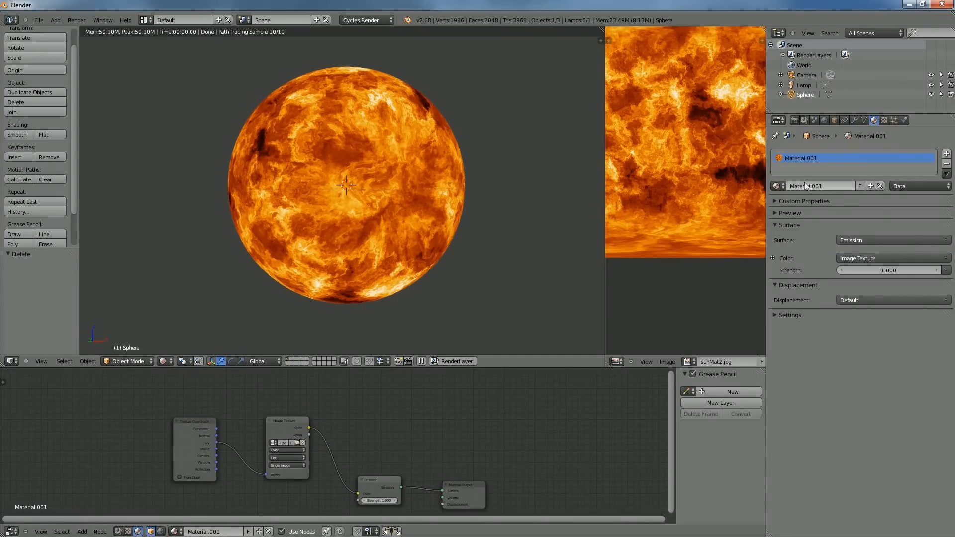
Add a Subdivision Surface modifier to the sphere and switch the viewport to wireframe display.
{"action": "left_click", "coordinate": [855, 122]}
{"action": "left_click", "coordinate": [823, 152]}
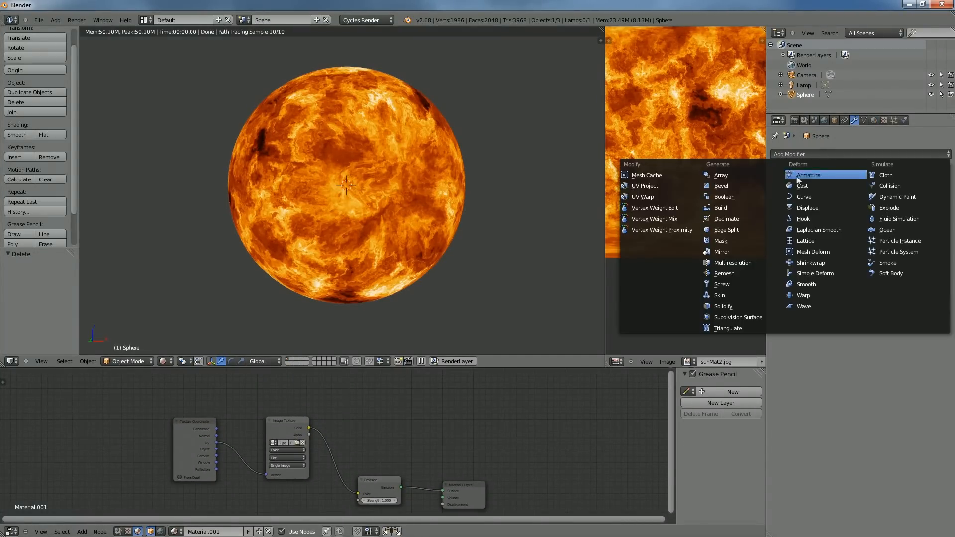
{"action": "left_click", "coordinate": [753, 315]}
{"action": "scroll", "coordinate": [343, 236], "scroll_direction": "up", "scroll_amount": 3}
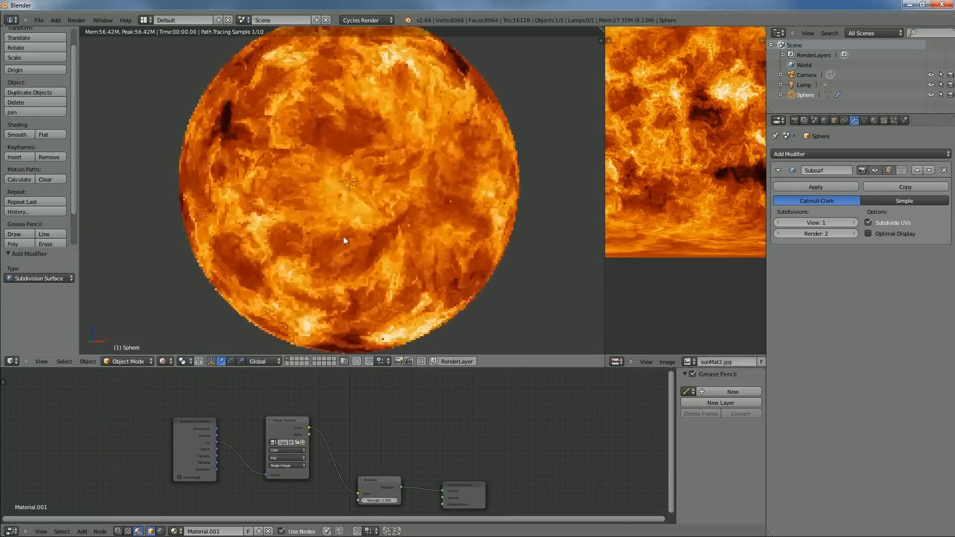
{"action": "key", "text": "z"}
{"action": "scroll", "coordinate": [419, 207], "scroll_direction": "down", "scroll_amount": 3}
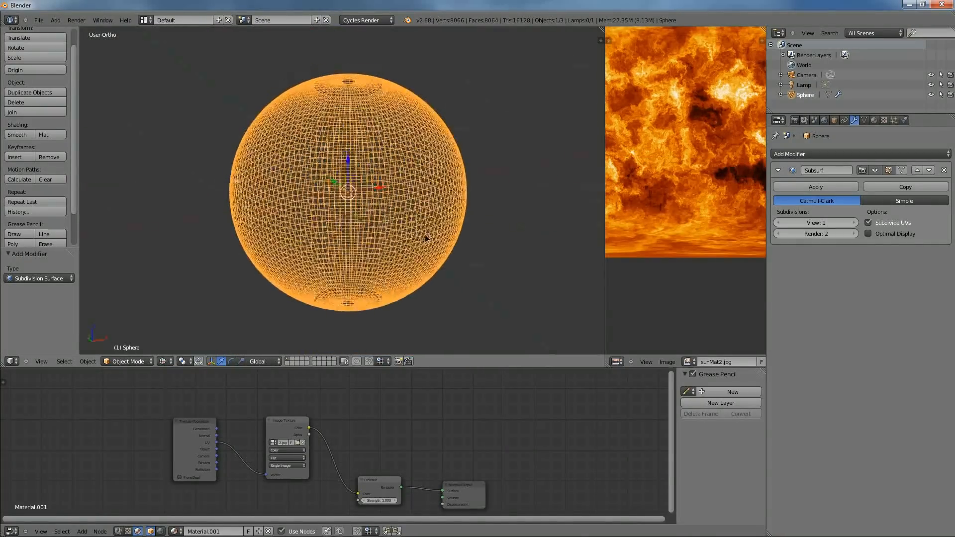
Set the Subdivision Surface modifier's subdivisions to 3 for both view and render.
{"action": "left_click", "coordinate": [854, 223]}
{"action": "left_click", "coordinate": [855, 222]}
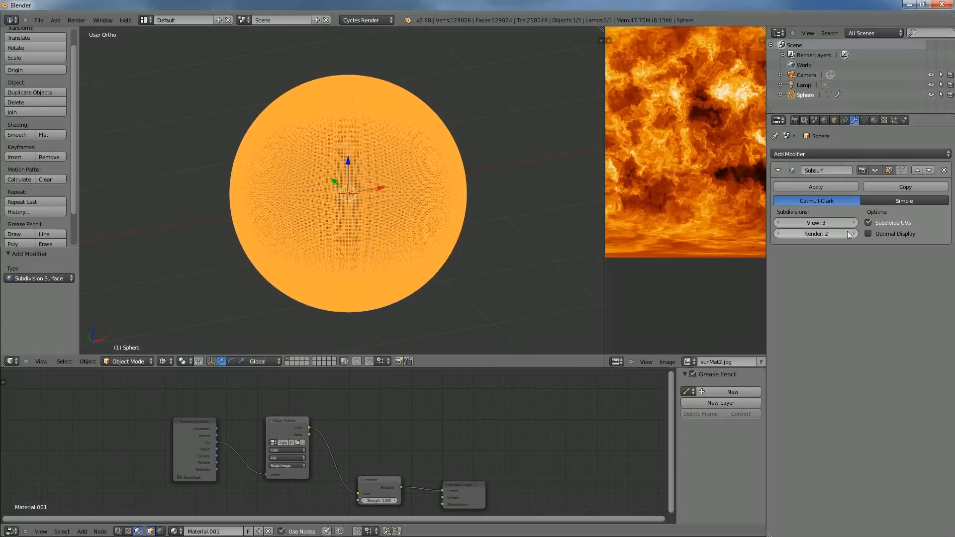
{"action": "left_click", "coordinate": [853, 234]}
{"action": "scroll", "coordinate": [333, 170], "scroll_direction": "up", "scroll_amount": 4}
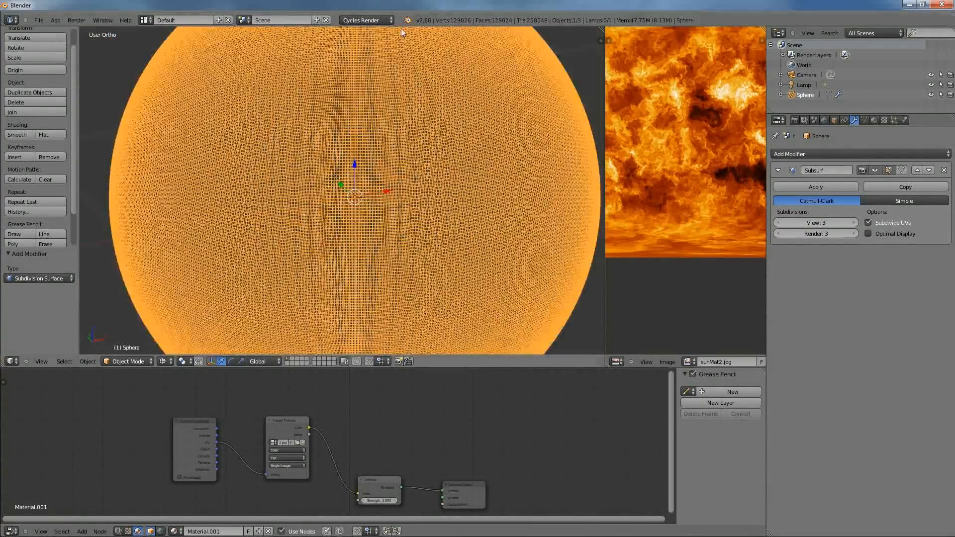
{"action": "scroll", "coordinate": [358, 199], "scroll_direction": "down", "scroll_amount": 5}
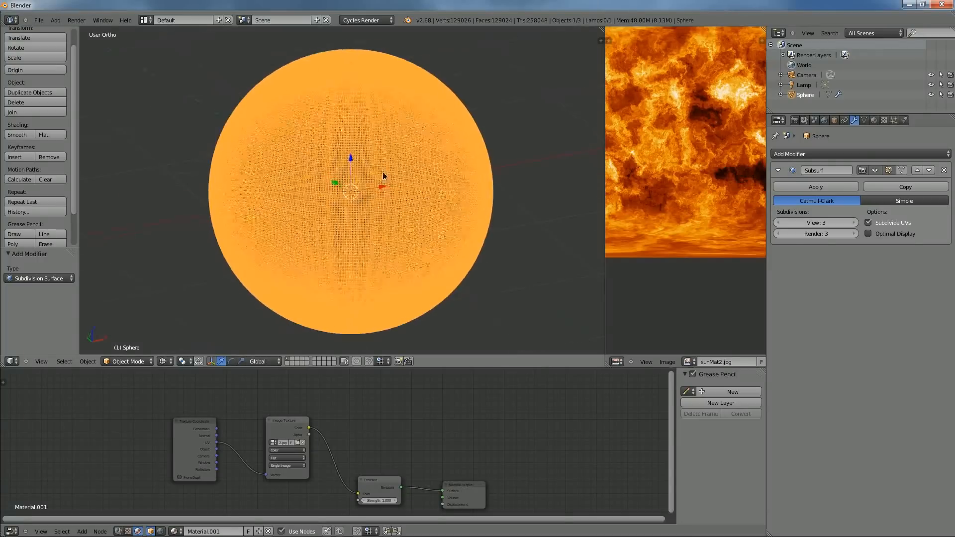
Add a Displace modifier to the sphere, show it in solid shading, and compare the shape with the modifier's viewport display off and on.
{"action": "left_click_drag", "start_coordinate": [452, 190], "coordinate": [562, 145]}
{"action": "left_click", "coordinate": [826, 153]}
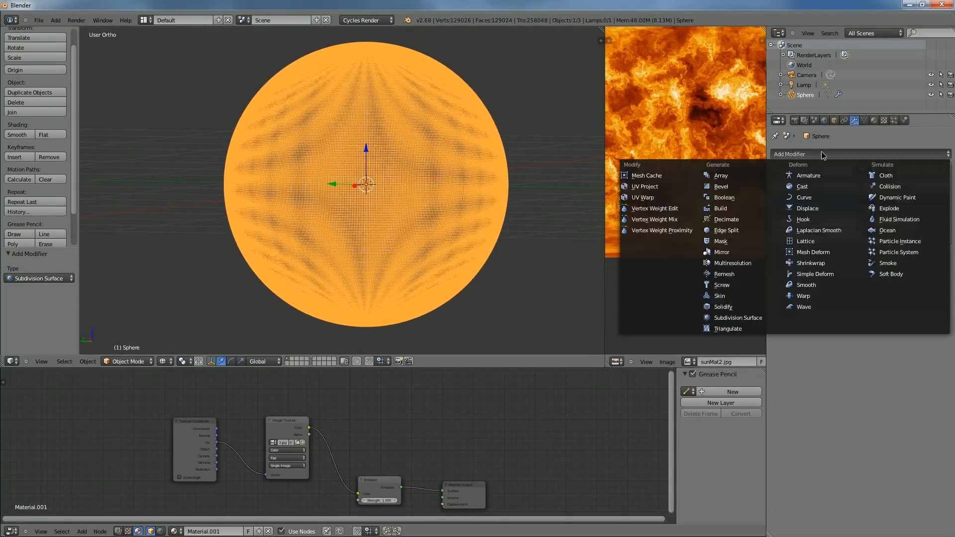
{"action": "left_click", "coordinate": [817, 207]}
{"action": "key", "text": "alt+z"}
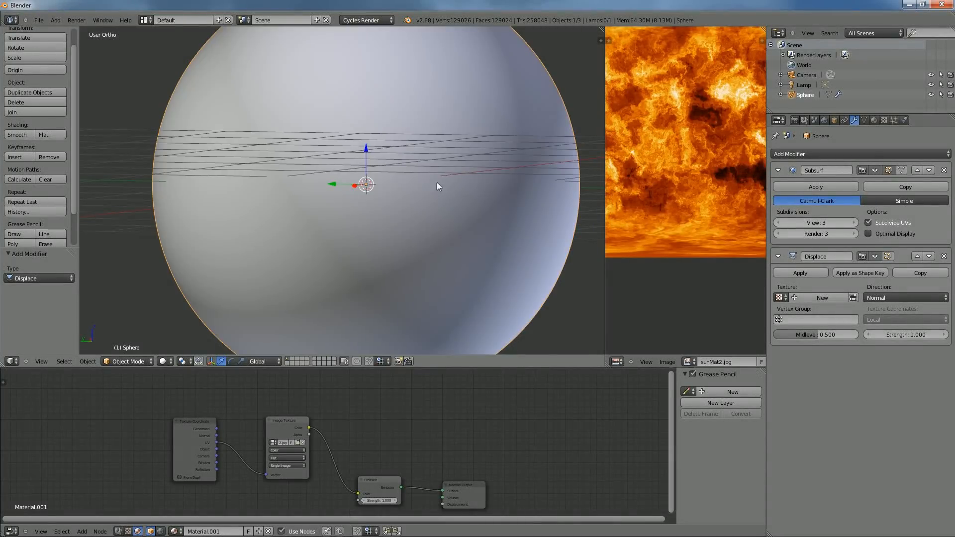
{"action": "scroll", "coordinate": [436, 186], "scroll_direction": "down", "scroll_amount": 3}
{"action": "left_click", "coordinate": [875, 257]}
{"action": "left_click", "coordinate": [874, 256]}
{"action": "left_click", "coordinate": [874, 257]}
{"action": "left_click", "coordinate": [874, 257]}
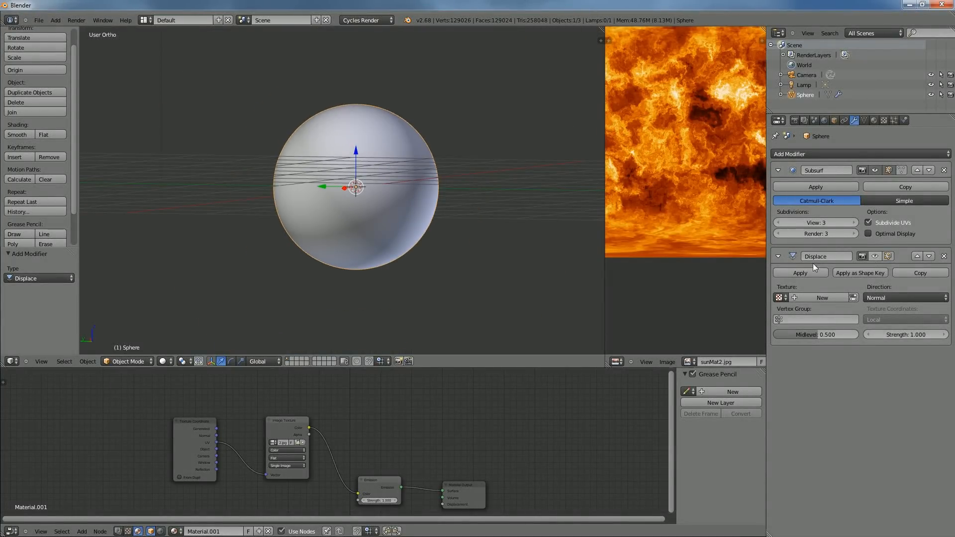
Create a new texture for the Displace modifier and open that texture's settings.
{"action": "left_click", "coordinate": [795, 298]}
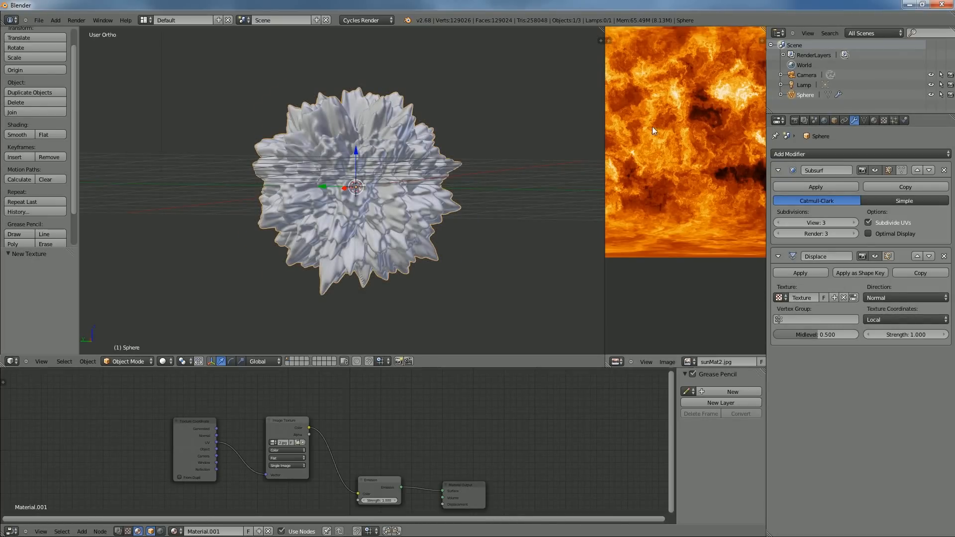
{"action": "left_click", "coordinate": [886, 122]}
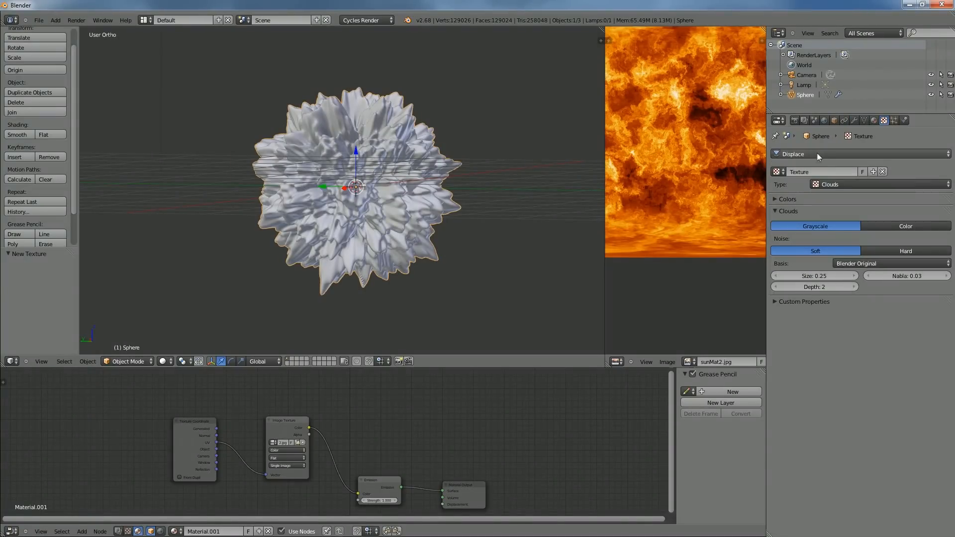
{"action": "left_click", "coordinate": [804, 155]}
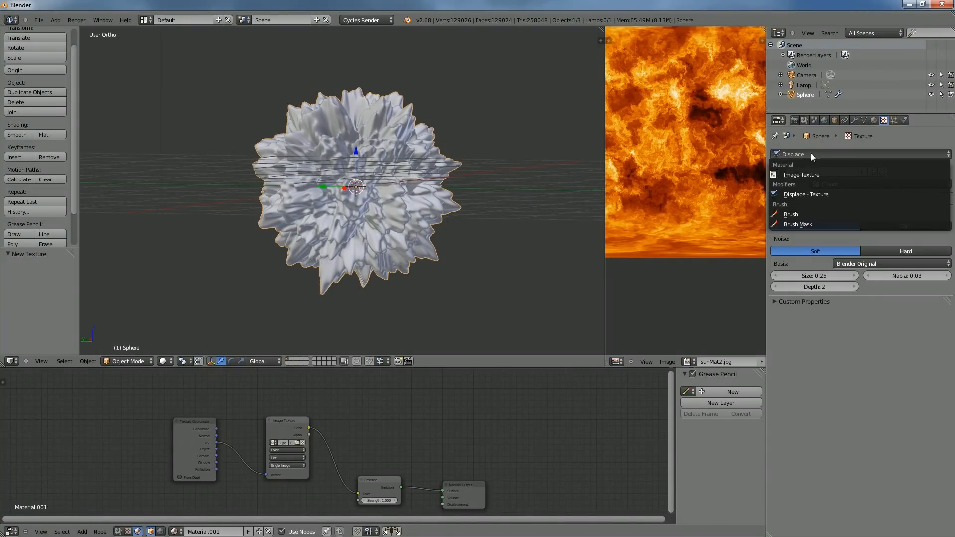
{"action": "left_click", "coordinate": [800, 175]}
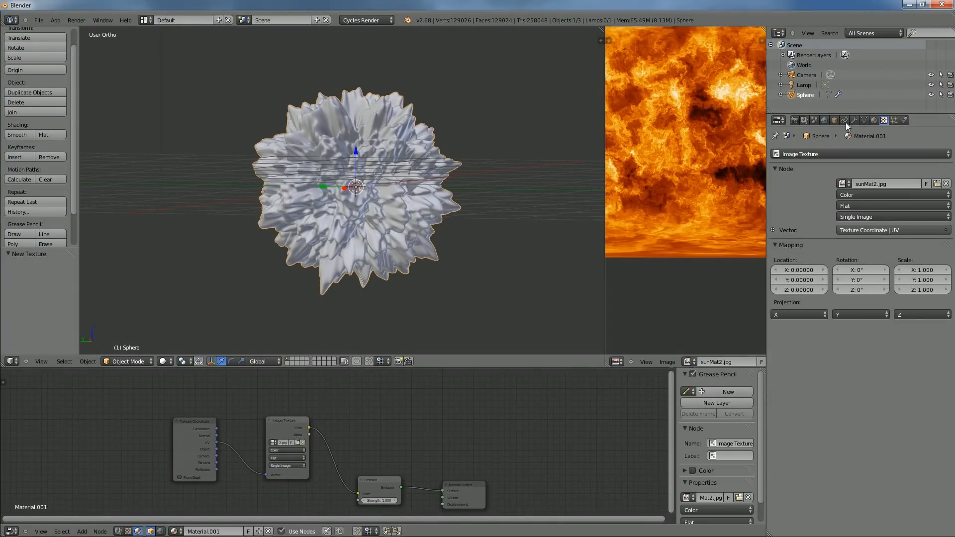
{"action": "left_click", "coordinate": [776, 157]}
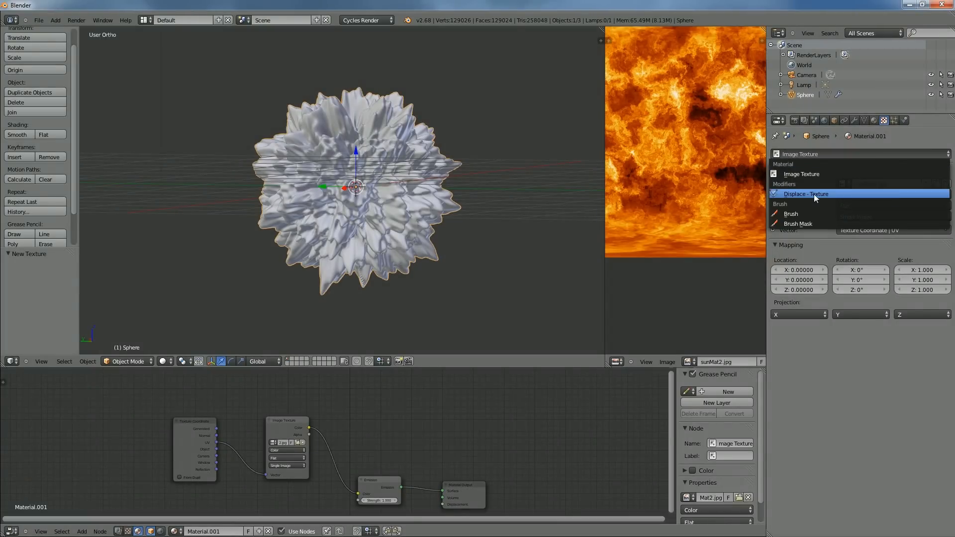
{"action": "left_click", "coordinate": [814, 194]}
Change the displacement texture's type to Image or Movie and assign the existing sunMat2.jpg image.
{"action": "left_click", "coordinate": [834, 184]}
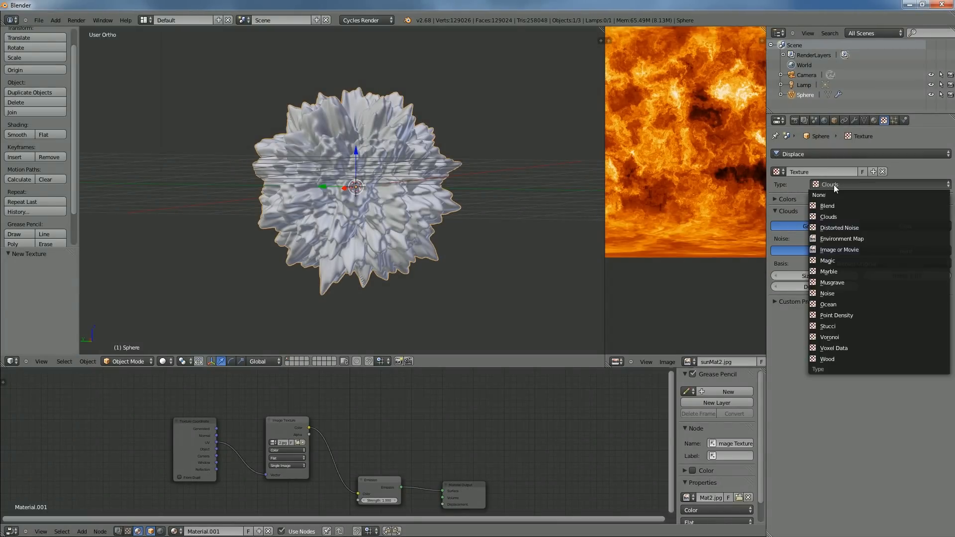
{"action": "left_click", "coordinate": [852, 249]}
{"action": "left_click", "coordinate": [779, 226]}
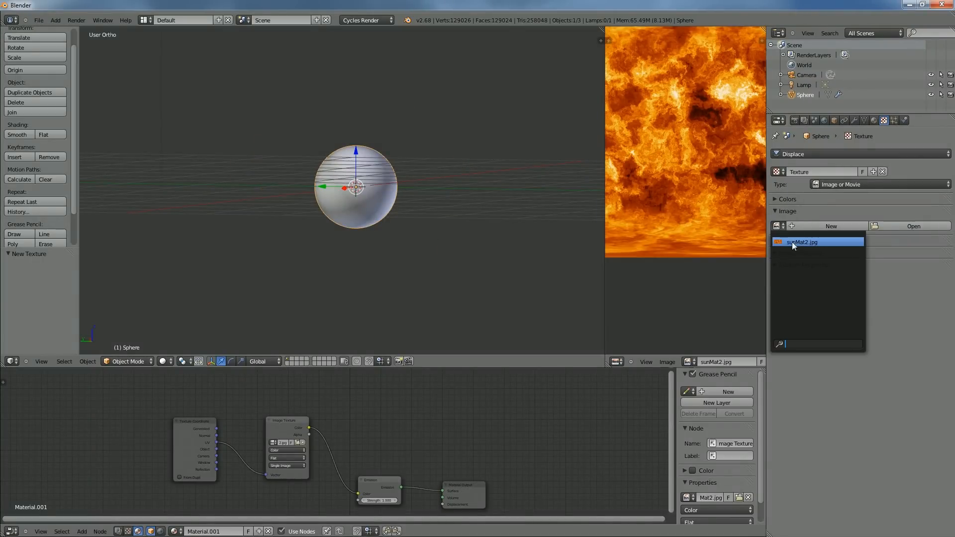
{"action": "left_click", "coordinate": [796, 242]}
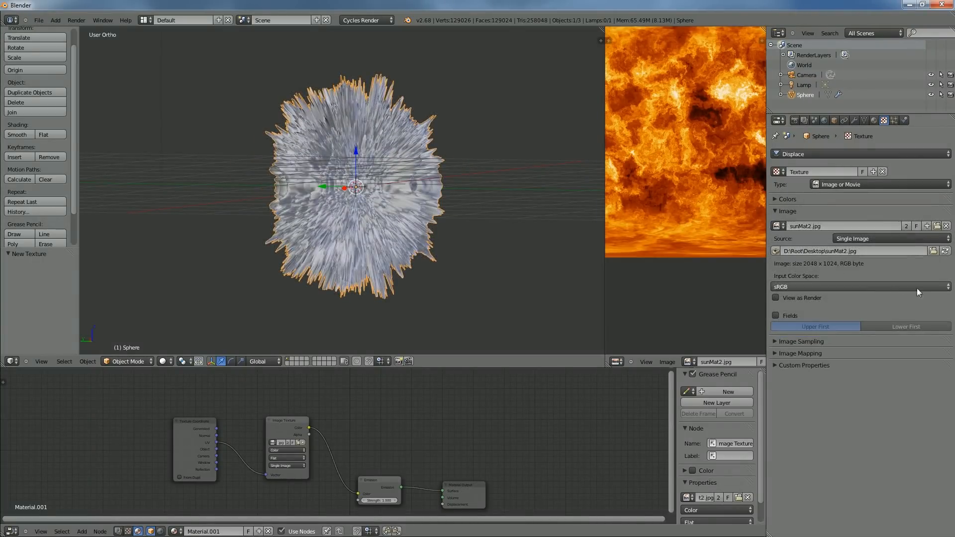
Set the Displace modifier's texture coordinates to UV and choose UVMap as its UV map.
{"action": "left_click", "coordinate": [854, 121]}
{"action": "left_click", "coordinate": [902, 321]}
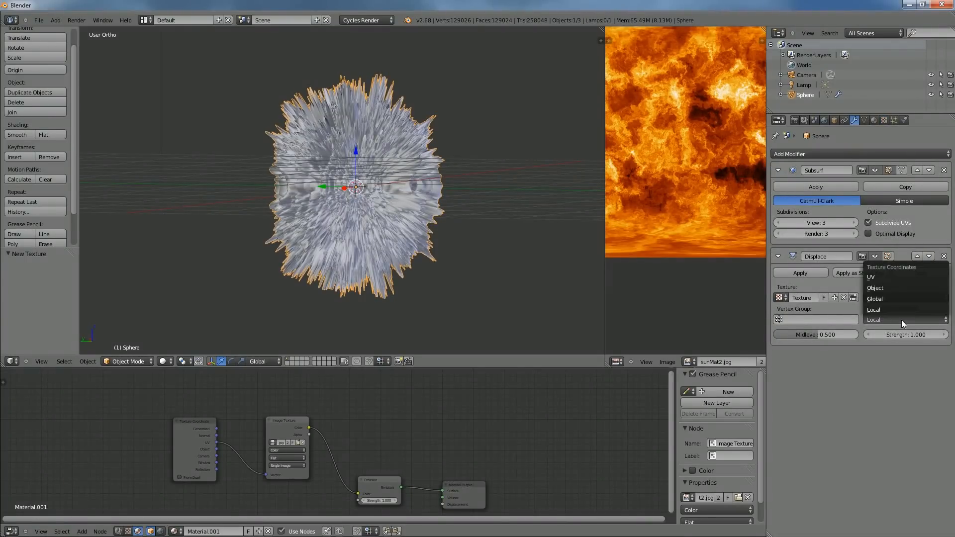
{"action": "left_click", "coordinate": [878, 276]}
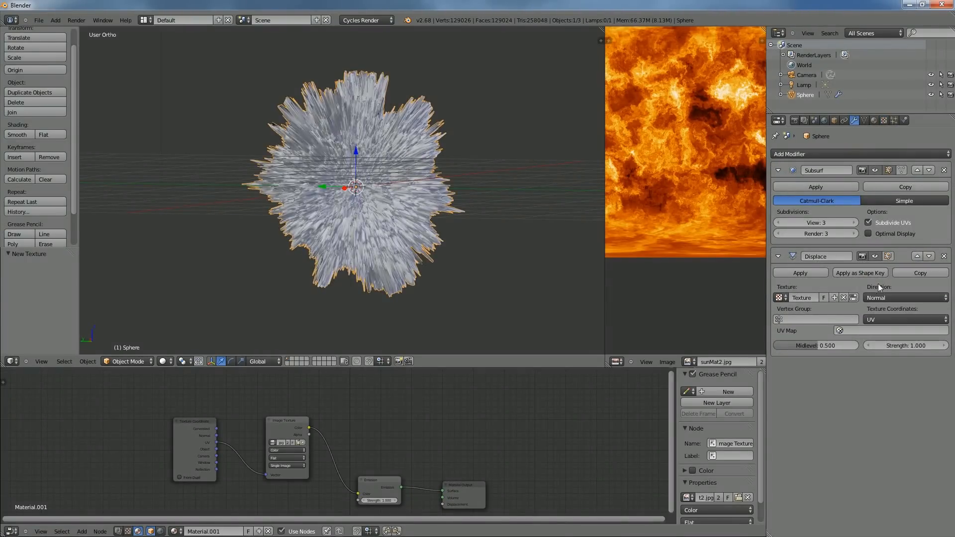
{"action": "left_click", "coordinate": [861, 330]}
{"action": "key", "text": "Return"}
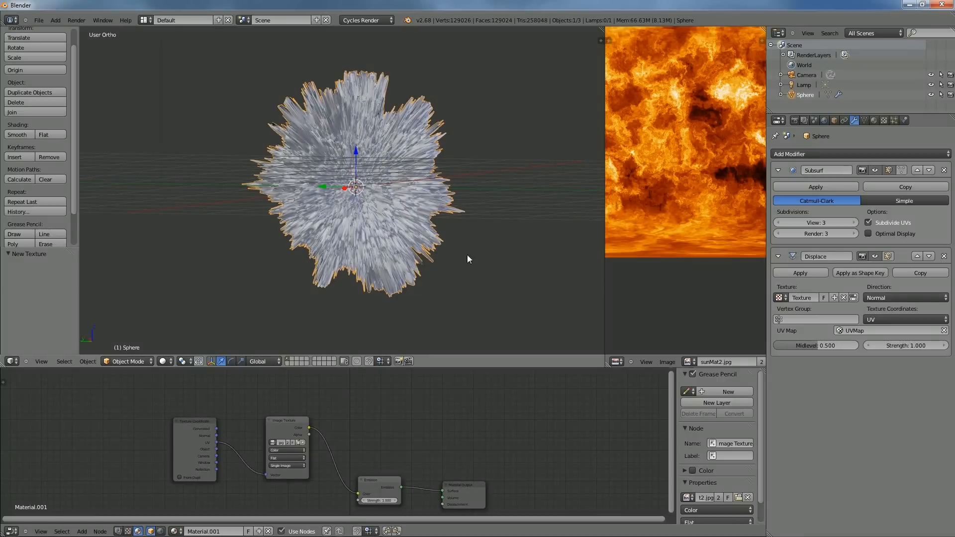
Set the viewport shading to Rendered to view the displaced sphere with its emissive material.
{"action": "mouse_move", "coordinate": [364, 270]}
{"action": "left_mouse_down"}
{"action": "mouse_move", "coordinate": [437, 290]}
{"action": "mouse_move", "coordinate": [494, 252]}
{"action": "mouse_move", "coordinate": [547, 249]}
{"action": "left_mouse_up"}
{"action": "scroll", "coordinate": [491, 254], "scroll_direction": "down", "scroll_amount": 2}
{"action": "scroll", "coordinate": [490, 253], "scroll_direction": "up", "scroll_amount": 3}
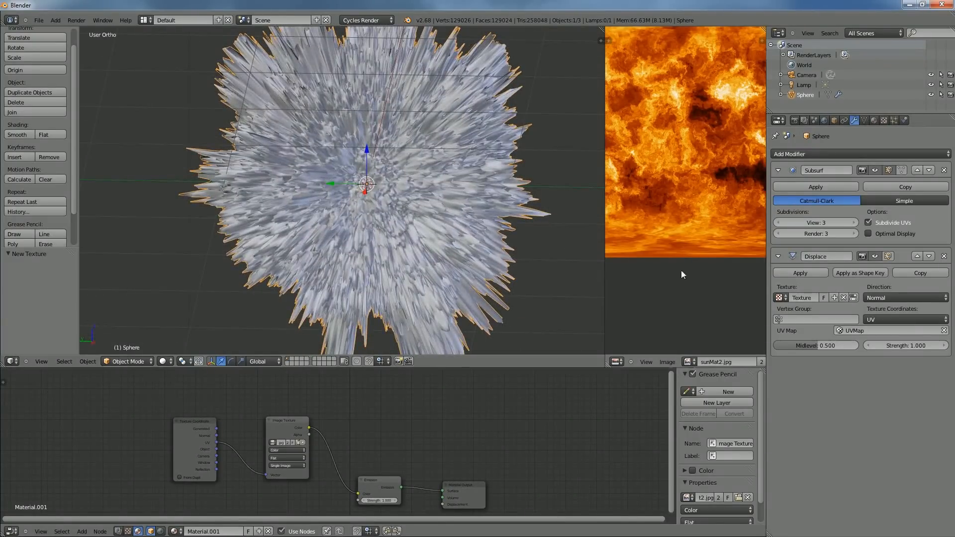
{"action": "left_click", "coordinate": [164, 362]}
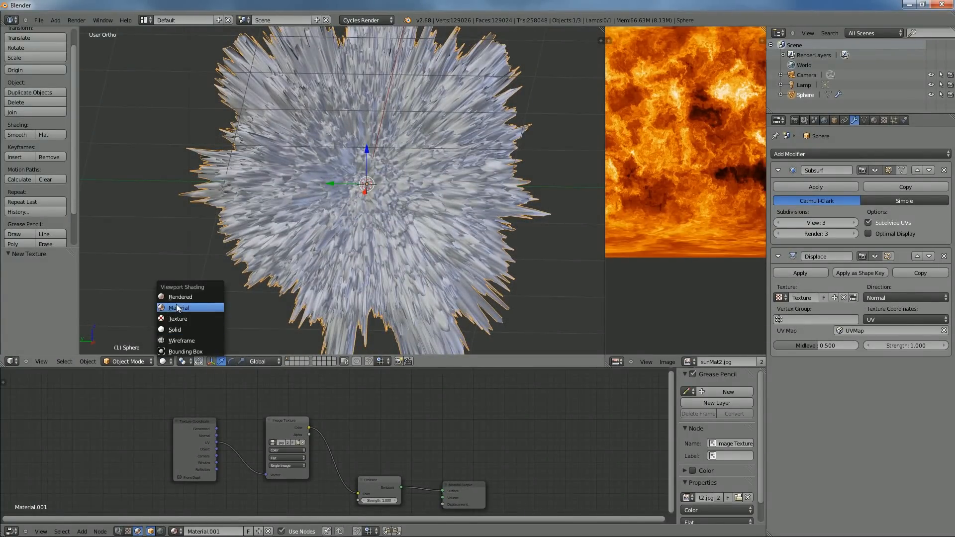
{"action": "left_click", "coordinate": [189, 298]}
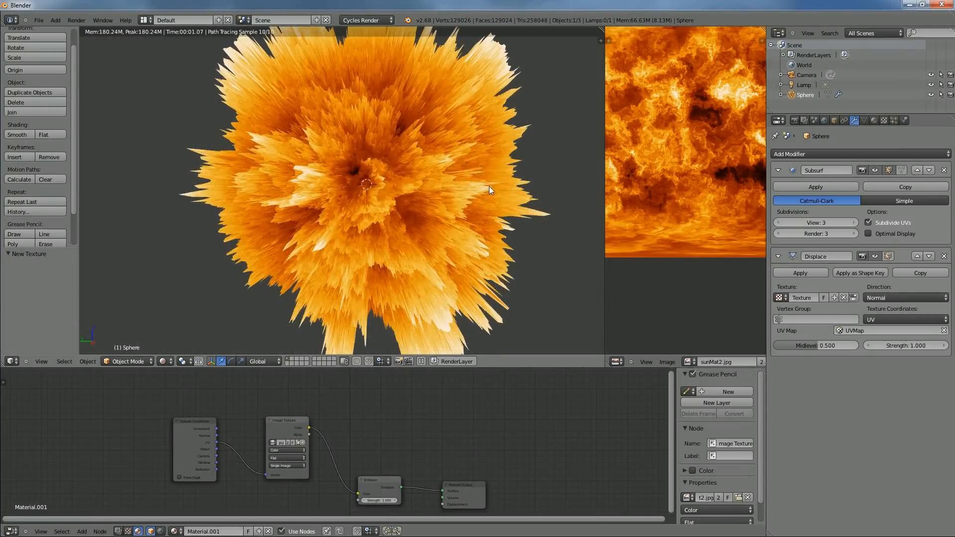
Examine the rendered displacement spikes on the sphere from several angles and distances.
{"action": "scroll", "coordinate": [488, 186], "scroll_direction": "down", "scroll_amount": 2}
{"action": "left_click_drag", "start_coordinate": [490, 191], "coordinate": [481, 244]}
{"action": "left_click_drag", "start_coordinate": [349, 201], "coordinate": [505, 231]}
{"action": "scroll", "coordinate": [407, 220], "scroll_direction": "up", "scroll_amount": 3}
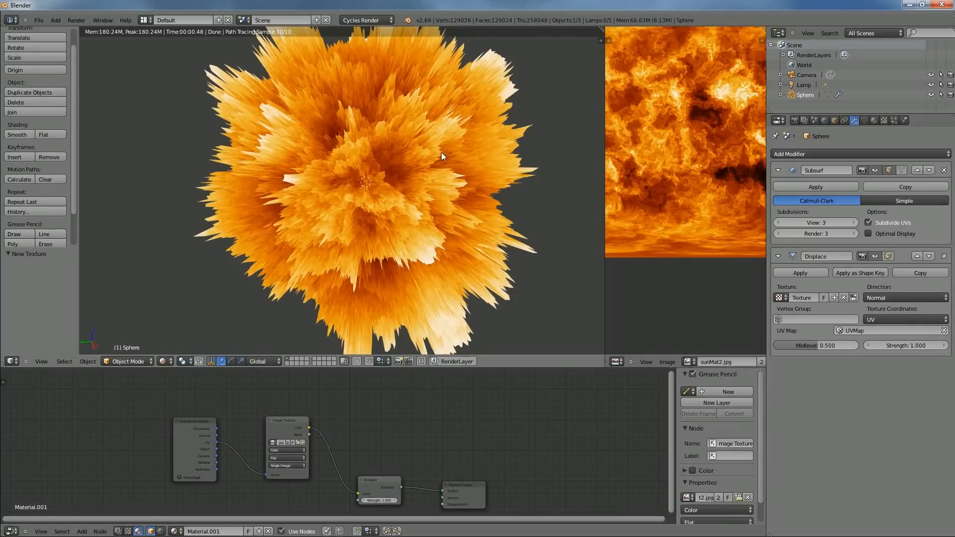
{"action": "scroll", "coordinate": [442, 155], "scroll_direction": "down", "scroll_amount": 3}
{"action": "left_click_drag", "start_coordinate": [442, 156], "coordinate": [398, 180]}
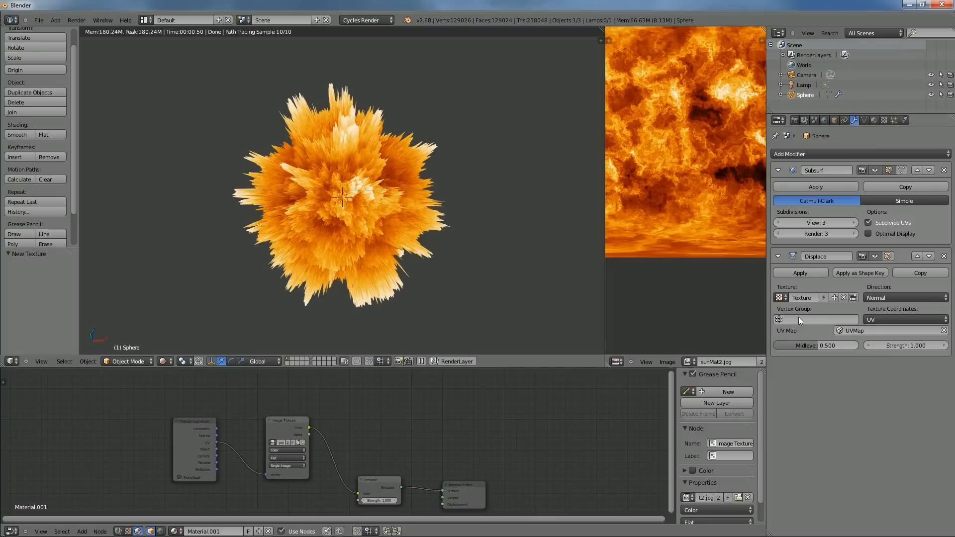
{"action": "scroll", "coordinate": [503, 250], "scroll_direction": "up", "scroll_amount": 4}
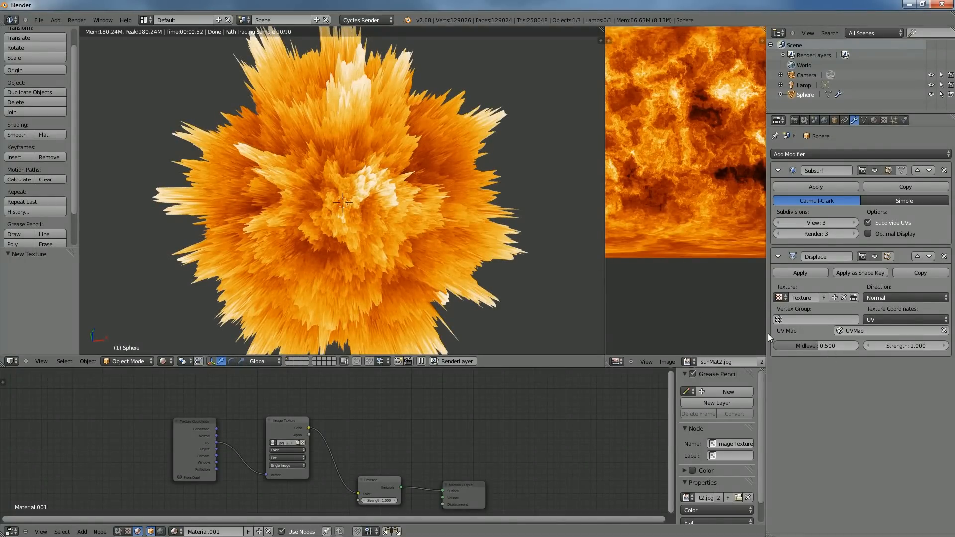
{"action": "left_click_drag", "start_coordinate": [350, 139], "coordinate": [345, 204]}
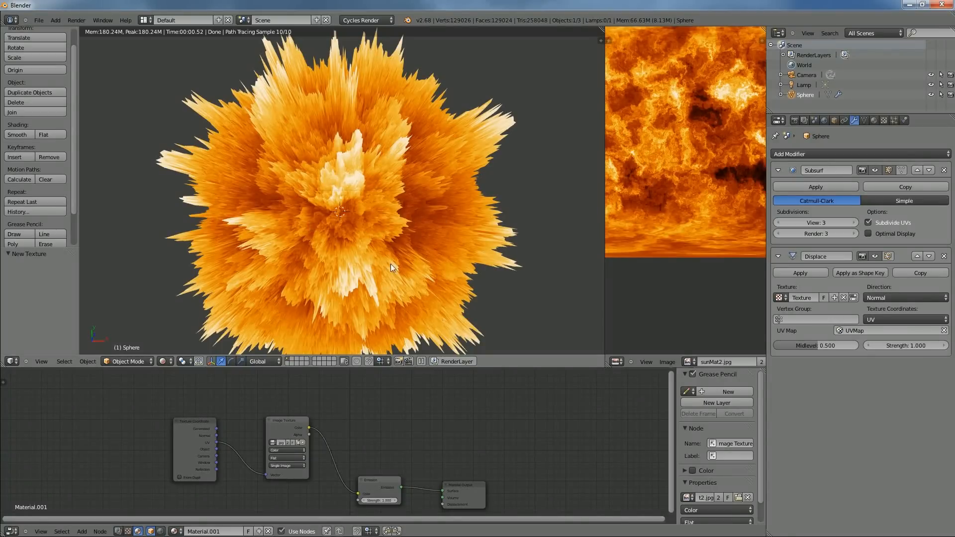
{"action": "key", "text": "KP_1"}
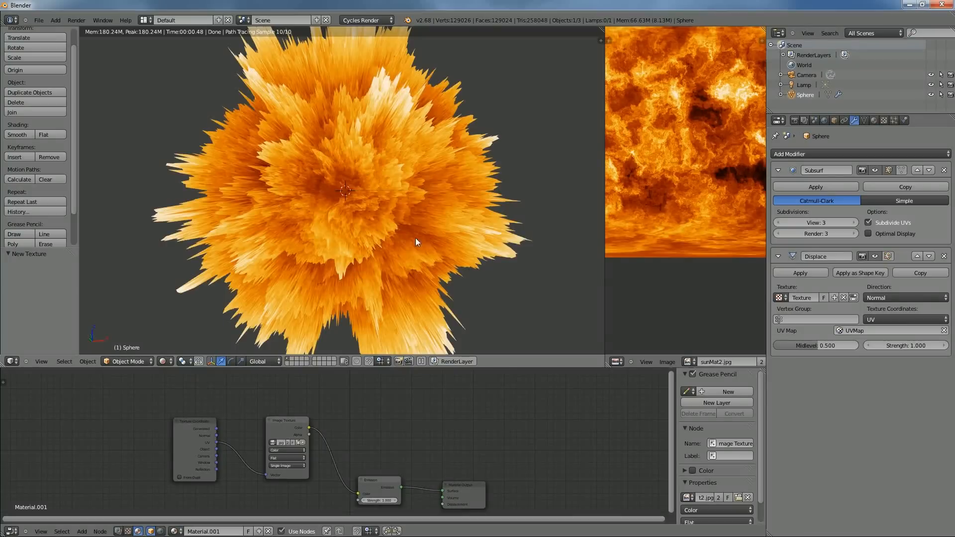
{"action": "left_click_drag", "start_coordinate": [379, 232], "coordinate": [421, 182]}
{"action": "scroll", "coordinate": [422, 184], "scroll_direction": "up", "scroll_amount": 1}
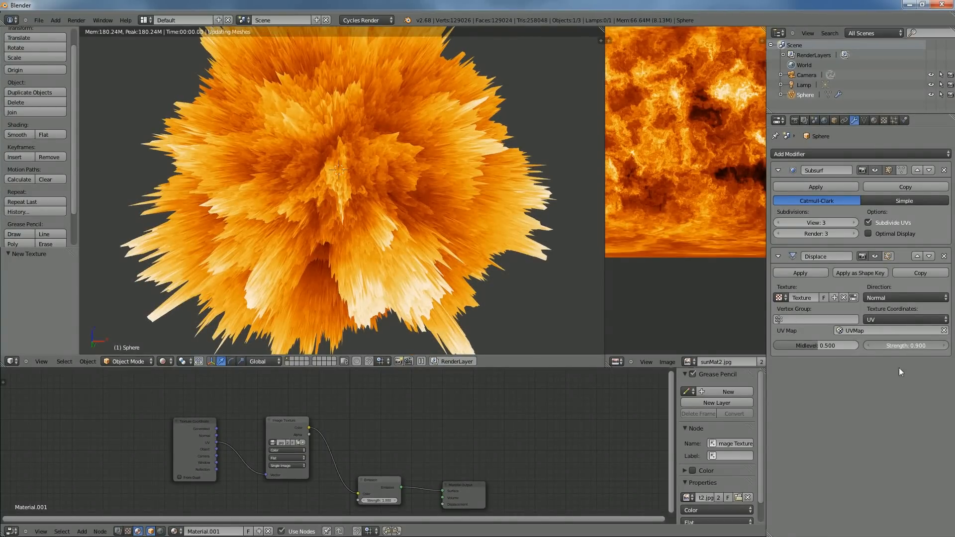
Set the Displace modifier's strength to 0.02.
{"action": "left_click", "coordinate": [906, 345]}
{"action": "type", "text": ".02"}
{"action": "key", "text": "Return"}
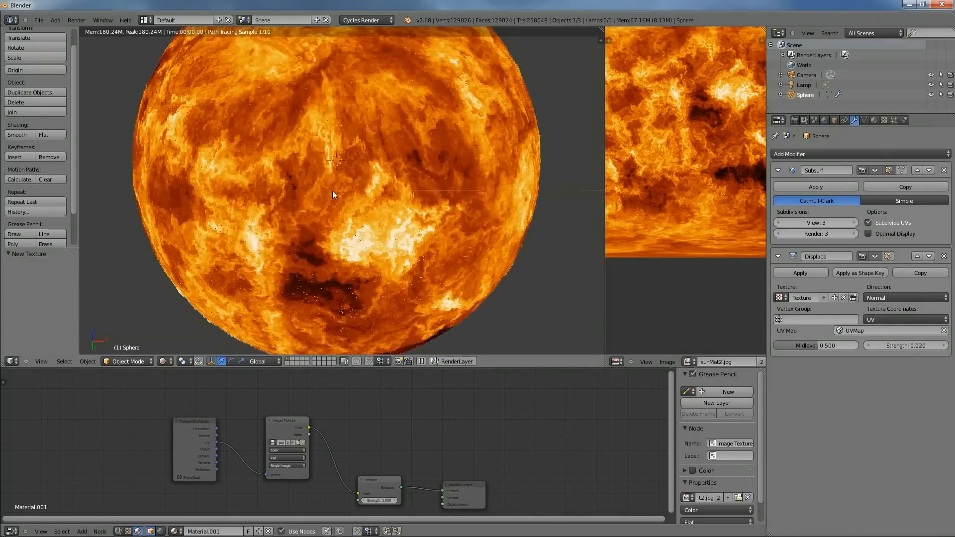
Examine the subtly displaced sun surface and its outline in the rendered view, from all around and up close.
{"action": "scroll", "coordinate": [552, 235], "scroll_direction": "up", "scroll_amount": 2}
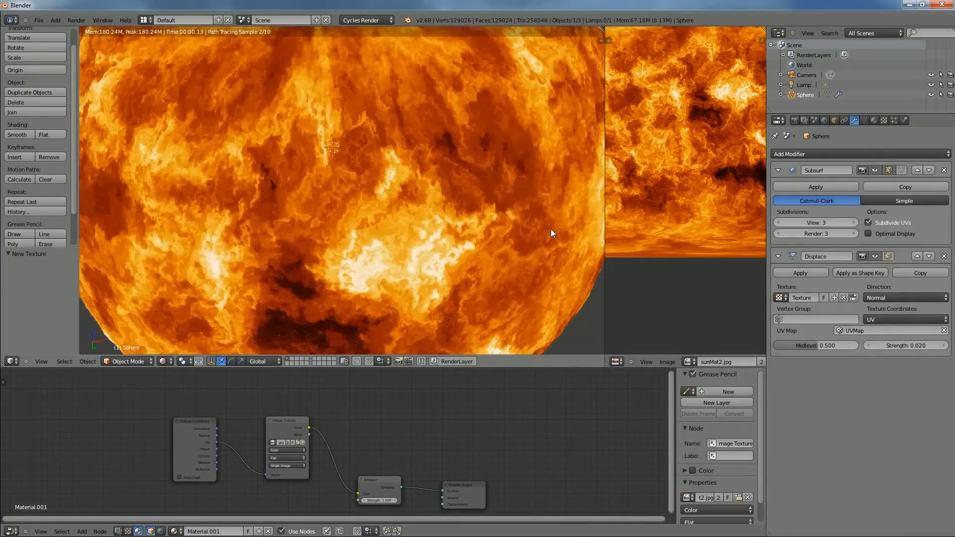
{"action": "left_click_drag", "start_coordinate": [551, 238], "coordinate": [379, 256]}
{"action": "mouse_move", "coordinate": [428, 78]}
{"action": "left_mouse_down"}
{"action": "mouse_move", "coordinate": [503, 209]}
{"action": "mouse_move", "coordinate": [465, 206]}
{"action": "left_mouse_up"}
{"action": "left_click_drag", "start_coordinate": [404, 102], "coordinate": [516, 208]}
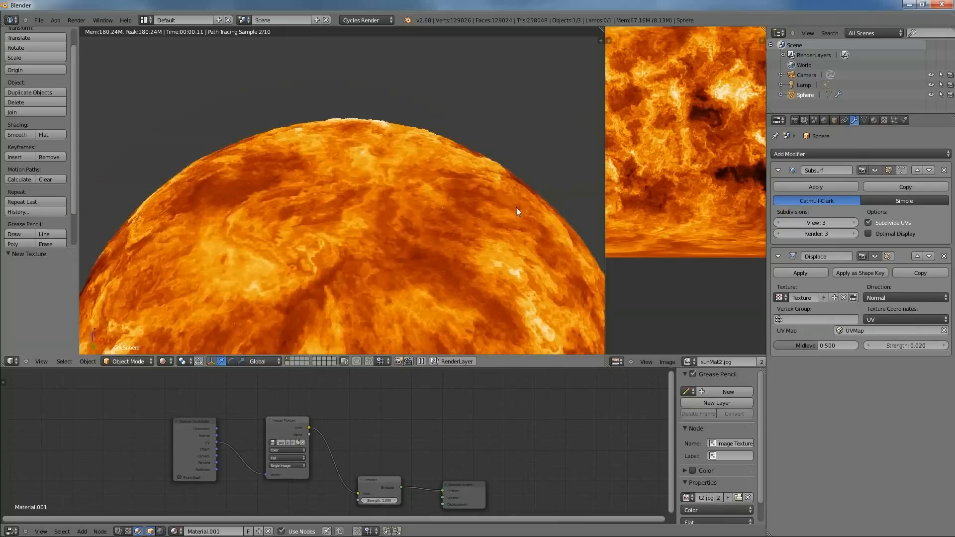
{"action": "scroll", "coordinate": [429, 127], "scroll_direction": "up", "scroll_amount": 5}
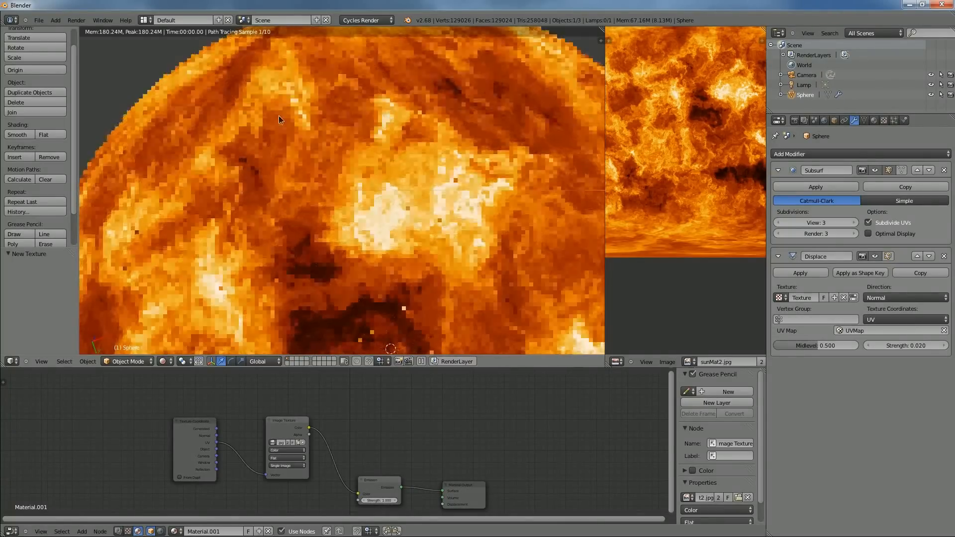
{"action": "scroll", "coordinate": [279, 120], "scroll_direction": "down", "scroll_amount": 4}
{"action": "mouse_move", "coordinate": [316, 203]}
{"action": "left_mouse_down"}
{"action": "mouse_move", "coordinate": [295, 187]}
{"action": "mouse_move", "coordinate": [309, 186]}
{"action": "left_mouse_up"}
{"action": "scroll", "coordinate": [323, 187], "scroll_direction": "down", "scroll_amount": 3}
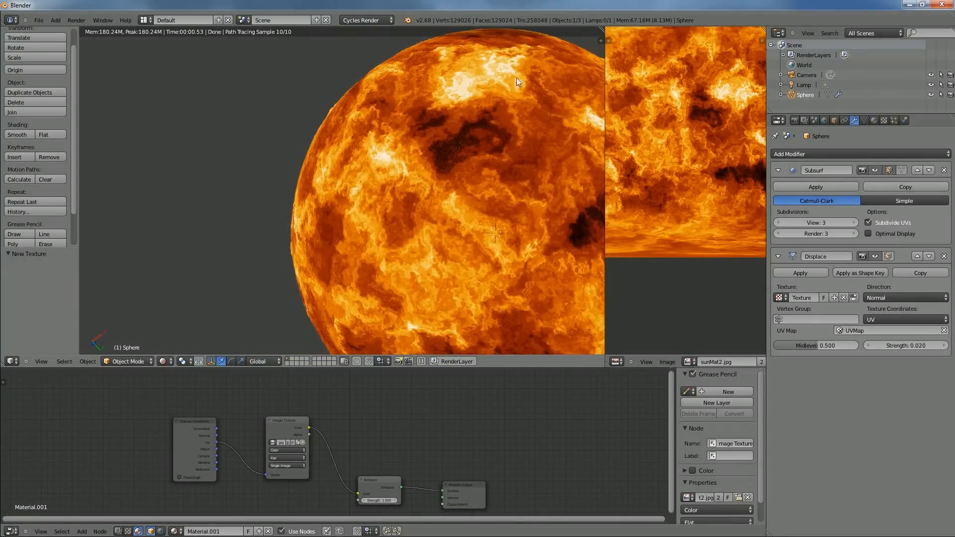
{"action": "left_click_drag", "start_coordinate": [517, 77], "coordinate": [301, 126]}
{"action": "left_click_drag", "start_coordinate": [389, 189], "coordinate": [460, 181]}
{"action": "scroll", "coordinate": [460, 181], "scroll_direction": "up", "scroll_amount": 4}
{"action": "left_click_drag", "start_coordinate": [454, 225], "coordinate": [477, 210]}
{"action": "scroll", "coordinate": [476, 213], "scroll_direction": "up", "scroll_amount": 3}
{"action": "scroll", "coordinate": [476, 213], "scroll_direction": "down", "scroll_amount": 4}
{"action": "left_click_drag", "start_coordinate": [426, 145], "coordinate": [562, 249]}
{"action": "scroll", "coordinate": [388, 190], "scroll_direction": "down", "scroll_amount": 2}
{"action": "left_click_drag", "start_coordinate": [387, 189], "coordinate": [379, 44]}
{"action": "left_click_drag", "start_coordinate": [565, 313], "coordinate": [503, 11]}
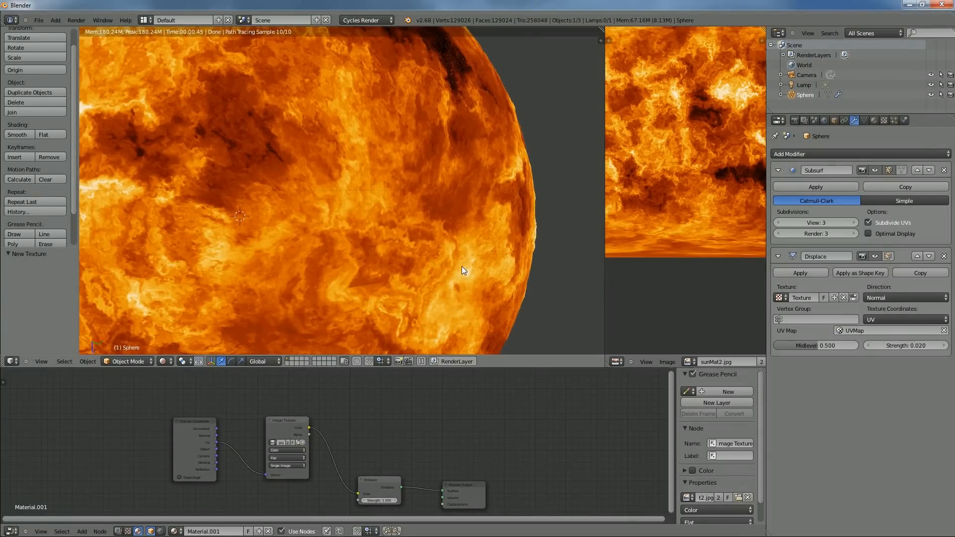
Try a Displace strength of -0.880 and inspect the deformed sphere in the rendered view.
{"action": "mouse_move", "coordinate": [468, 213]}
{"action": "left_mouse_down"}
{"action": "mouse_move", "coordinate": [465, 233]}
{"action": "mouse_move", "coordinate": [447, 130]}
{"action": "left_mouse_up"}
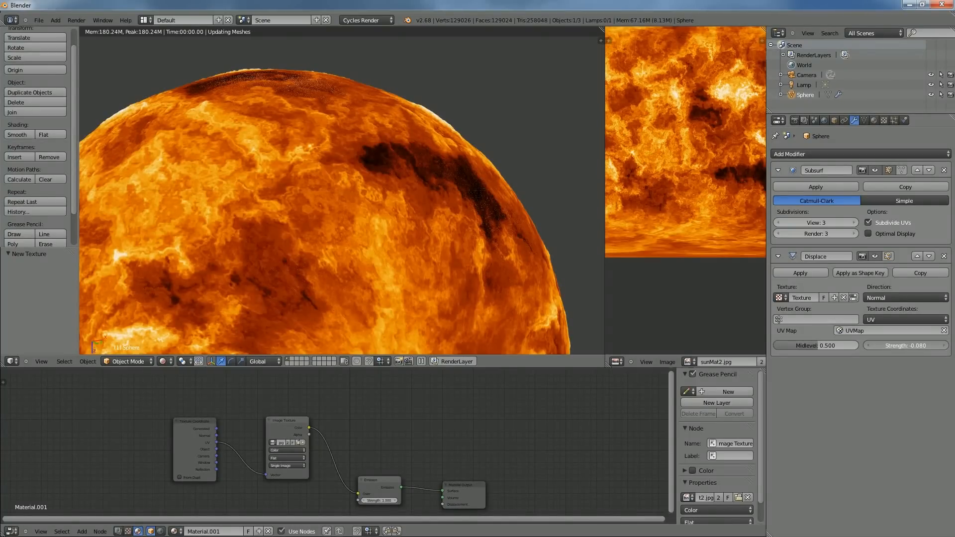
{"action": "left_click_drag", "start_coordinate": [905, 345], "coordinate": [704, 301]}
{"action": "scroll", "coordinate": [452, 214], "scroll_direction": "down", "scroll_amount": 2}
{"action": "left_click_drag", "start_coordinate": [453, 214], "coordinate": [436, 331]}
{"action": "scroll", "coordinate": [424, 256], "scroll_direction": "down", "scroll_amount": 3}
{"action": "scroll", "coordinate": [345, 271], "scroll_direction": "up", "scroll_amount": 5}
{"action": "scroll", "coordinate": [344, 272], "scroll_direction": "up", "scroll_amount": 3}
{"action": "left_click_drag", "start_coordinate": [456, 297], "coordinate": [551, 277]}
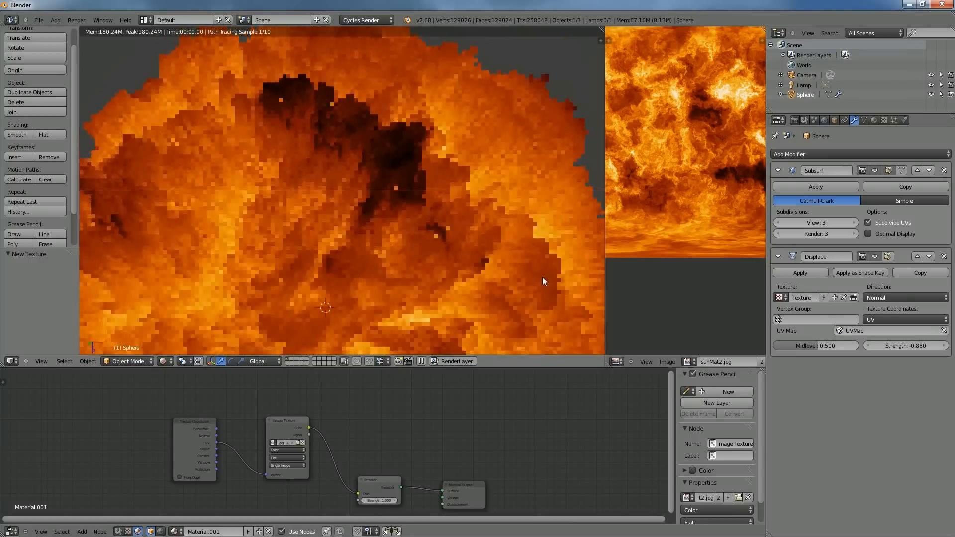
{"action": "scroll", "coordinate": [550, 276], "scroll_direction": "down", "scroll_amount": 6}
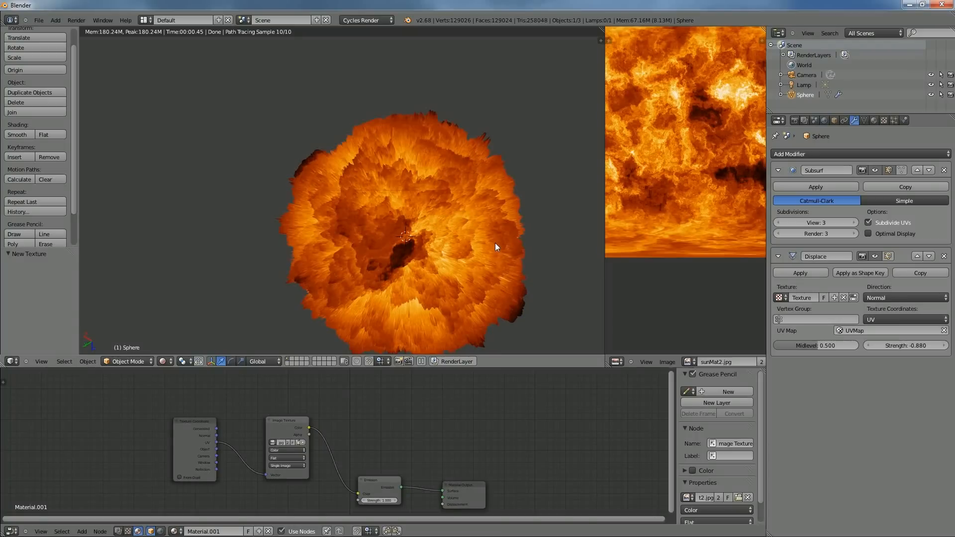
Set the Displace strength to 0.02 and view the sphere from different angles.
{"action": "left_click", "coordinate": [908, 342]}
{"action": "type", "text": "0.02"}
{"action": "key", "text": "Return"}
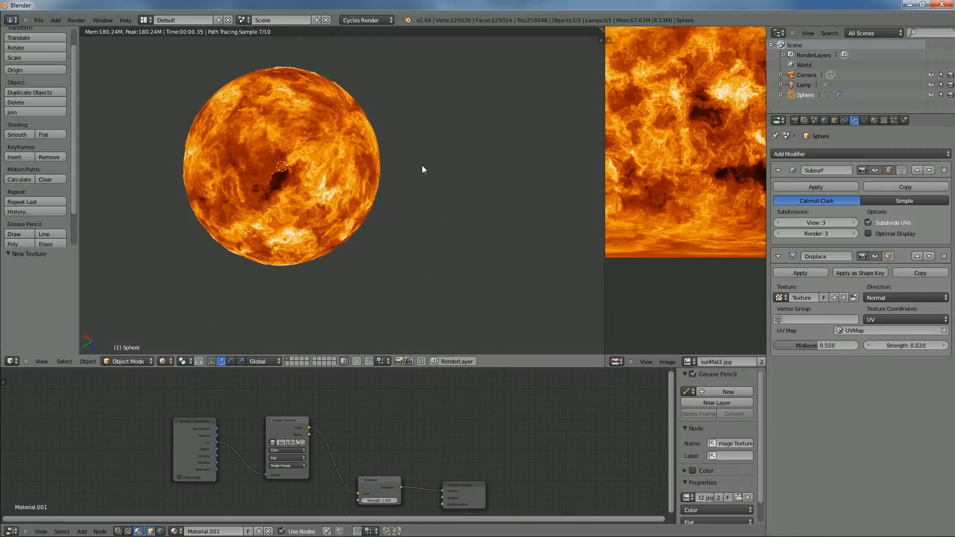
{"action": "left_click_drag", "start_coordinate": [422, 165], "coordinate": [491, 221]}
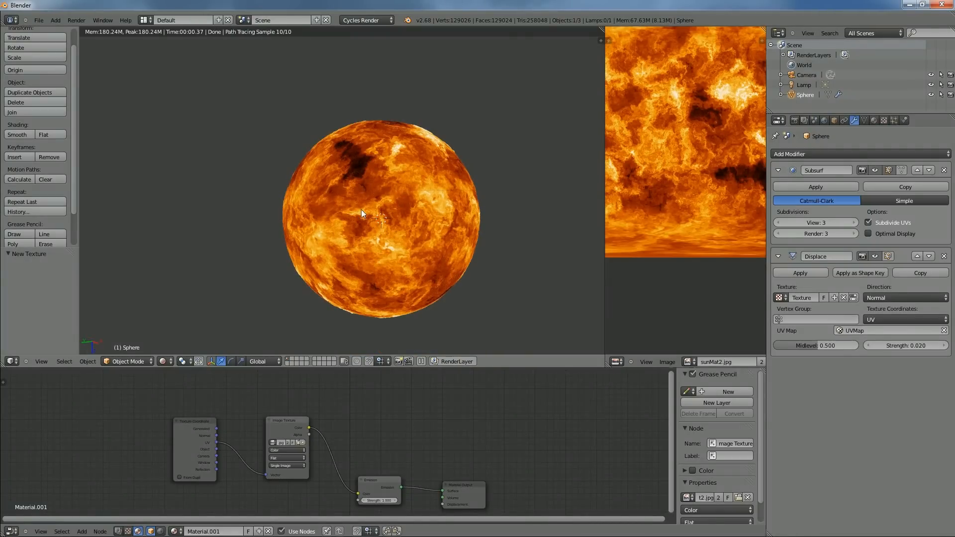
{"action": "left_click_drag", "start_coordinate": [531, 249], "coordinate": [416, 286]}
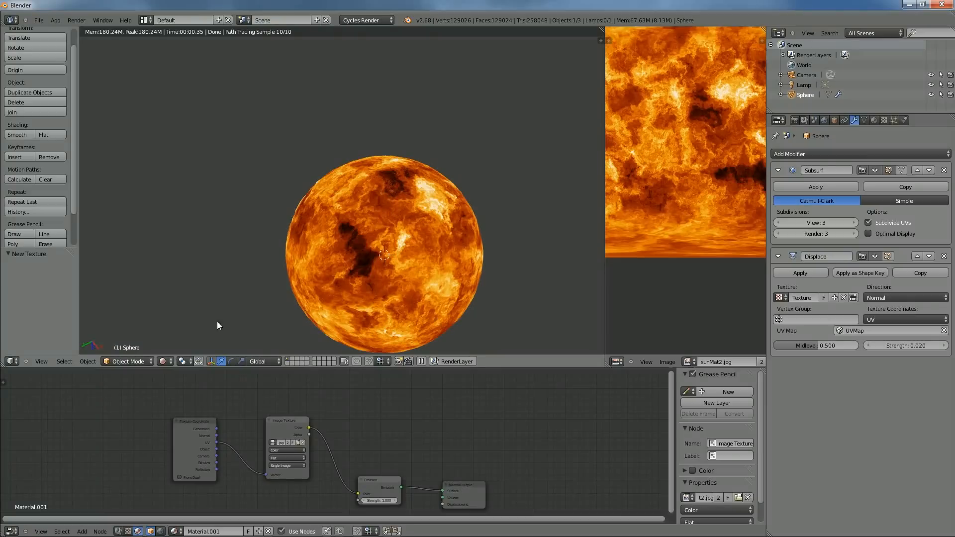
Switch to an empty layer, add a plane mesh there and view it from the top.
{"action": "key", "text": "Delete"}
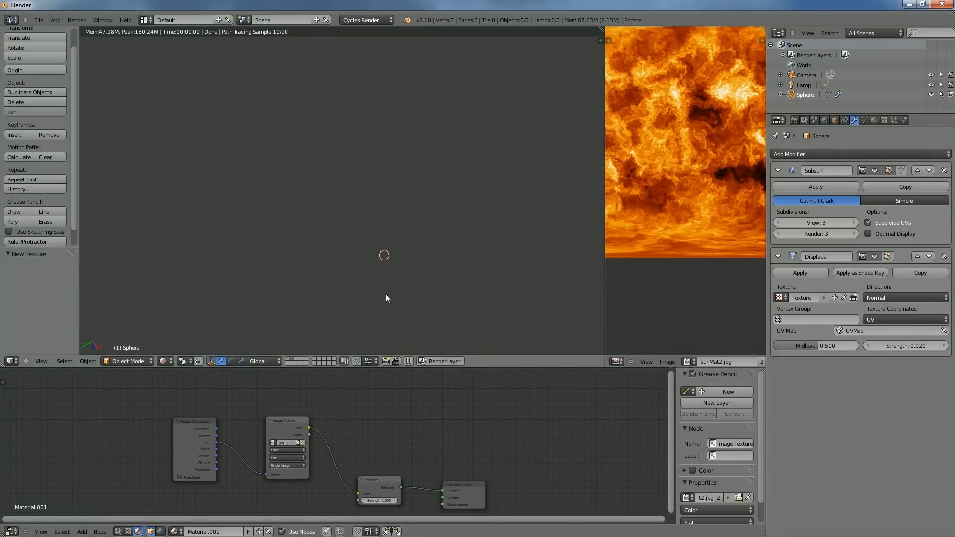
{"action": "left_click", "coordinate": [403, 249]}
{"action": "key", "text": "shift+a"}
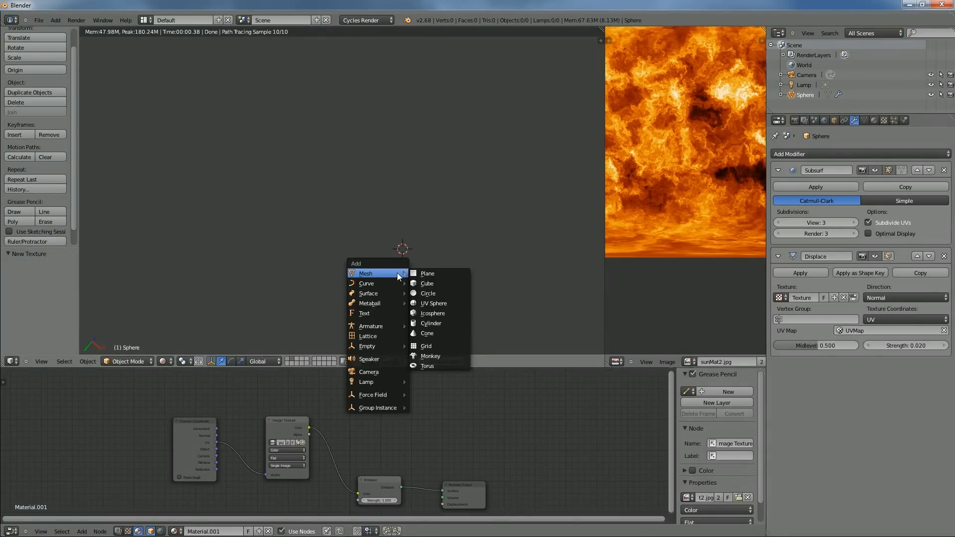
{"action": "left_click", "coordinate": [439, 276]}
{"action": "scroll", "coordinate": [426, 248], "scroll_direction": "down", "scroll_amount": 3}
{"action": "key", "text": "KP_7"}
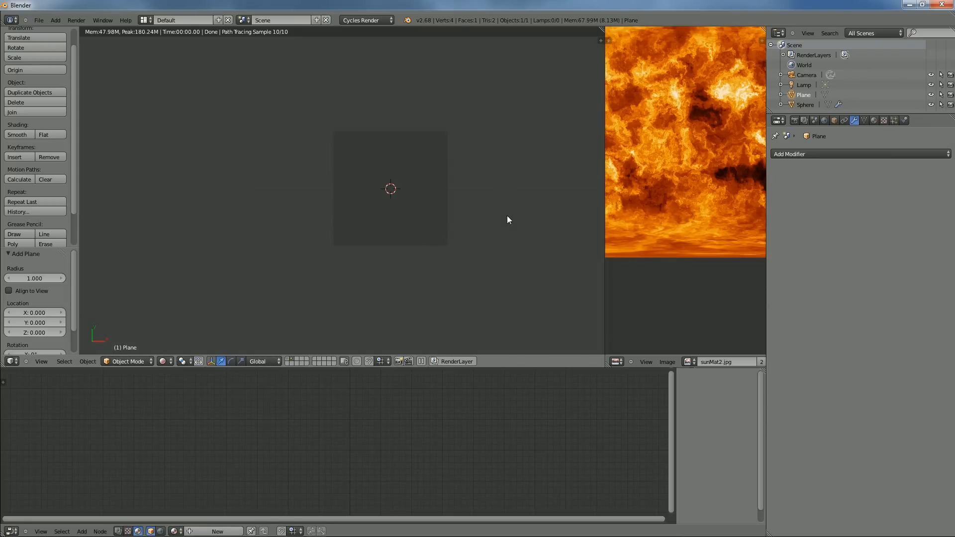
Scale the plane by 2 along the X axis.
{"action": "key", "text": "s"}
{"action": "key", "text": "x"}
{"action": "key", "text": "2"}
{"action": "key", "text": "Return"}
Unwrap the plane's UVs onto sunMat2.jpg and widen the image editor to show the whole map.
{"action": "scroll", "coordinate": [703, 165], "scroll_direction": "down", "scroll_amount": 3}
{"action": "scroll", "coordinate": [691, 159], "scroll_direction": "down", "scroll_amount": 3}
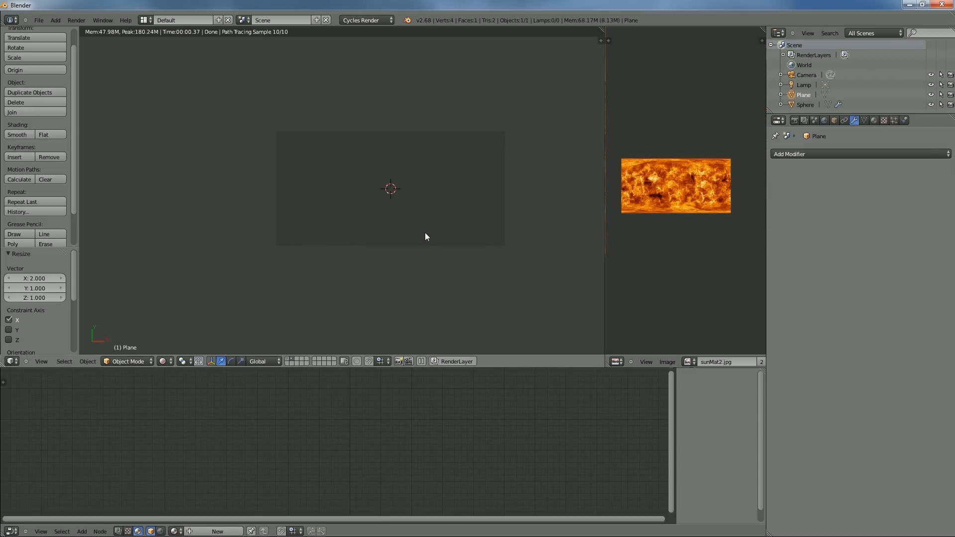
{"action": "key", "text": "Tab"}
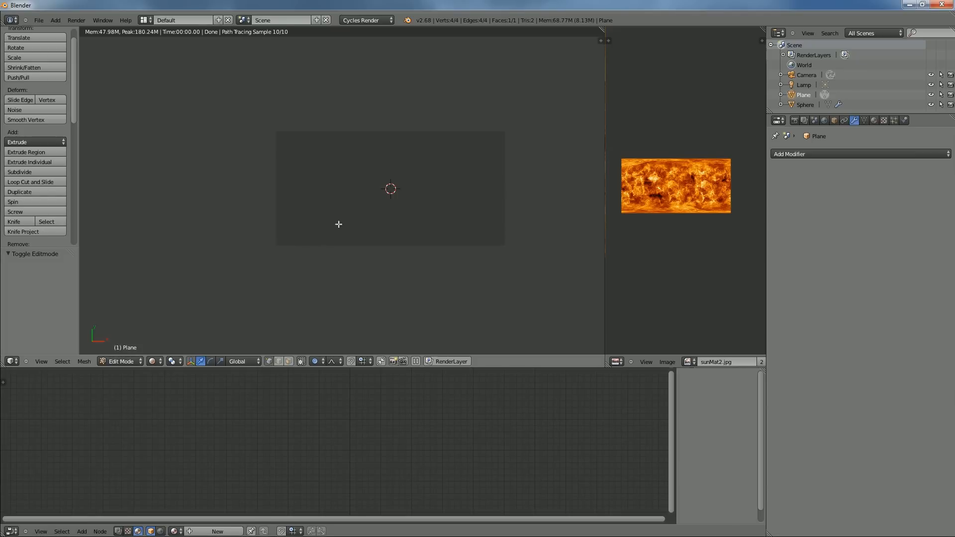
{"action": "key", "text": "u"}
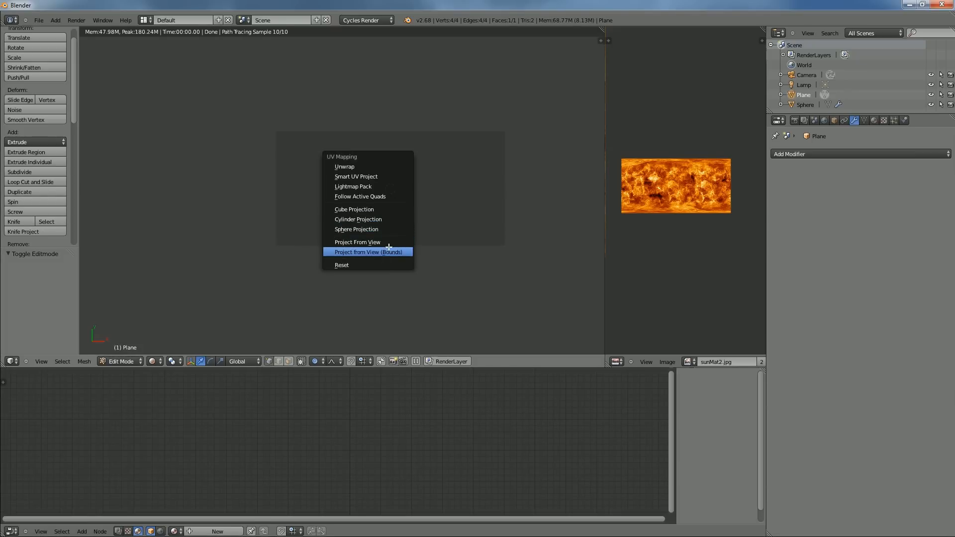
{"action": "left_click", "coordinate": [348, 167]}
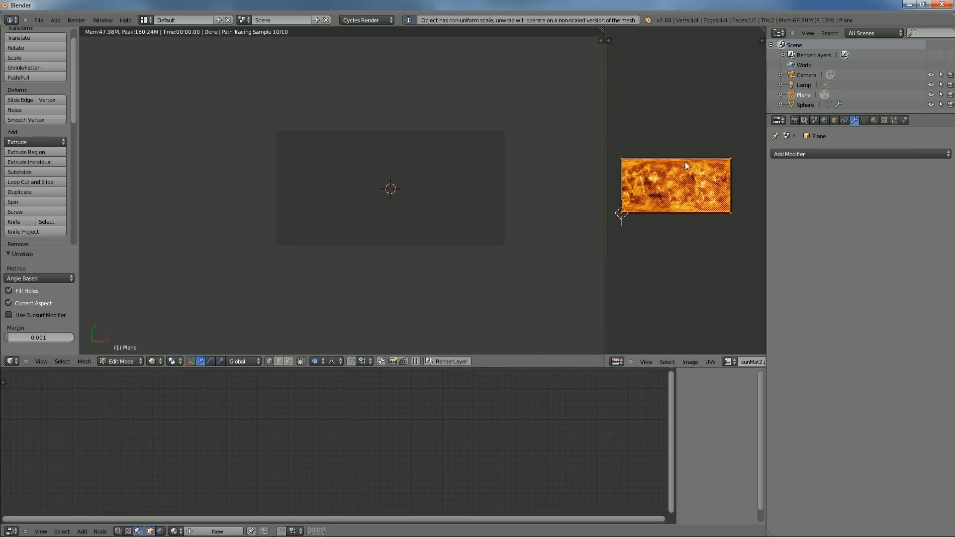
{"action": "scroll", "coordinate": [685, 161], "scroll_direction": "up", "scroll_amount": 2}
{"action": "left_click_drag", "start_coordinate": [604, 243], "coordinate": [412, 245]}
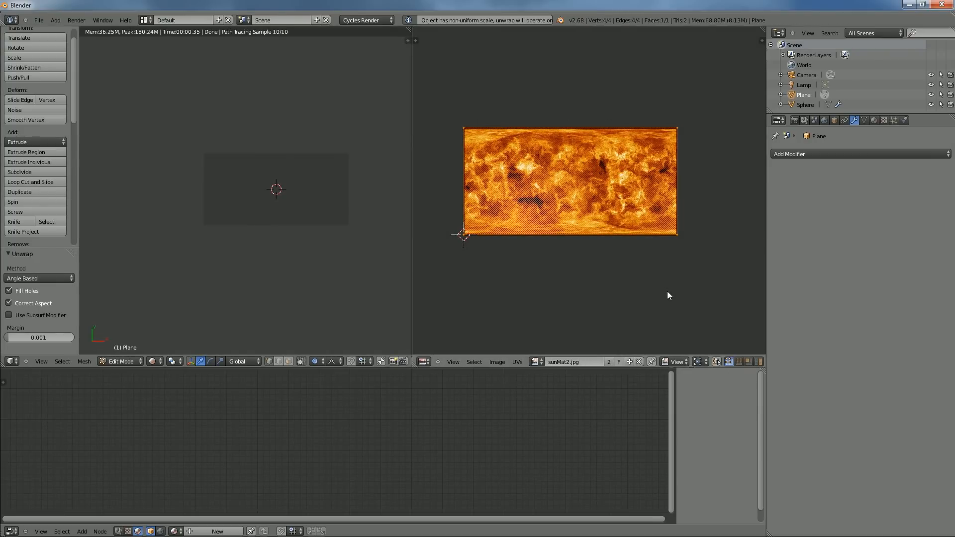
Scale the plane's UV island to about half size within the sun image and return to Object Mode.
{"action": "key", "text": "s"}
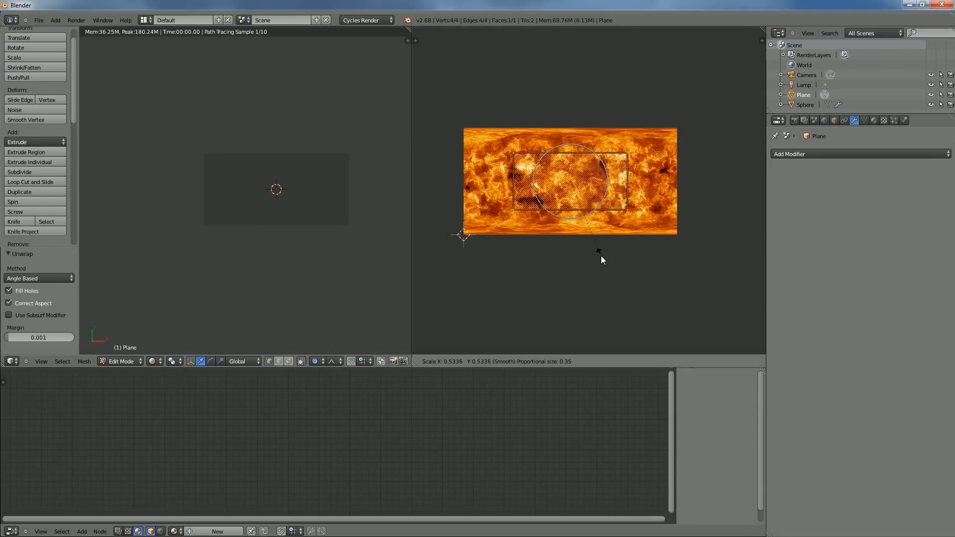
{"action": "left_click", "coordinate": [594, 250]}
{"action": "scroll", "coordinate": [587, 184], "scroll_direction": "up", "scroll_amount": 2}
{"action": "key", "text": "Tab"}
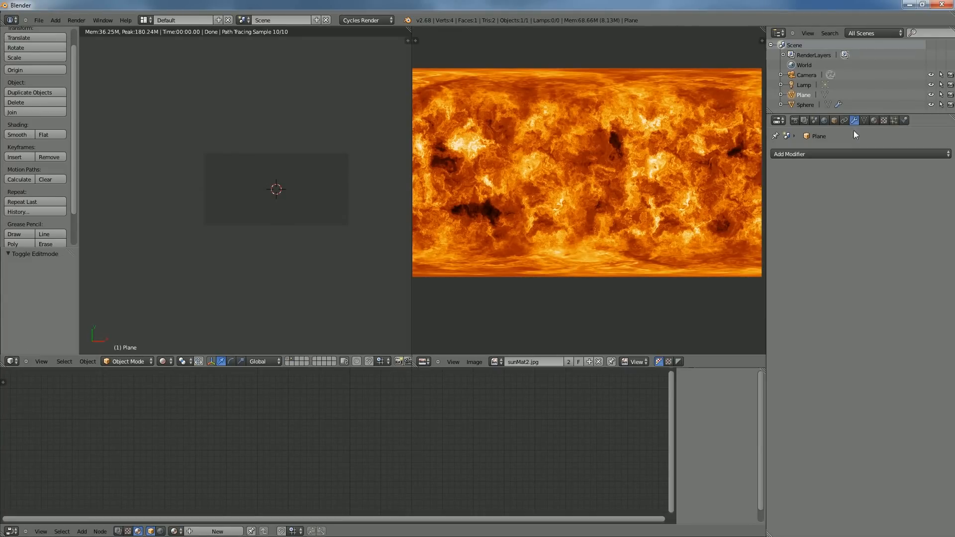
Assign the existing Material.001 to the plane and view it rendered at an angle.
{"action": "left_click", "coordinate": [873, 120]}
{"action": "left_click", "coordinate": [777, 187]}
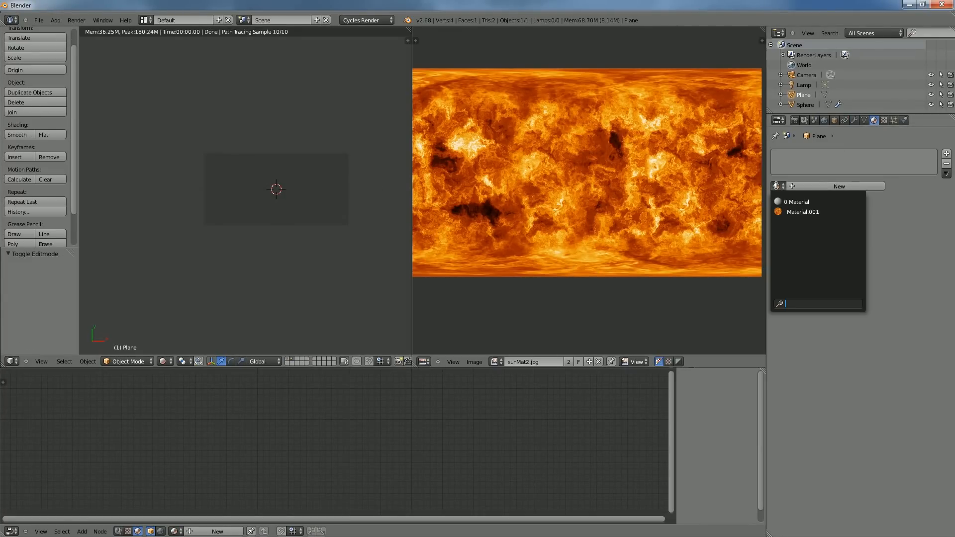
{"action": "left_click", "coordinate": [793, 213]}
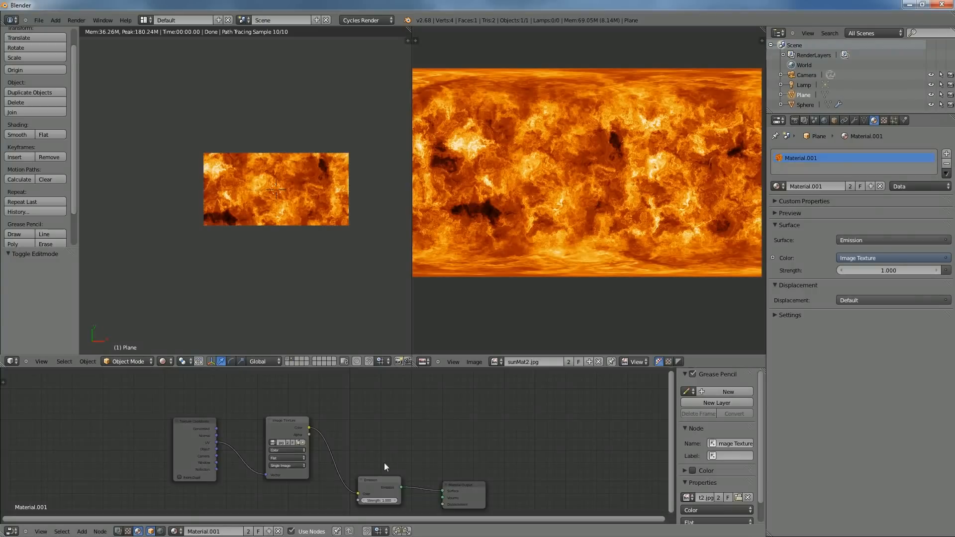
{"action": "scroll", "coordinate": [384, 462], "scroll_direction": "up", "scroll_amount": 2}
{"action": "scroll", "coordinate": [293, 192], "scroll_direction": "up", "scroll_amount": 3}
{"action": "scroll", "coordinate": [296, 194], "scroll_direction": "up", "scroll_amount": 4}
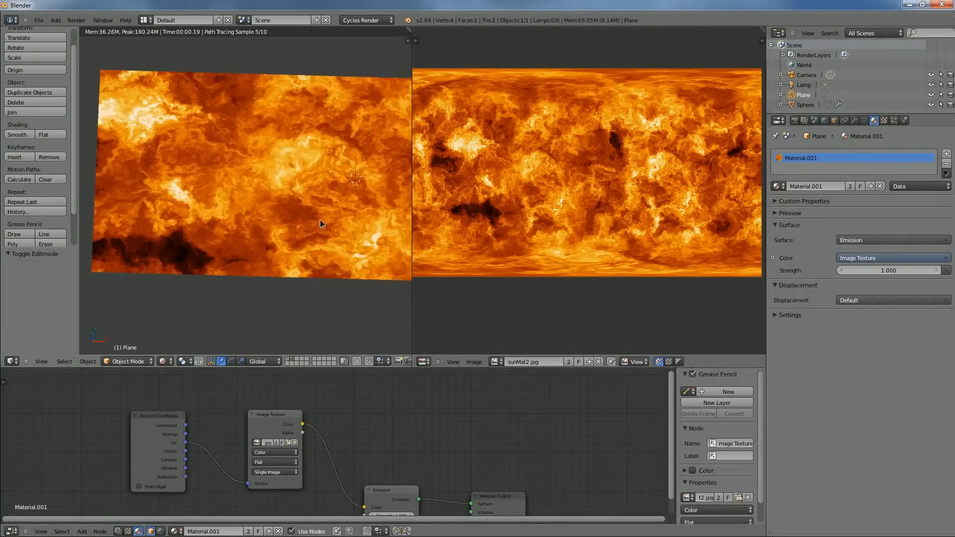
{"action": "left_click_drag", "start_coordinate": [320, 220], "coordinate": [324, 177]}
Put the plane in Edit Mode with solid shading and view it from above.
{"action": "left_click", "coordinate": [855, 121]}
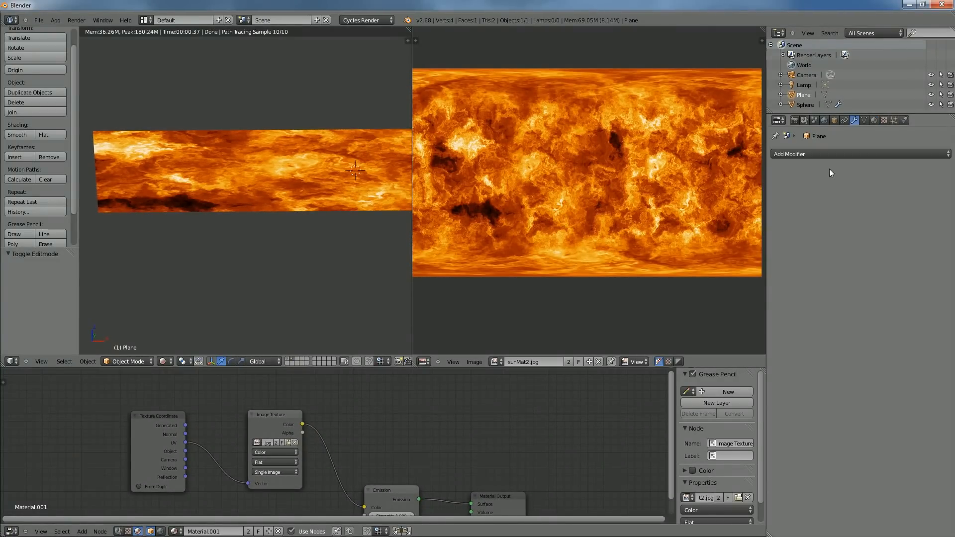
{"action": "left_click", "coordinate": [856, 154]}
{"action": "key", "text": "Tab"}
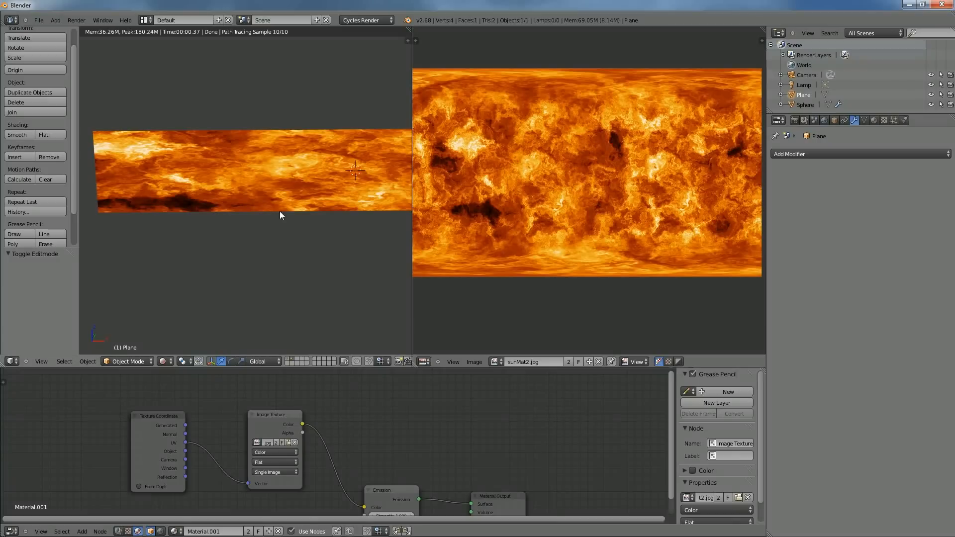
{"action": "key", "text": "shift+z"}
{"action": "left_click_drag", "start_coordinate": [287, 194], "coordinate": [293, 260]}
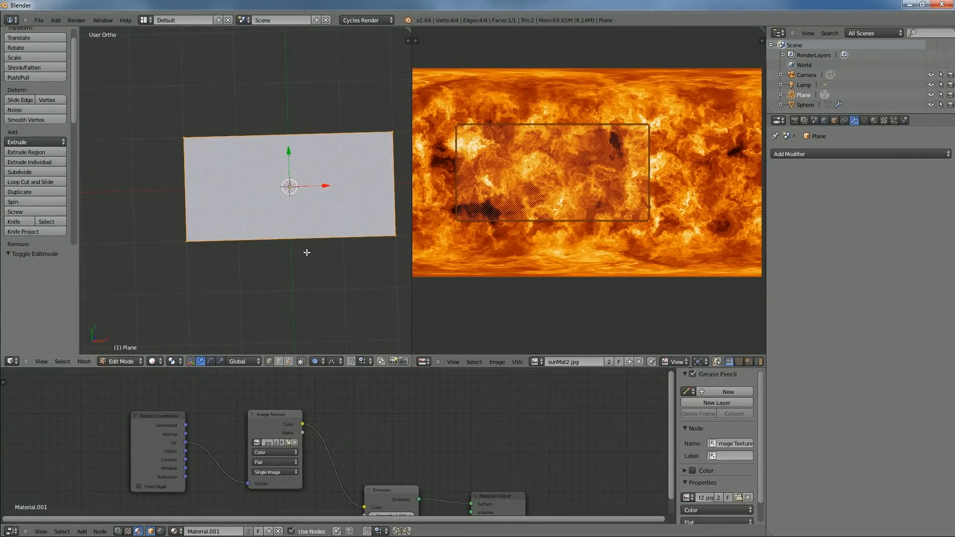
Try subdividing the whole plane once, and undo the subdivision.
{"action": "key", "text": "w"}
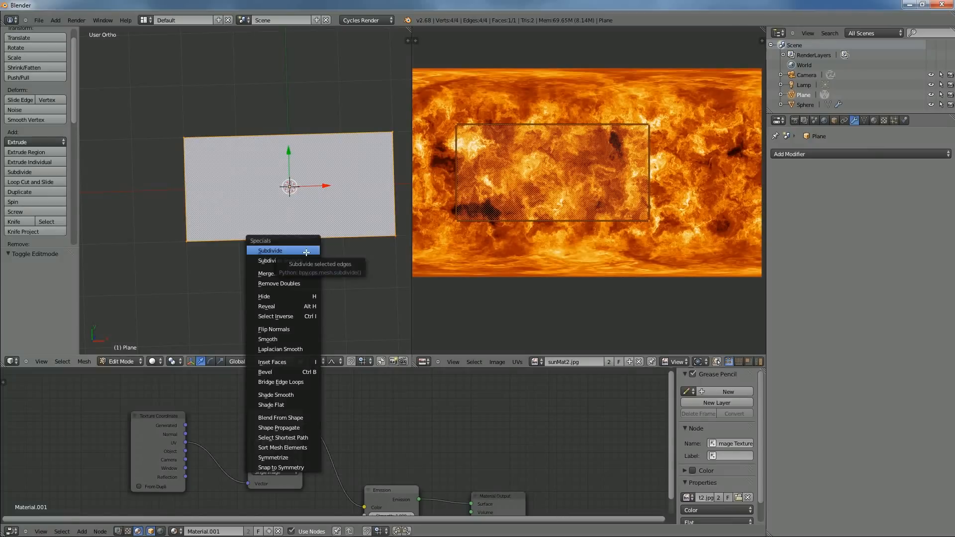
{"action": "left_click", "coordinate": [305, 250]}
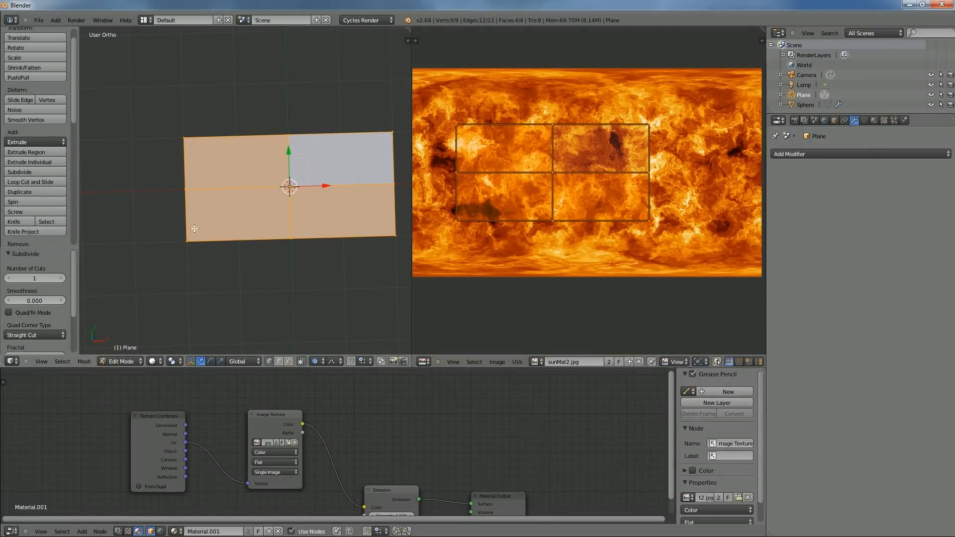
{"action": "left_click_drag", "start_coordinate": [237, 212], "coordinate": [246, 255]}
{"action": "key", "text": "ctrl+z"}
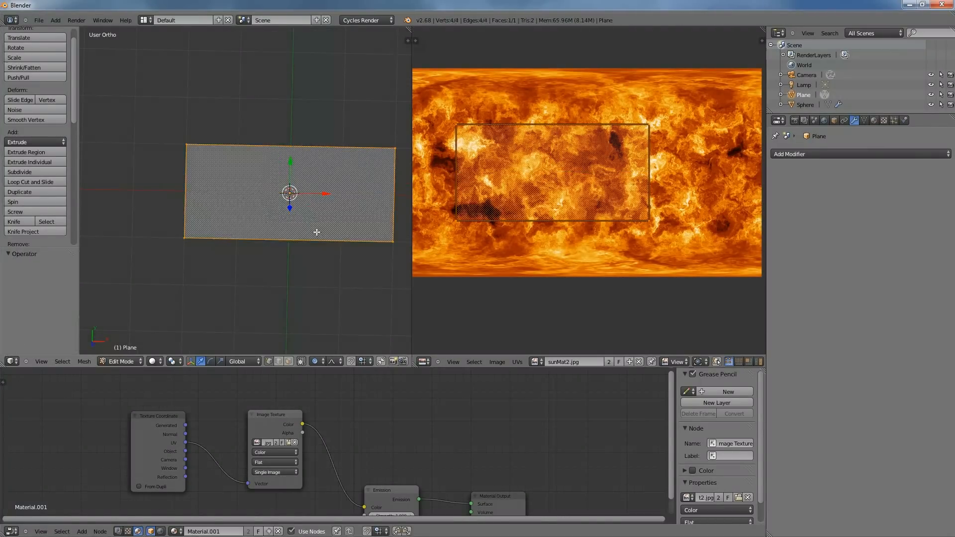
Add a centred vertical loop cut that splits the plane into two square halves.
{"action": "key", "text": "ctrl+r"}
{"action": "left_click", "coordinate": [284, 151]}
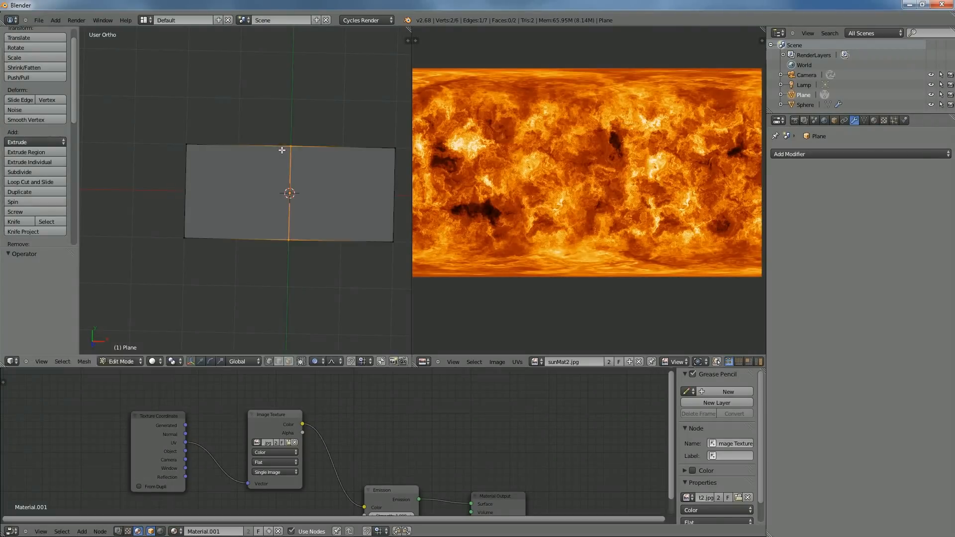
{"action": "right_click", "coordinate": [284, 151]}
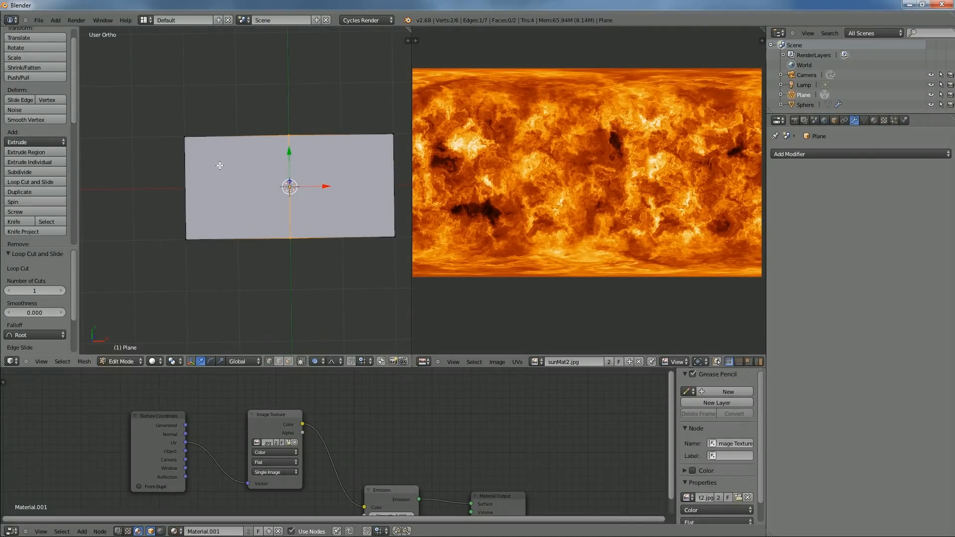
Select the whole plane mesh and subdivide it.
{"action": "key", "text": "a"}
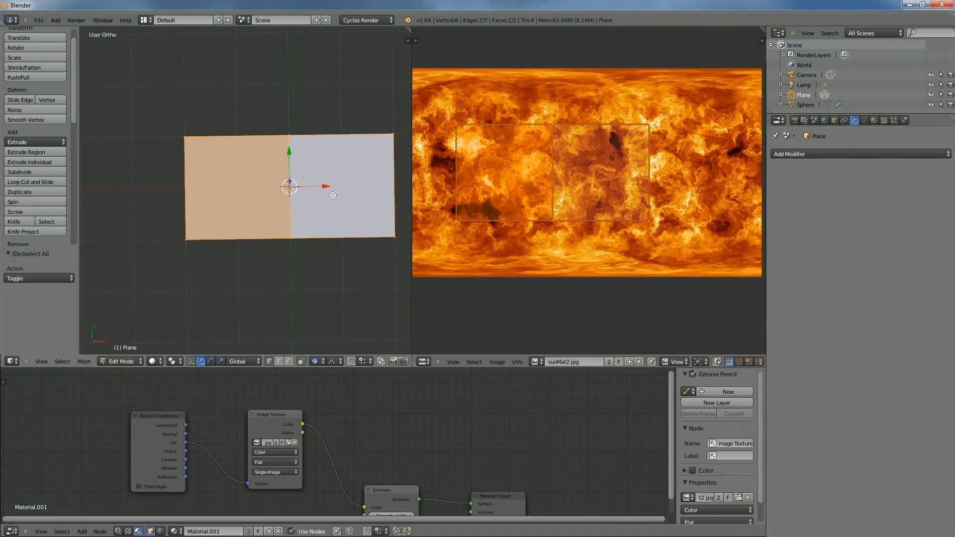
{"action": "key", "text": "w"}
{"action": "left_click", "coordinate": [321, 192]}
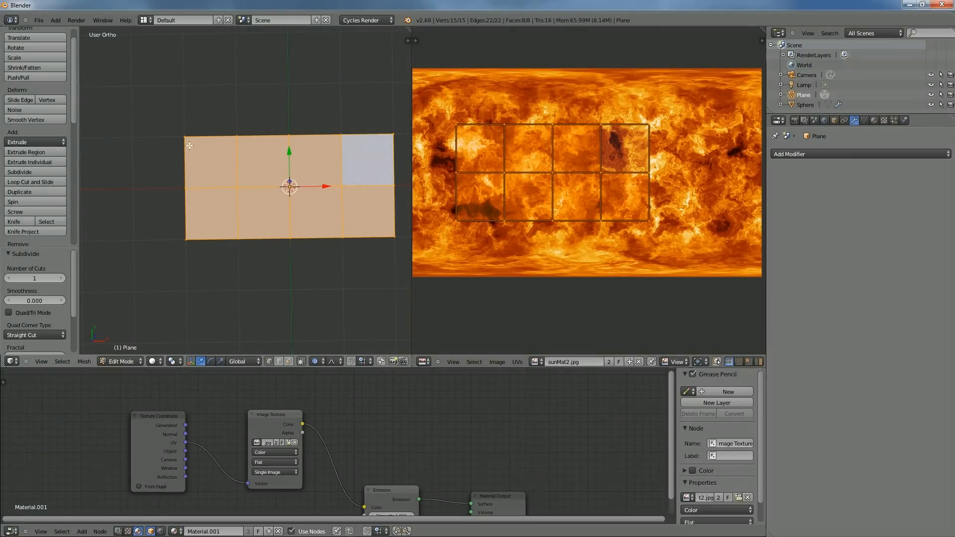
Try 45 and 60 as the number of cuts for the plane's subdivision.
{"action": "left_click_drag", "start_coordinate": [26, 275], "coordinate": [28, 275]}
{"action": "left_click", "coordinate": [29, 277]}
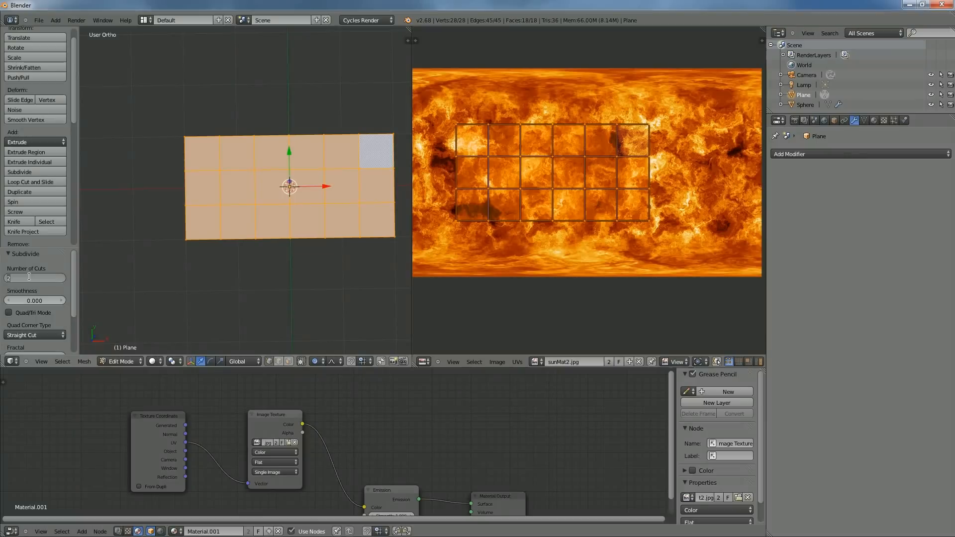
{"action": "type", "text": "45"}
{"action": "key", "text": "Return"}
{"action": "scroll", "coordinate": [238, 216], "scroll_direction": "up", "scroll_amount": 2}
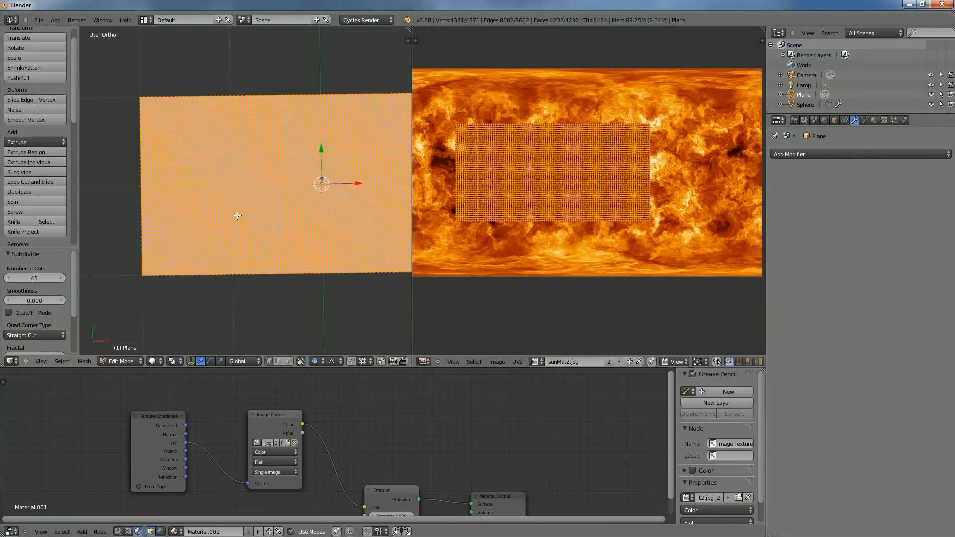
{"action": "left_click", "coordinate": [32, 278]}
{"action": "type", "text": "60"}
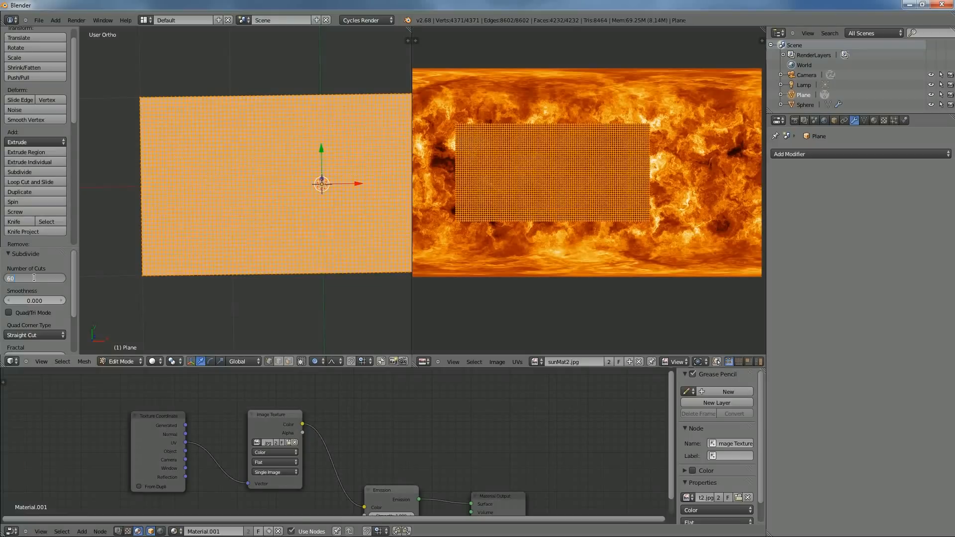
{"action": "key", "text": "Return"}
Set the subdivision's number of cuts to 100 and check the mesh density up close.
{"action": "left_click", "coordinate": [34, 277]}
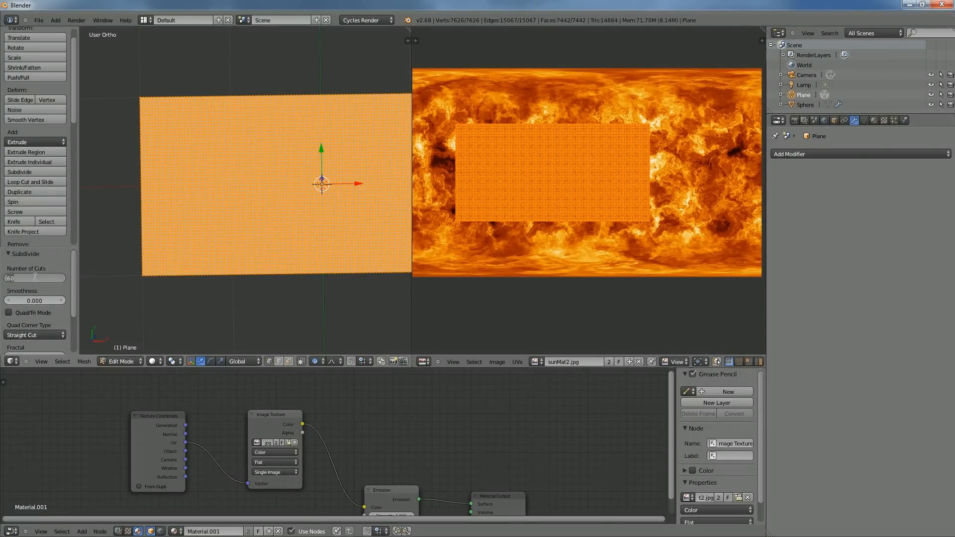
{"action": "type", "text": "1"}
{"action": "key", "text": "Return"}
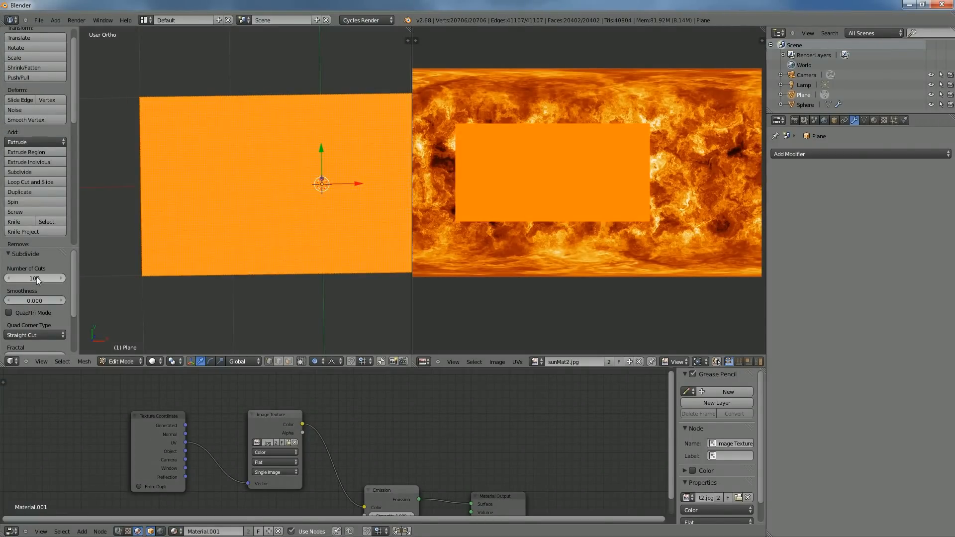
{"action": "scroll", "coordinate": [296, 243], "scroll_direction": "up", "scroll_amount": 4}
{"action": "scroll", "coordinate": [294, 239], "scroll_direction": "down", "scroll_amount": 3}
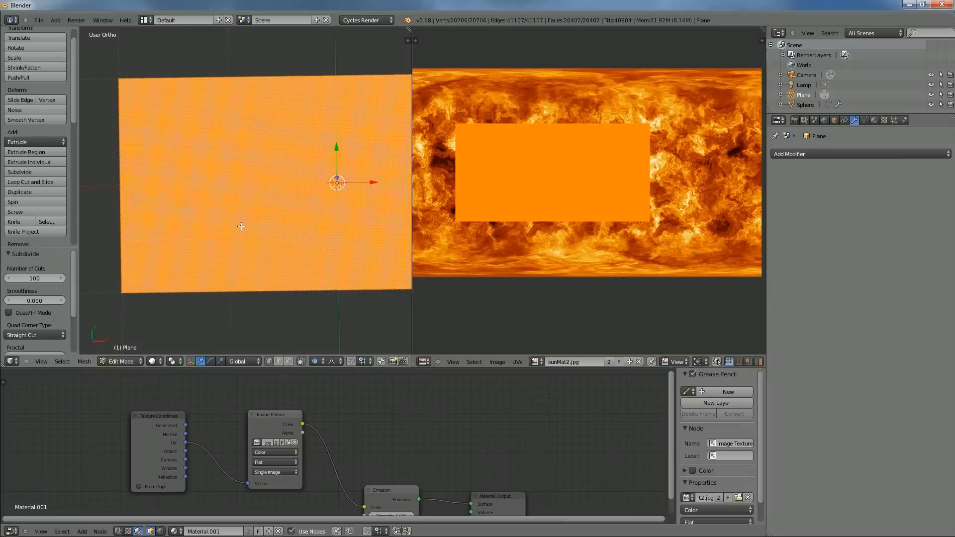
Return the subdivided plane to Object Mode and apply smooth shading to it.
{"action": "key", "text": "Tab"}
{"action": "left_click_drag", "start_coordinate": [255, 255], "coordinate": [390, 199]}
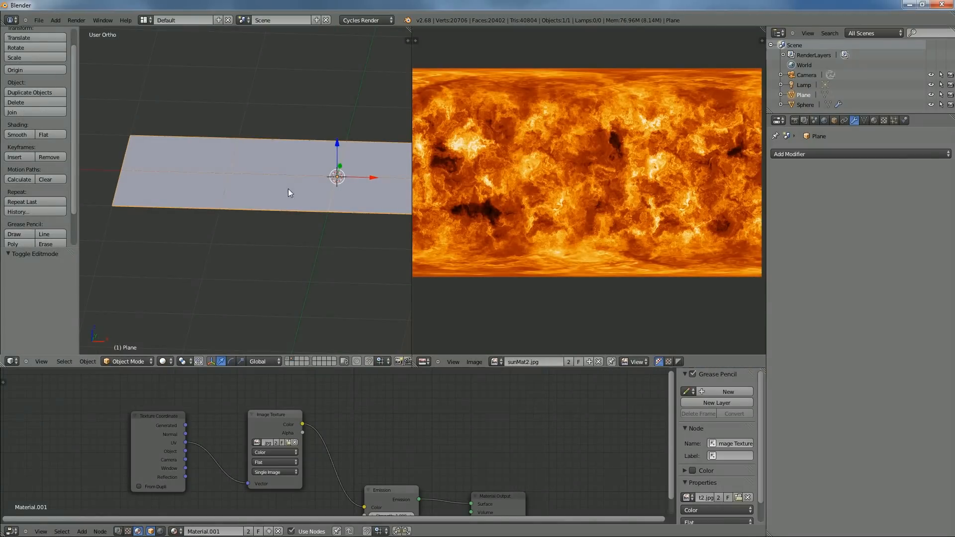
{"action": "left_click_drag", "start_coordinate": [337, 235], "coordinate": [256, 213]}
{"action": "left_click", "coordinate": [17, 134]}
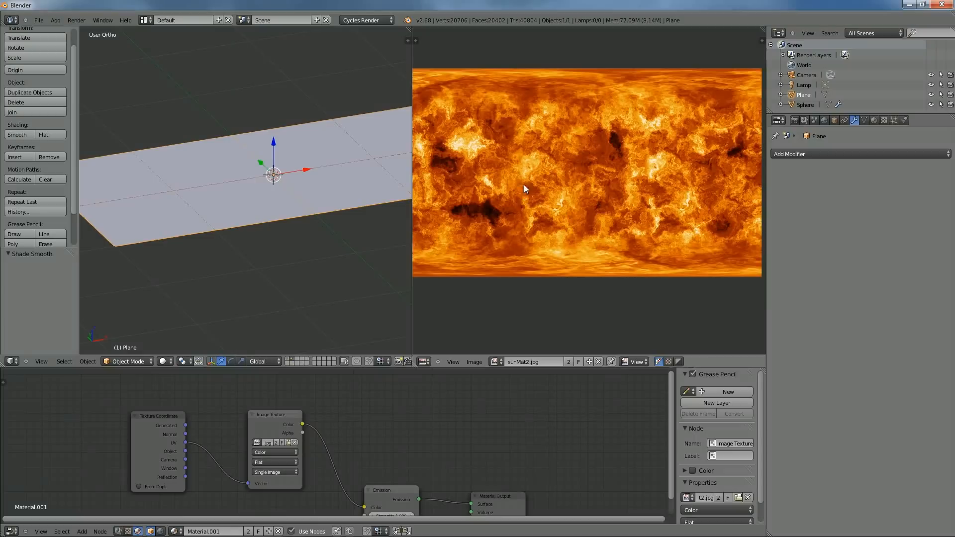
Display the plane with Rendered viewport shading and widen the 3D view over the image editor.
{"action": "left_click_drag", "start_coordinate": [387, 435], "coordinate": [303, 393]}
{"action": "left_click", "coordinate": [163, 361]}
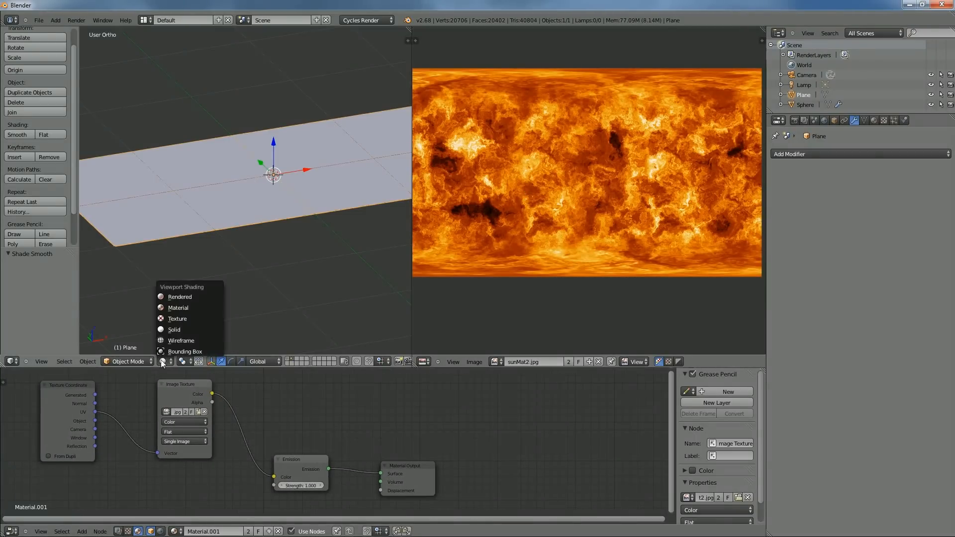
{"action": "left_click", "coordinate": [174, 297]}
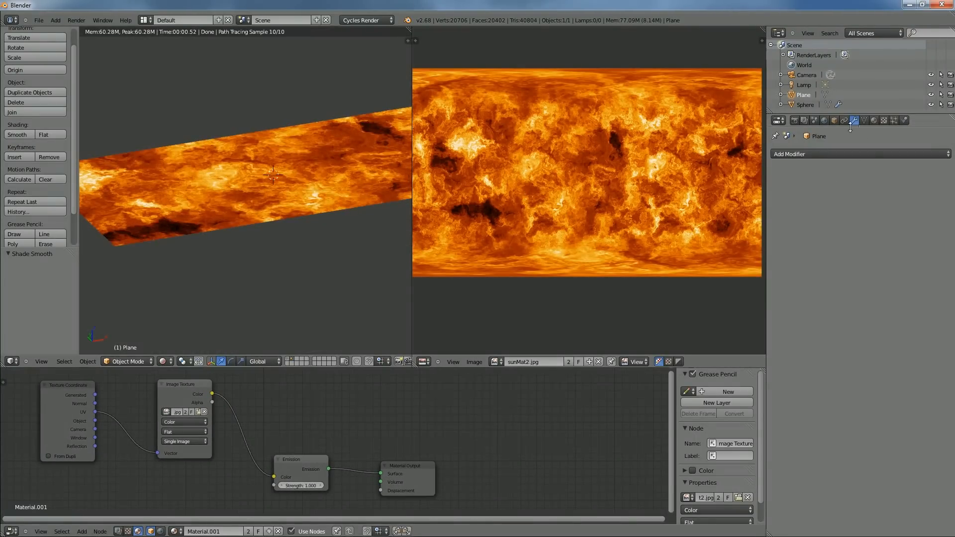
{"action": "left_click_drag", "start_coordinate": [192, 173], "coordinate": [243, 144]}
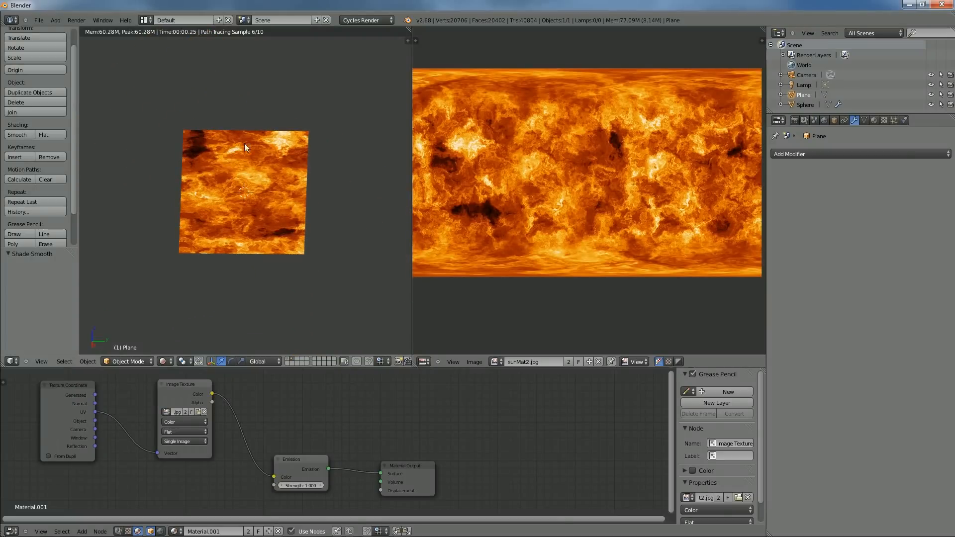
{"action": "left_click_drag", "start_coordinate": [140, 177], "coordinate": [309, 188]}
{"action": "left_click_drag", "start_coordinate": [412, 180], "coordinate": [611, 180]}
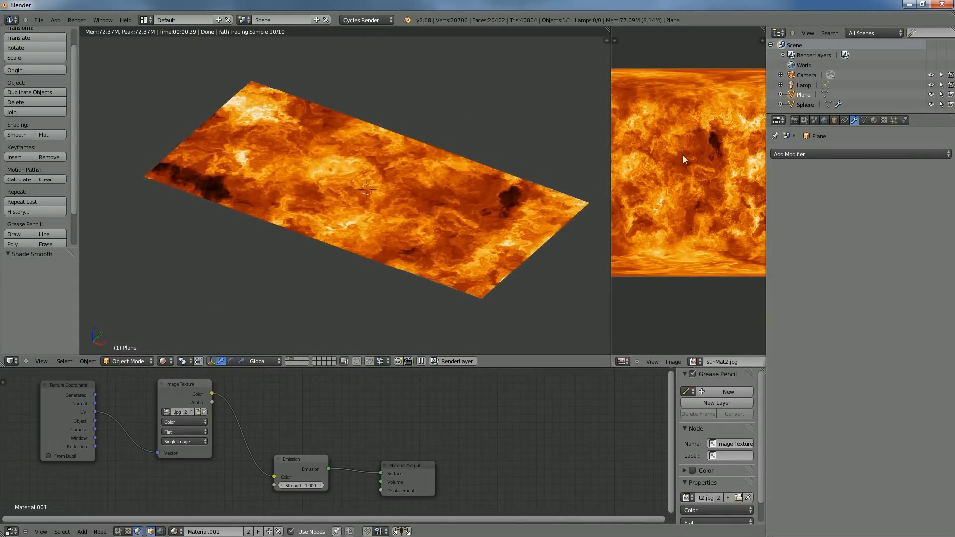
Add a Displace modifier to the plane, assign the existing image texture named Texture, and use UV texture coordinates.
{"action": "left_click", "coordinate": [862, 155]}
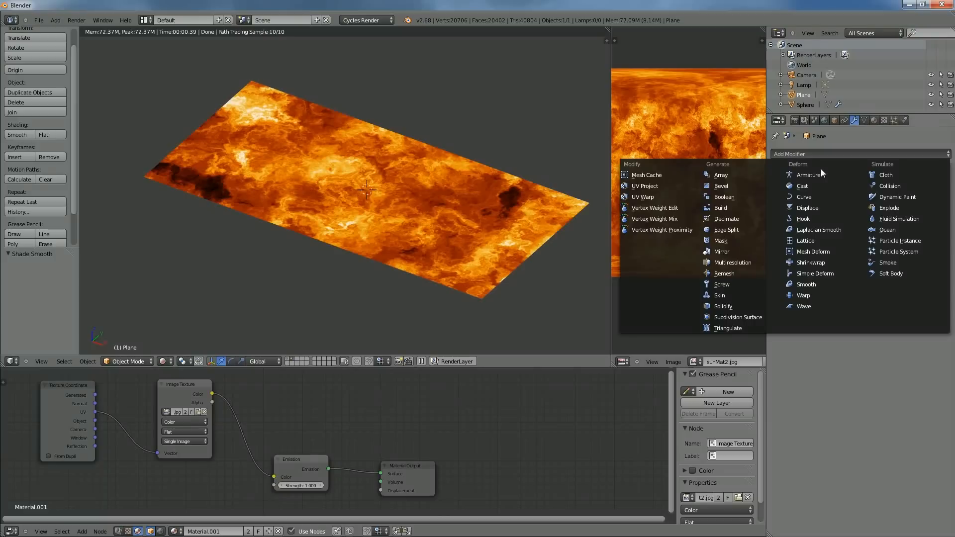
{"action": "left_click", "coordinate": [813, 207]}
{"action": "left_click", "coordinate": [779, 211]}
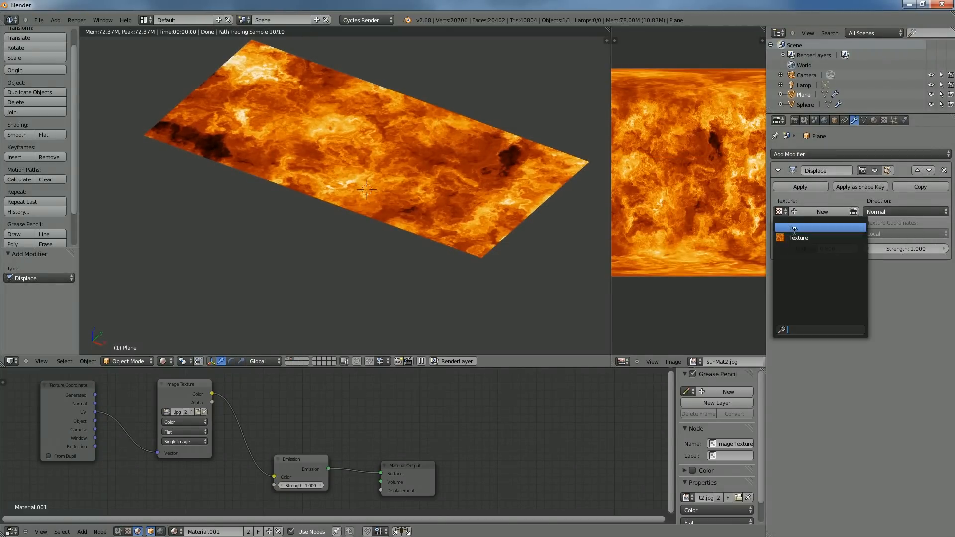
{"action": "left_click", "coordinate": [795, 235]}
{"action": "left_click_drag", "start_coordinate": [455, 232], "coordinate": [481, 256]}
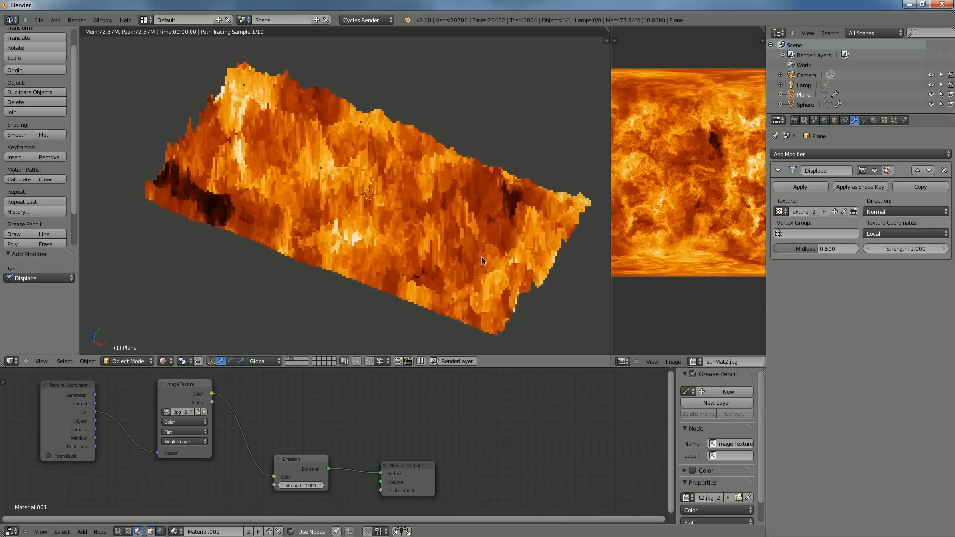
{"action": "left_click", "coordinate": [888, 234]}
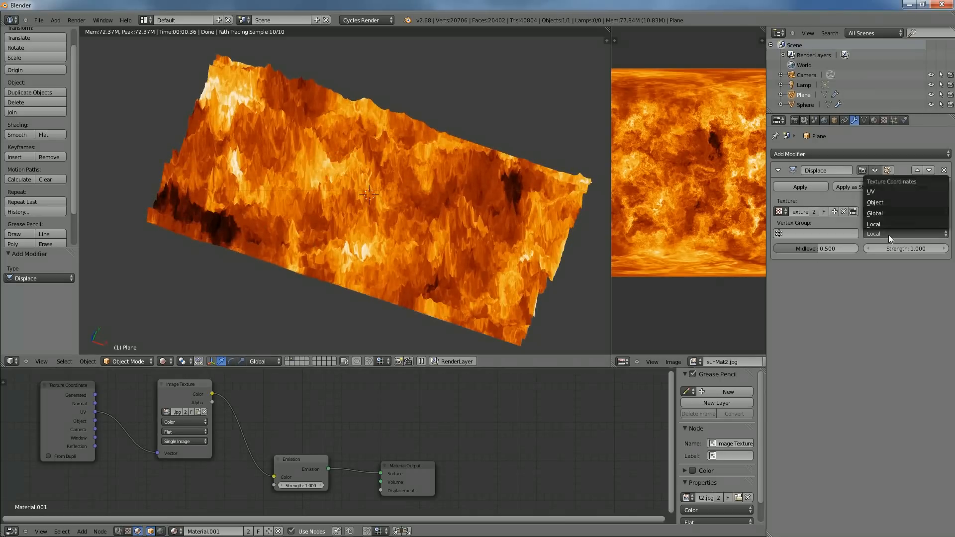
{"action": "left_click", "coordinate": [870, 192]}
Try a strength of -0.1 for the plane's Displace modifier and inspect the relief from another angle.
{"action": "left_click_drag", "start_coordinate": [552, 219], "coordinate": [524, 198]}
{"action": "left_click", "coordinate": [915, 259]}
{"action": "key", "text": "BackSpace"}
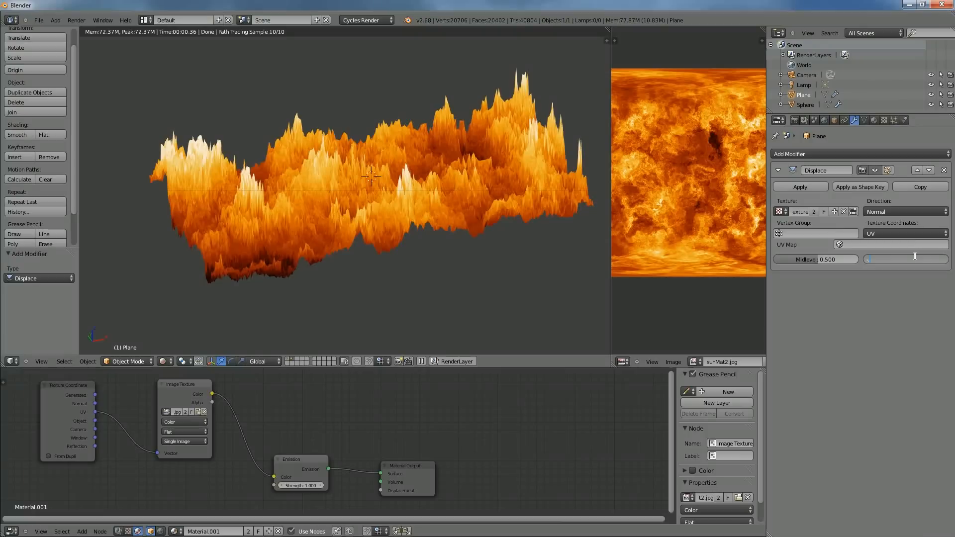
{"action": "type", "text": "-.1"}
{"action": "key", "text": "Return"}
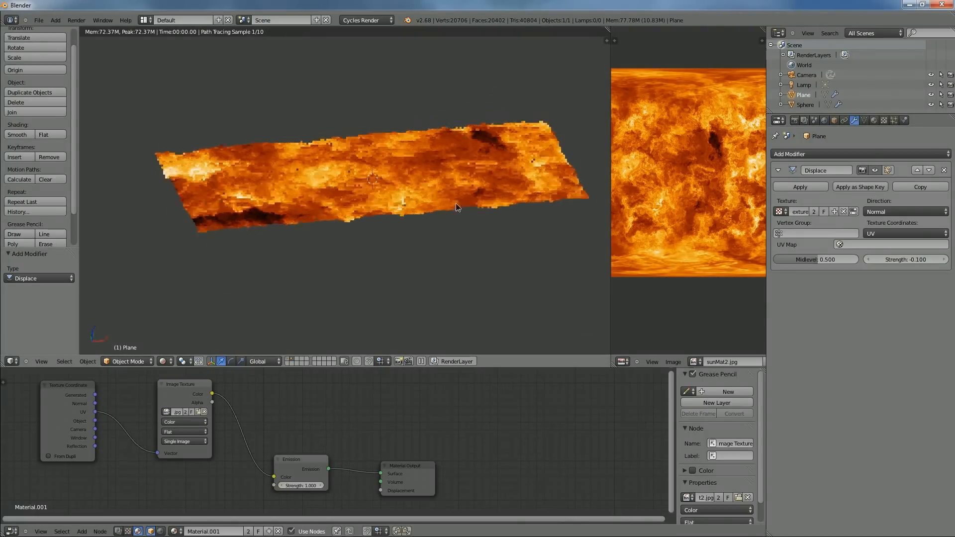
{"action": "left_click_drag", "start_coordinate": [417, 201], "coordinate": [473, 252]}
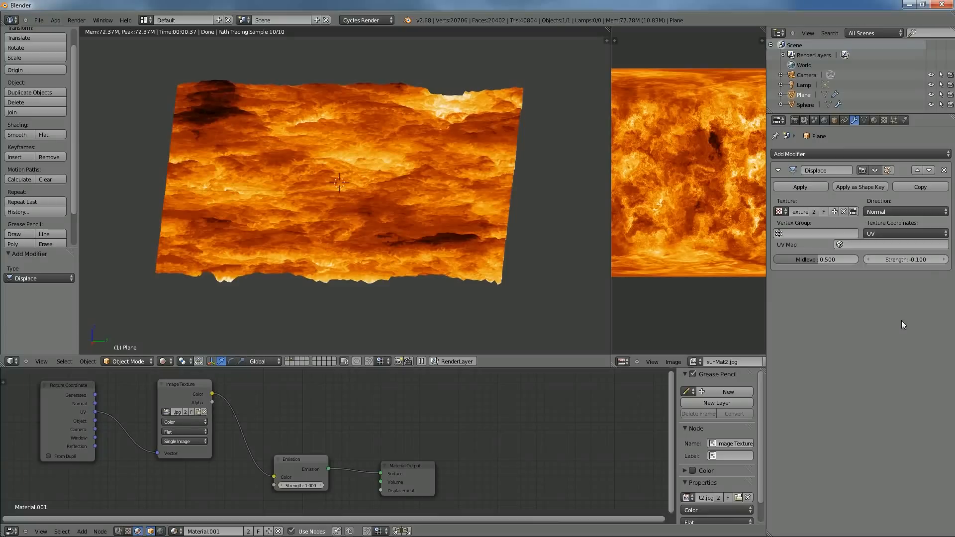
Set the plane's Displace modifier strength to -0.15.
{"action": "left_click", "coordinate": [902, 262]}
{"action": "key", "text": "BackSpace"}
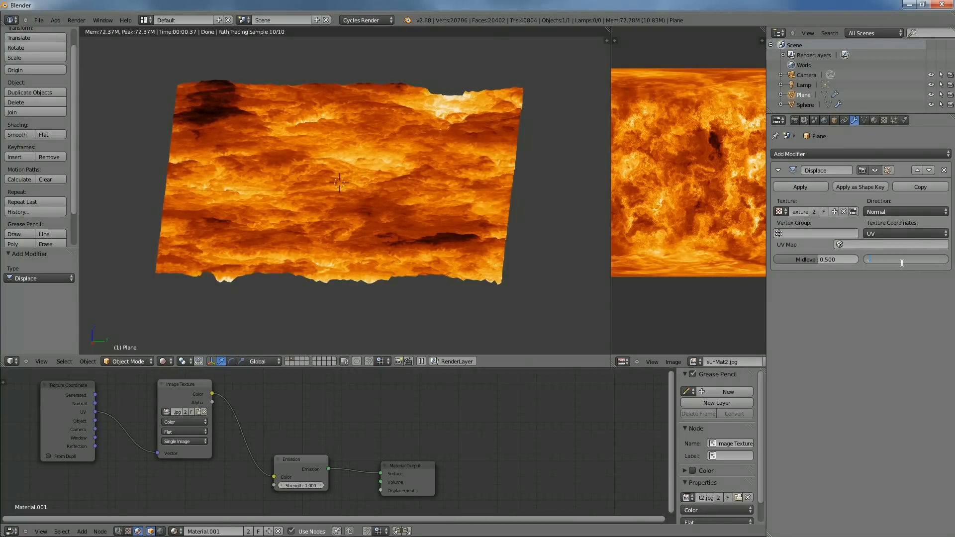
{"action": "type", "text": "-0.15"}
{"action": "key", "text": "Return"}
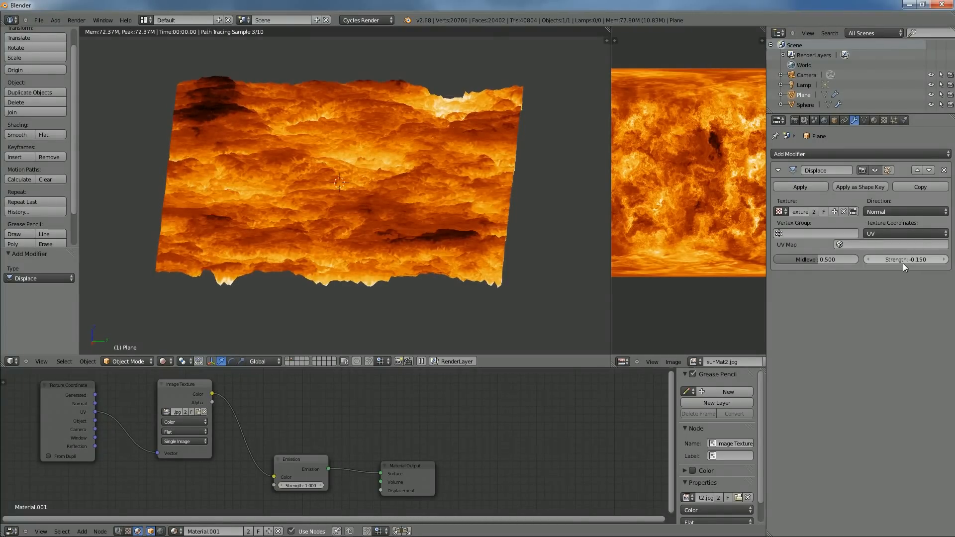
Examine the displaced plane's rendered relief up close and from several angles.
{"action": "scroll", "coordinate": [440, 243], "scroll_direction": "up", "scroll_amount": 5}
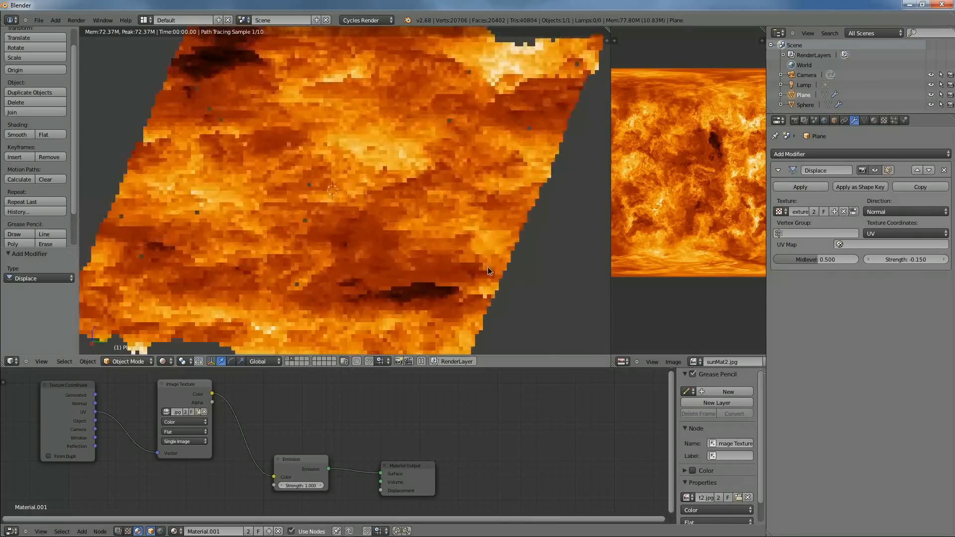
{"action": "left_click_drag", "start_coordinate": [487, 296], "coordinate": [487, 277]}
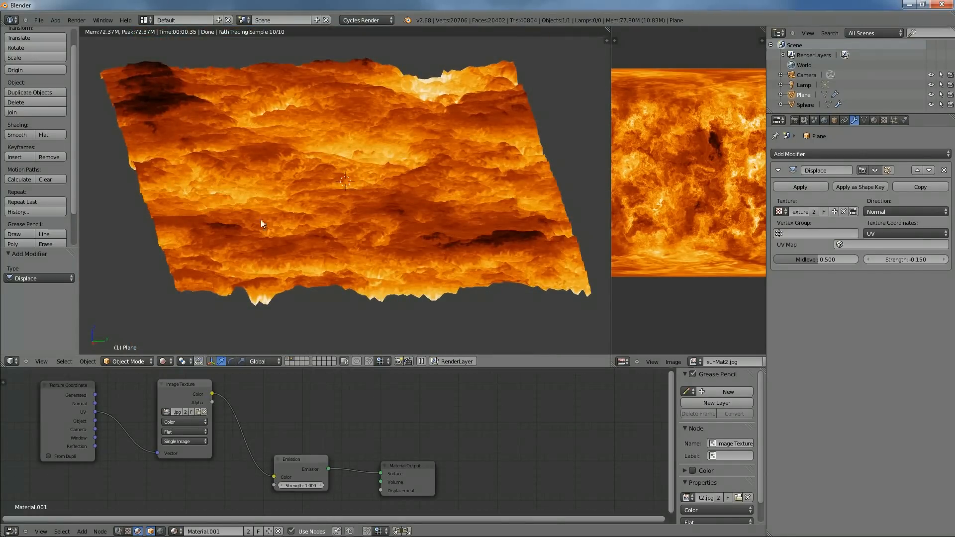
{"action": "left_click_drag", "start_coordinate": [372, 139], "coordinate": [402, 132]}
{"action": "left_click_drag", "start_coordinate": [420, 235], "coordinate": [446, 197]}
{"action": "left_click_drag", "start_coordinate": [370, 193], "coordinate": [410, 280]}
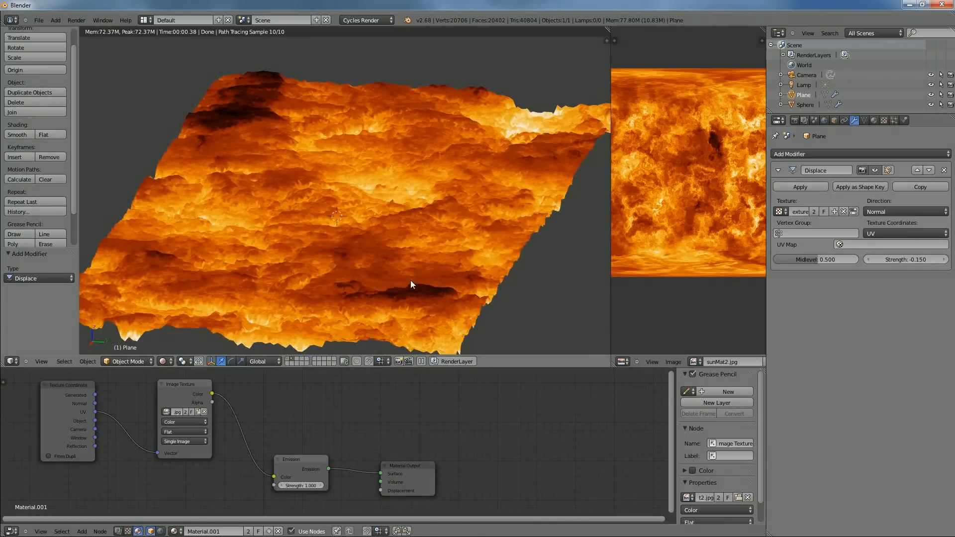
{"action": "scroll", "coordinate": [420, 288], "scroll_direction": "up", "scroll_amount": 2}
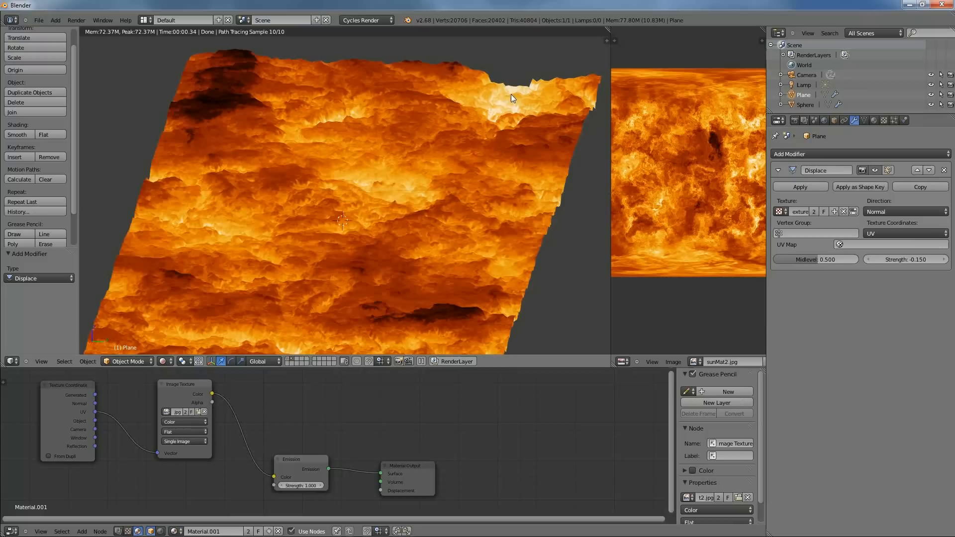
{"action": "left_click_drag", "start_coordinate": [384, 266], "coordinate": [456, 196]}
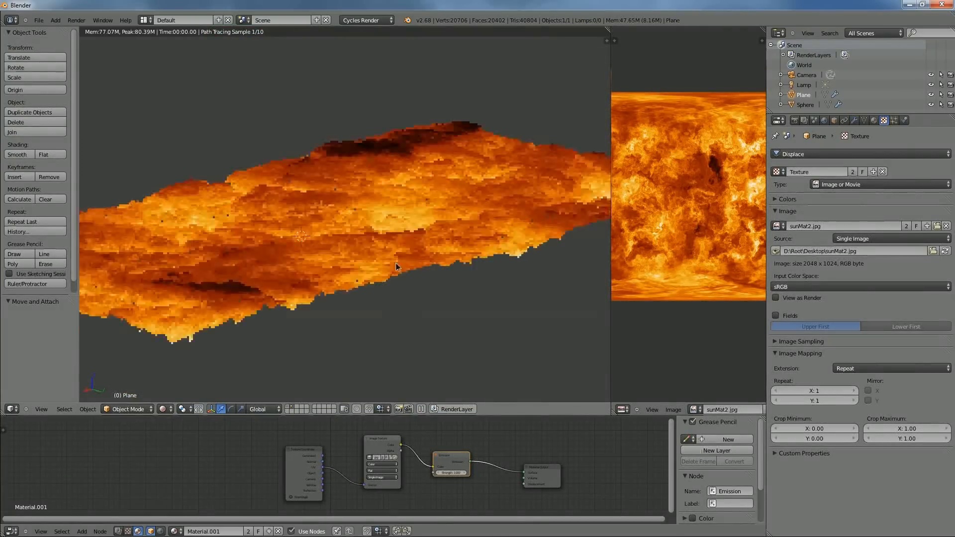
{"action": "left_click_drag", "start_coordinate": [396, 264], "coordinate": [446, 280]}
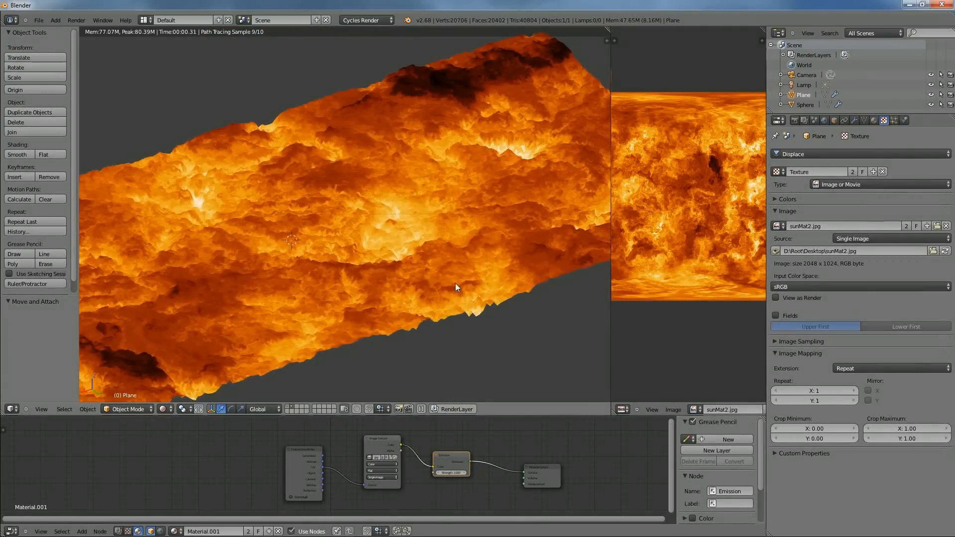
{"action": "left_click_drag", "start_coordinate": [362, 246], "coordinate": [324, 272]}
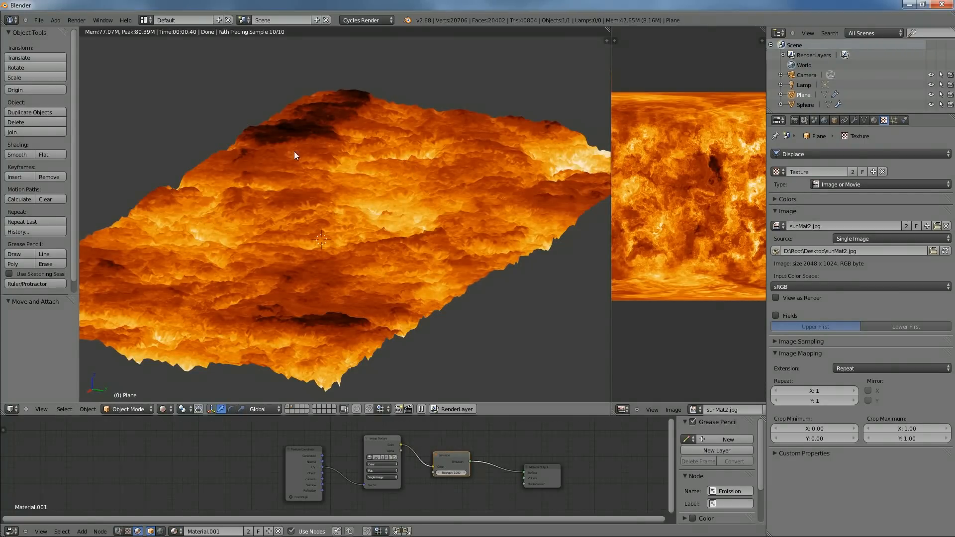
{"action": "left_click_drag", "start_coordinate": [342, 264], "coordinate": [342, 298]}
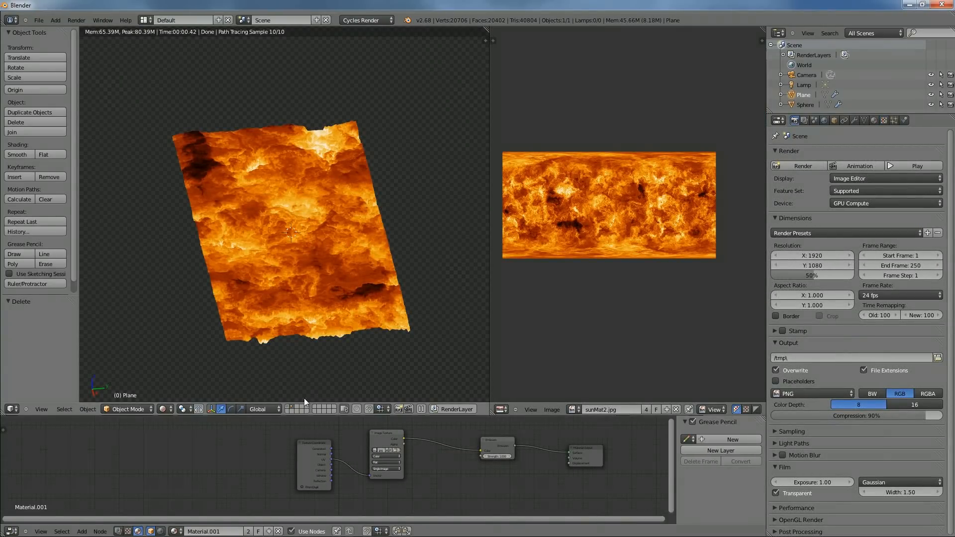
Switch to the first layer with the sun sphere and examine its displaced surface from several sides and distances.
{"action": "left_click", "coordinate": [288, 407]}
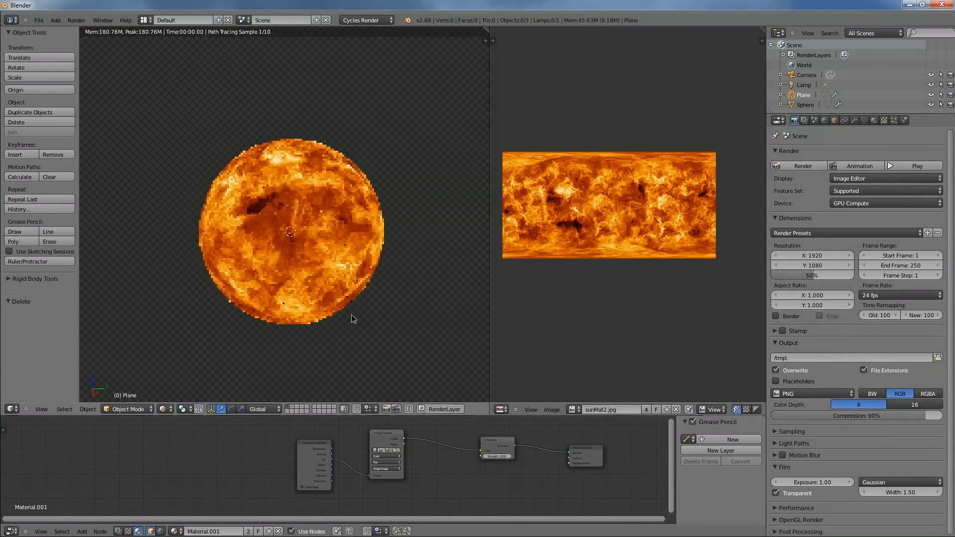
{"action": "scroll", "coordinate": [378, 321], "scroll_direction": "up", "scroll_amount": 3}
{"action": "scroll", "coordinate": [387, 324], "scroll_direction": "down", "scroll_amount": 1}
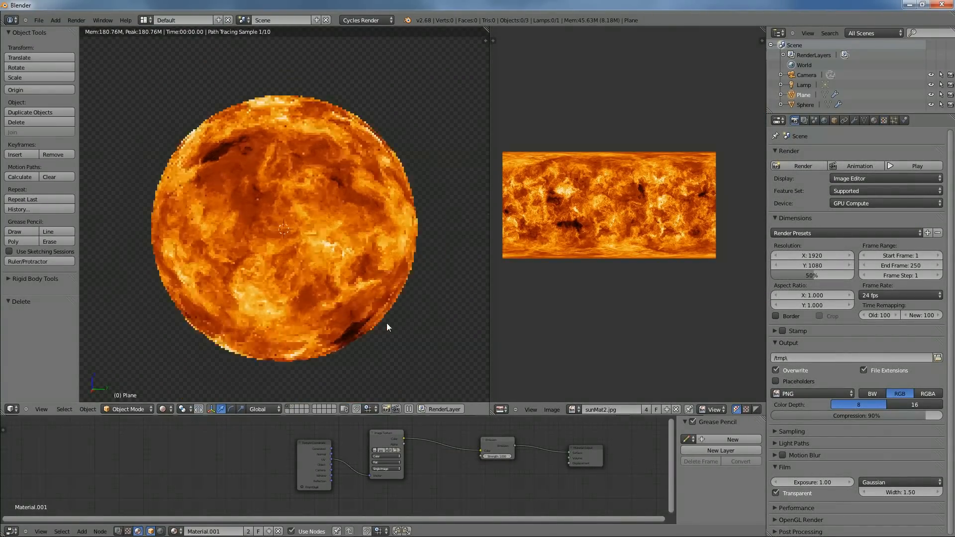
{"action": "scroll", "coordinate": [384, 323], "scroll_direction": "up", "scroll_amount": 1}
{"action": "left_click_drag", "start_coordinate": [385, 323], "coordinate": [356, 303]}
{"action": "scroll", "coordinate": [324, 309], "scroll_direction": "down", "scroll_amount": 1}
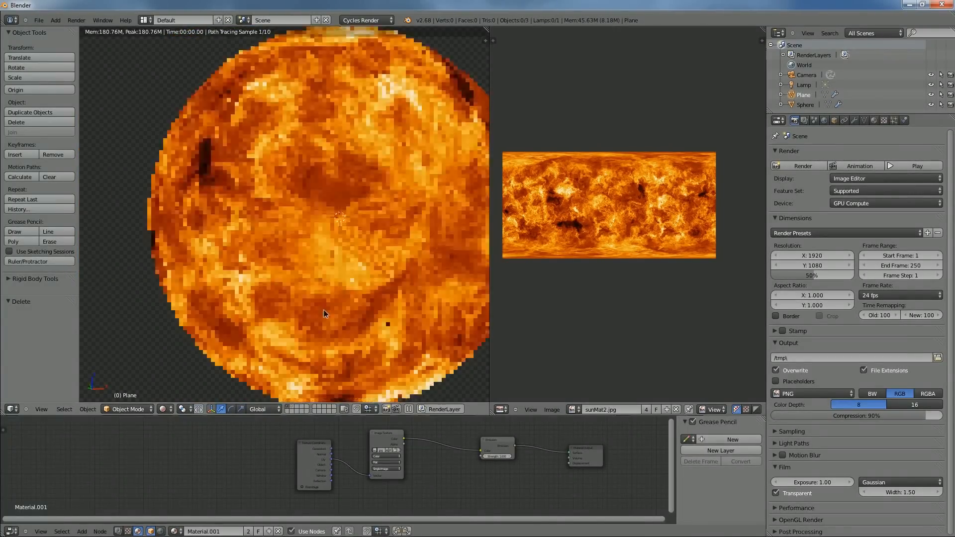
{"action": "scroll", "coordinate": [323, 311], "scroll_direction": "down", "scroll_amount": 2}
{"action": "scroll", "coordinate": [324, 309], "scroll_direction": "up", "scroll_amount": 4}
{"action": "scroll", "coordinate": [323, 309], "scroll_direction": "down", "scroll_amount": 3}
{"action": "left_click_drag", "start_coordinate": [396, 336], "coordinate": [360, 346]}
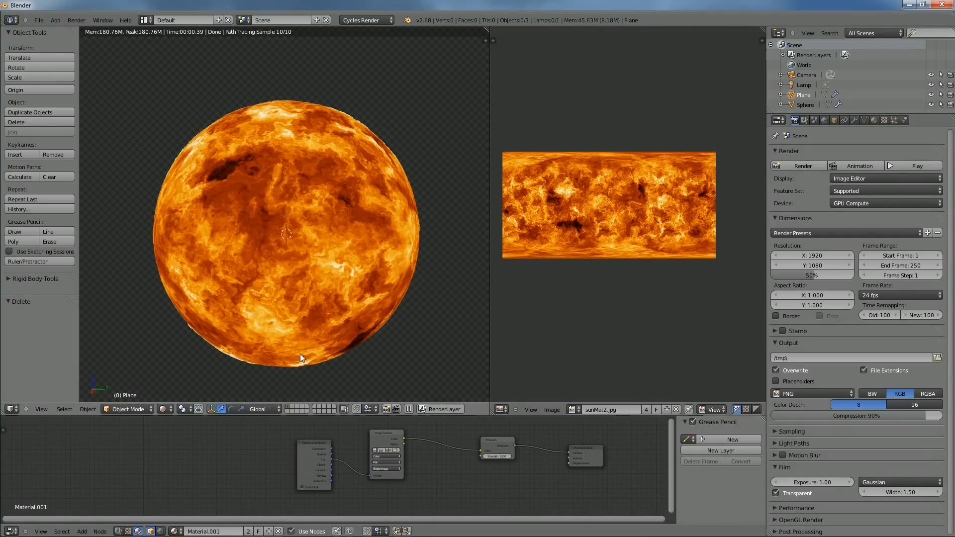
{"action": "scroll", "coordinate": [340, 337], "scroll_direction": "up", "scroll_amount": 5}
{"action": "scroll", "coordinate": [340, 337], "scroll_direction": "down", "scroll_amount": 3}
{"action": "left_click_drag", "start_coordinate": [320, 297], "coordinate": [333, 329]}
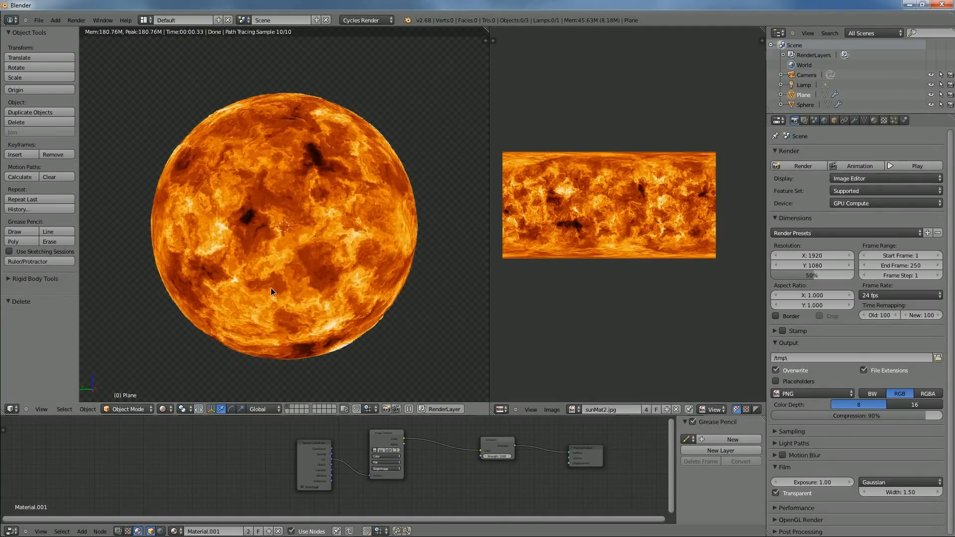
{"action": "left_click_drag", "start_coordinate": [271, 287], "coordinate": [326, 294]}
{"action": "scroll", "coordinate": [283, 294], "scroll_direction": "up", "scroll_amount": 2}
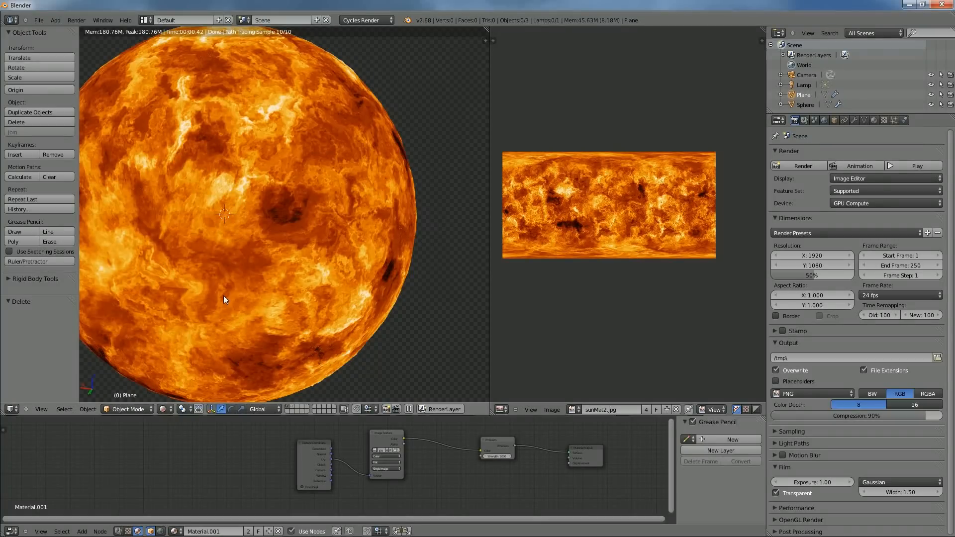
{"action": "left_click_drag", "start_coordinate": [335, 302], "coordinate": [345, 312]}
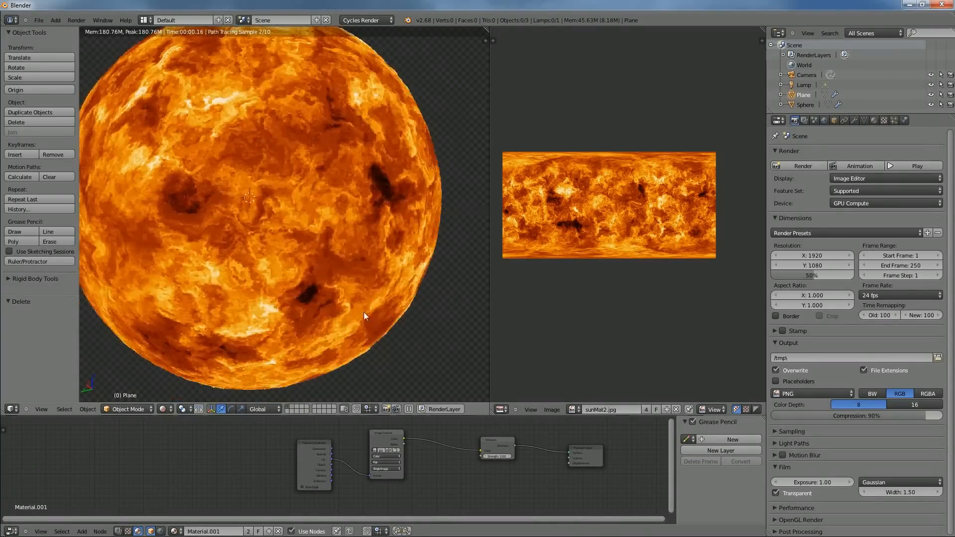
{"action": "scroll", "coordinate": [379, 322], "scroll_direction": "down", "scroll_amount": 4}
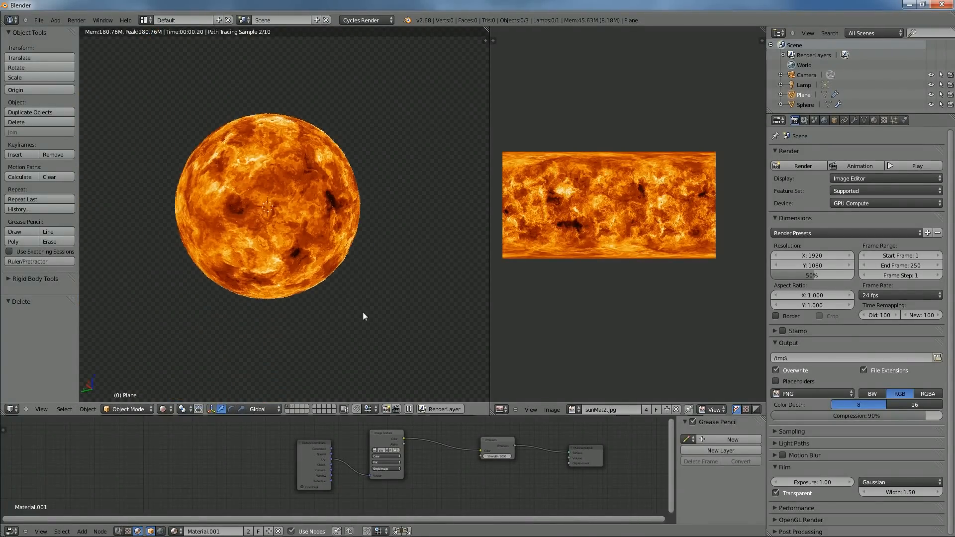
Compare the rendered sun's surface with the sunMat2.jpg texture, examining both images at different zoom levels.
{"action": "scroll", "coordinate": [368, 311], "scroll_direction": "up", "scroll_amount": 3}
{"action": "scroll", "coordinate": [572, 299], "scroll_direction": "up", "scroll_amount": 3}
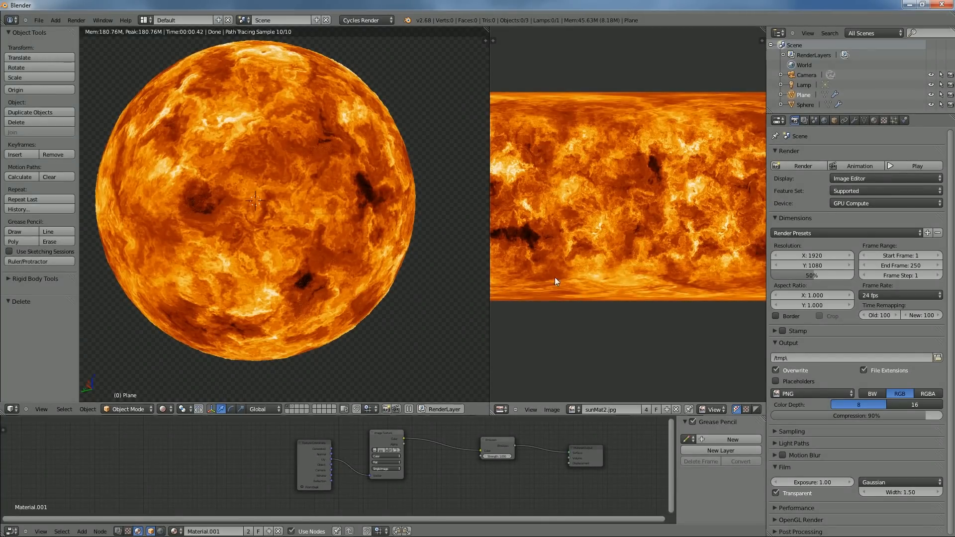
{"action": "scroll", "coordinate": [512, 273], "scroll_direction": "down", "scroll_amount": 2}
{"action": "left_click_drag", "start_coordinate": [511, 273], "coordinate": [546, 285]}
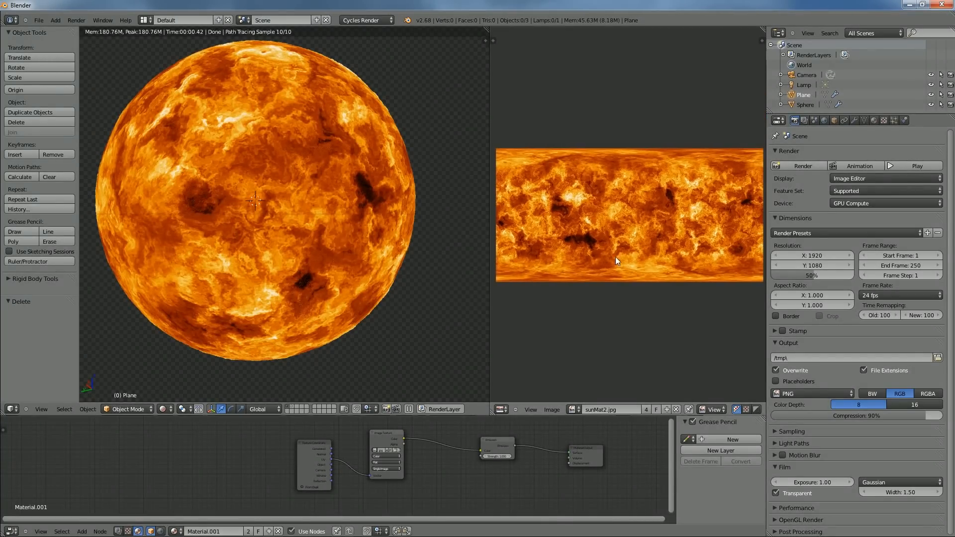
{"action": "scroll", "coordinate": [399, 259], "scroll_direction": "down", "scroll_amount": 2}
{"action": "left_click_drag", "start_coordinate": [401, 260], "coordinate": [261, 238]}
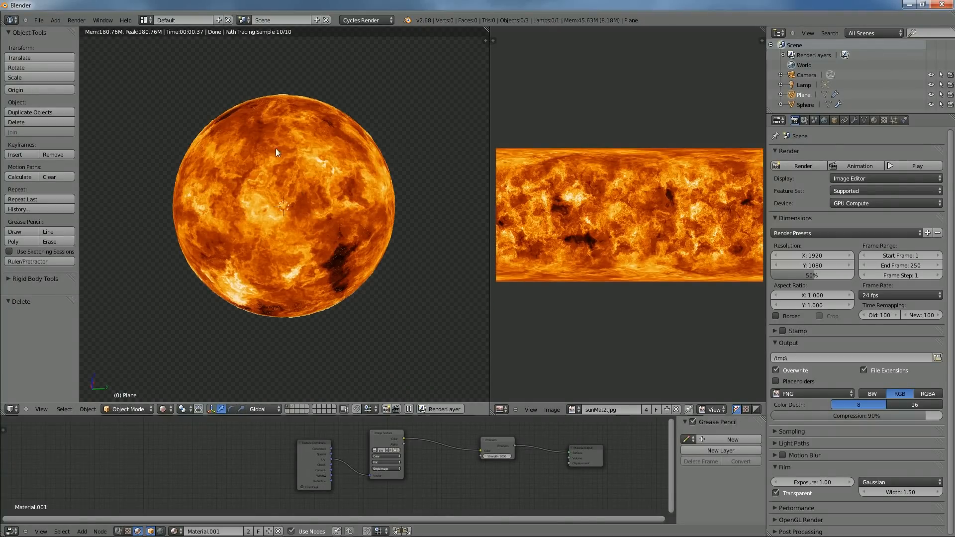
{"action": "left_click_drag", "start_coordinate": [241, 186], "coordinate": [324, 216]}
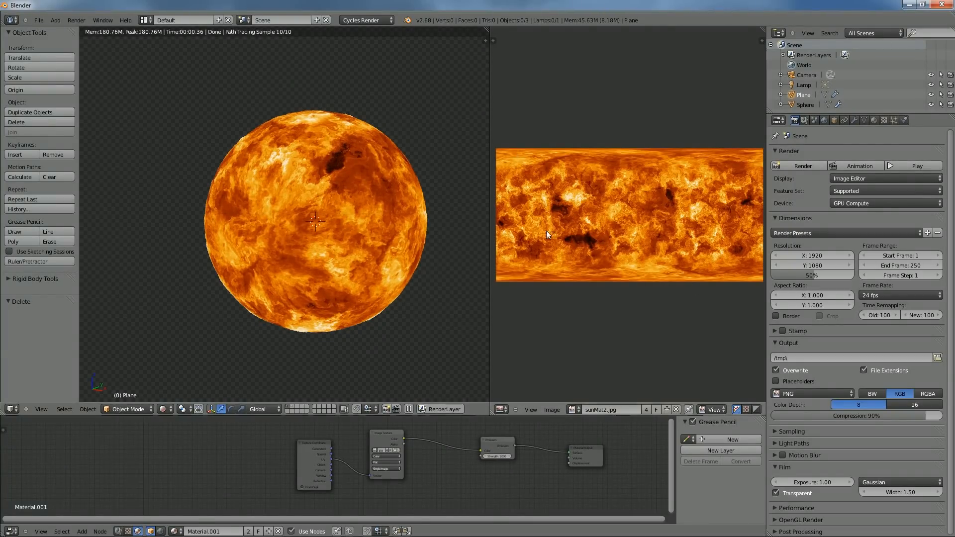
Inspect the rendered sun sphere from several sides, both close up and from farther away, checking how the texture wraps around it.
{"action": "left_click_drag", "start_coordinate": [342, 216], "coordinate": [320, 246]}
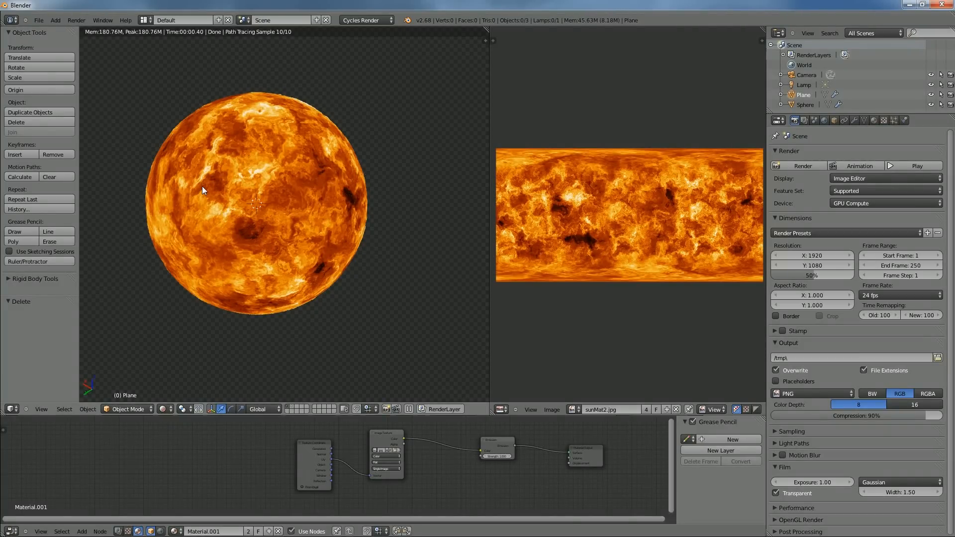
{"action": "scroll", "coordinate": [245, 181], "scroll_direction": "up", "scroll_amount": 4}
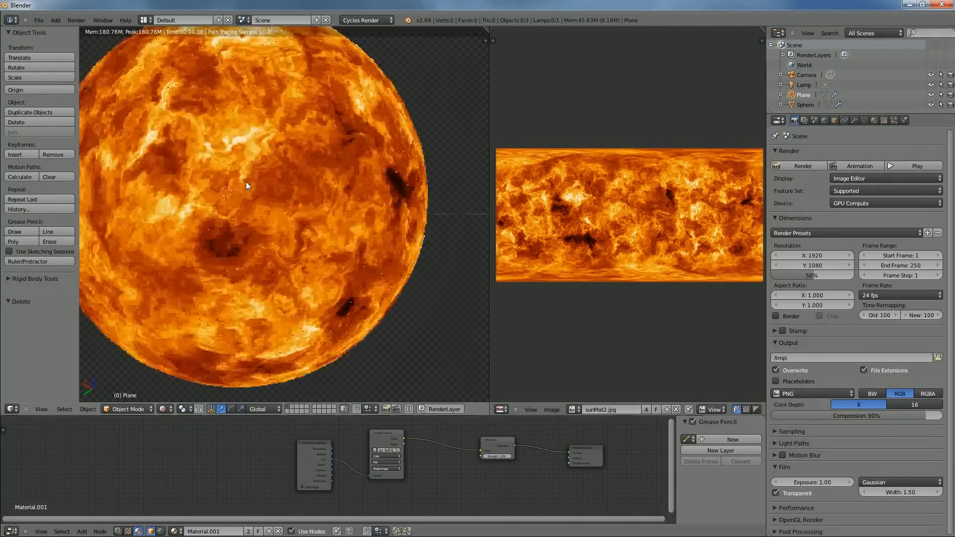
{"action": "scroll", "coordinate": [245, 183], "scroll_direction": "down", "scroll_amount": 1}
{"action": "left_click_drag", "start_coordinate": [246, 183], "coordinate": [383, 207]}
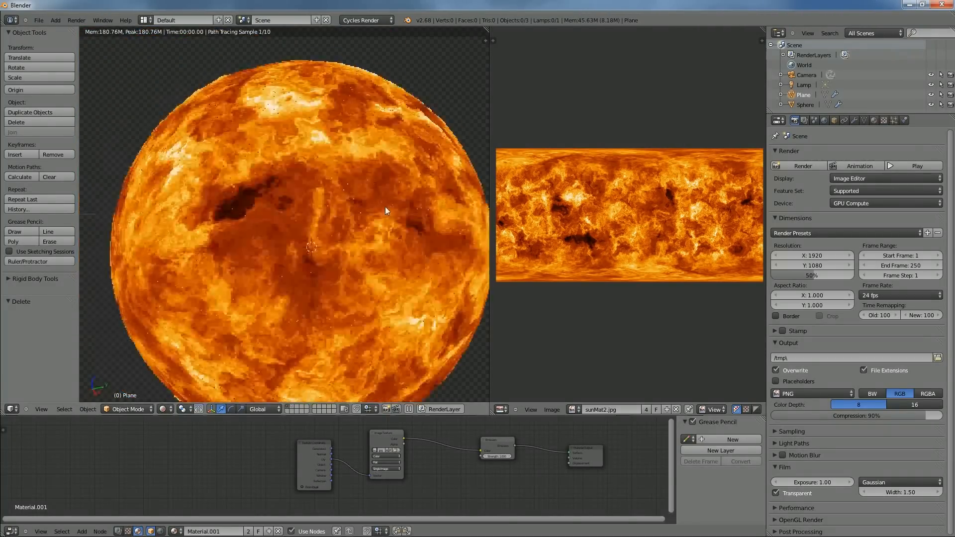
{"action": "left_click_drag", "start_coordinate": [262, 219], "coordinate": [354, 217]}
{"action": "scroll", "coordinate": [357, 220], "scroll_direction": "down", "scroll_amount": 5}
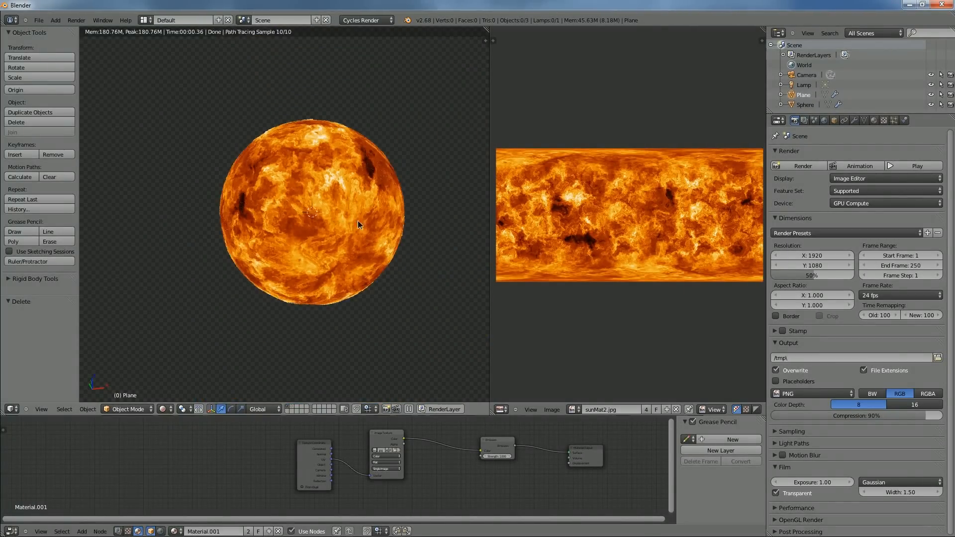
{"action": "left_click_drag", "start_coordinate": [282, 211], "coordinate": [352, 192]}
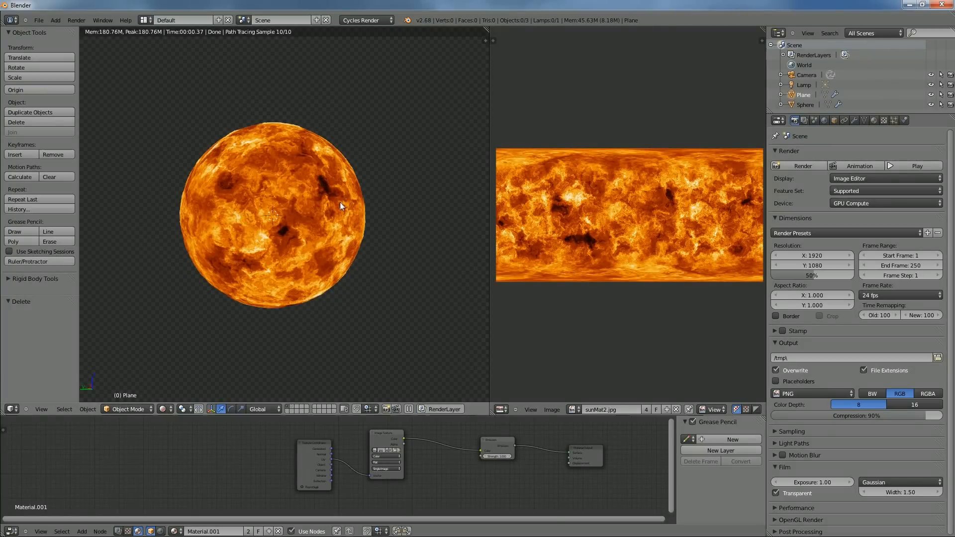
{"action": "left_click_drag", "start_coordinate": [339, 202], "coordinate": [312, 222]}
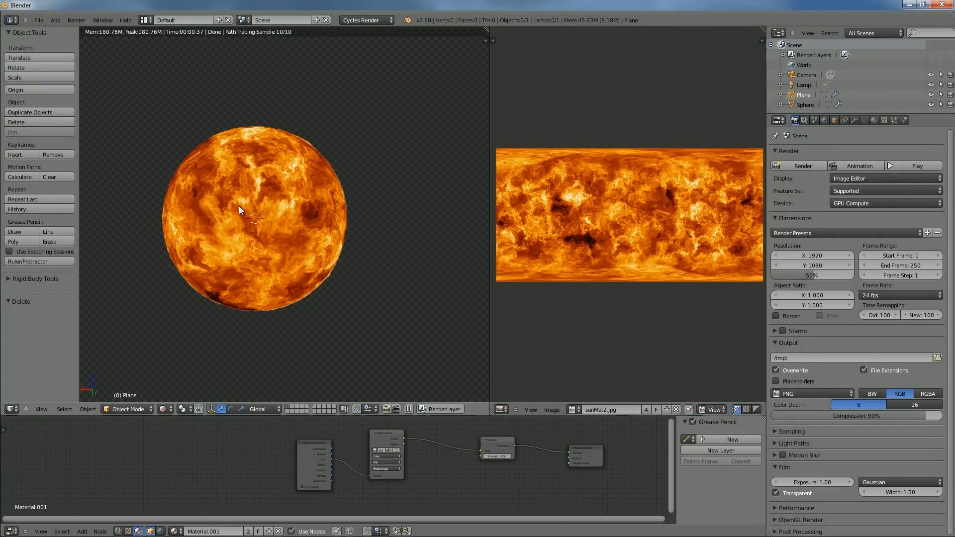
{"action": "left_click_drag", "start_coordinate": [267, 207], "coordinate": [303, 210]}
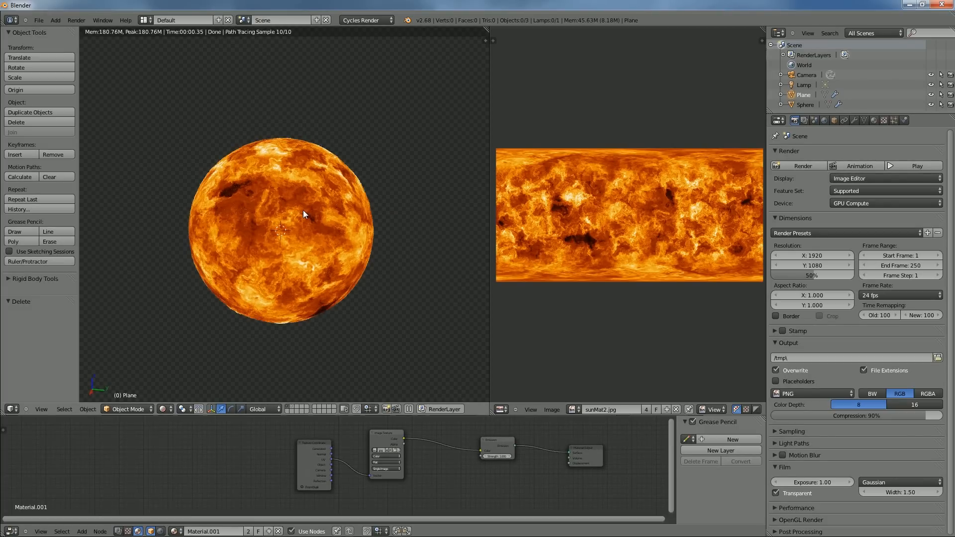
Examine the fine surface detail around the dark patches on the rendered sun at different zoom levels.
{"action": "scroll", "coordinate": [315, 204], "scroll_direction": "up", "scroll_amount": 2}
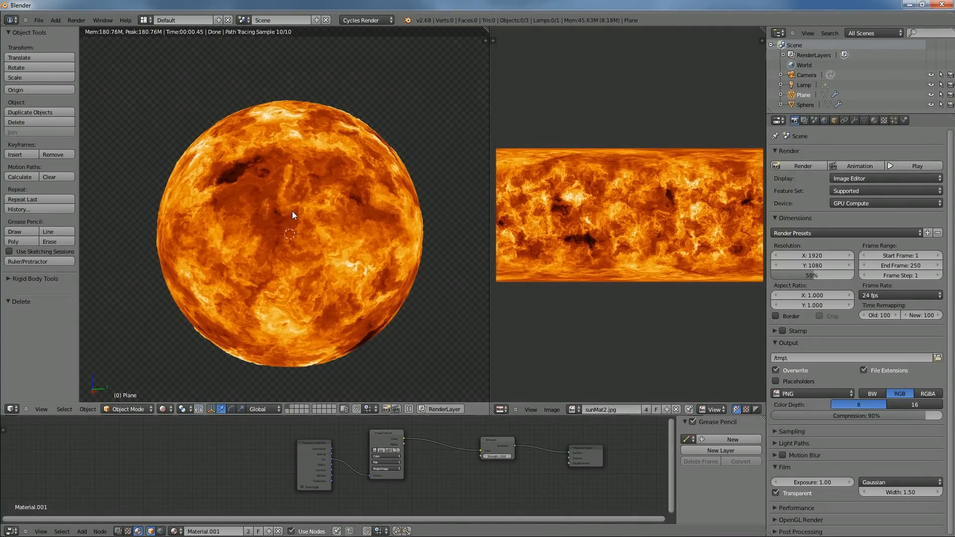
{"action": "scroll", "coordinate": [292, 212], "scroll_direction": "up", "scroll_amount": 4}
{"action": "scroll", "coordinate": [292, 211], "scroll_direction": "down", "scroll_amount": 2}
{"action": "scroll", "coordinate": [292, 211], "scroll_direction": "up", "scroll_amount": 1}
{"action": "scroll", "coordinate": [292, 211], "scroll_direction": "up", "scroll_amount": 1}
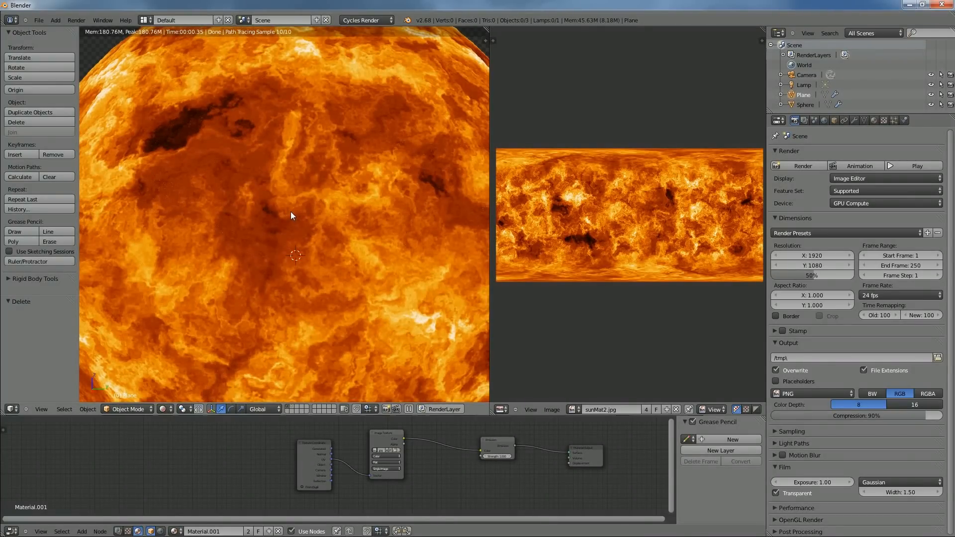
{"action": "scroll", "coordinate": [289, 212], "scroll_direction": "down", "scroll_amount": 3}
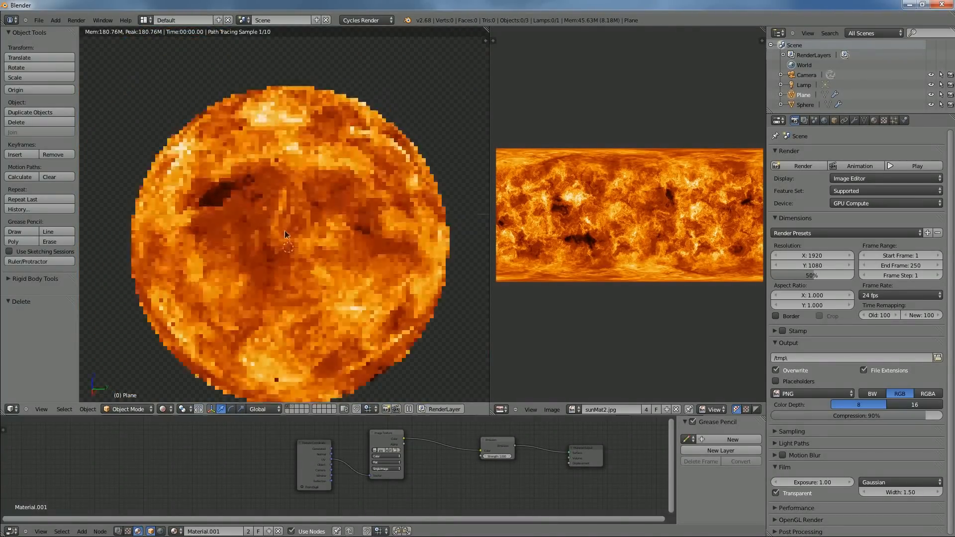